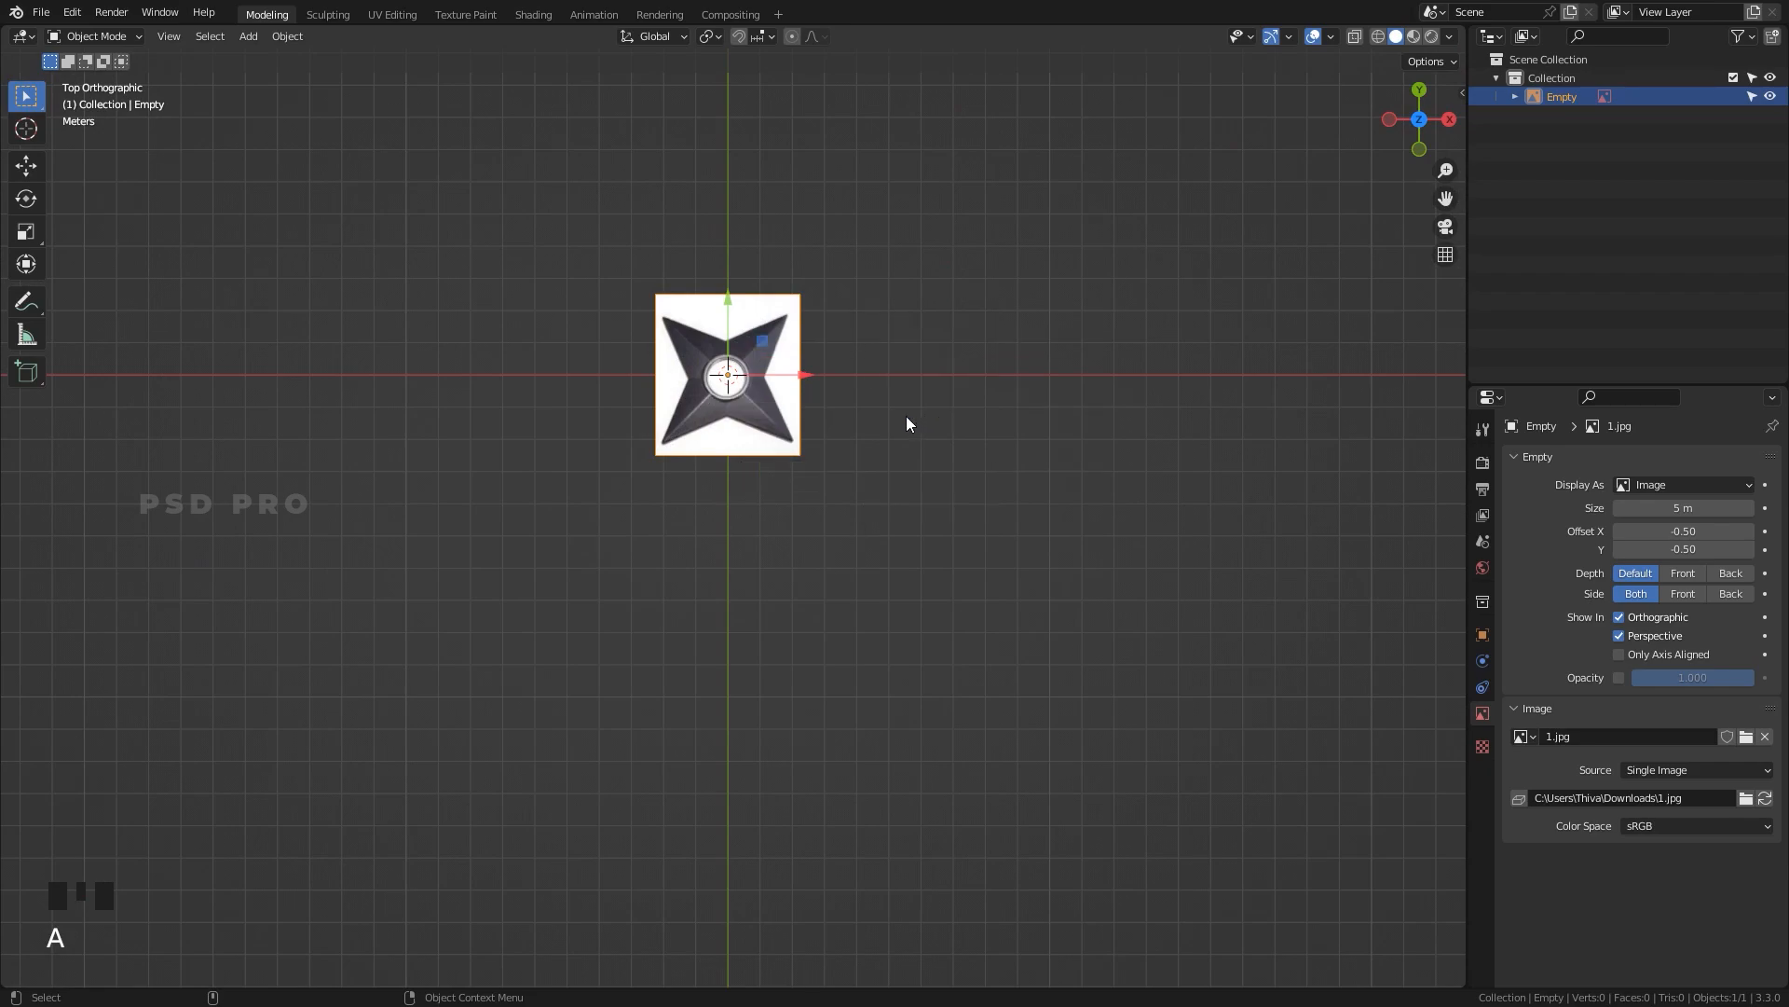
Scale the reference image up uniformly by about 3.316.
{"action": "left_click", "coordinate": [753, 373]}
{"action": "key", "text": "s"}
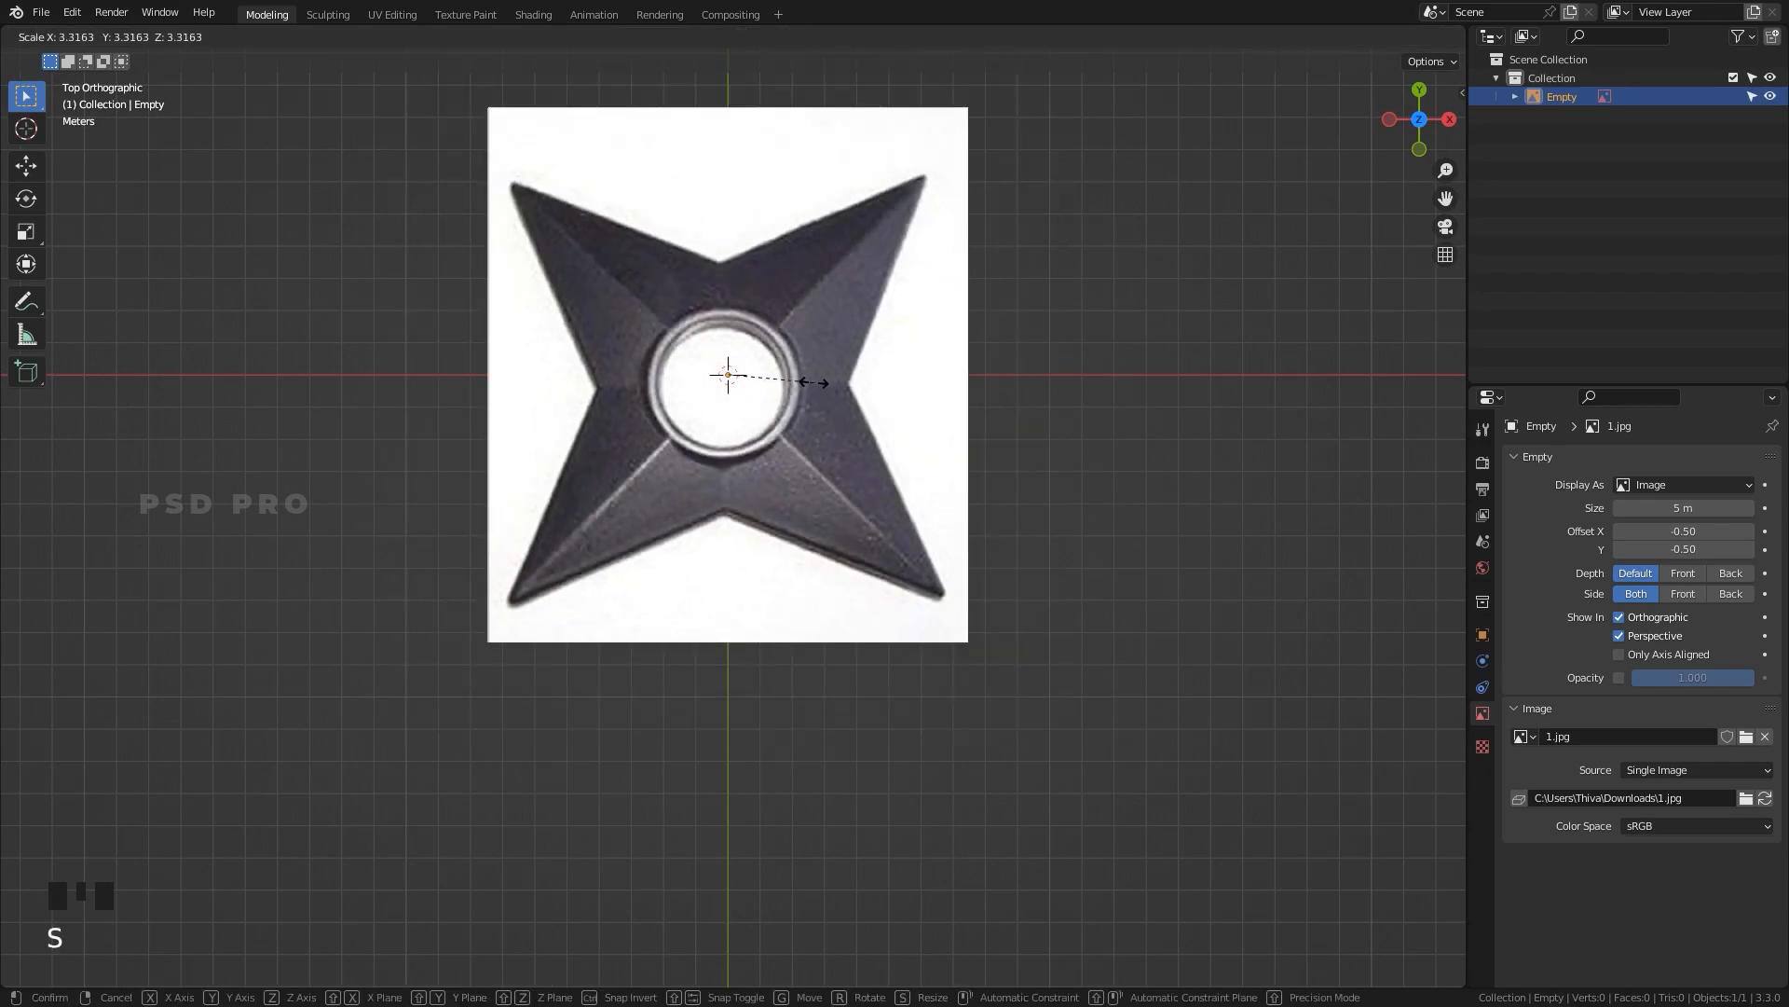
{"action": "left_click", "coordinate": [817, 382]}
{"action": "scroll", "coordinate": [1007, 465], "scroll_direction": "down", "scroll_amount": 3}
{"action": "scroll", "coordinate": [1008, 501], "scroll_direction": "down", "scroll_amount": 2}
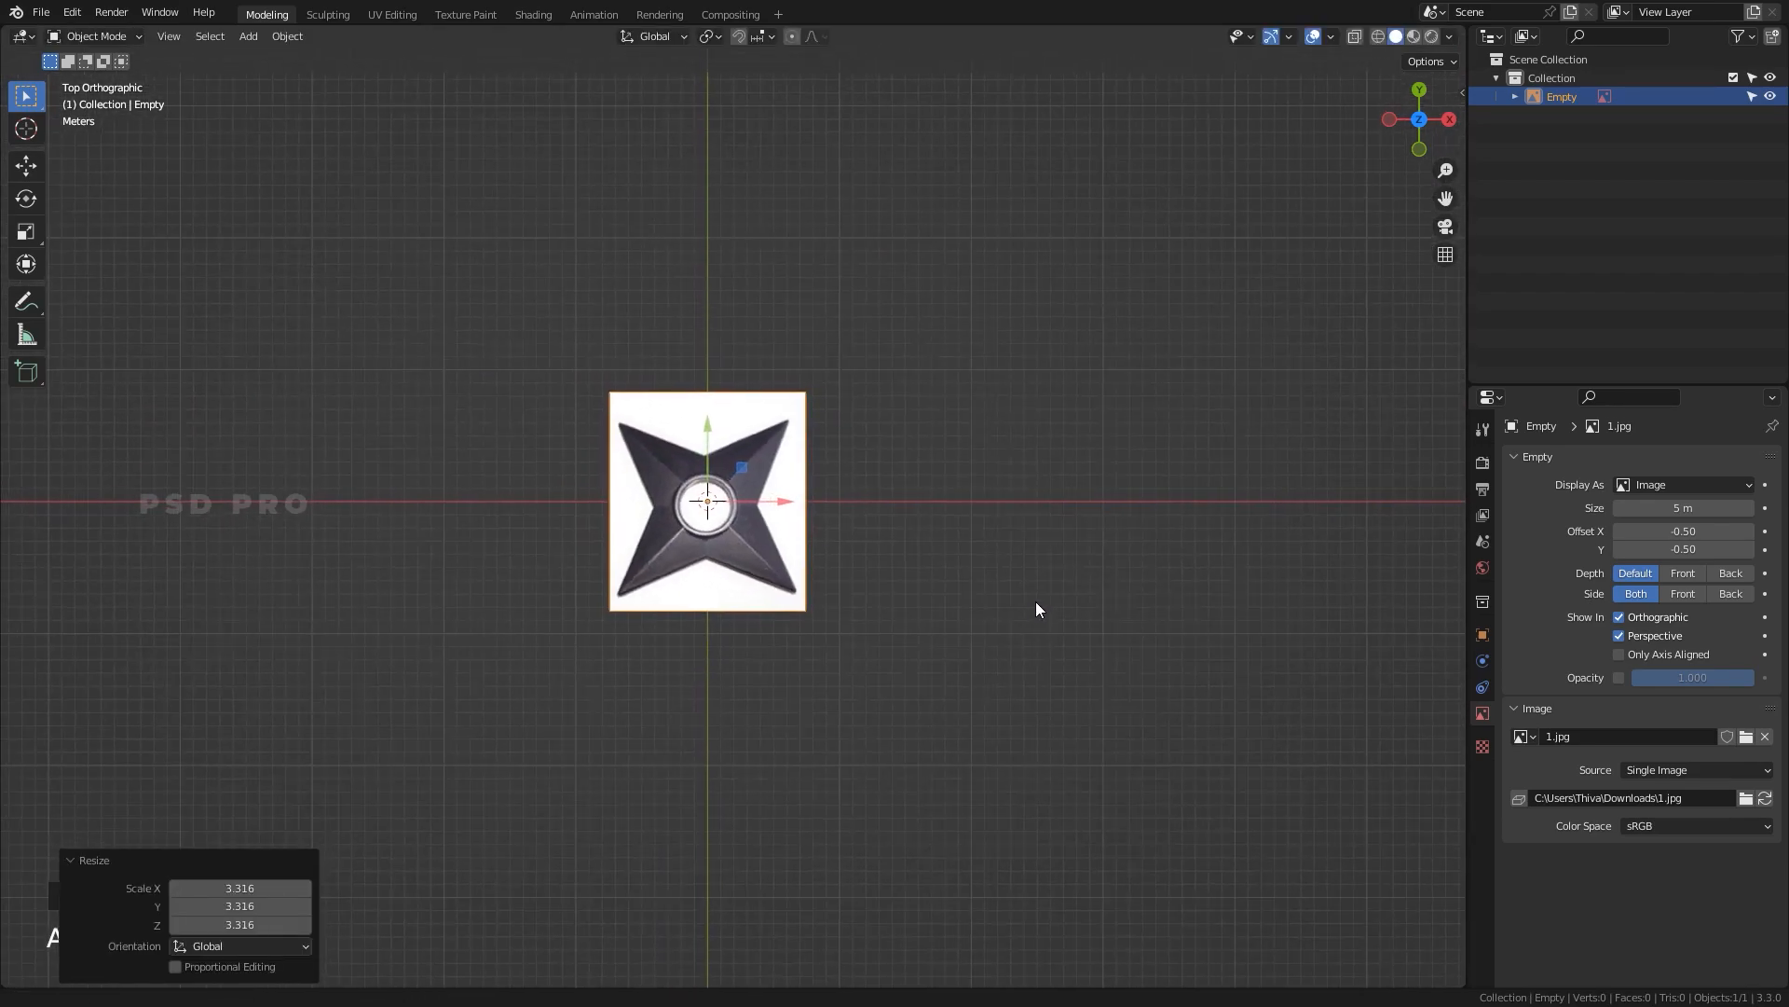
Enable opacity for the reference image and lower it to about 0.216.
{"action": "left_click", "coordinate": [1619, 678]}
{"action": "left_click_drag", "start_coordinate": [1692, 677], "coordinate": [1656, 678]}
{"action": "scroll", "coordinate": [848, 600], "scroll_direction": "up", "scroll_amount": 6}
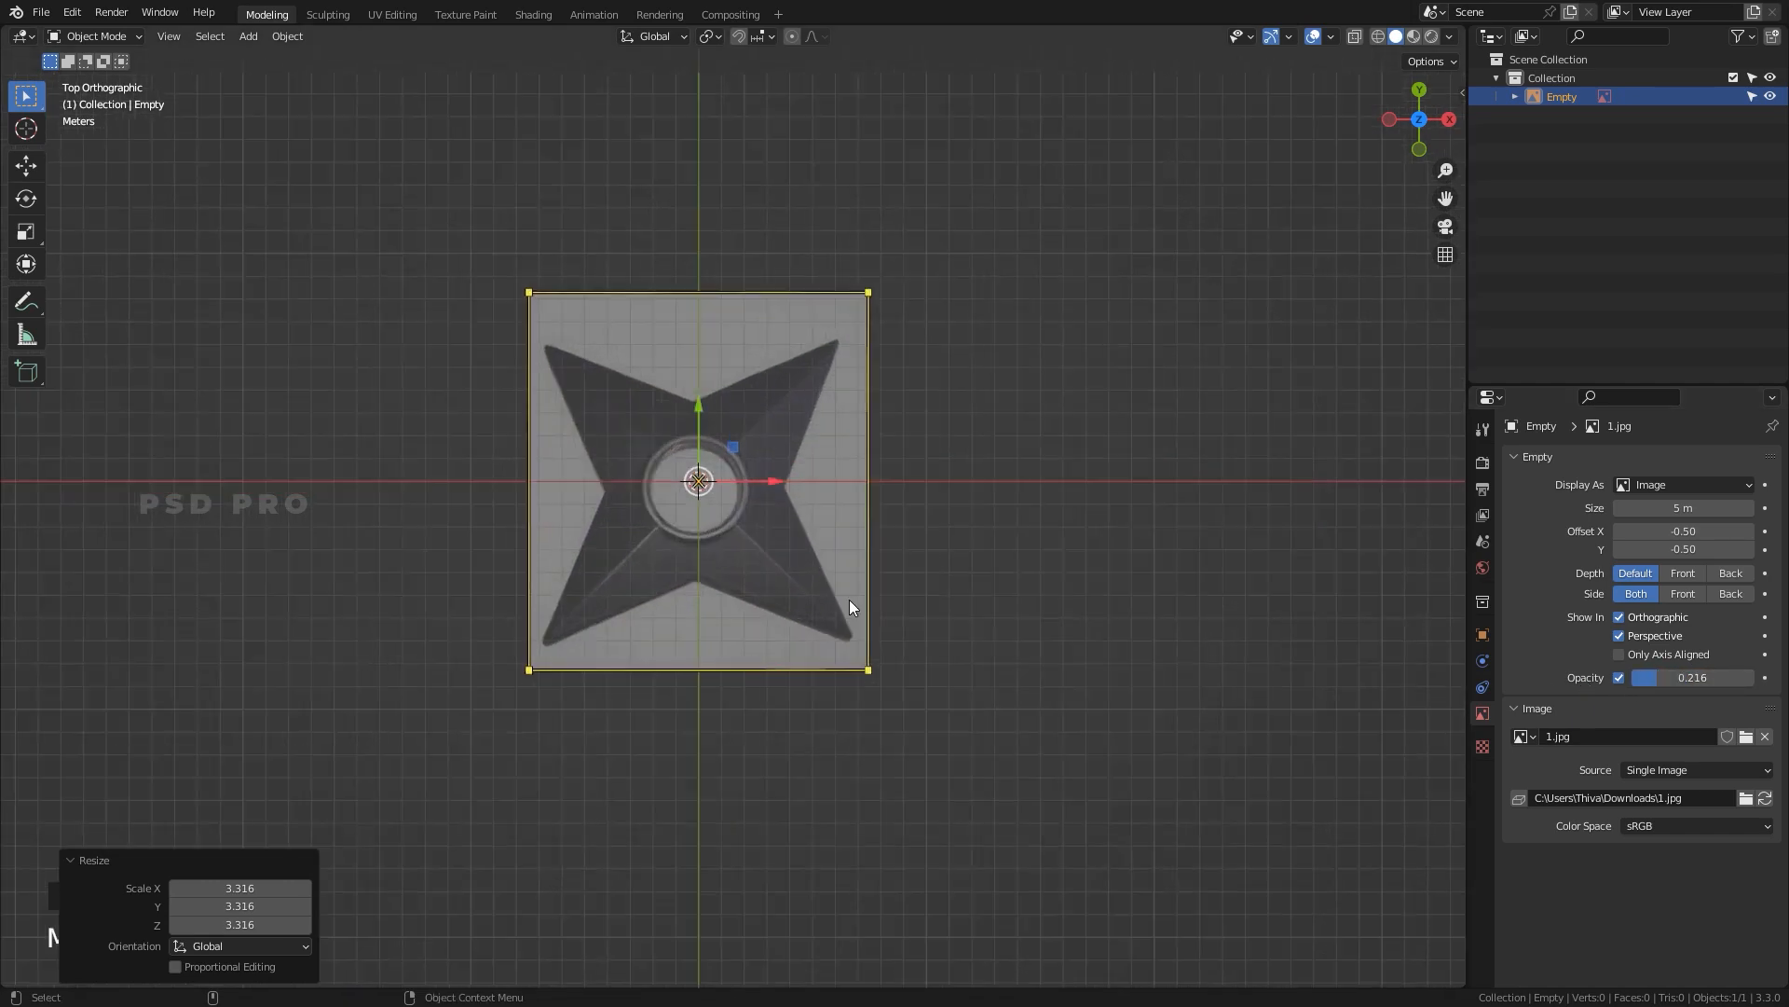
Centre the star's ring on the origin by moving the image about 0.237 m along Y and 0.284 m along X.
{"action": "key", "text": "g"}
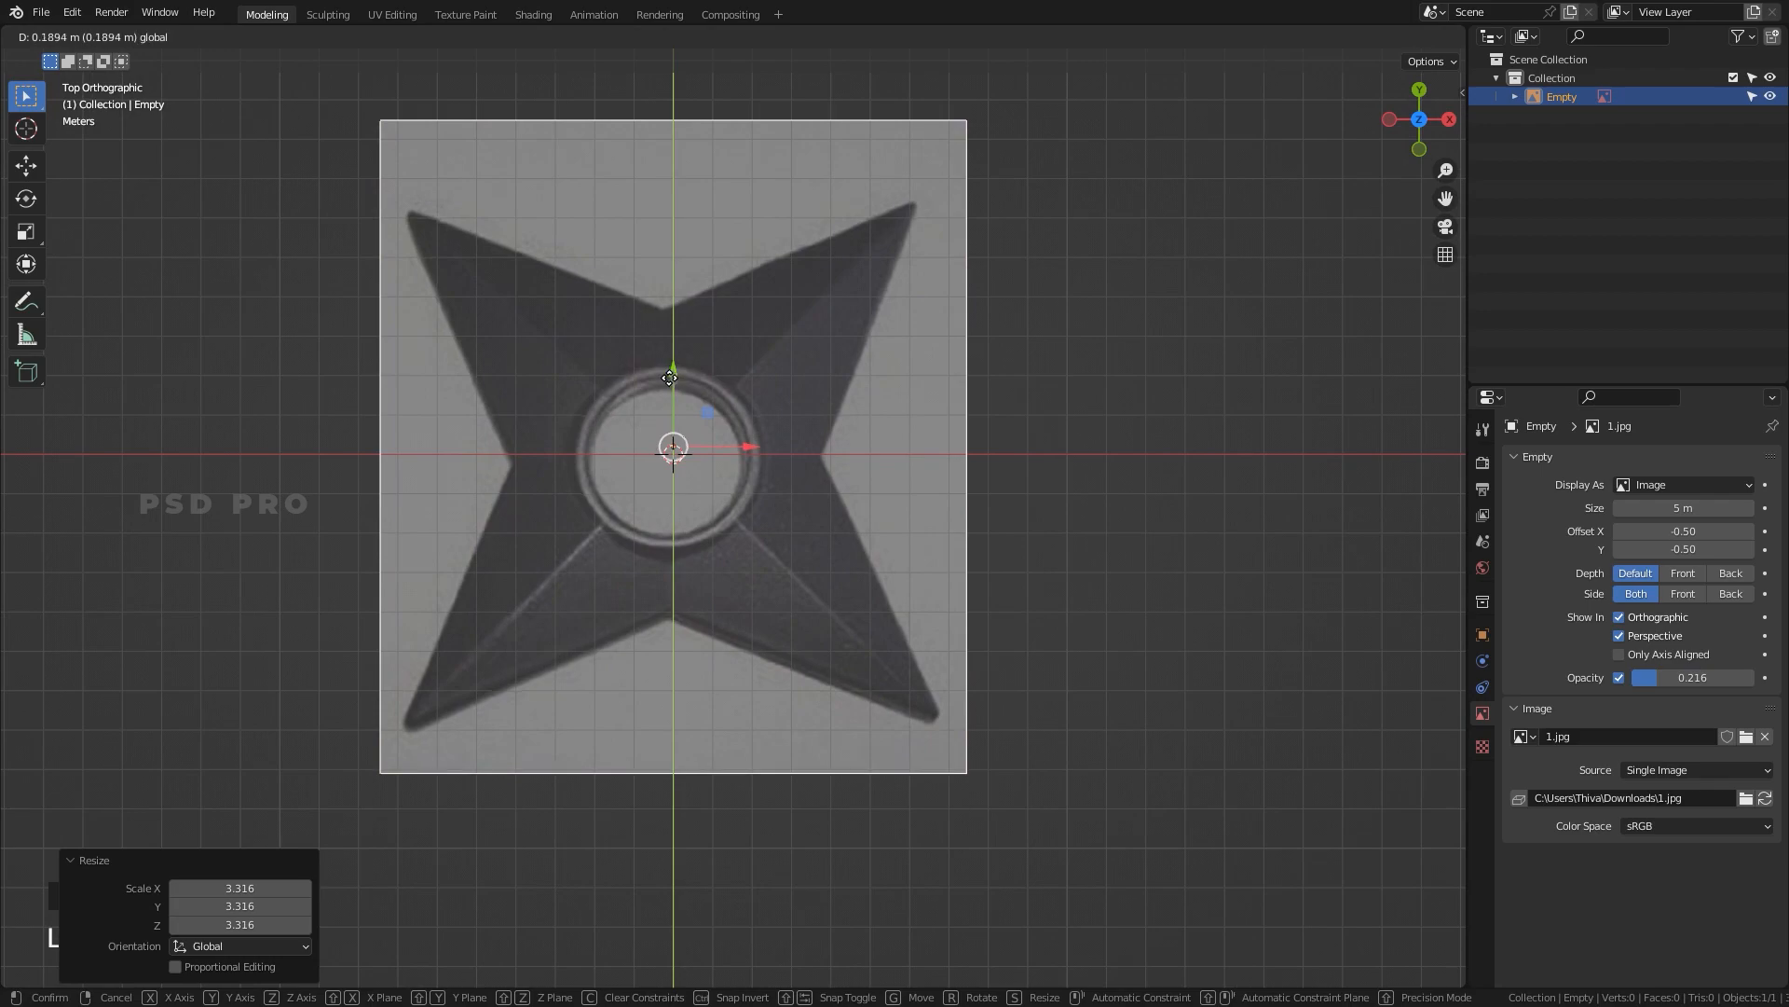
{"action": "left_click", "coordinate": [664, 375]}
{"action": "key", "text": "g"}
{"action": "key", "text": "x"}
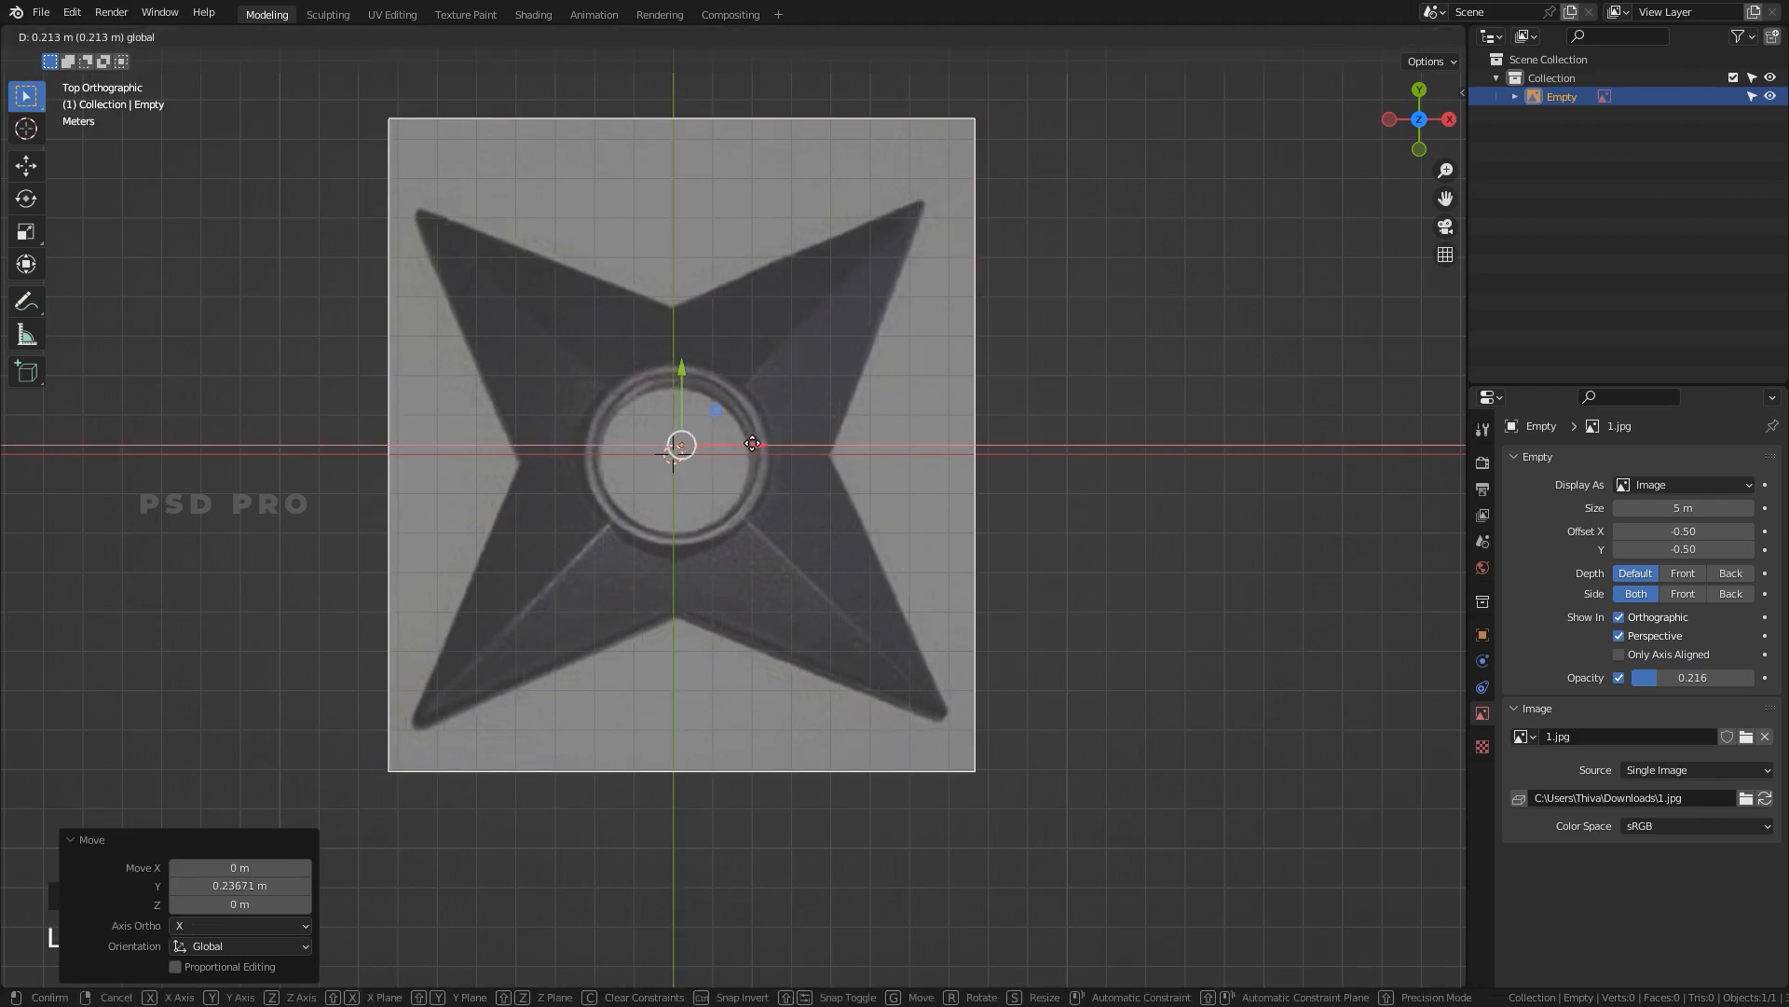
{"action": "left_click", "coordinate": [757, 442]}
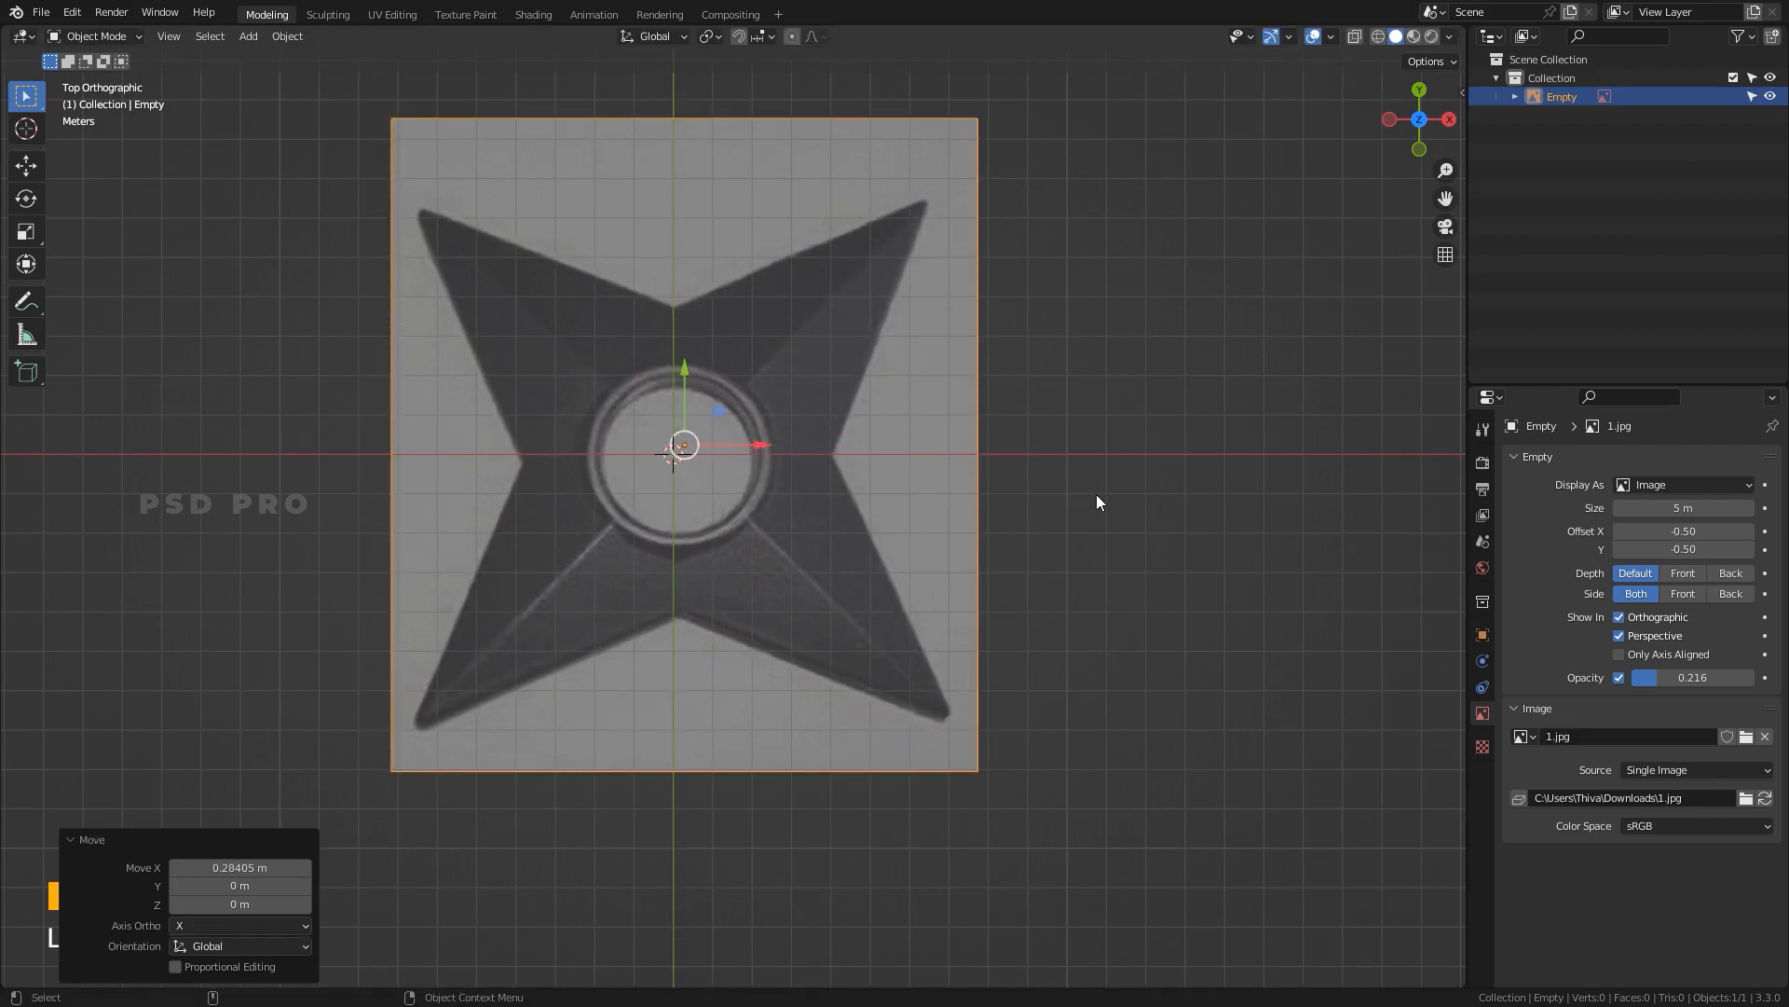
Deselect the reference image and make it unselectable in the scene.
{"action": "left_click", "coordinate": [1096, 494]}
{"action": "key", "text": "Tab"}
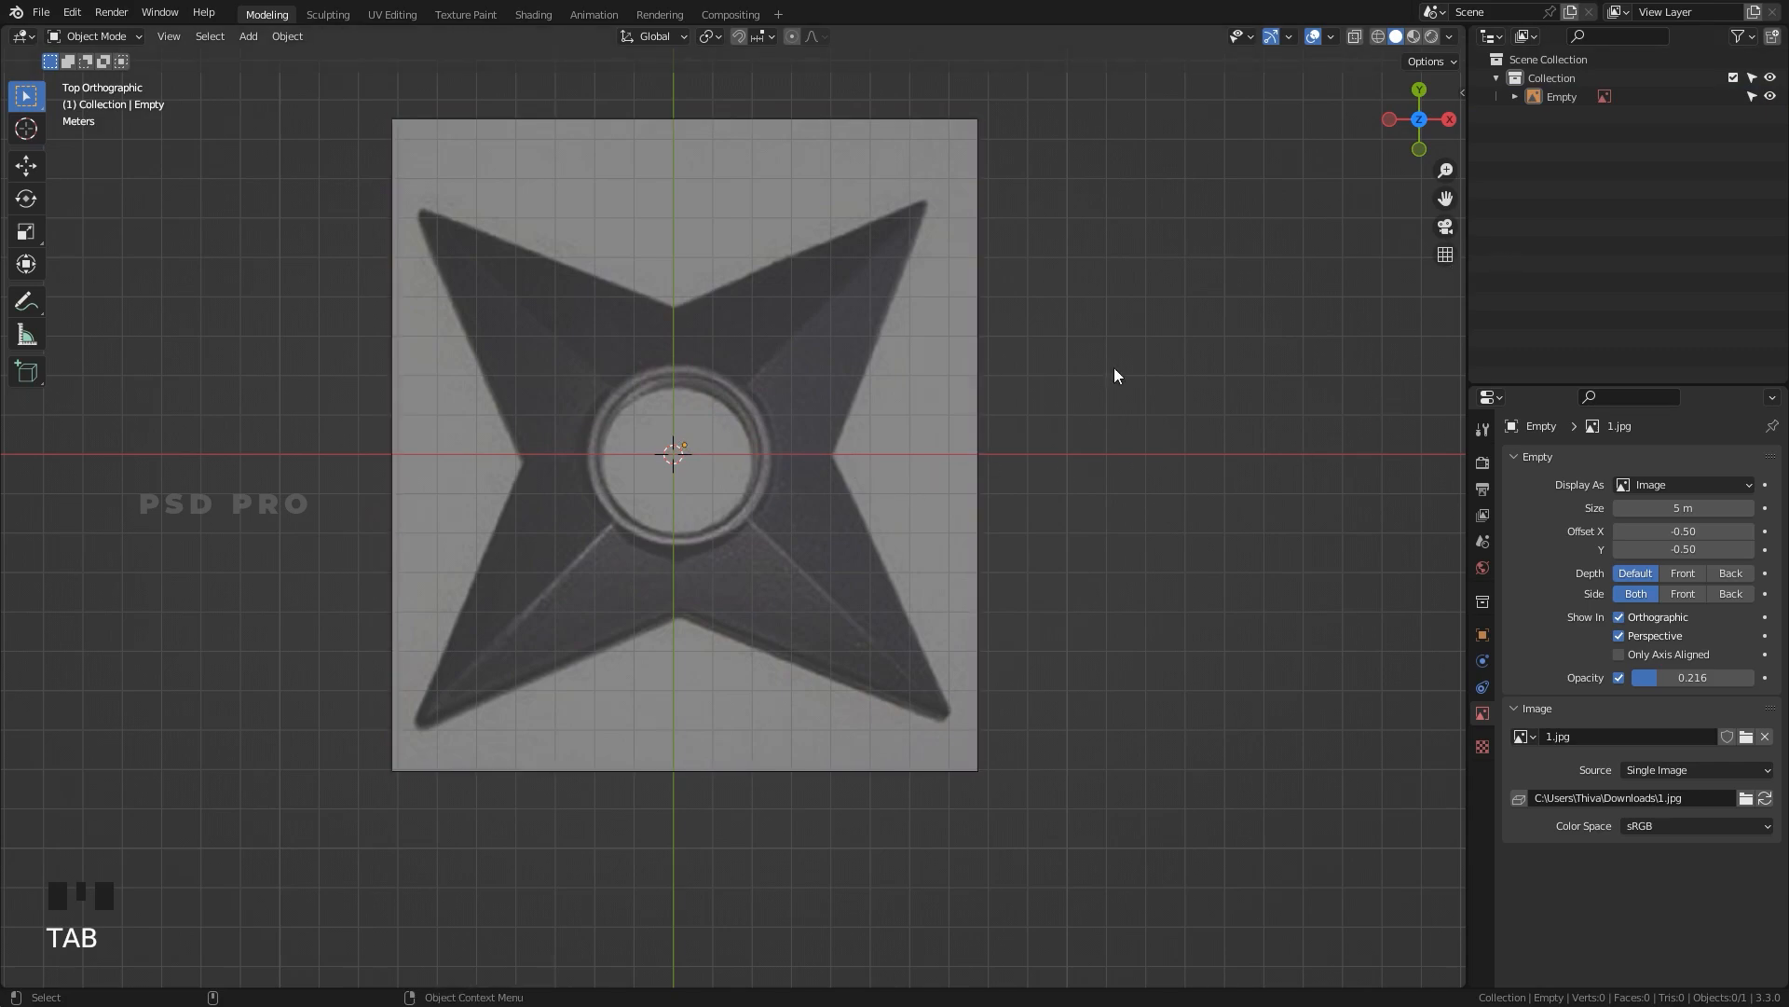
{"action": "left_click", "coordinate": [1750, 97]}
Add a plane mesh and scale it uniformly by about 6.422 so its corners reach the star's tips.
{"action": "key", "text": "shift+a"}
{"action": "mouse_move", "coordinate": [560, 274]}
{"action": "left_click", "coordinate": [717, 275]}
{"action": "key", "text": "s"}
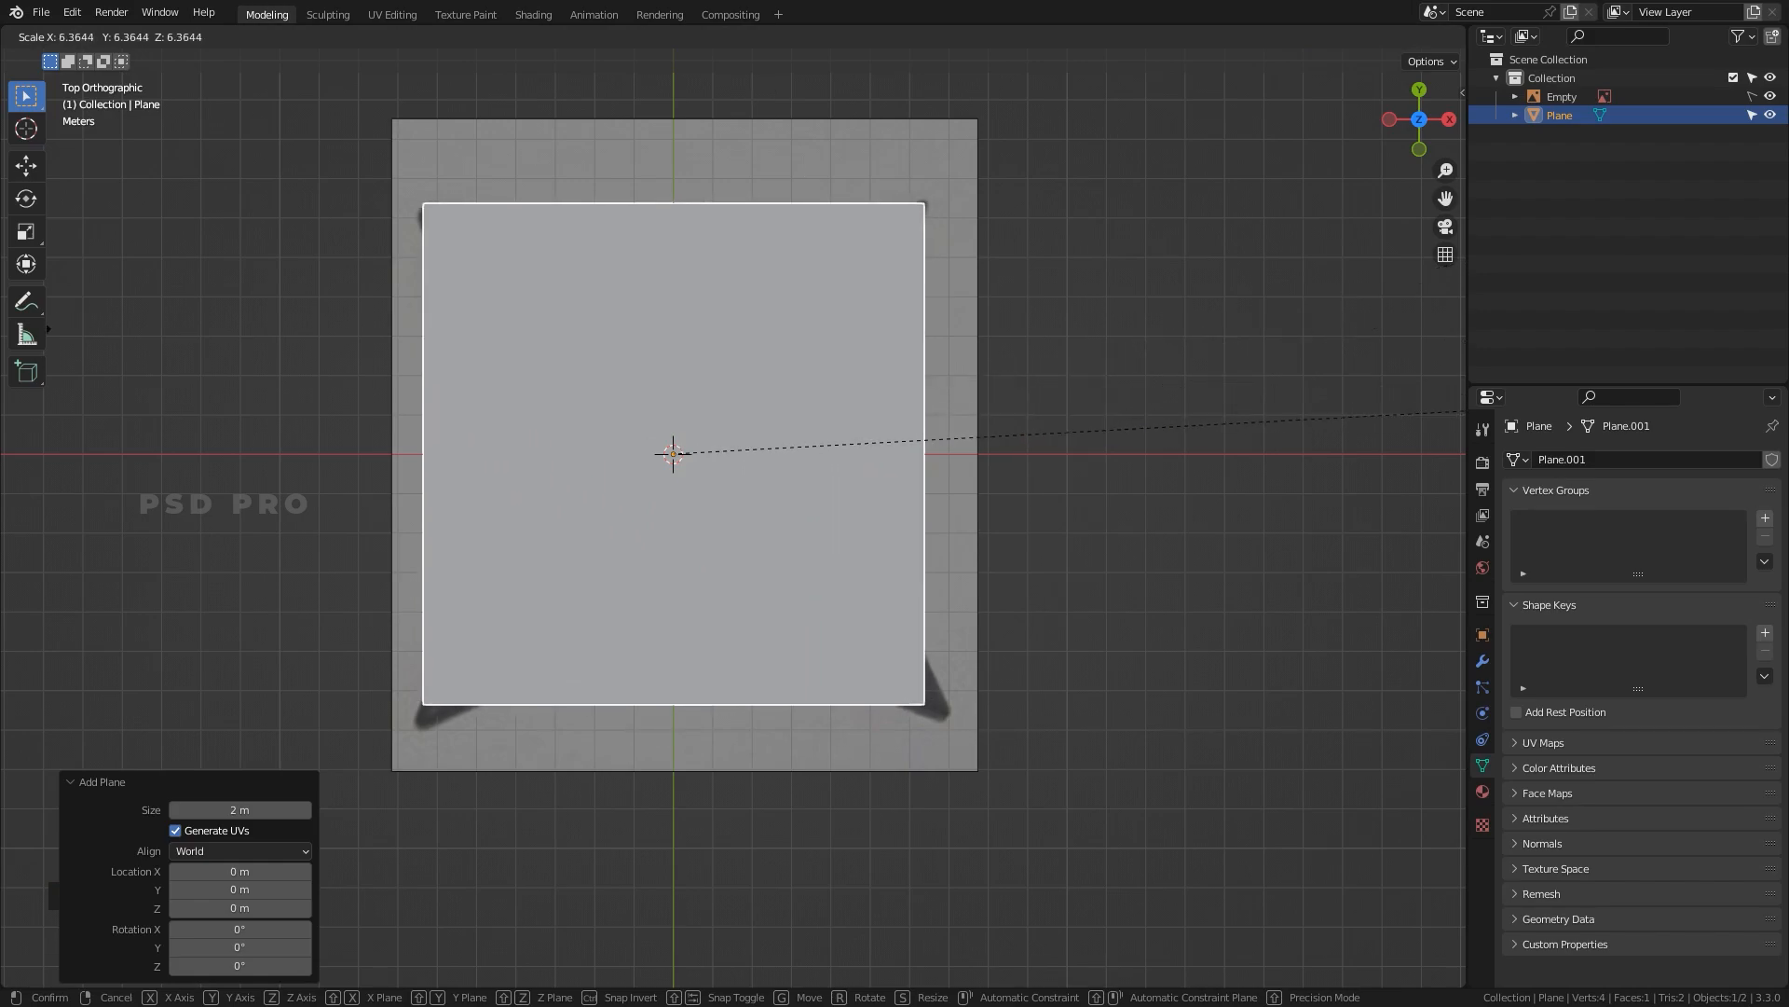
{"action": "key", "text": "Return"}
Compare the plane's outline with the star in wireframe shading, and return to solid shading.
{"action": "key", "text": "z"}
{"action": "left_click", "coordinate": [47, 300]}
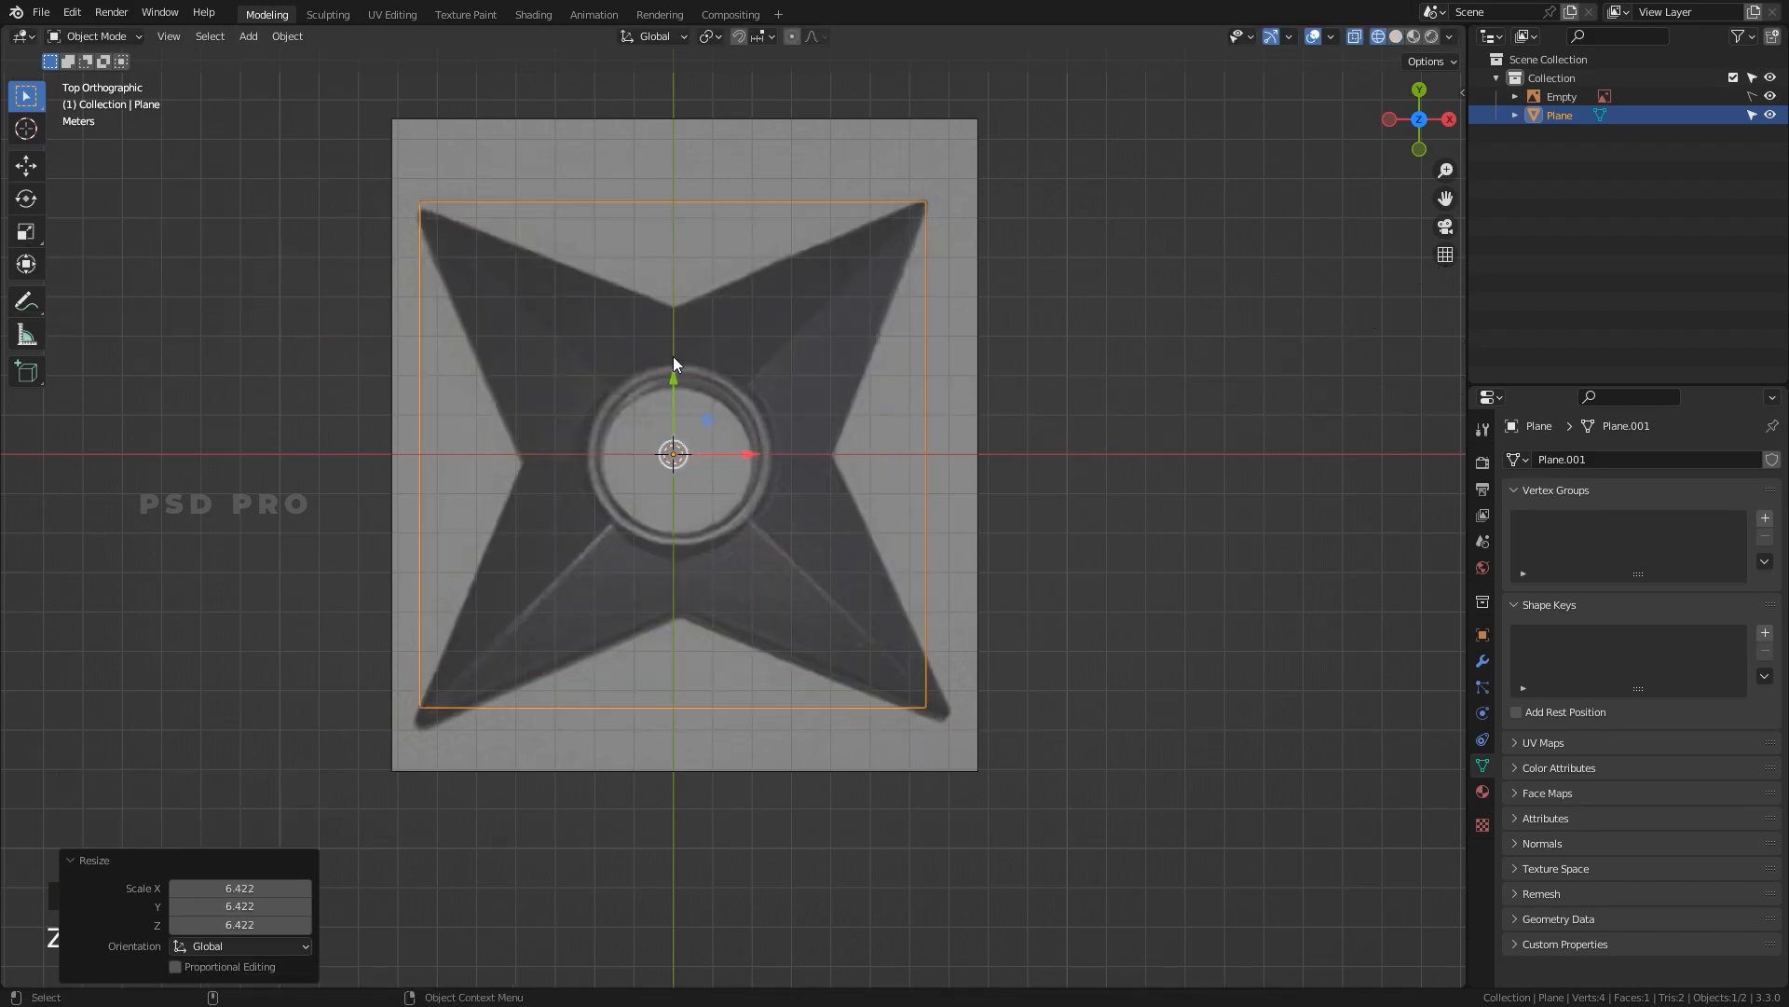
{"action": "mouse_move", "coordinate": [849, 462]}
{"action": "middle_mouse_down"}
{"action": "mouse_move", "coordinate": [823, 547]}
{"action": "mouse_move", "coordinate": [842, 489]}
{"action": "middle_mouse_up"}
{"action": "key", "text": "z"}
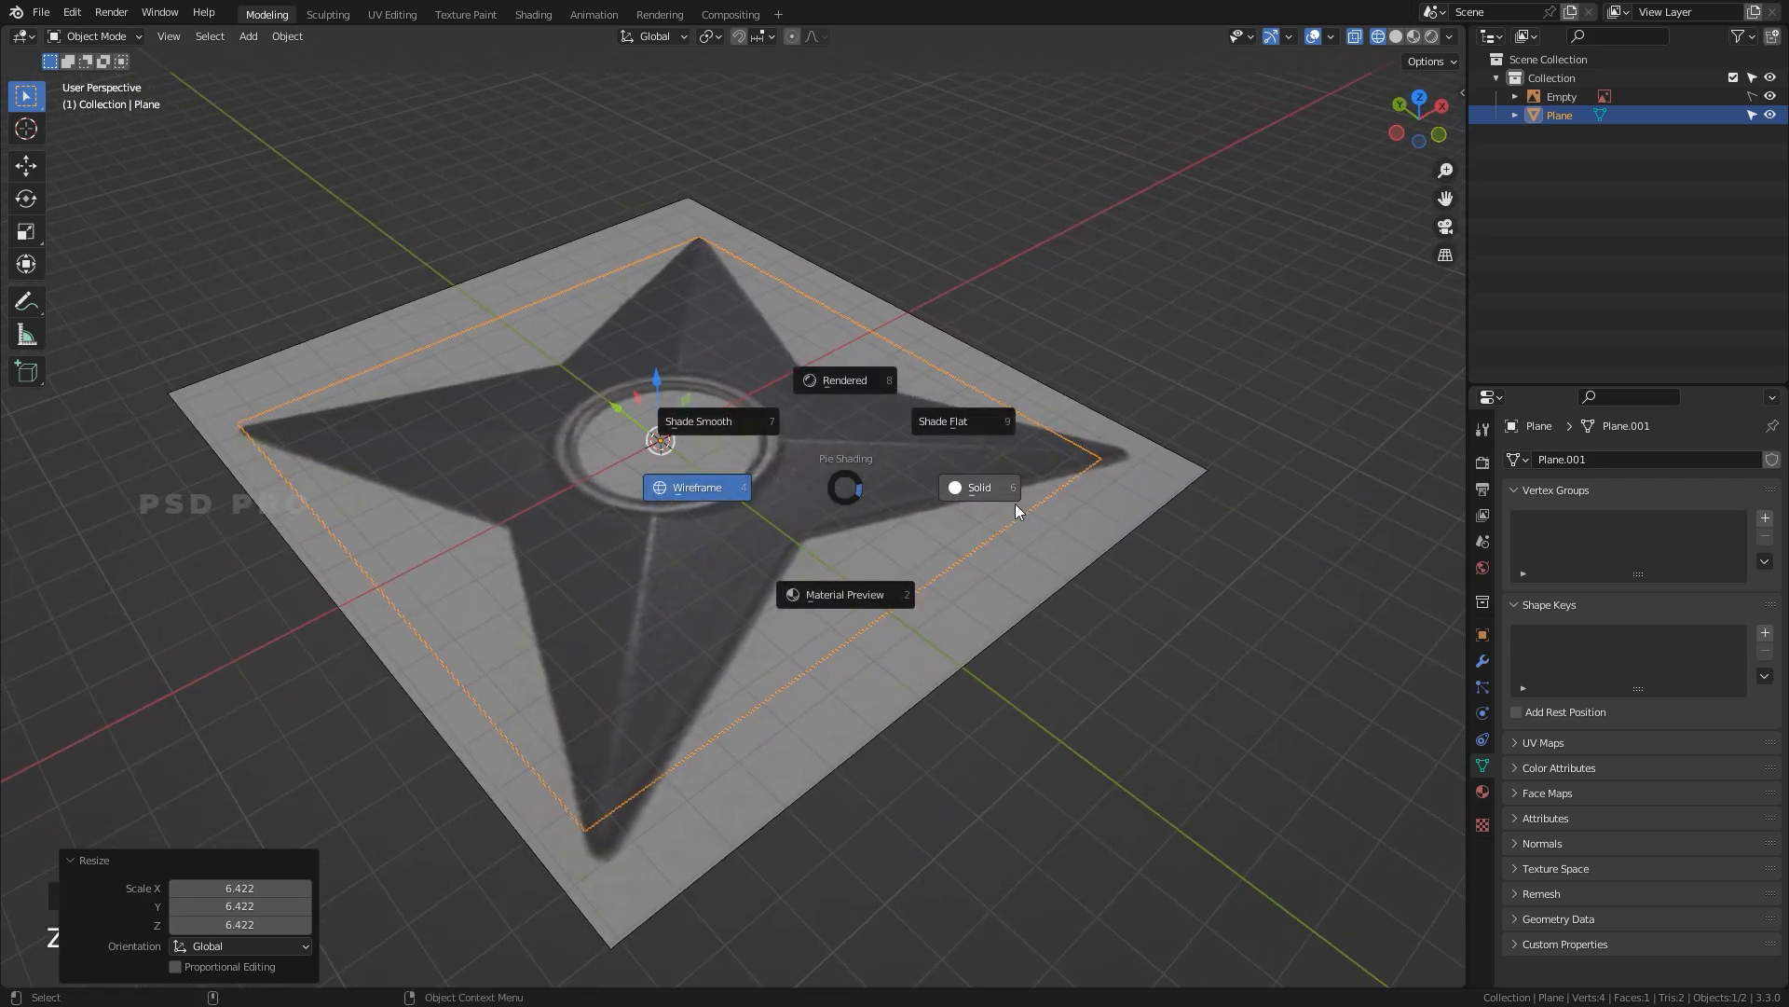
{"action": "left_click", "coordinate": [1015, 503]}
Delete only the plane's face in Edit Mode, keeping its border edges and vertices.
{"action": "key", "text": "Tab"}
{"action": "key", "text": "3"}
{"action": "left_click", "coordinate": [779, 464]}
{"action": "key", "text": "Delete"}
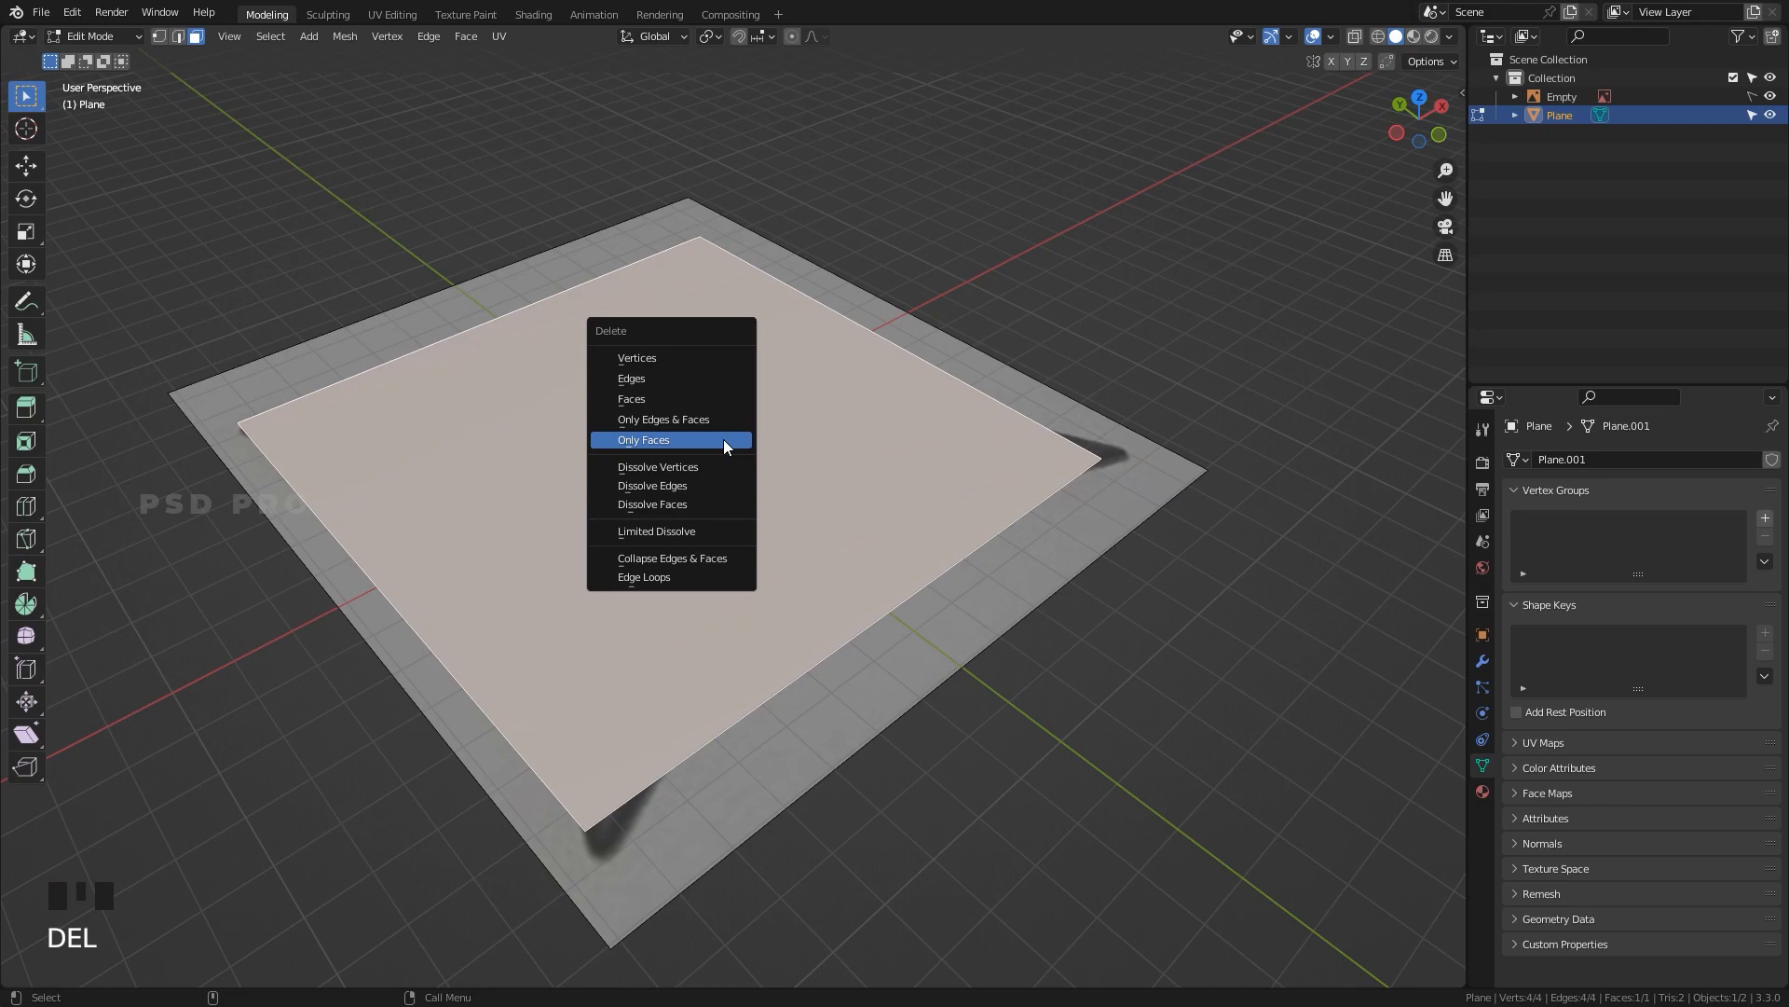
{"action": "left_click", "coordinate": [723, 440]}
Add a centred loop cut to each of the four border edges in top view, giving each a midpoint vertex.
{"action": "left_click_drag", "start_coordinate": [723, 440], "coordinate": [944, 508], "text": "alt"}
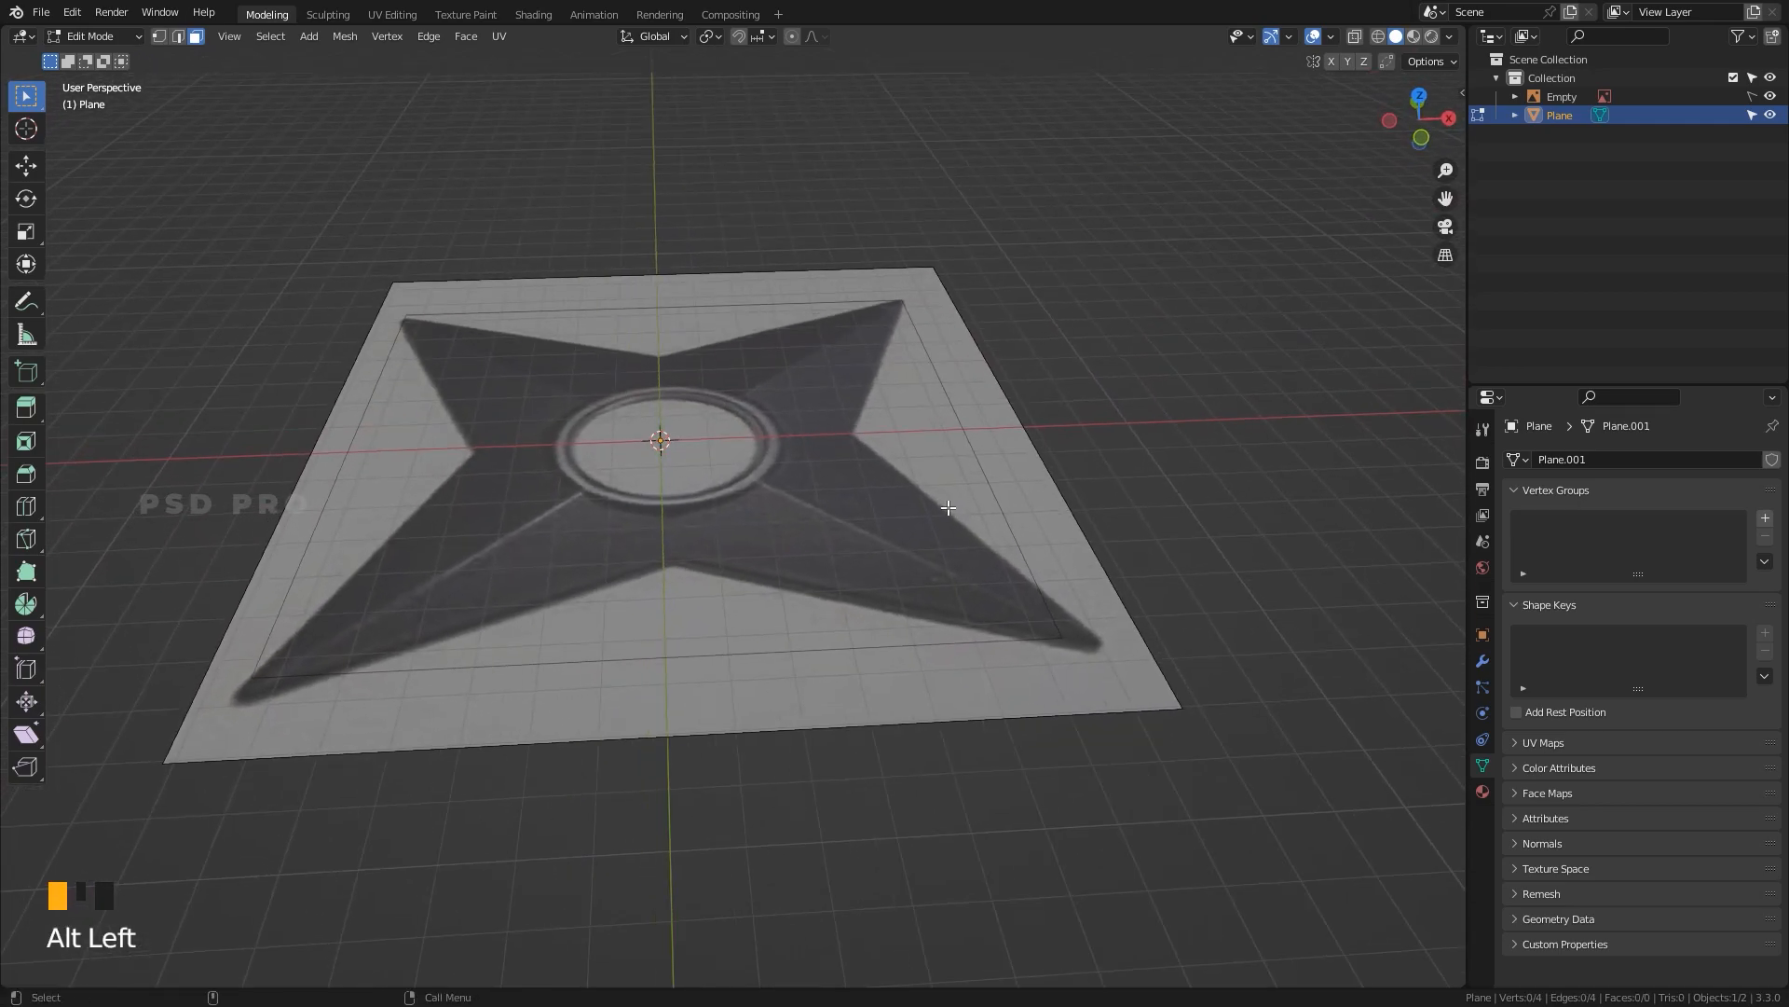
{"action": "key", "text": "grave"}
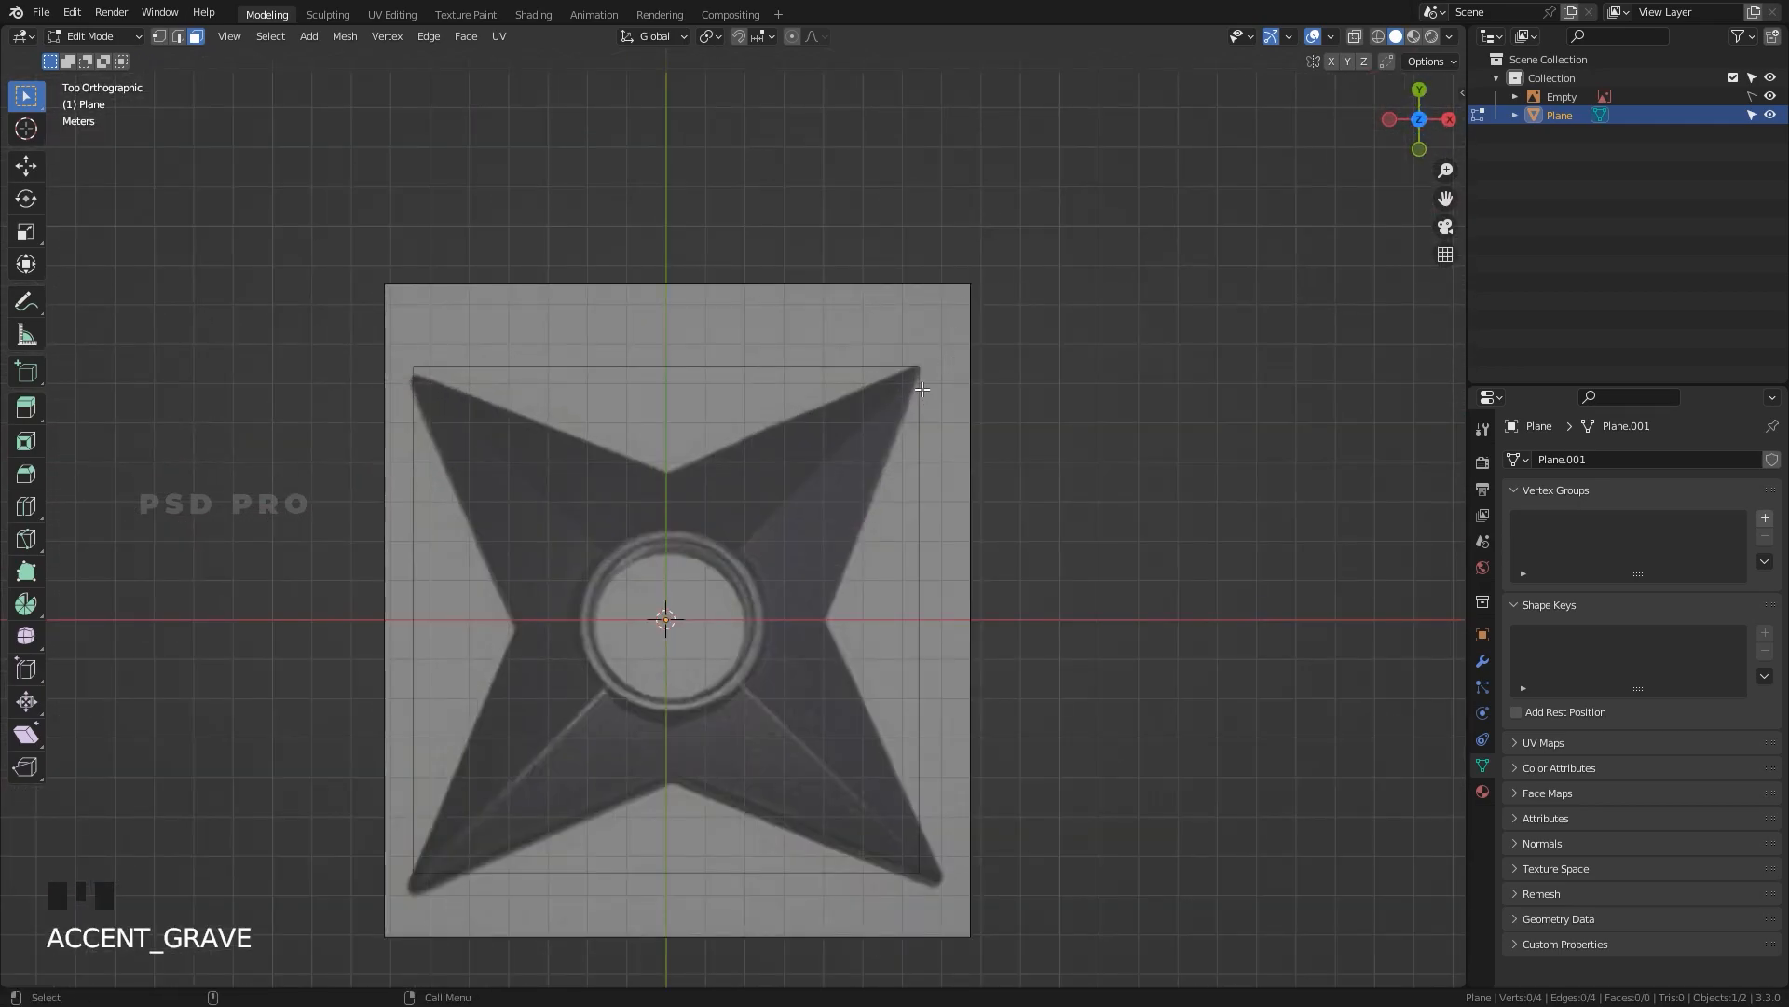
{"action": "key", "text": "1"}
{"action": "middle_click", "coordinate": [921, 469], "text": "alt"}
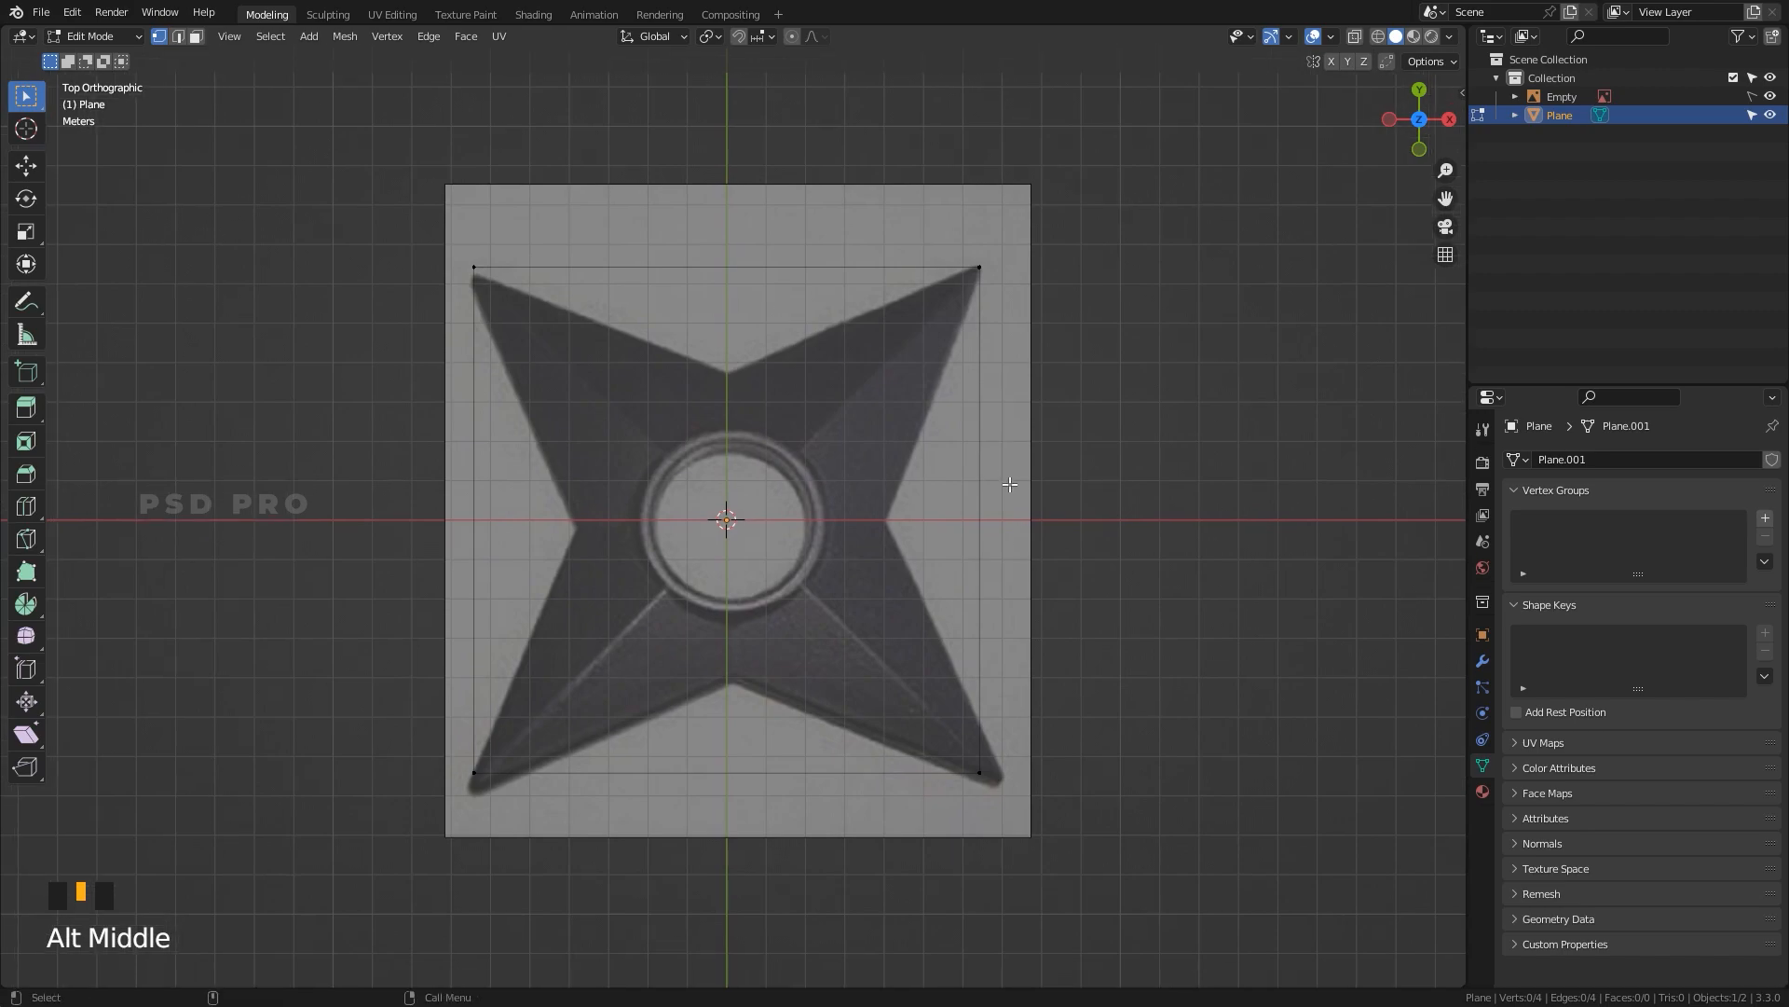
{"action": "key", "text": "ctrl+r"}
{"action": "double_click", "coordinate": [980, 504]}
{"action": "key", "text": "ctrl+r"}
{"action": "double_click", "coordinate": [738, 240]}
{"action": "key", "text": "ctrl+r"}
{"action": "double_click", "coordinate": [472, 515]}
{"action": "key", "text": "ctrl+r"}
{"action": "double_click", "coordinate": [733, 755]}
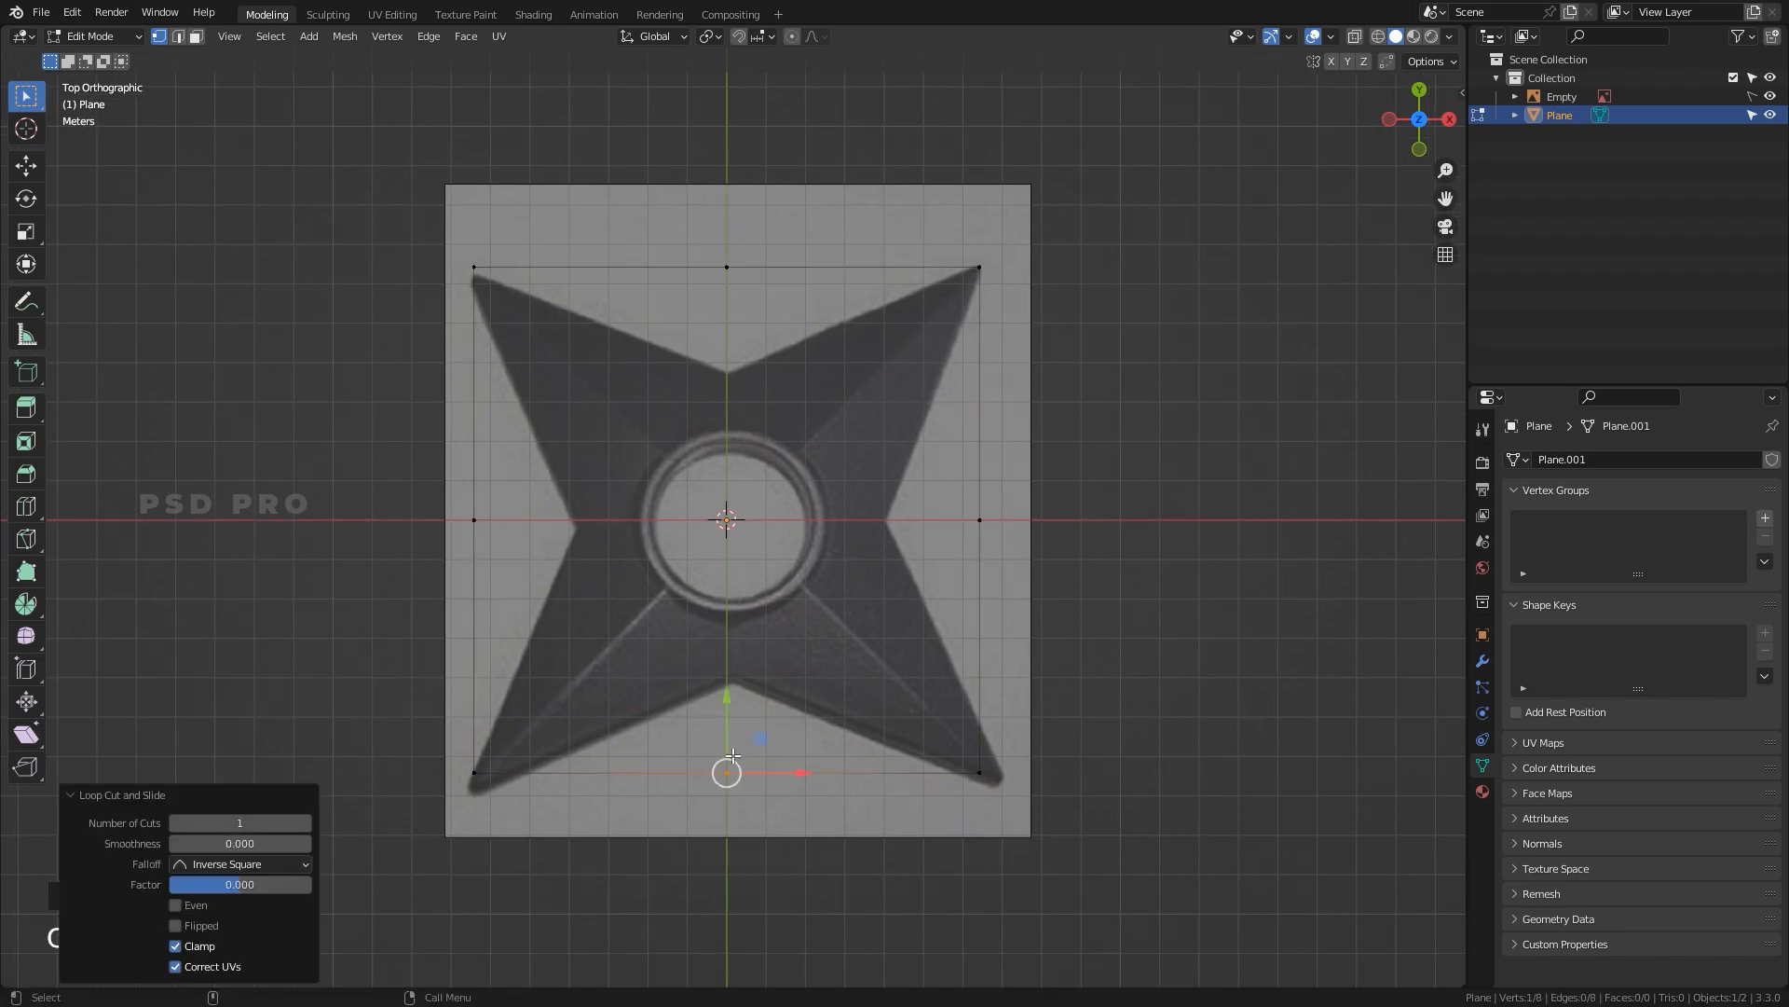
Try to extrude the four edge-midpoint vertices inward with a scale of about 0.321.
{"action": "left_click_drag", "start_coordinate": [1064, 487], "coordinate": [460, 560], "text": "shift"}
{"action": "left_click", "coordinate": [727, 268], "text": "shift"}
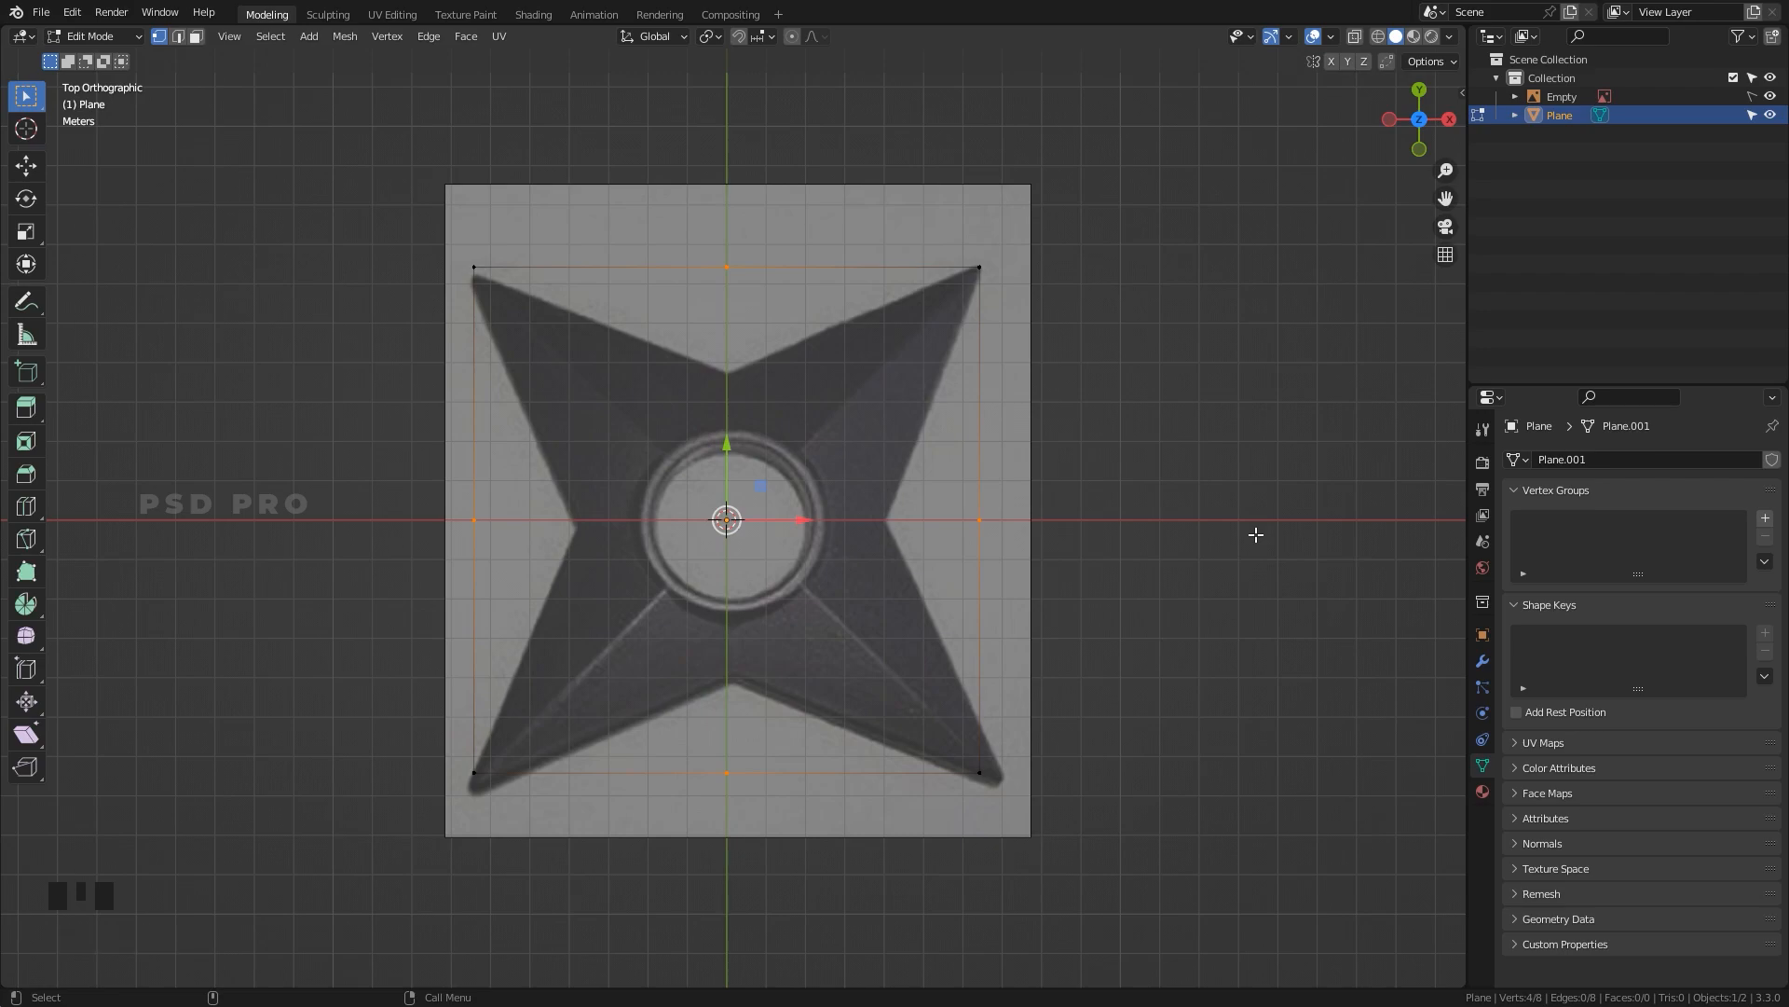
{"action": "key", "text": "e"}
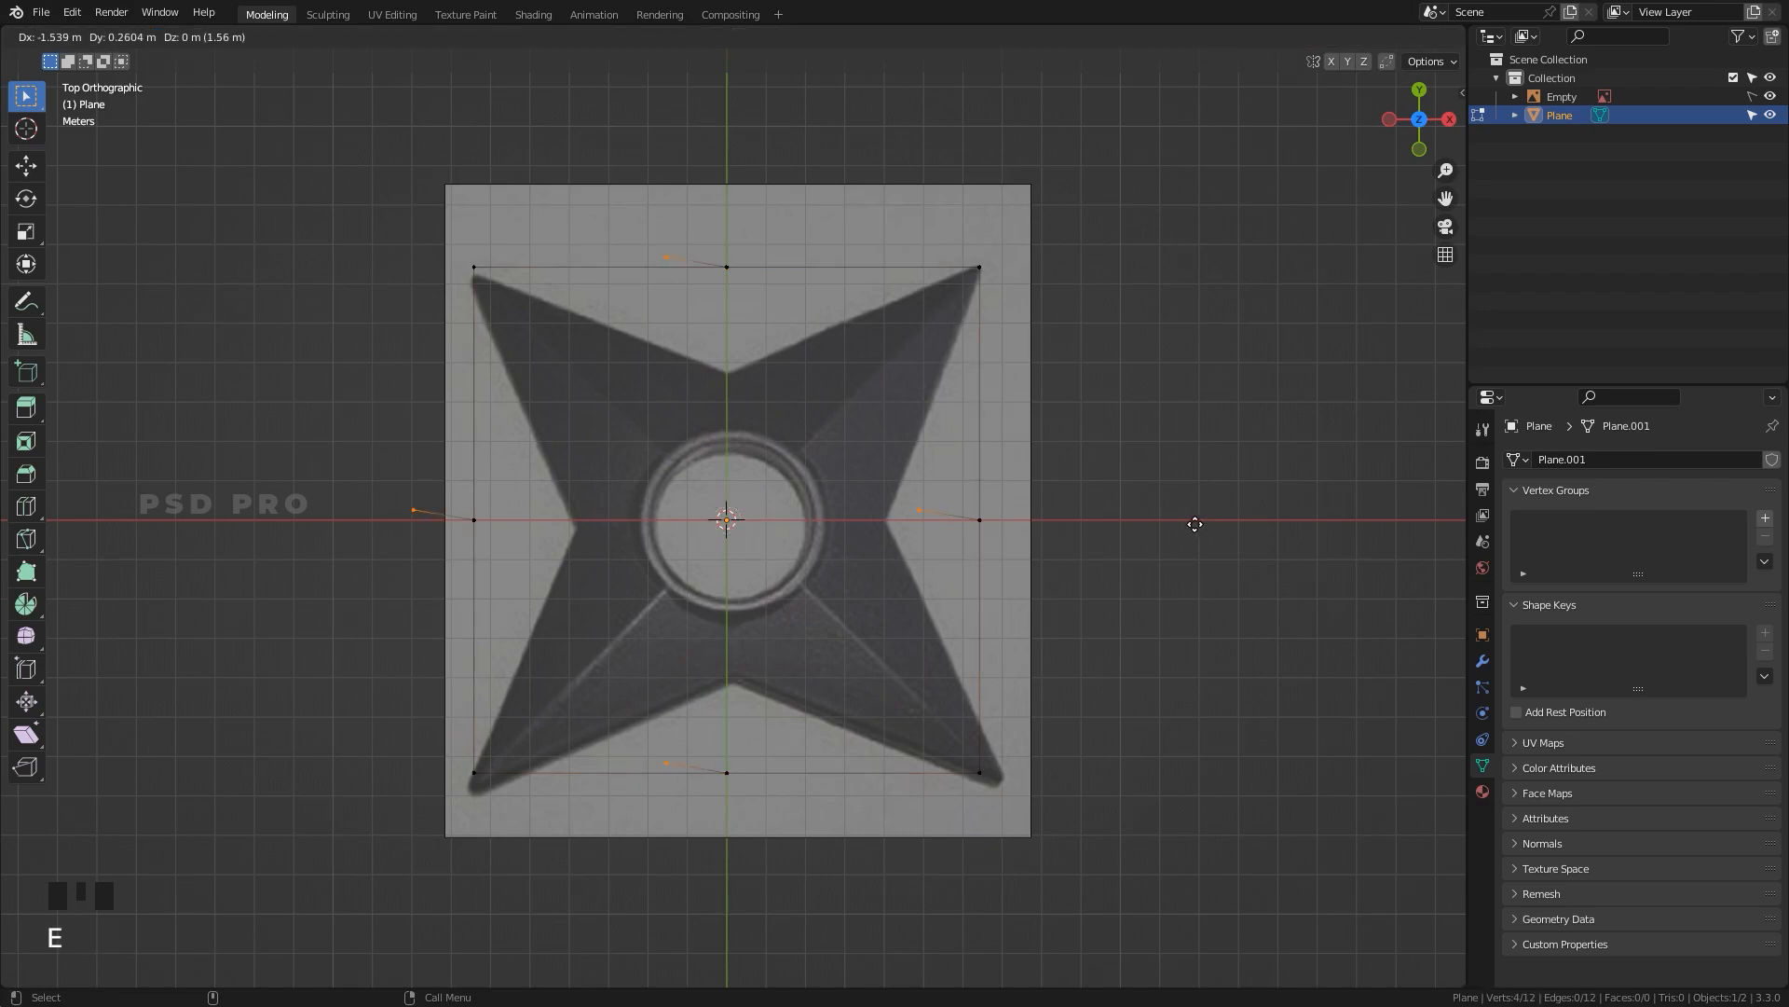
{"action": "key", "text": "s"}
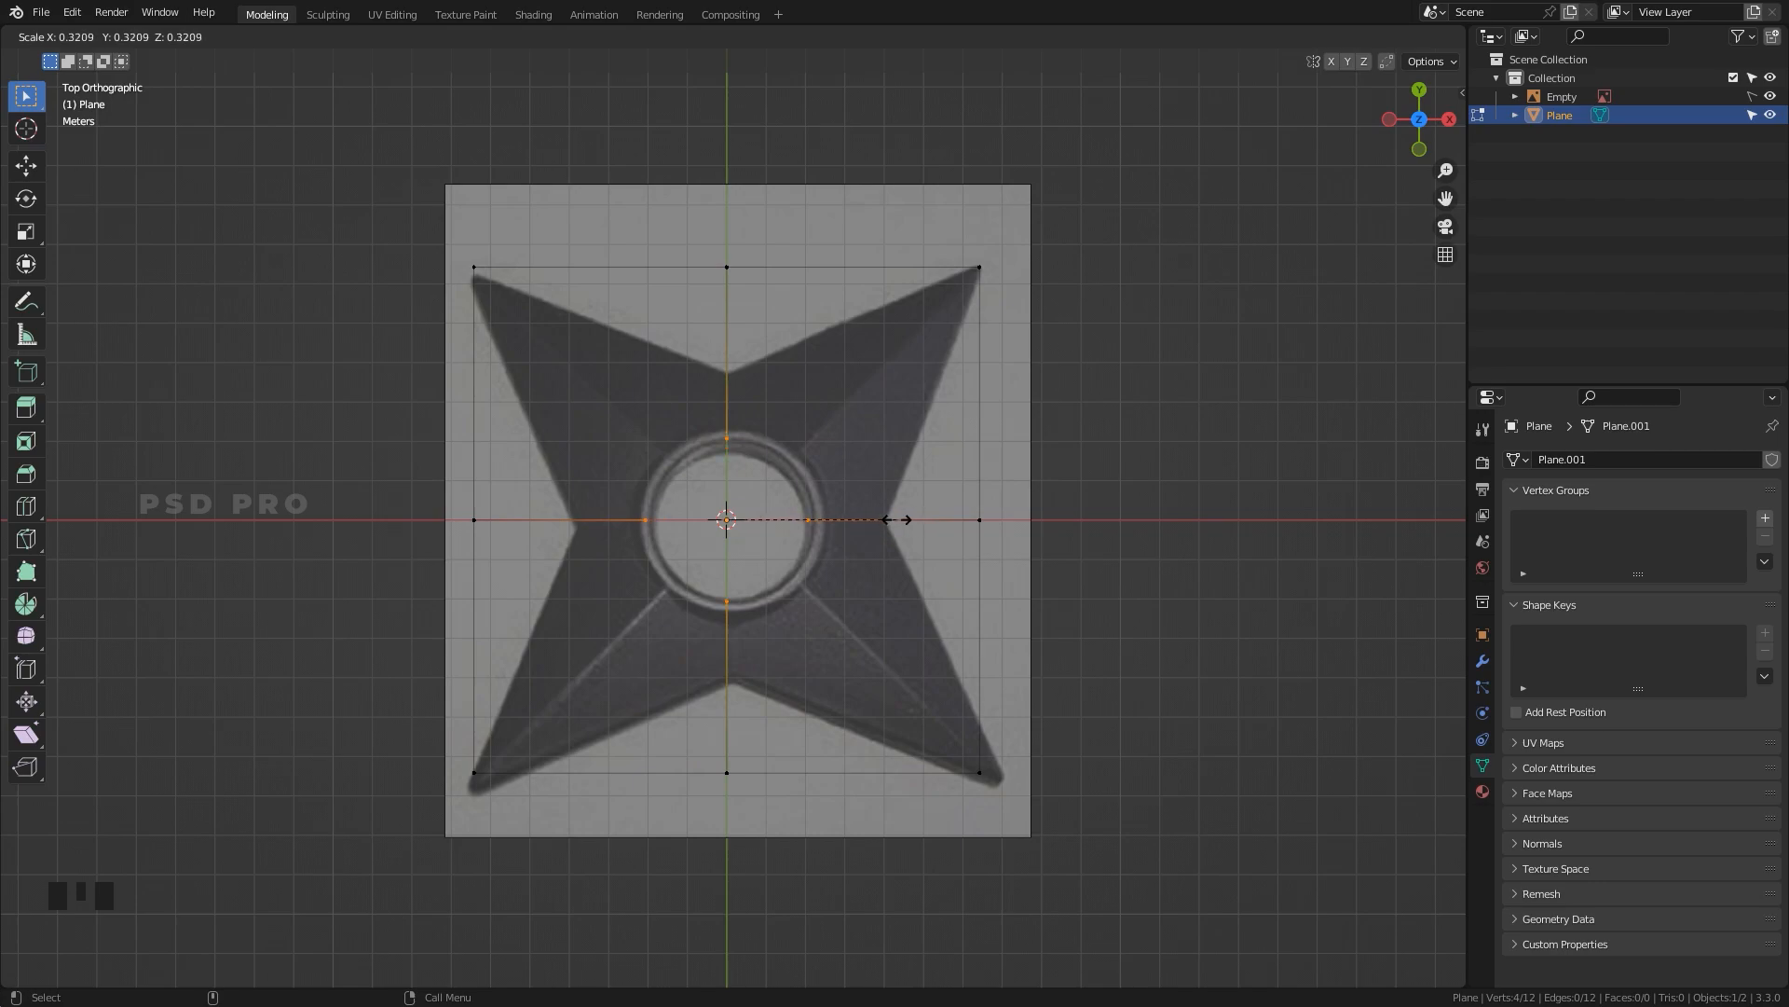
{"action": "left_click", "coordinate": [897, 519]}
{"action": "middle_click_drag", "start_coordinate": [932, 698], "coordinate": [919, 565]}
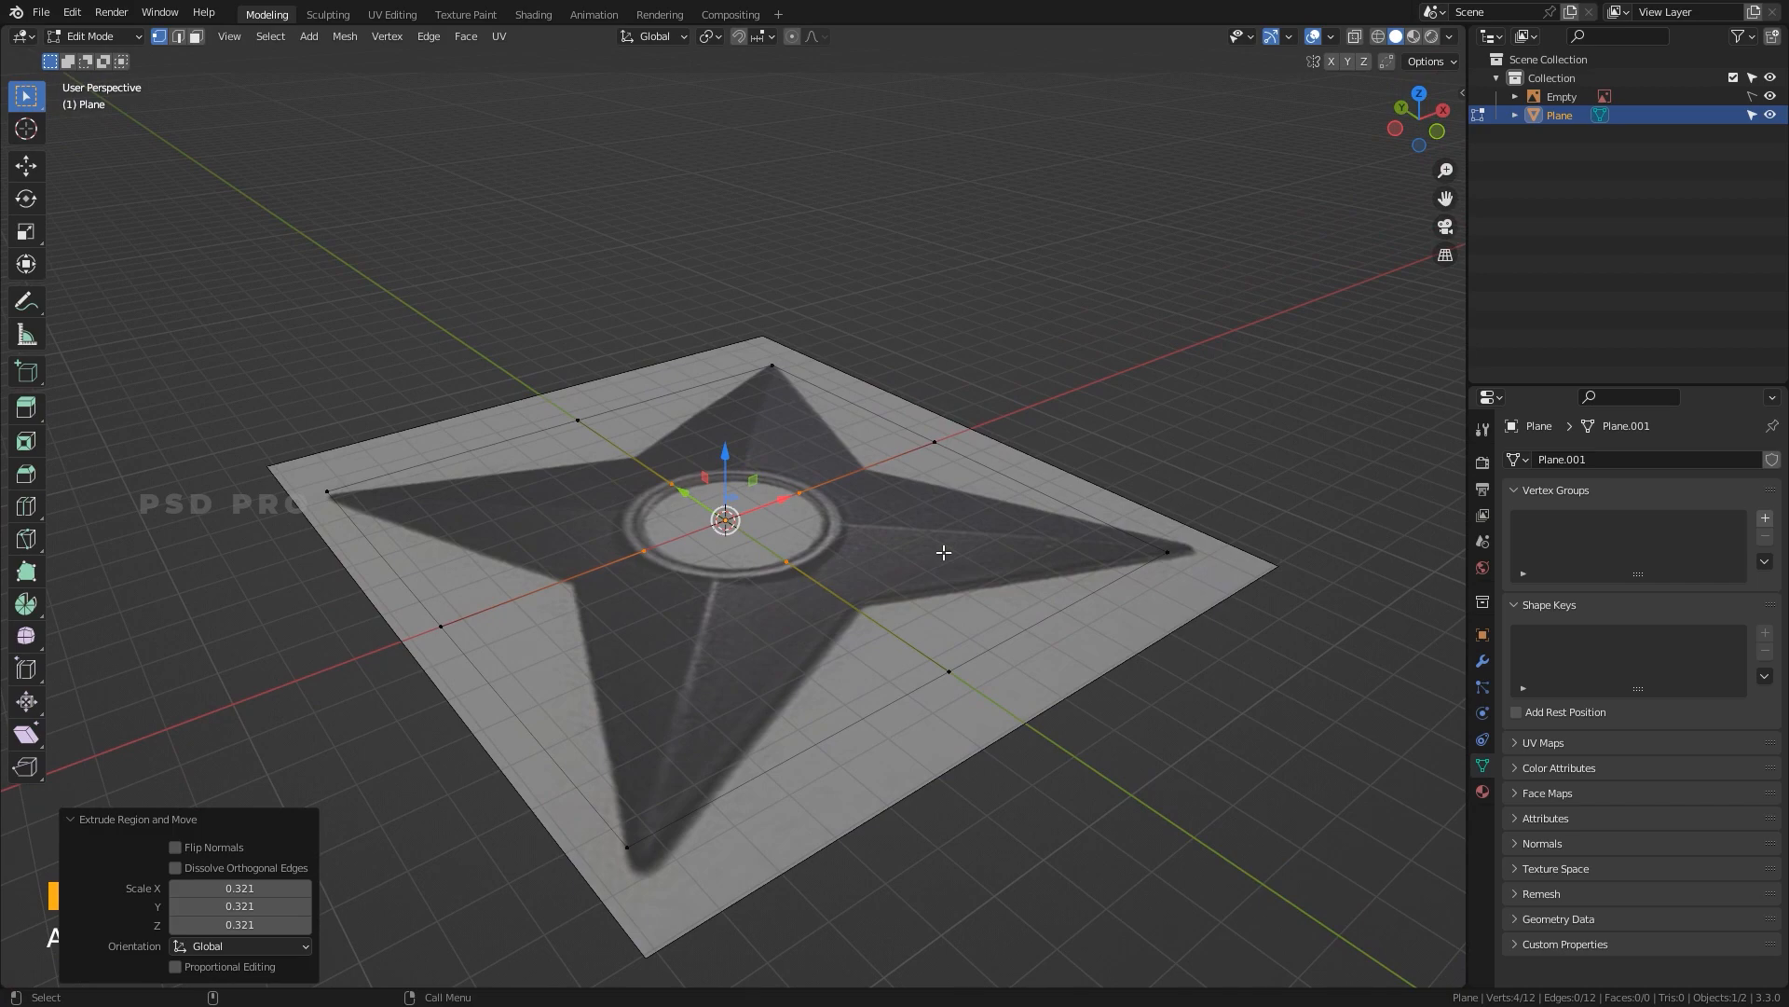
{"action": "key", "text": "ctrl+z"}
{"action": "left_click_drag", "start_coordinate": [979, 548], "coordinate": [914, 605], "text": "alt"}
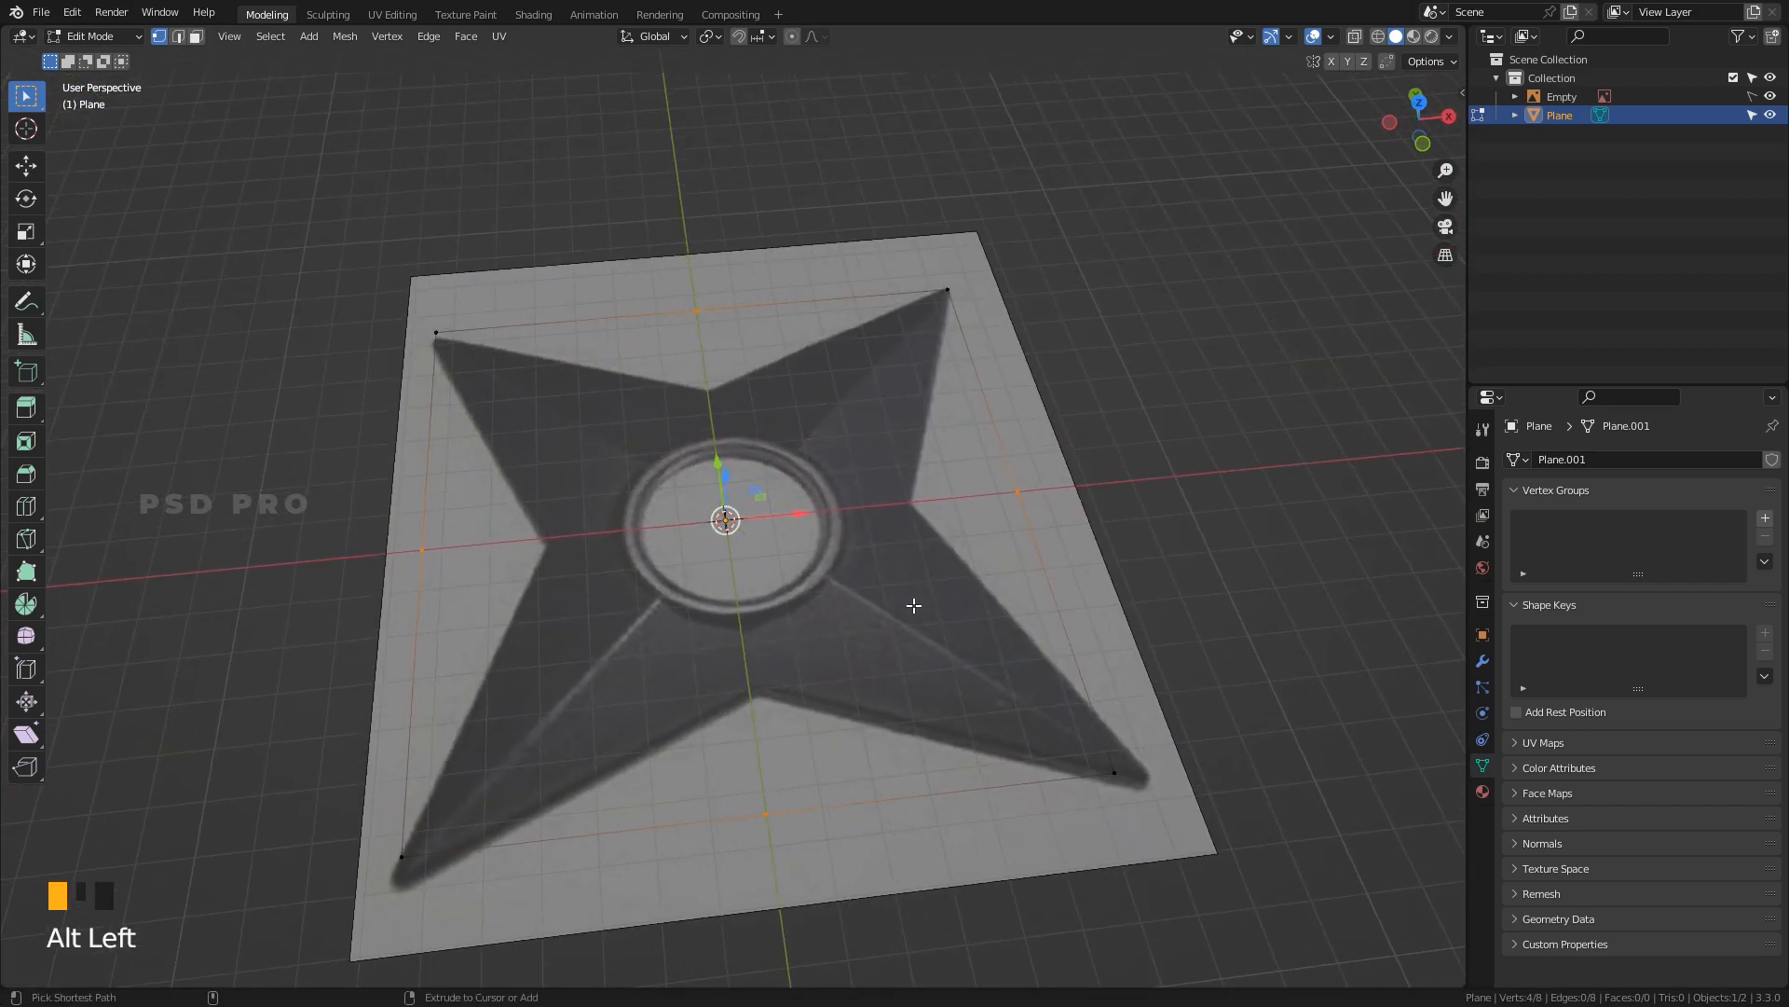
{"action": "key", "text": "ctrl+z"}
Extrude all eight border vertices inward in top view with a scale of about 0.272, leaving a central opening.
{"action": "left_click", "coordinate": [700, 314], "text": "shift"}
{"action": "left_click_drag", "start_coordinate": [1031, 262], "coordinate": [411, 393], "text": "shift"}
{"action": "left_click_drag", "start_coordinate": [1269, 702], "coordinate": [389, 883], "text": "shift"}
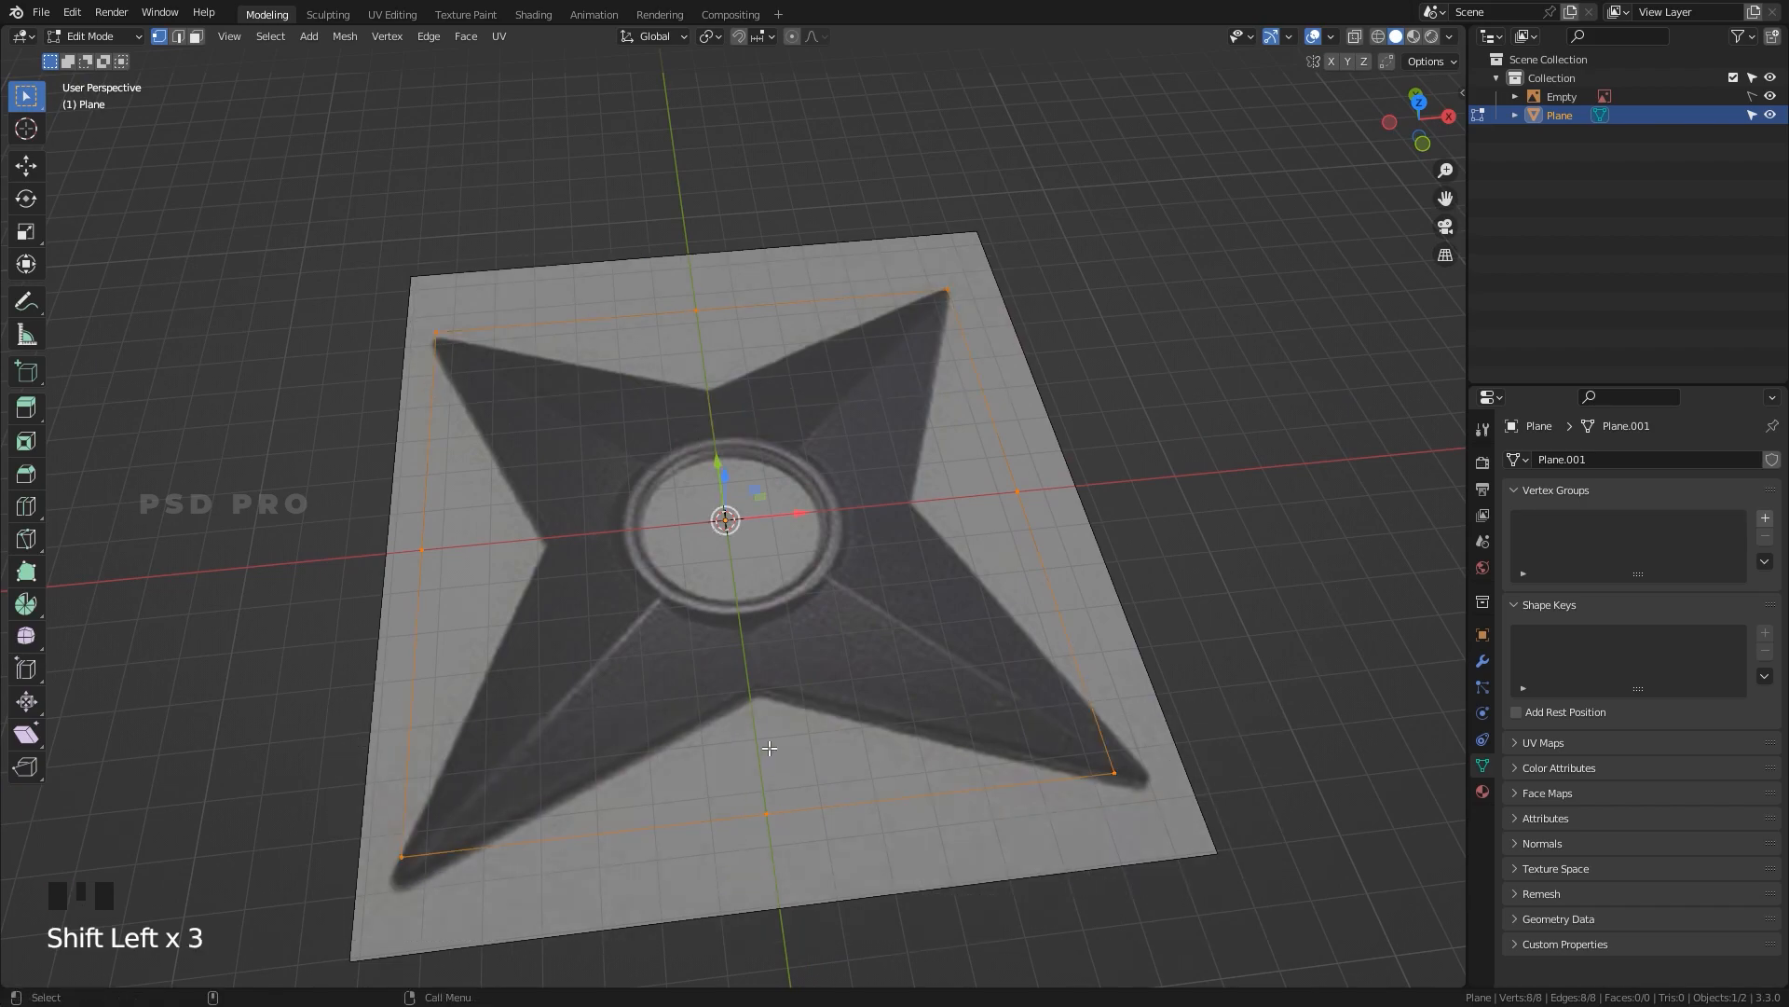
{"action": "key", "text": "grave"}
{"action": "key", "text": "e"}
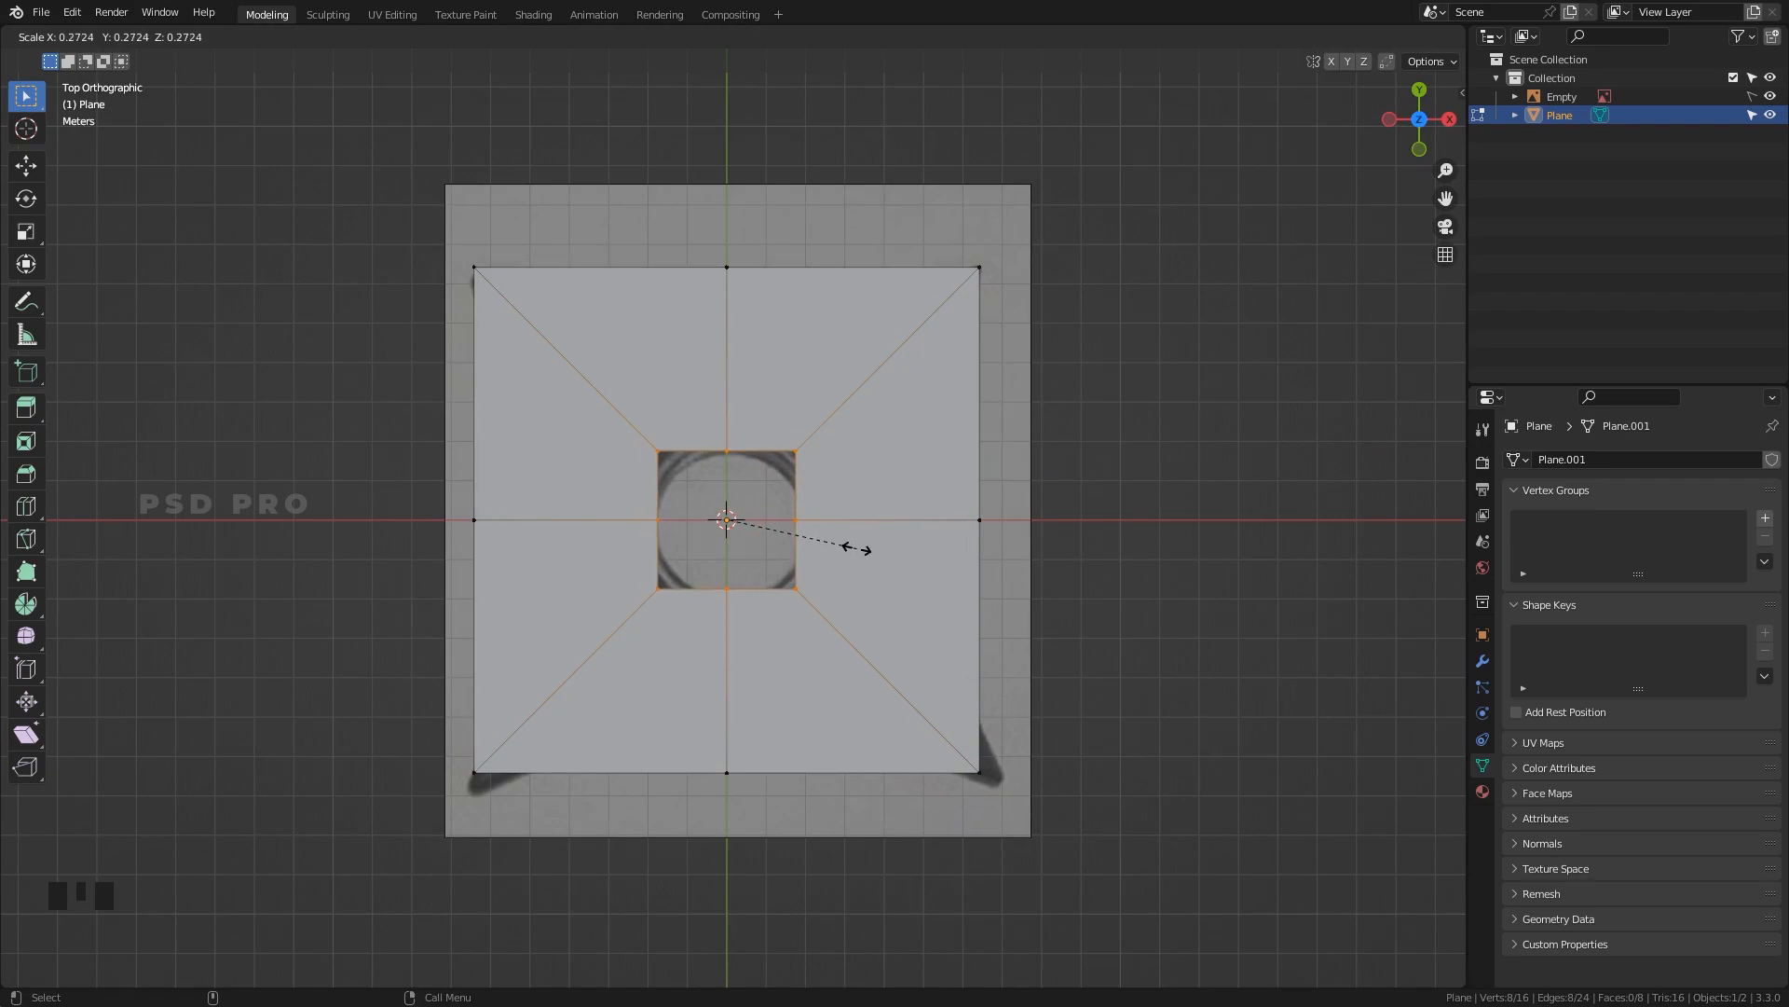
{"action": "left_click", "coordinate": [857, 548]}
Space the inner loop's vertices evenly and shape the loop into a circle with LoopTools.
{"action": "right_click", "coordinate": [835, 545]}
{"action": "mouse_move", "coordinate": [835, 544]}
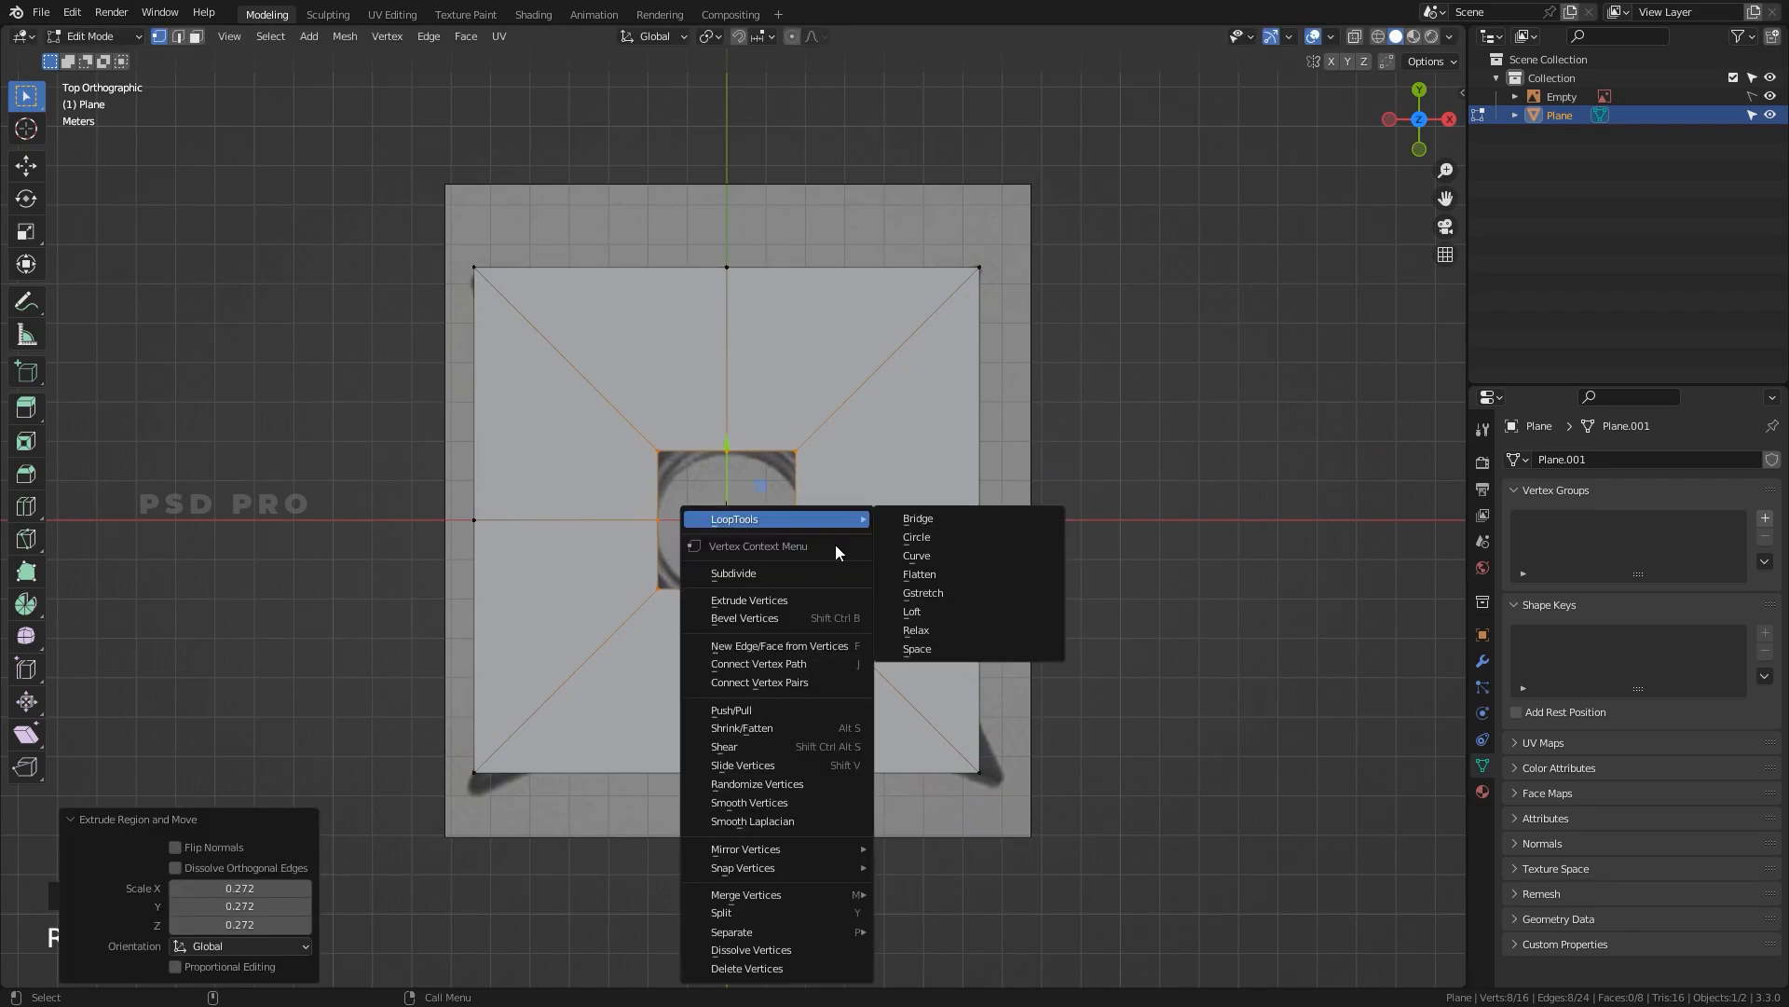
{"action": "left_click", "coordinate": [943, 651]}
{"action": "right_click", "coordinate": [811, 522]}
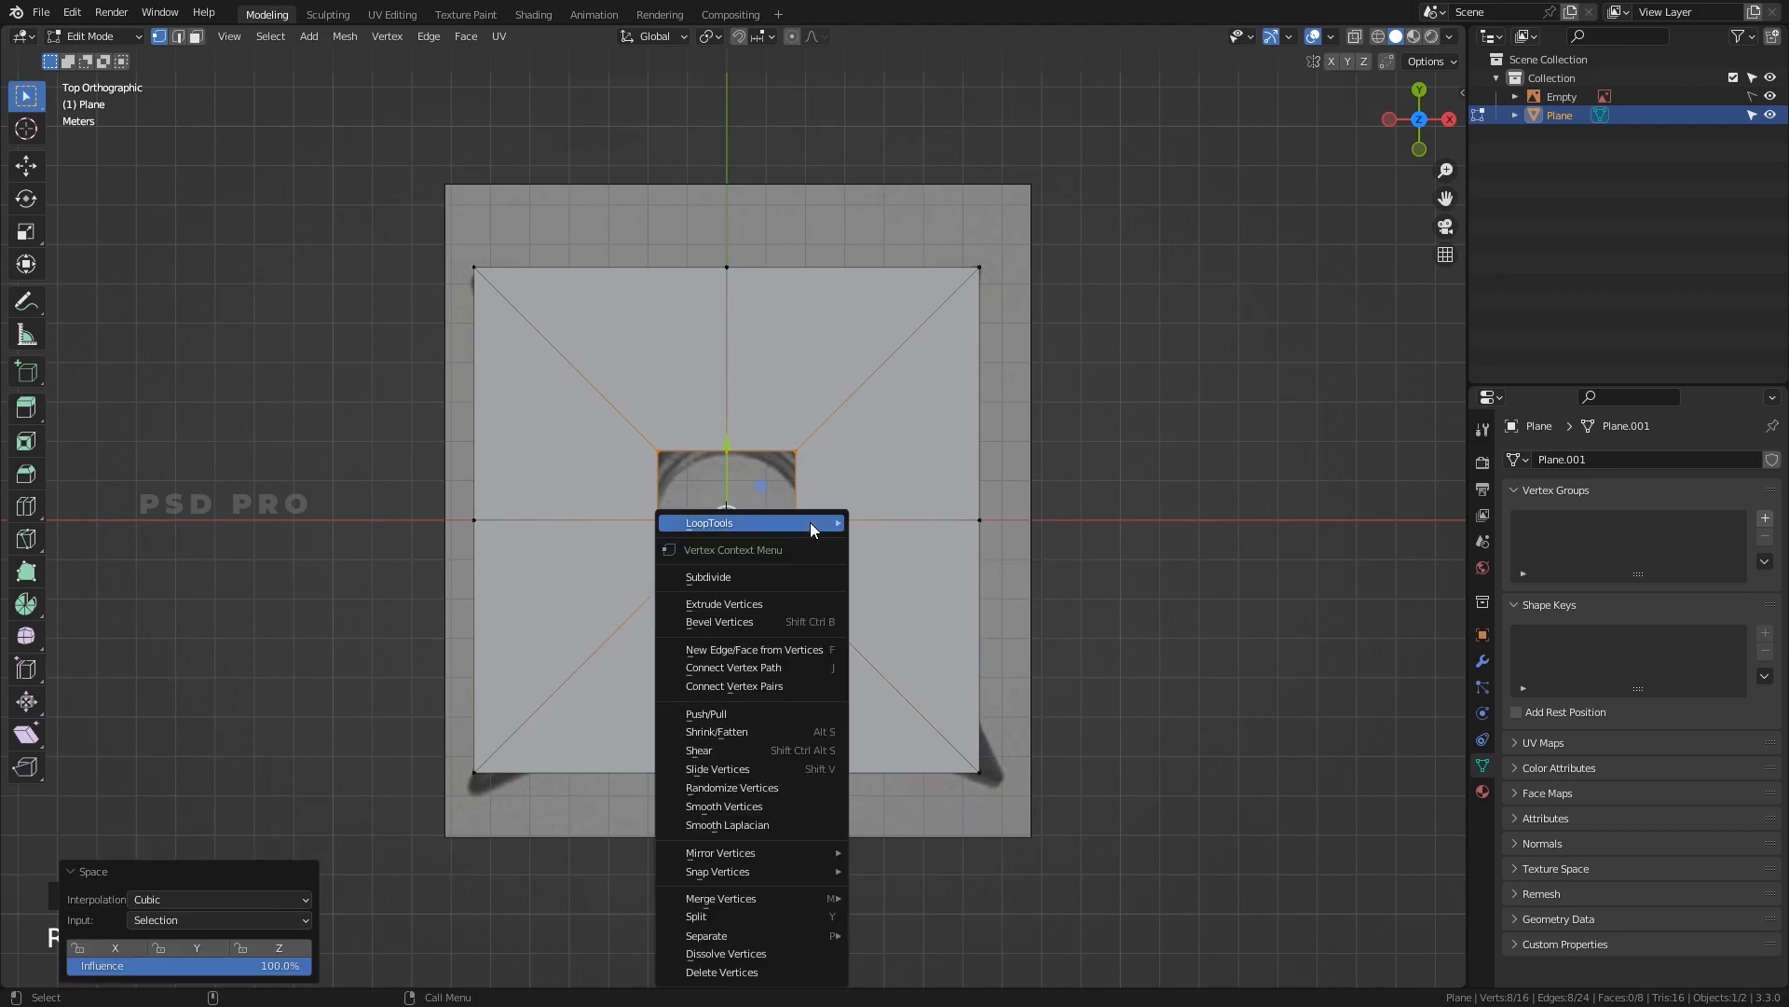
{"action": "mouse_move", "coordinate": [820, 520]}
{"action": "left_click", "coordinate": [910, 545]}
Enlarge the circular inner loop uniformly by about 1.015 to fit the ring.
{"action": "middle_click_drag", "start_coordinate": [914, 556], "coordinate": [883, 510]}
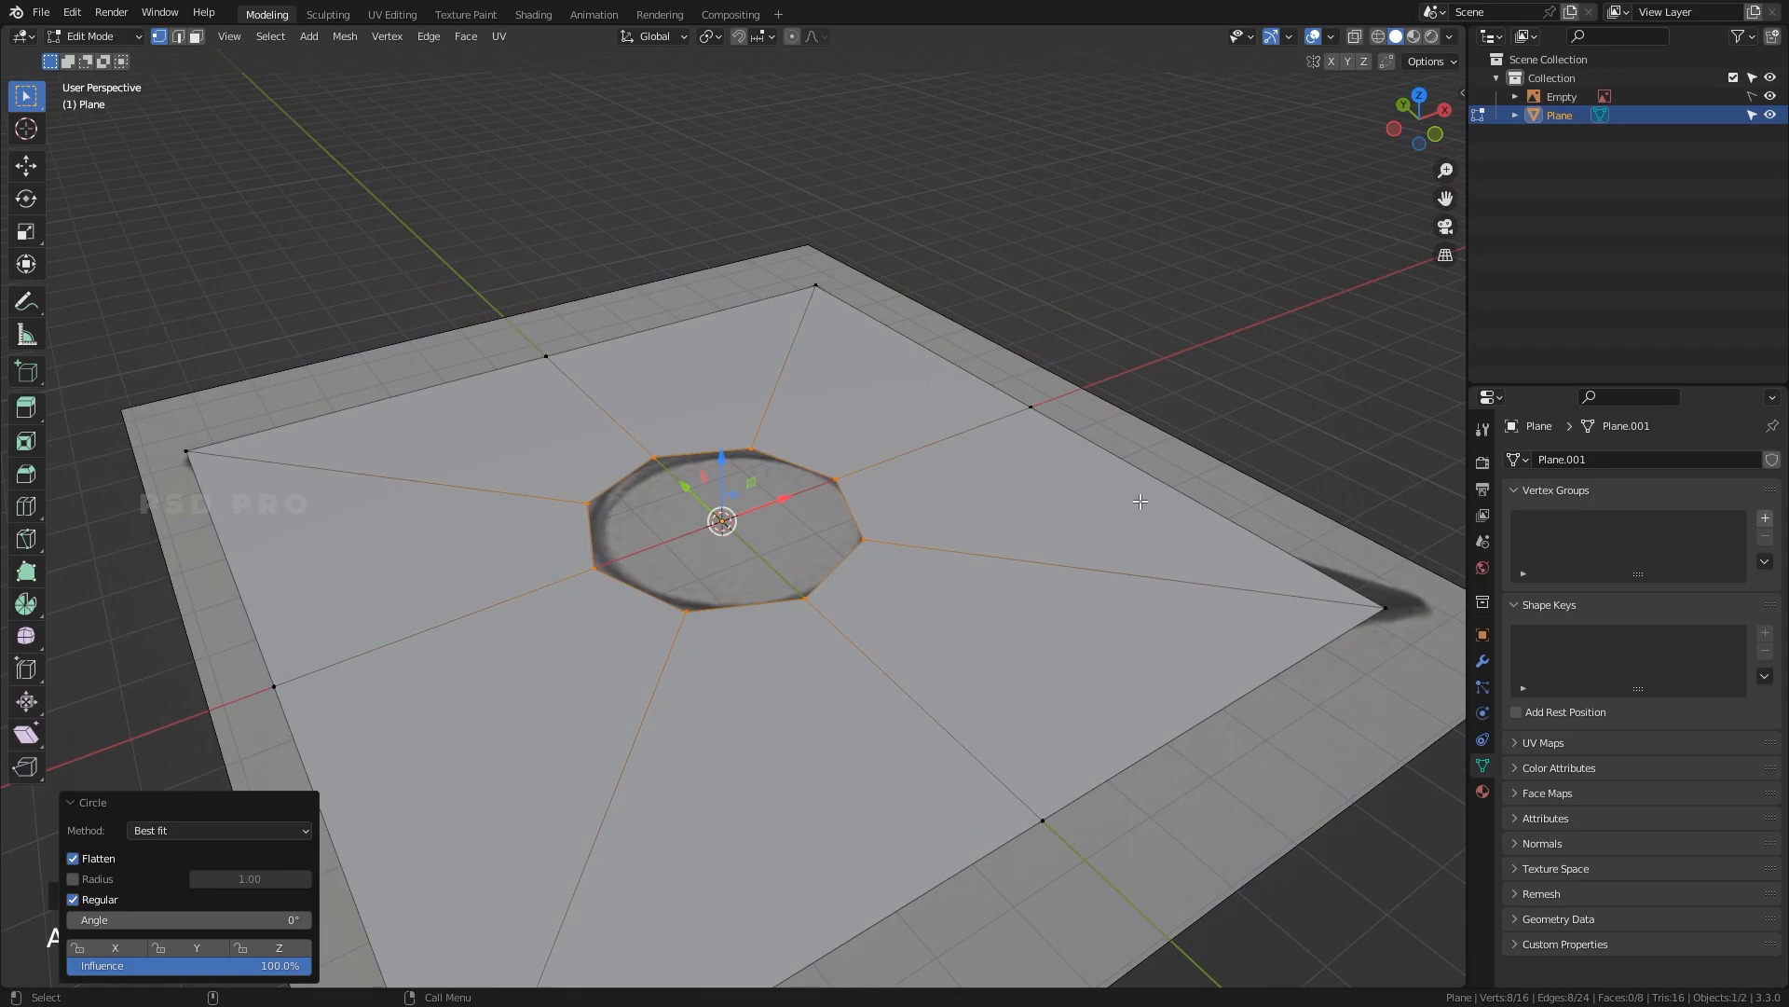
{"action": "key", "text": "s"}
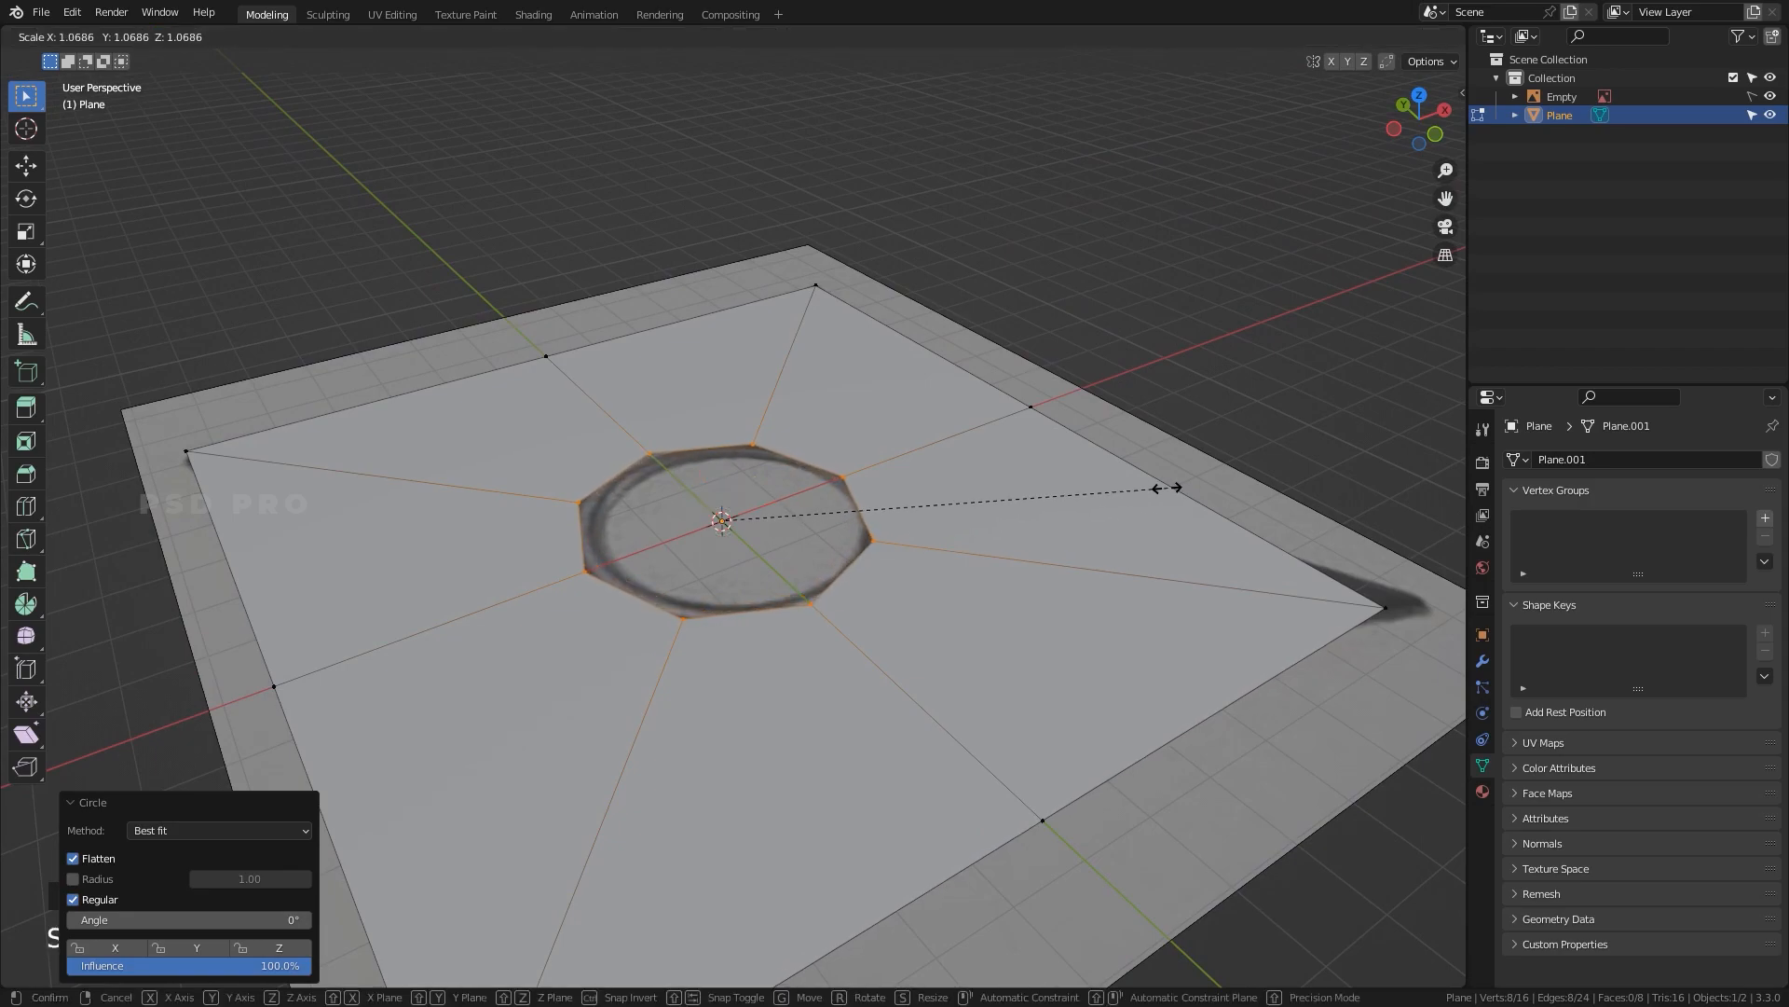
{"action": "left_click", "coordinate": [1141, 494]}
Scale the four outer midpoint vertices inward to about 0.629 in wireframe top view to form the star's notches.
{"action": "middle_click_drag", "start_coordinate": [838, 718], "coordinate": [1062, 662]}
{"action": "key", "text": "KP_7"}
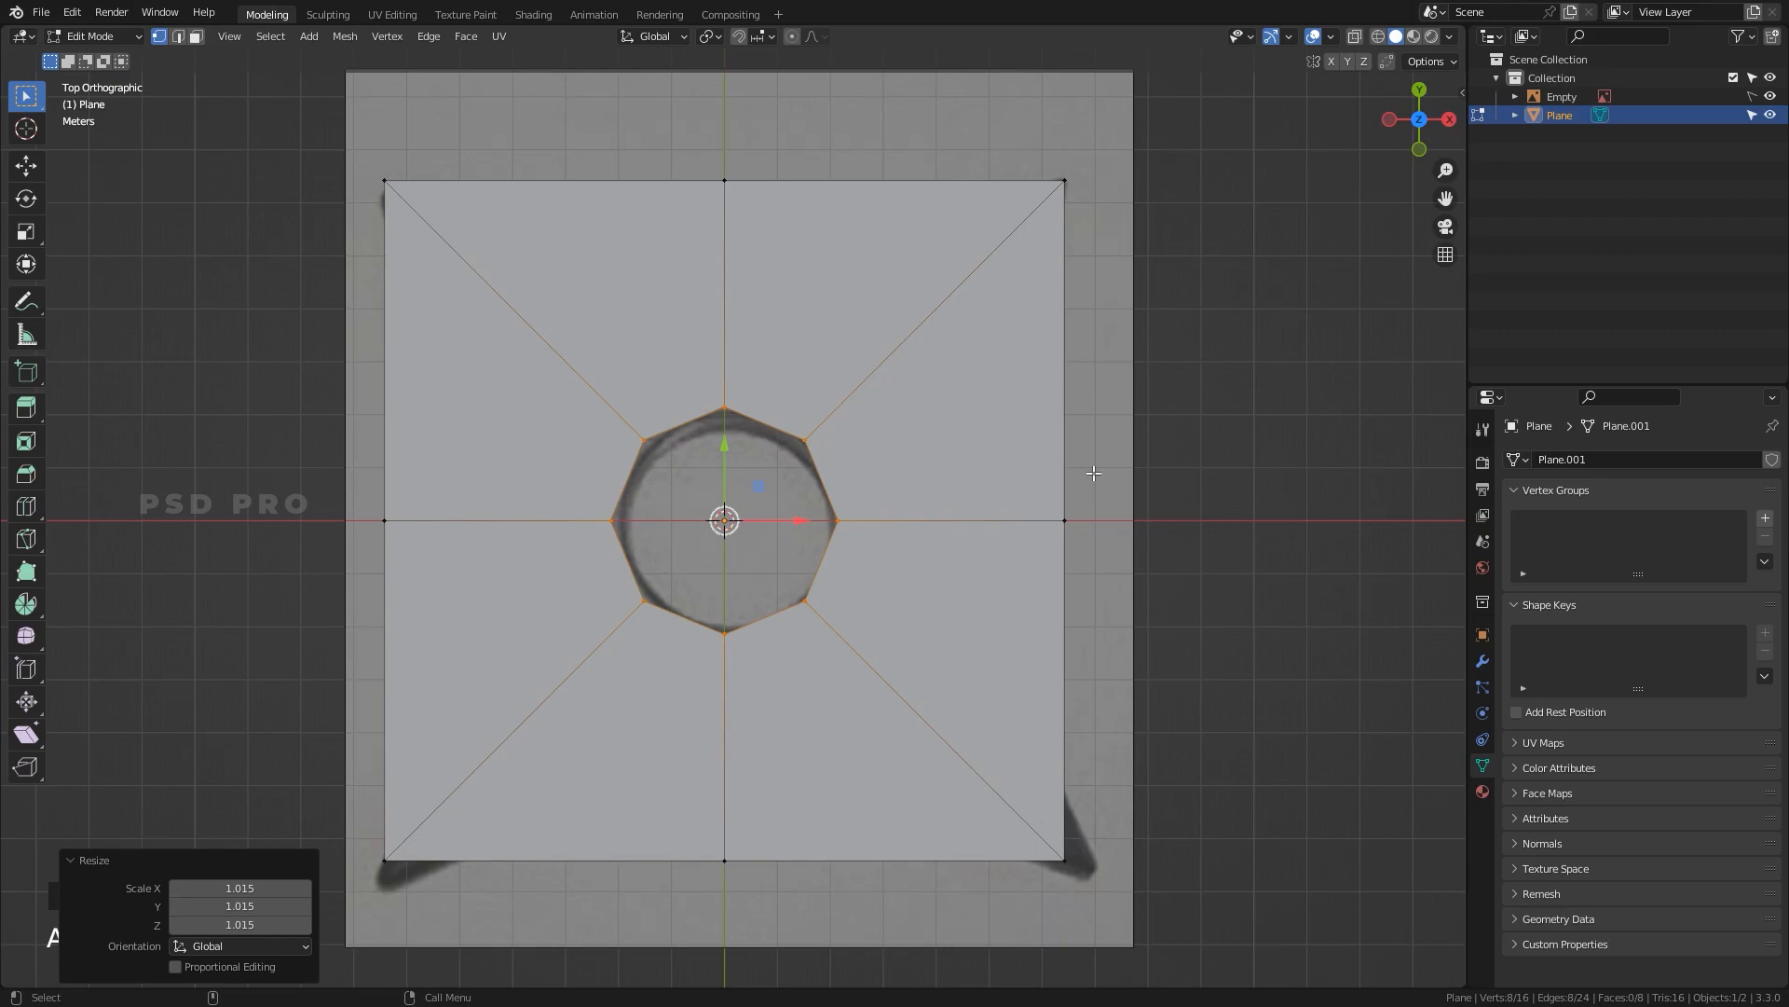
{"action": "left_click", "coordinate": [1077, 546]}
{"action": "key", "text": "z"}
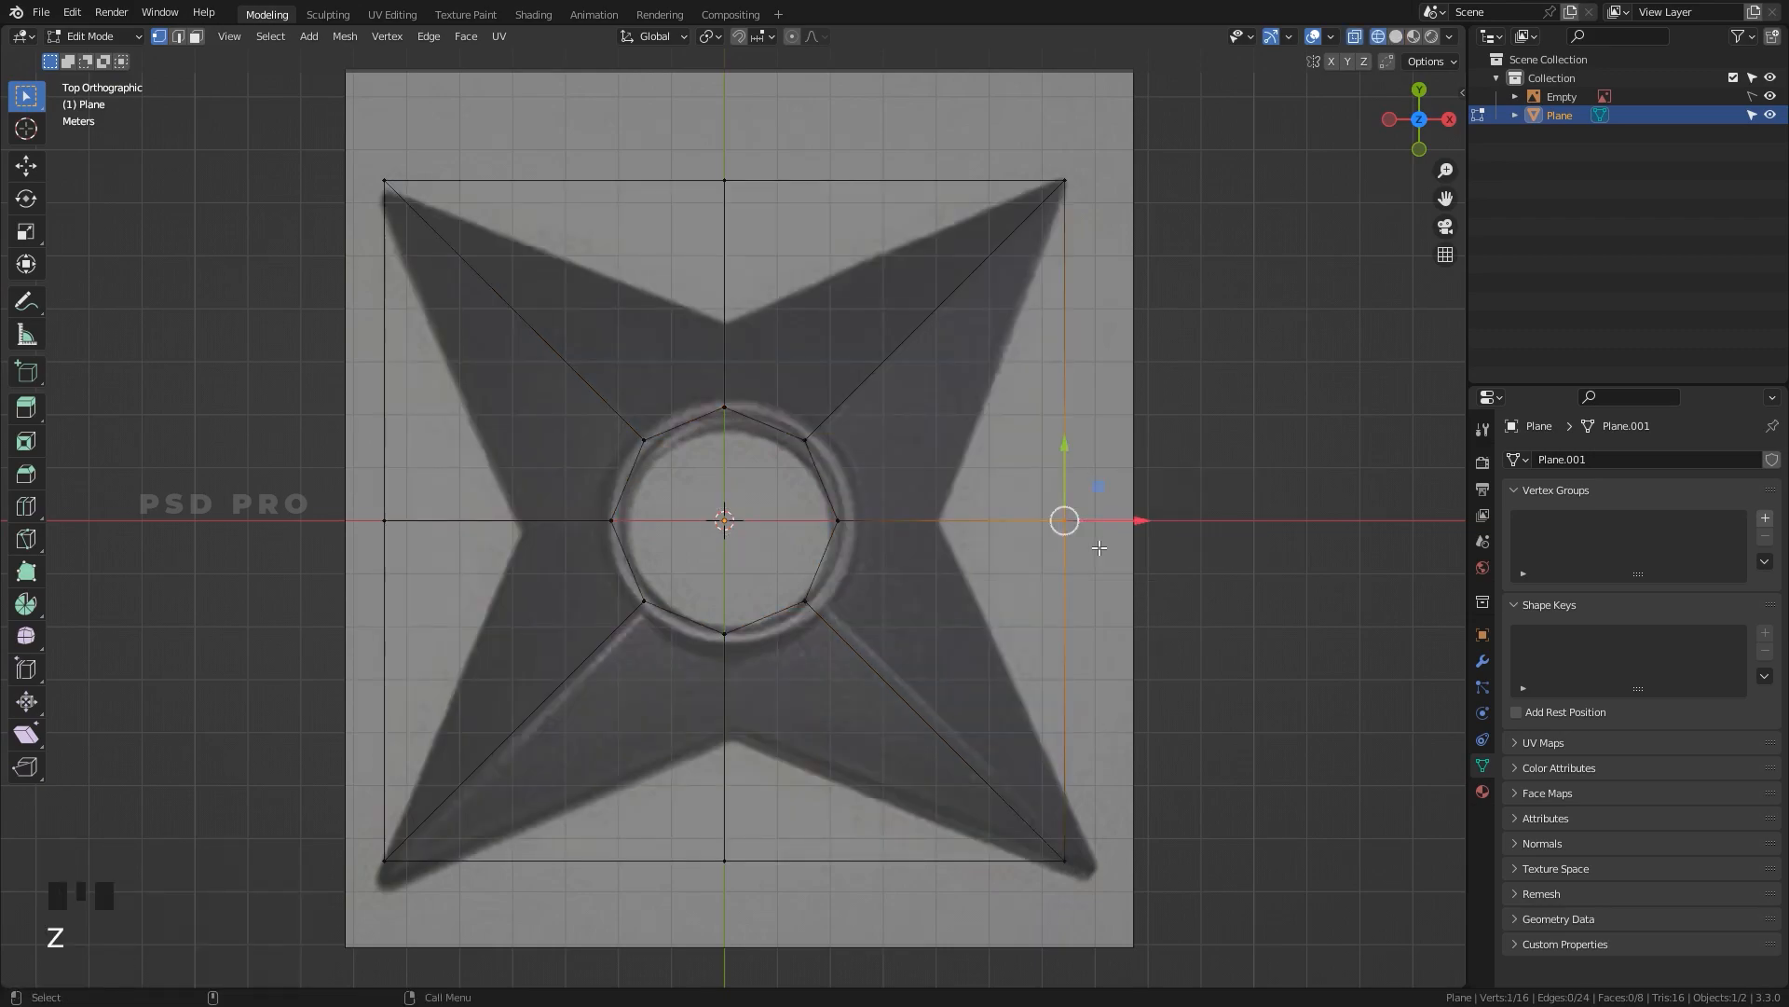
{"action": "left_click", "coordinate": [368, 522], "text": "shift"}
{"action": "left_click", "coordinate": [736, 177], "text": "shift"}
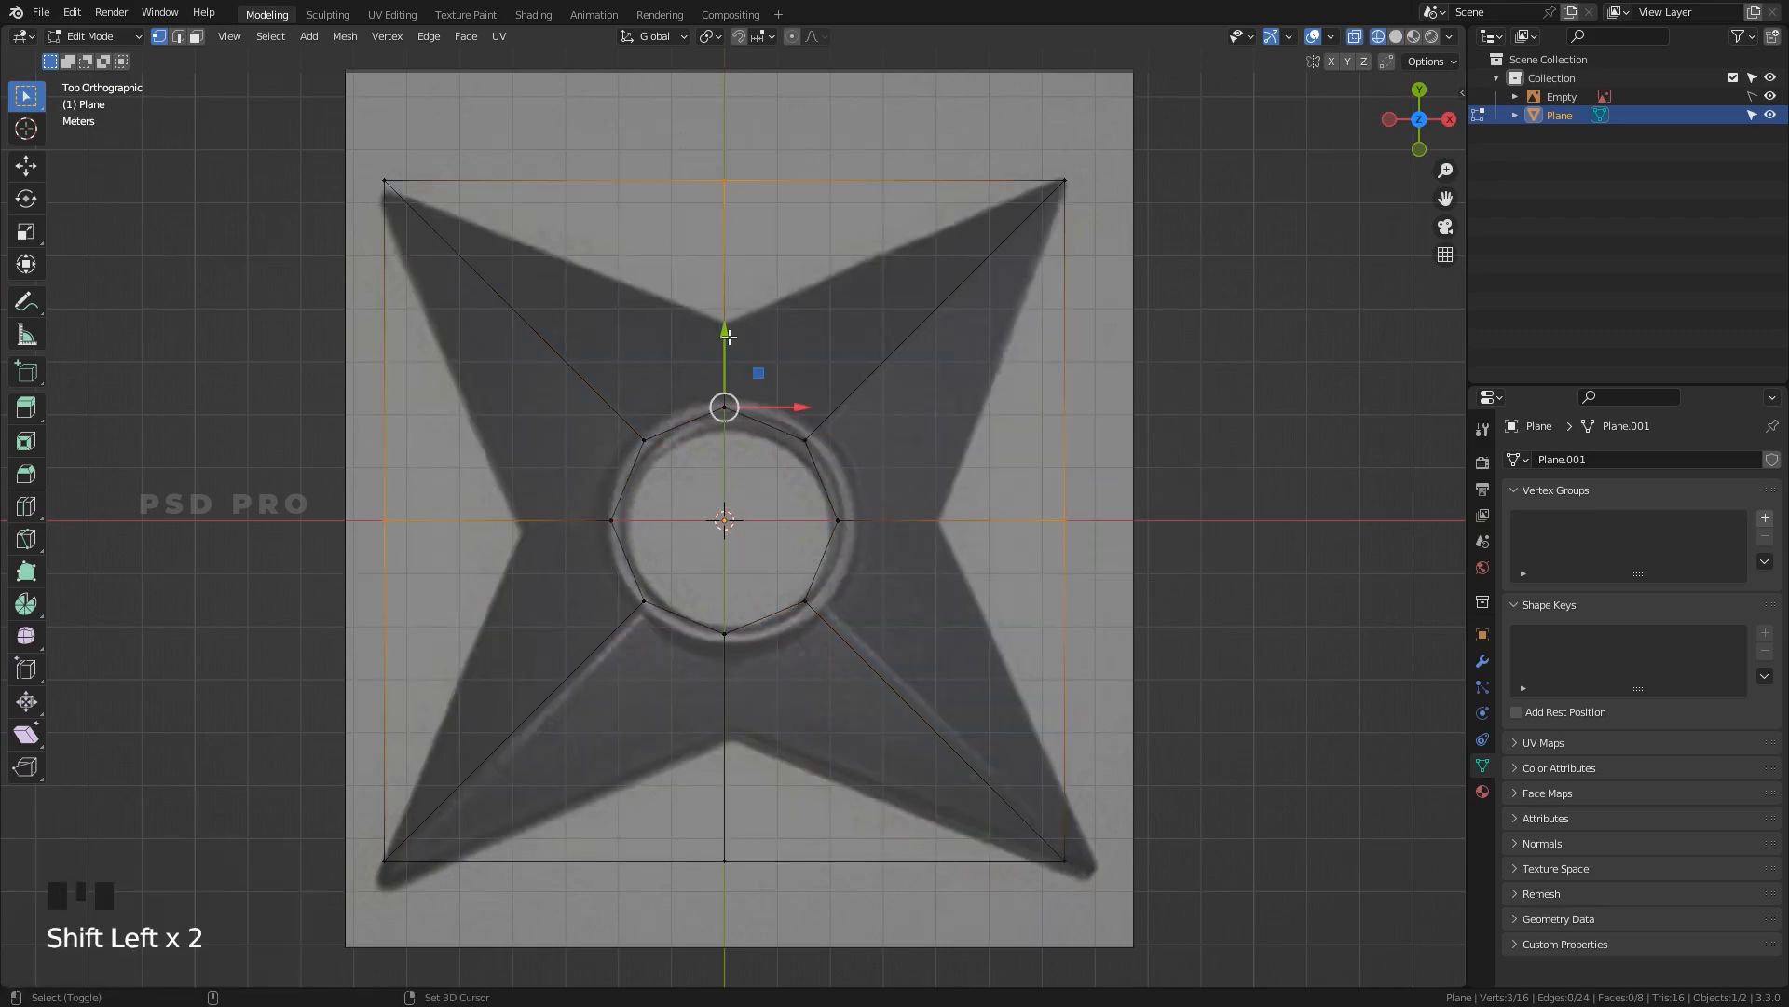
{"action": "left_click", "coordinate": [732, 861], "text": "shift"}
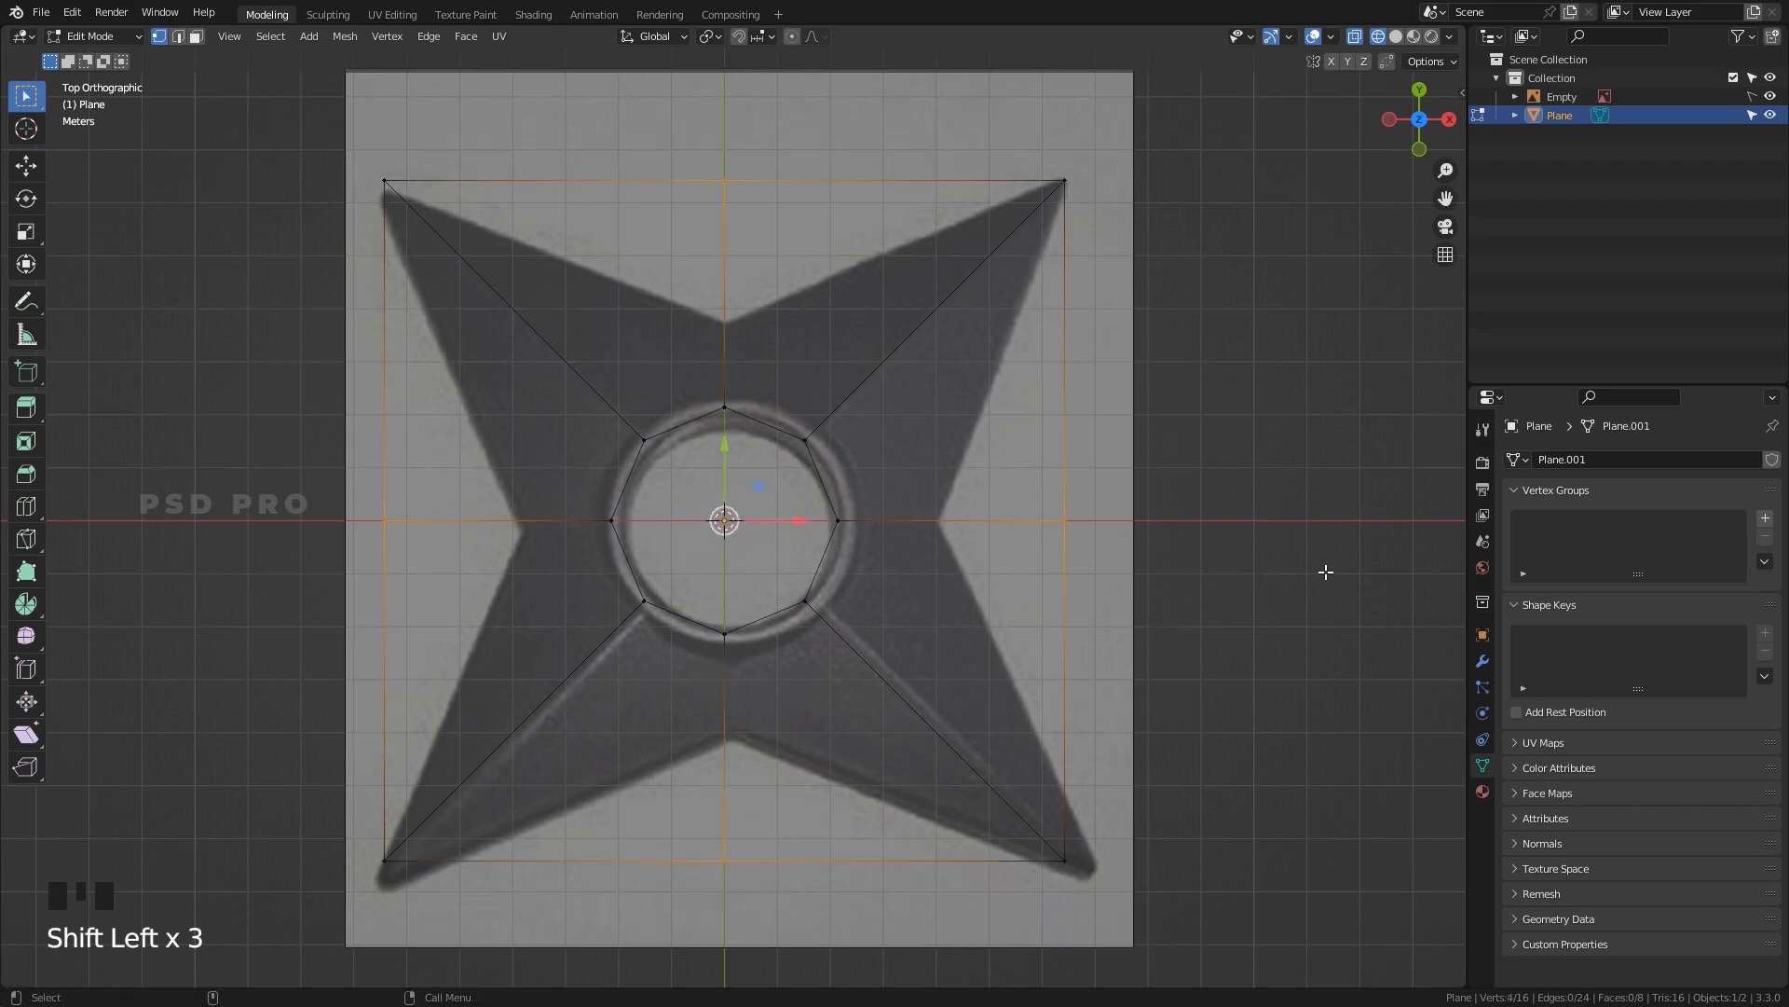
{"action": "key", "text": "s"}
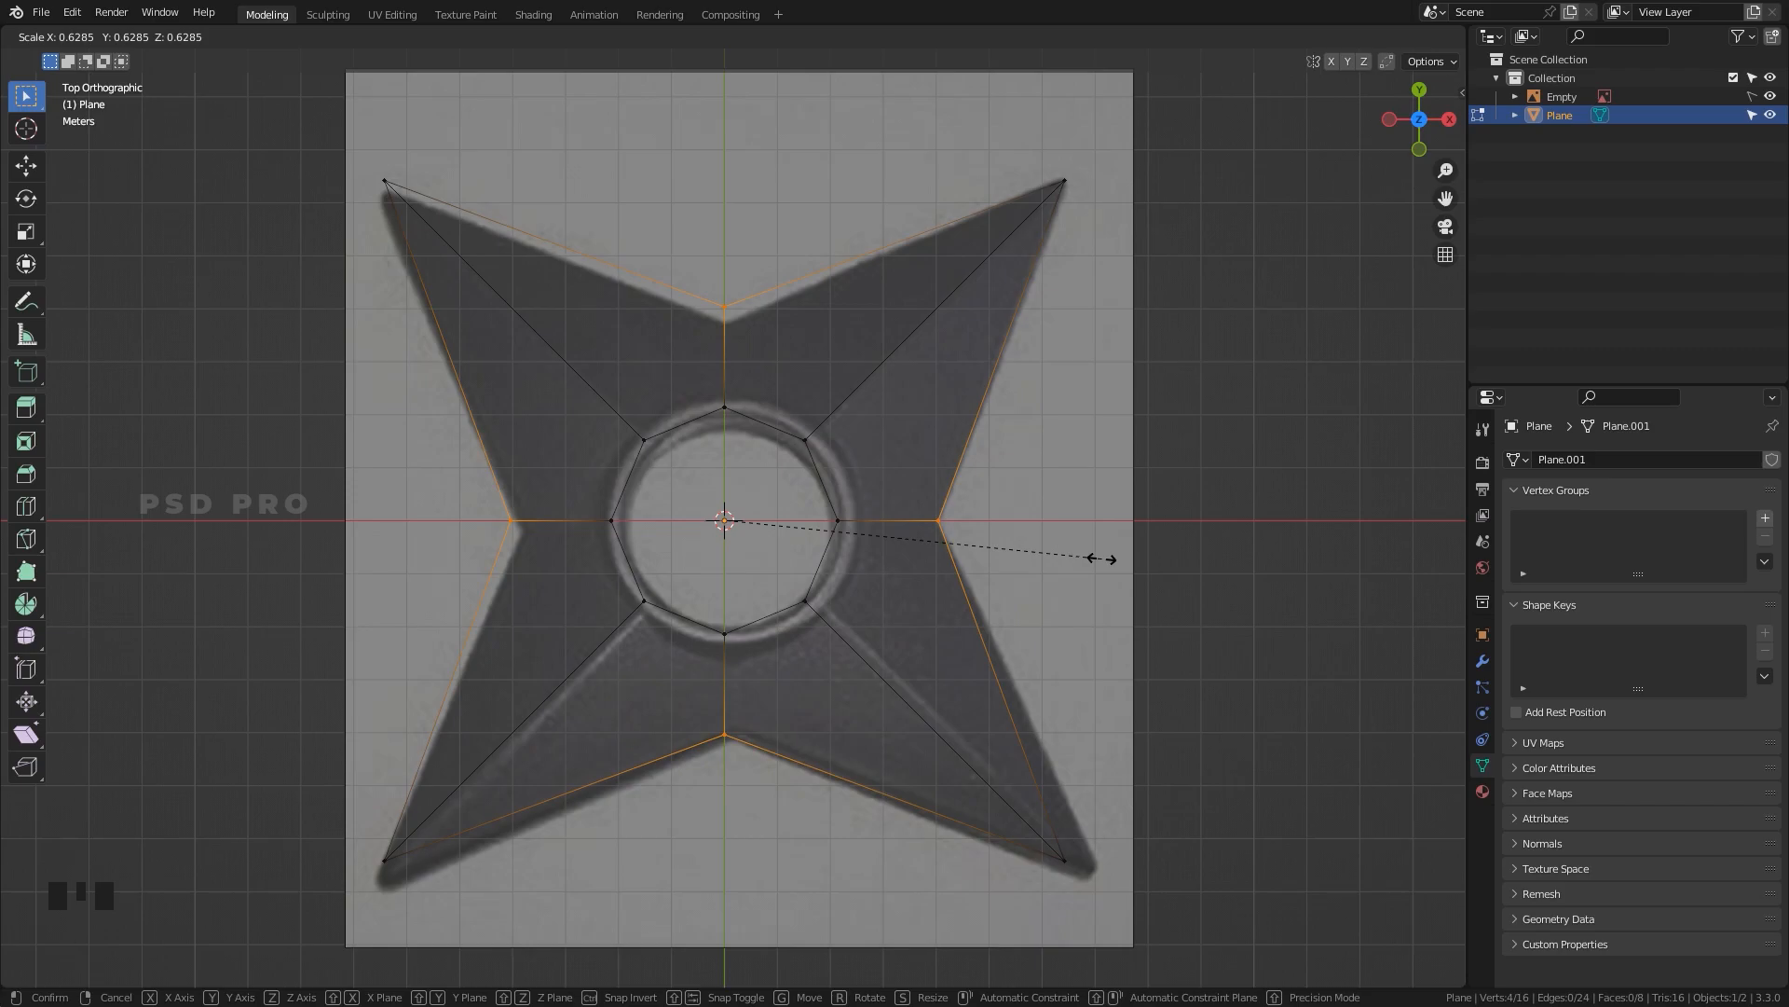
{"action": "left_click", "coordinate": [1102, 559]}
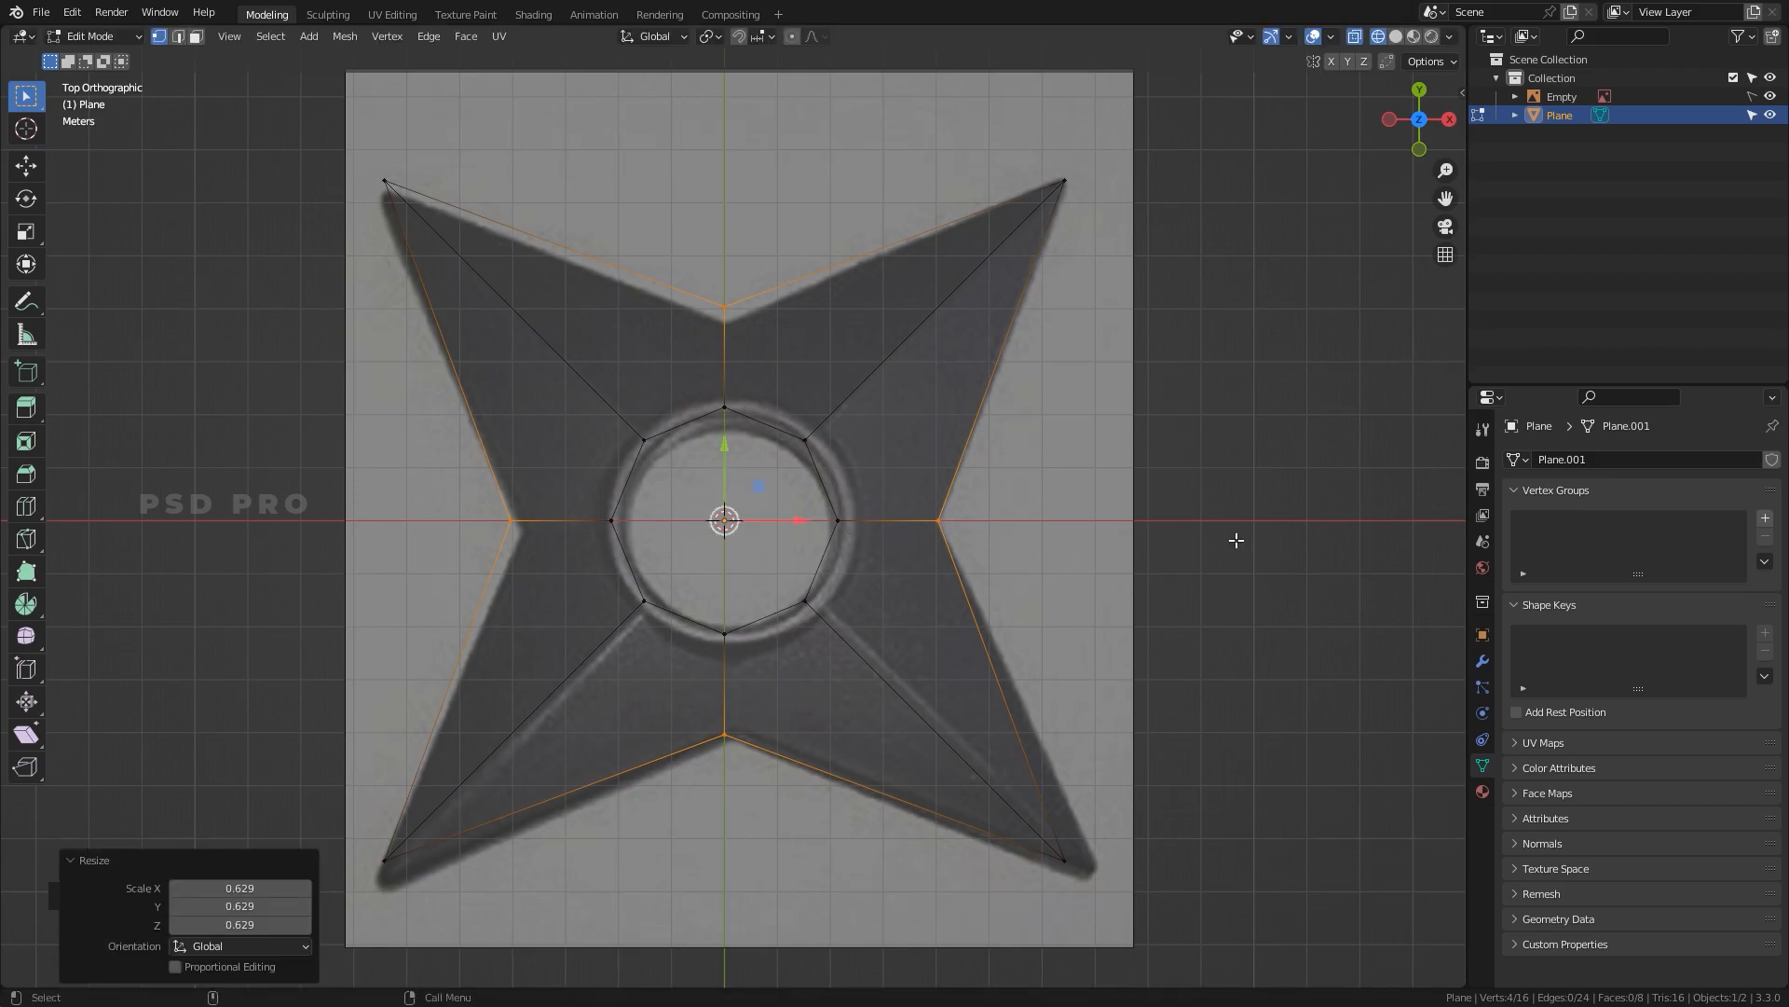
{"action": "left_click", "coordinate": [1137, 462]}
Hide the reference image in the viewport.
{"action": "left_click_drag", "start_coordinate": [1107, 507], "coordinate": [963, 524], "text": "alt"}
{"action": "key", "text": "z"}
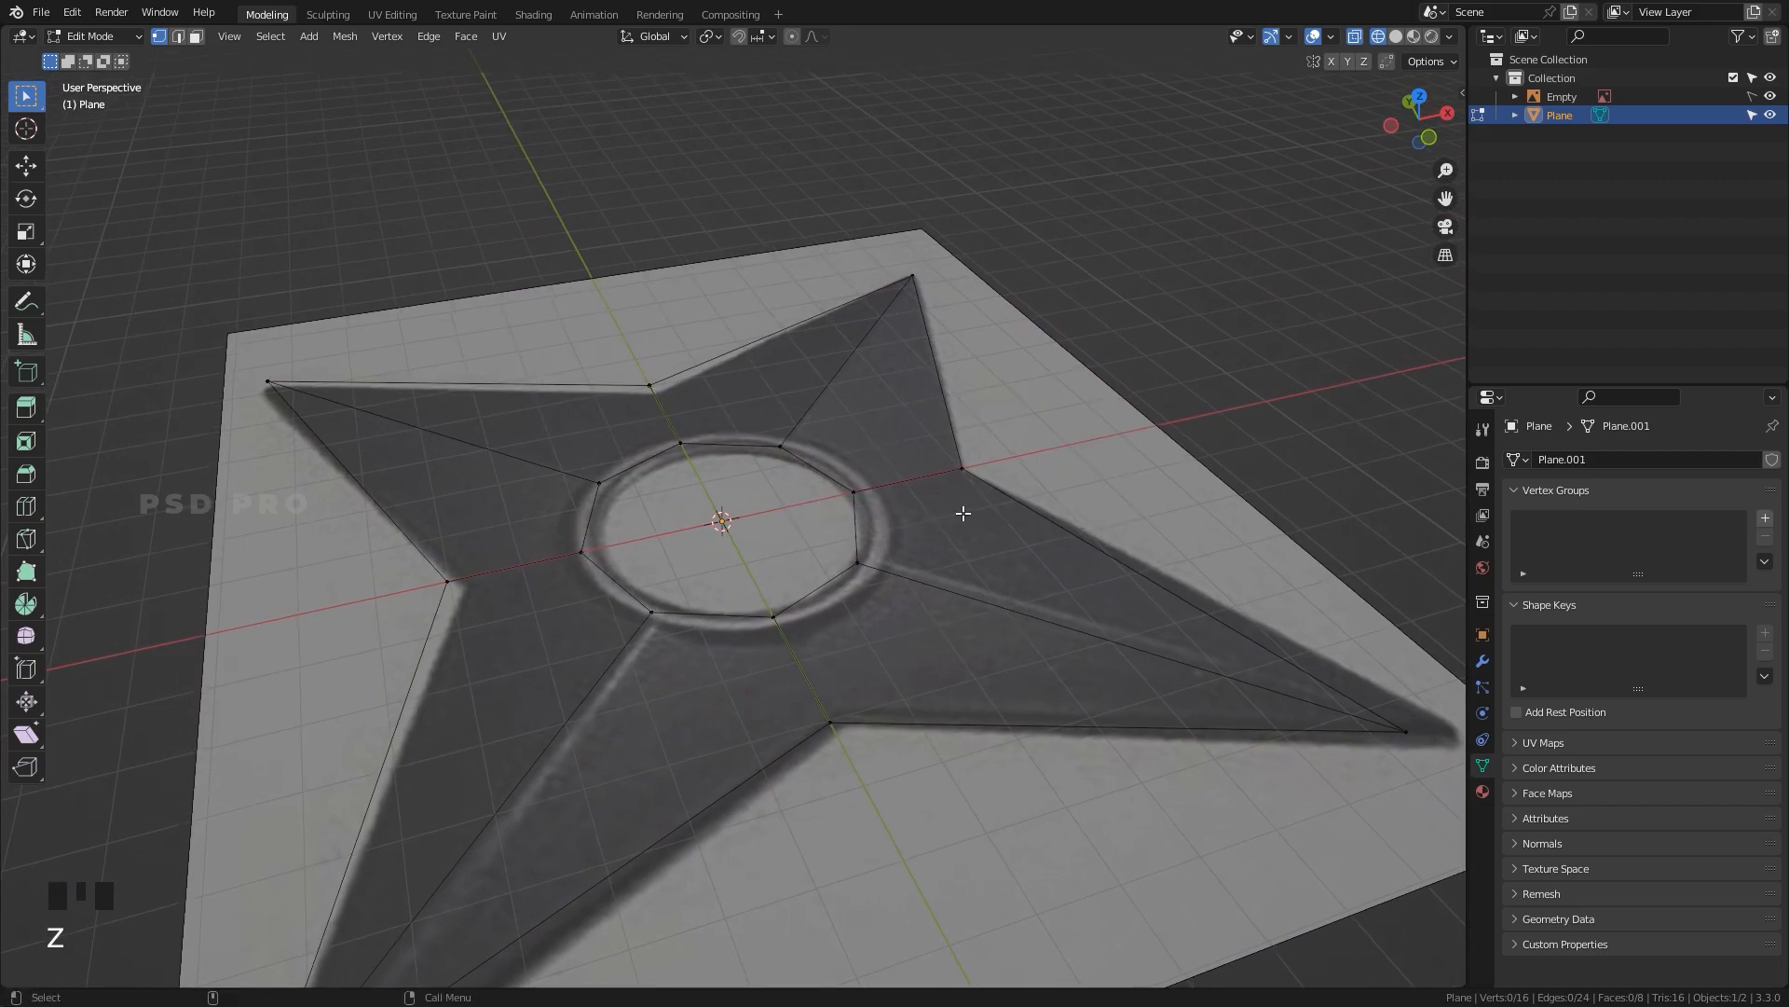
{"action": "left_click", "coordinate": [1770, 96]}
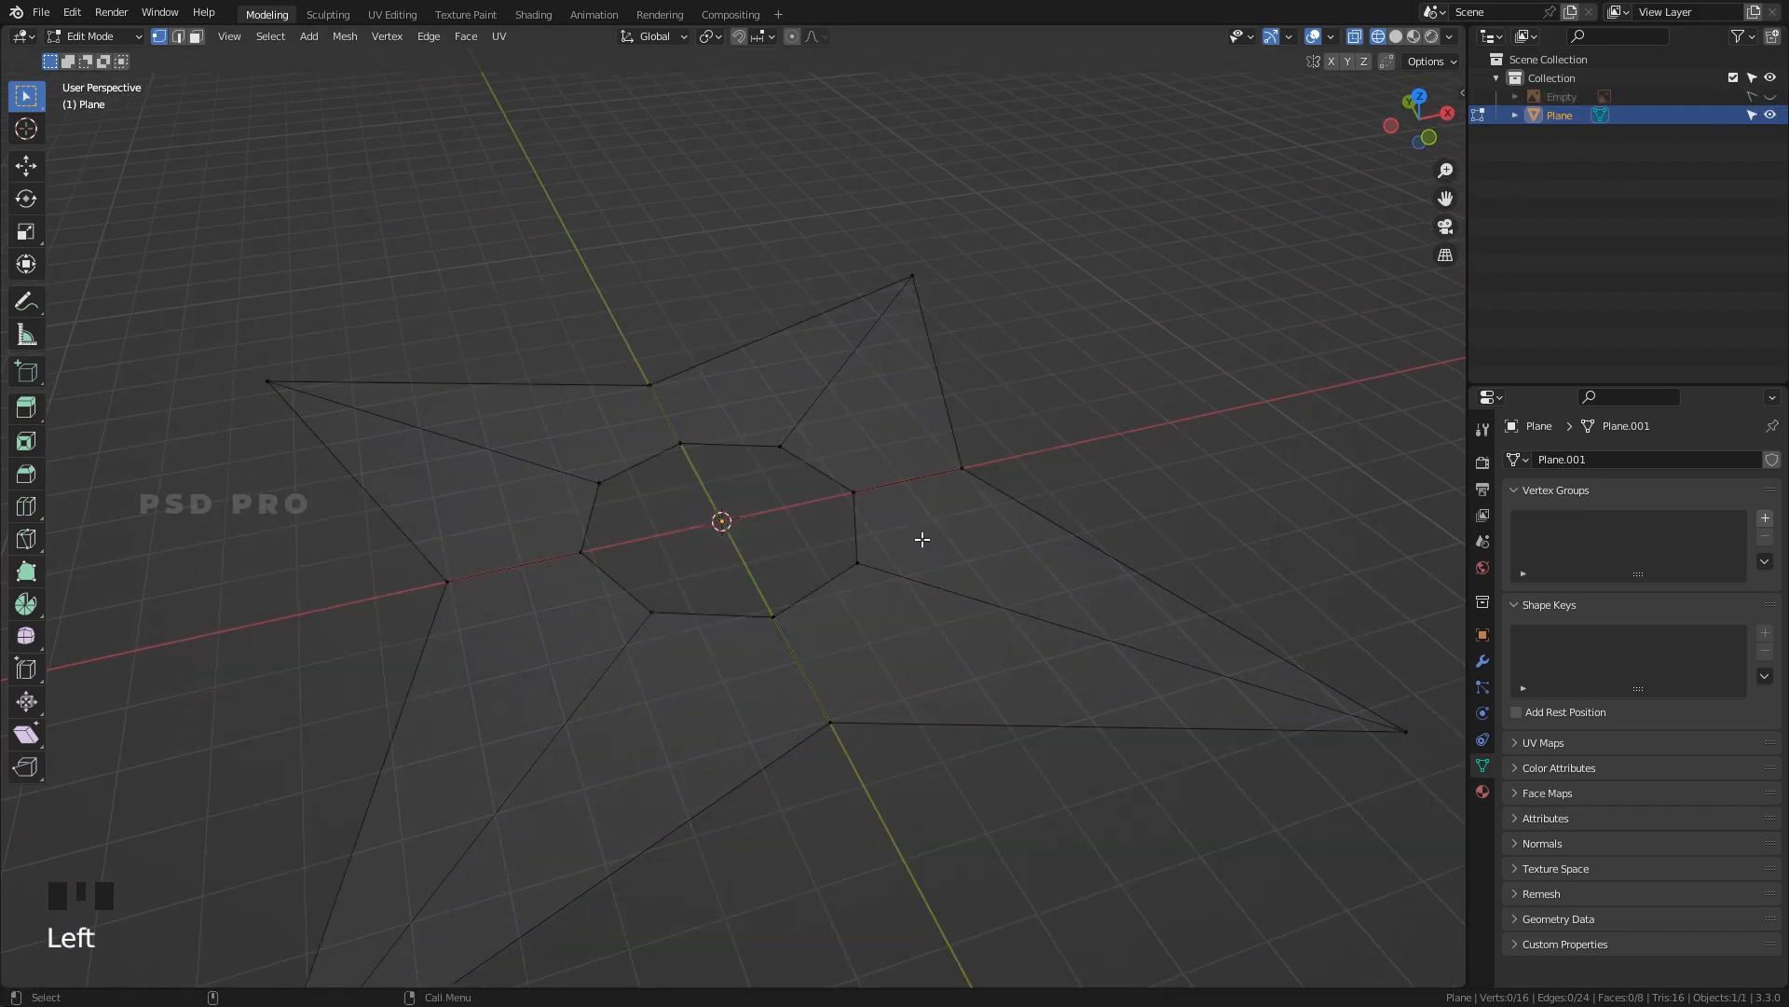
Leave editing of the star mesh and return to Object Mode.
{"action": "key", "text": "ctrl+r"}
{"action": "right_click", "coordinate": [891, 288]}
{"action": "key", "text": "Tab"}
{"action": "left_click_drag", "start_coordinate": [924, 558], "coordinate": [863, 576], "text": "alt"}
{"action": "key", "text": "ctrl+Tab"}
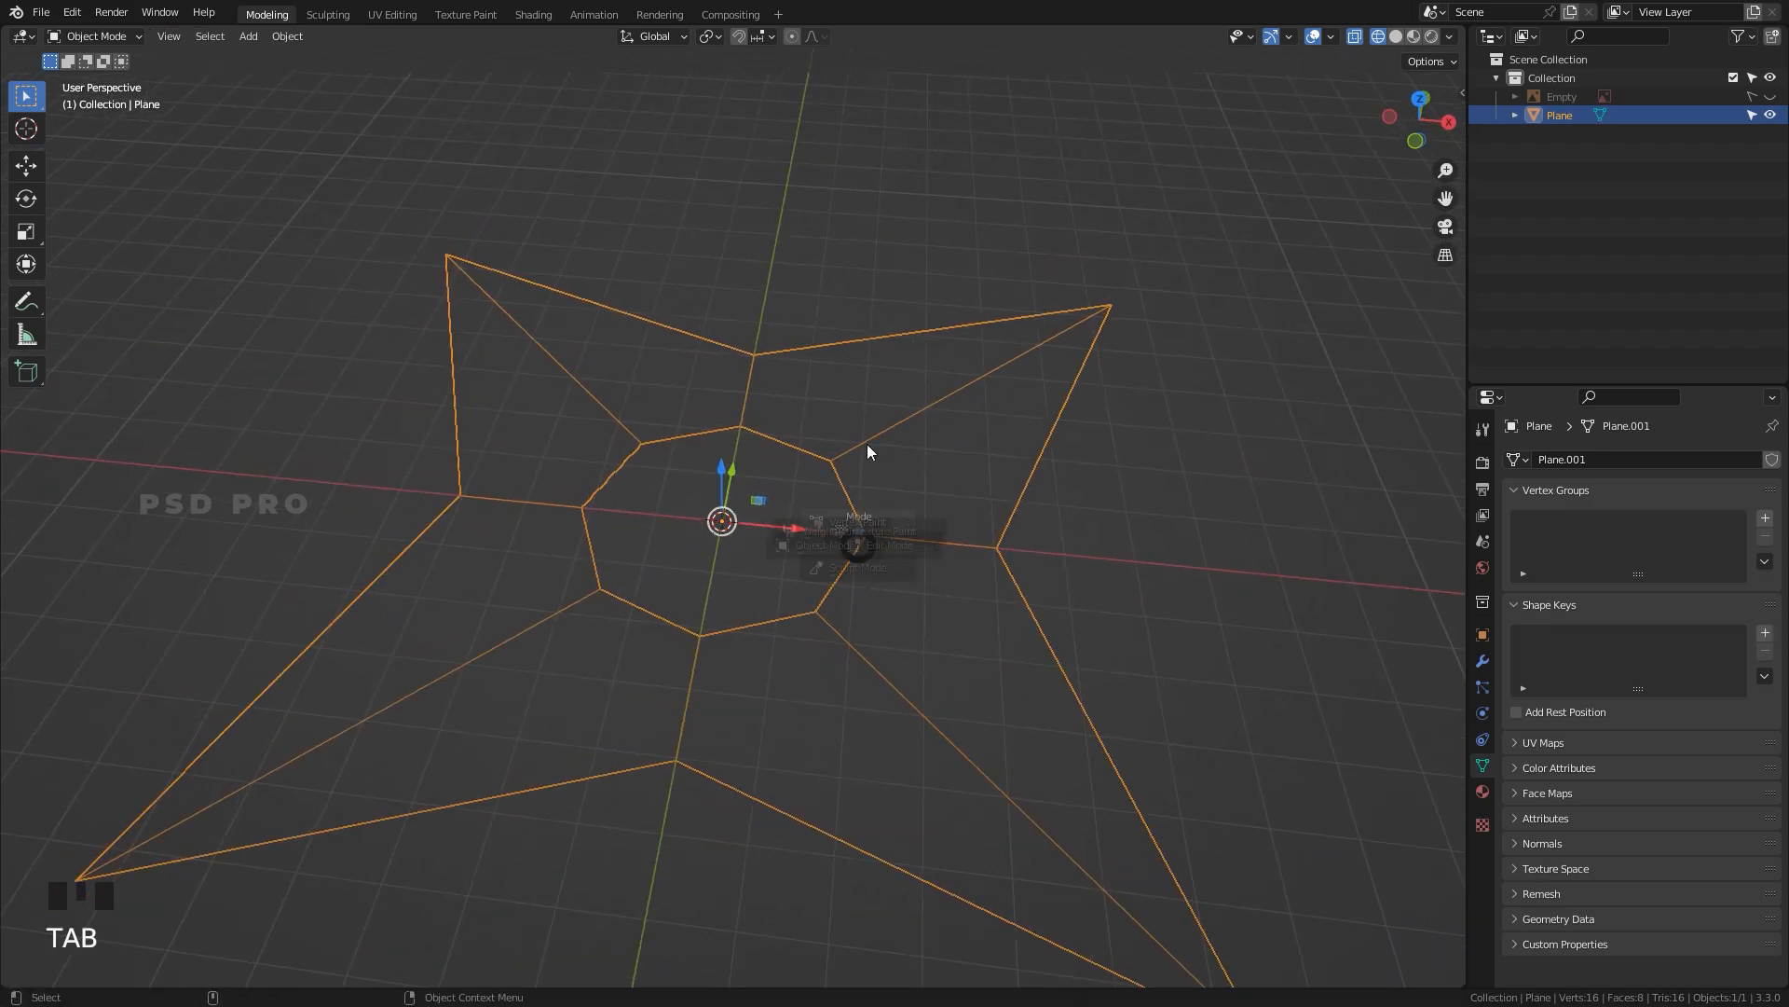
View the star mesh in solid shading from the top.
{"action": "left_click", "coordinate": [768, 546]}
{"action": "key", "text": "z"}
{"action": "left_click", "coordinate": [897, 564]}
{"action": "key", "text": "grave"}
{"action": "left_click", "coordinate": [789, 363]}
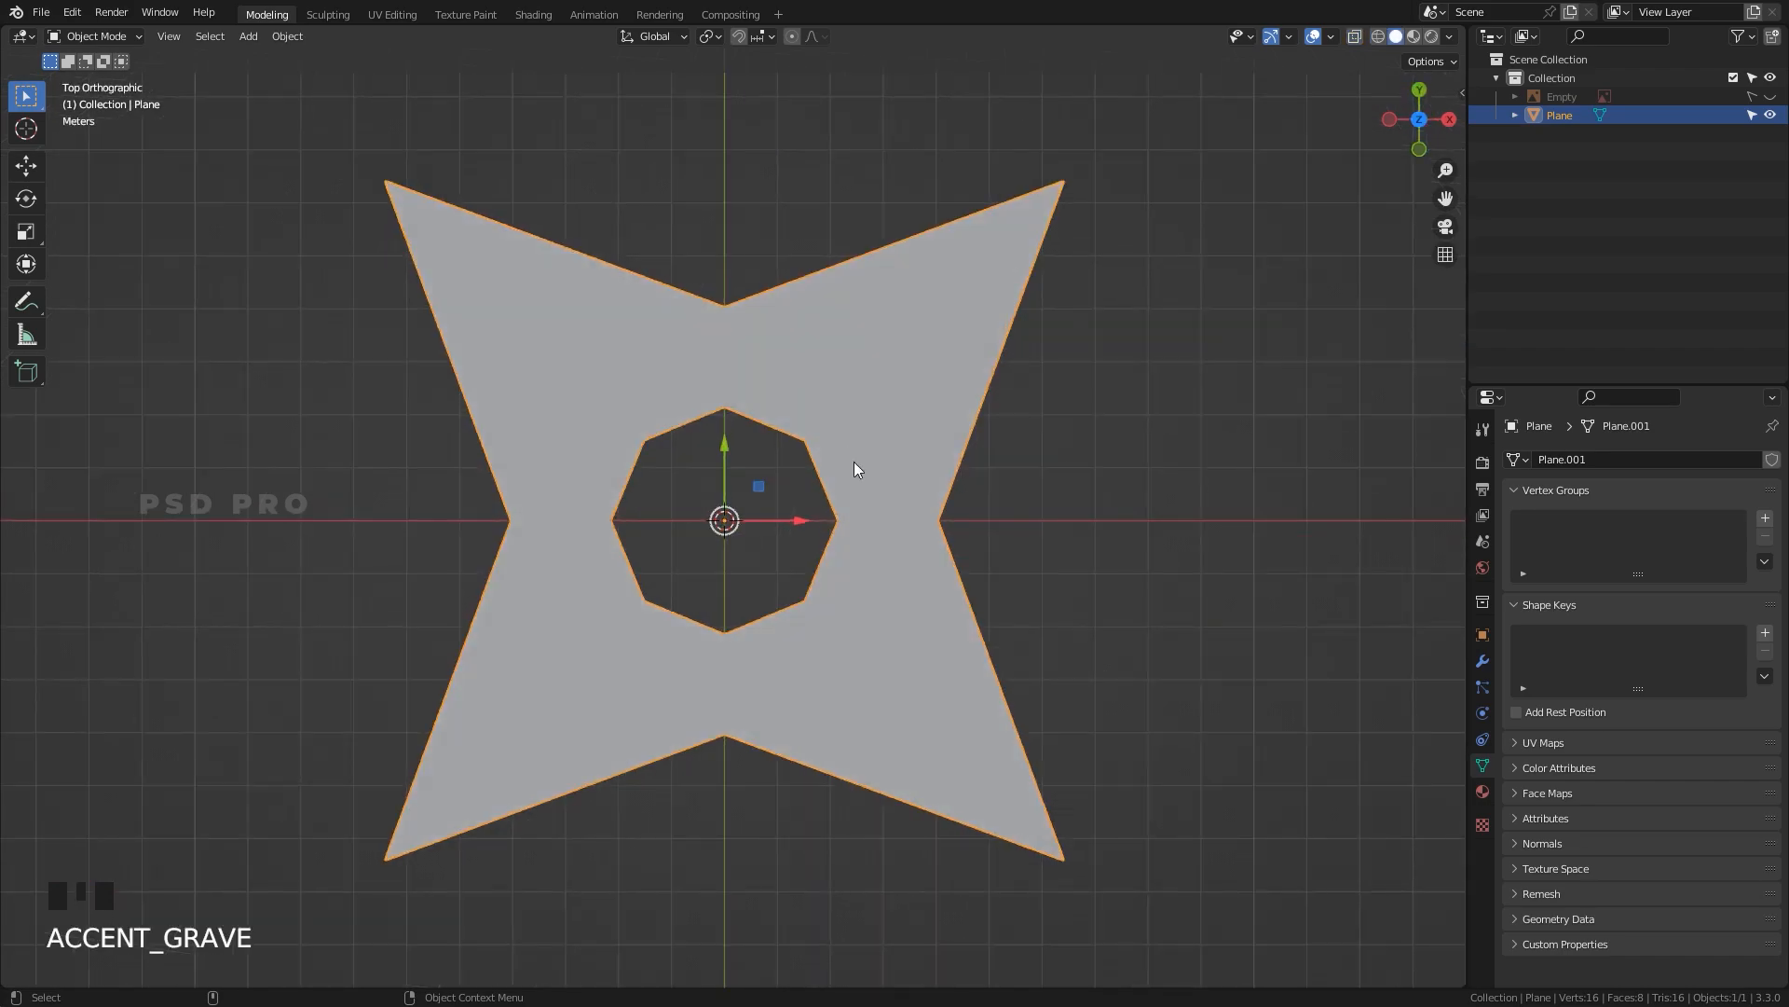
Switch to wireframe display, enter Edit Mode on the star mesh and show the reference image again.
{"action": "key", "text": "z"}
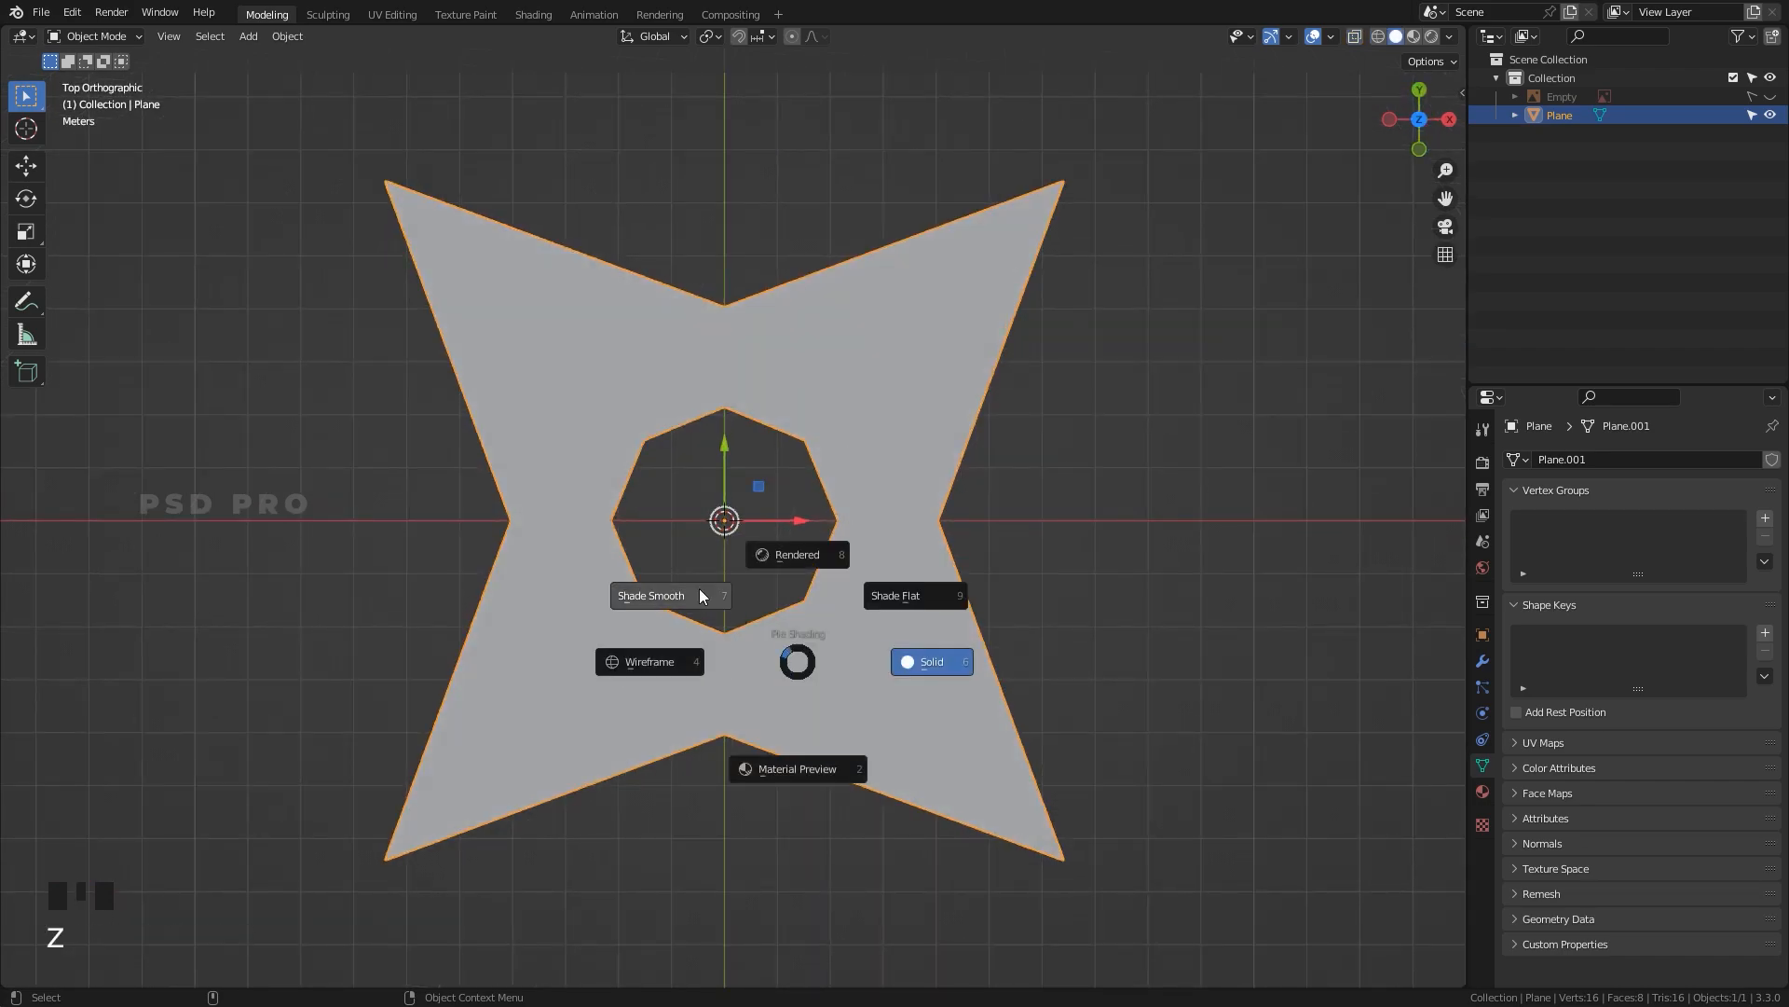
{"action": "left_click", "coordinate": [665, 669]}
{"action": "key", "text": "shift+grave"}
{"action": "key", "text": "Escape"}
{"action": "key", "text": "Tab"}
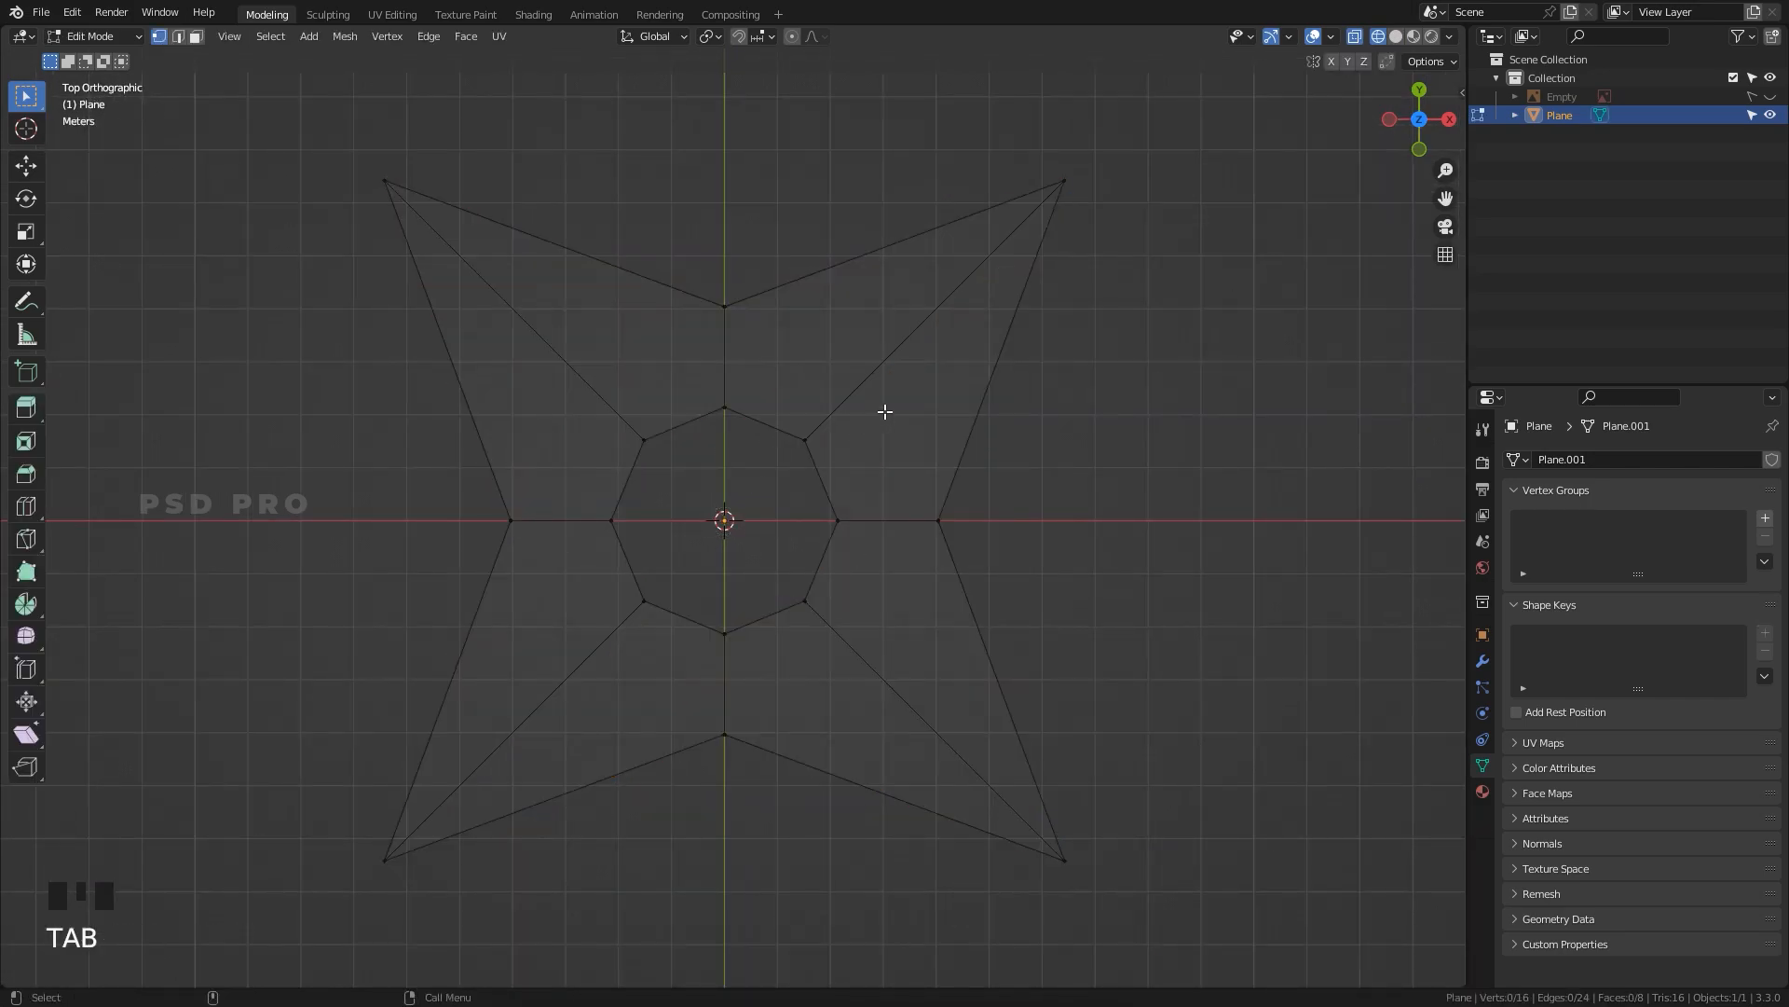
{"action": "key", "text": "z"}
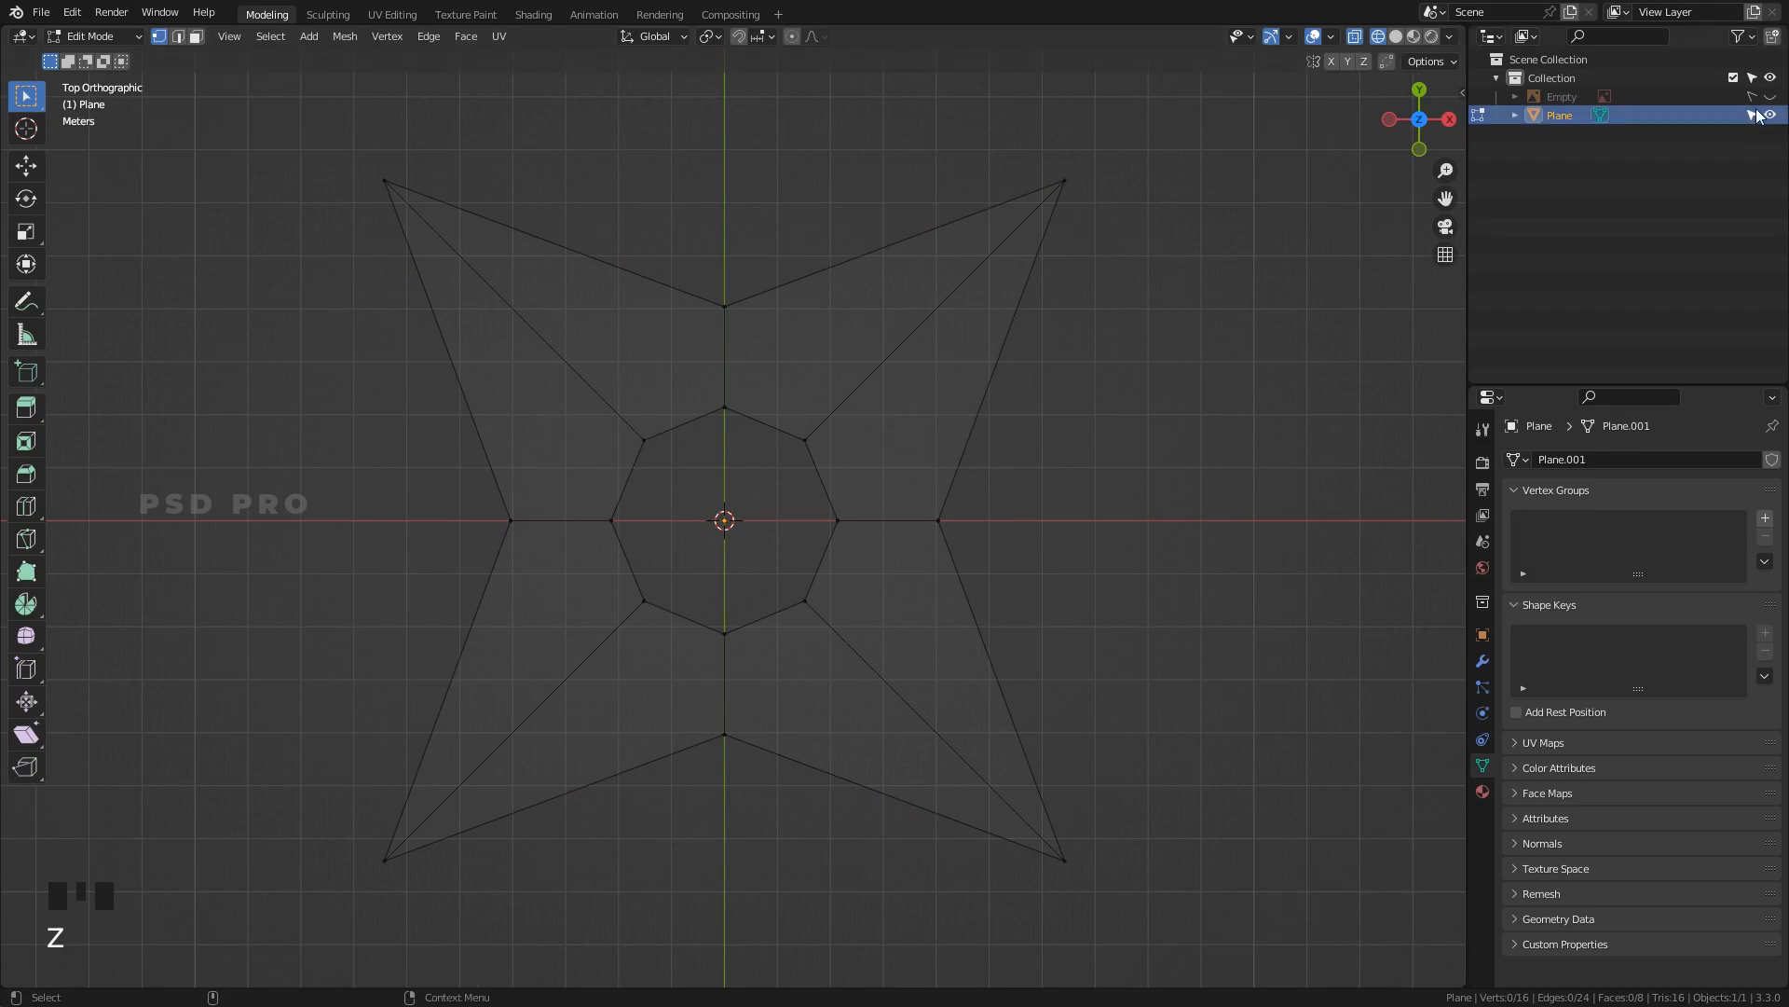
{"action": "left_click", "coordinate": [1771, 97]}
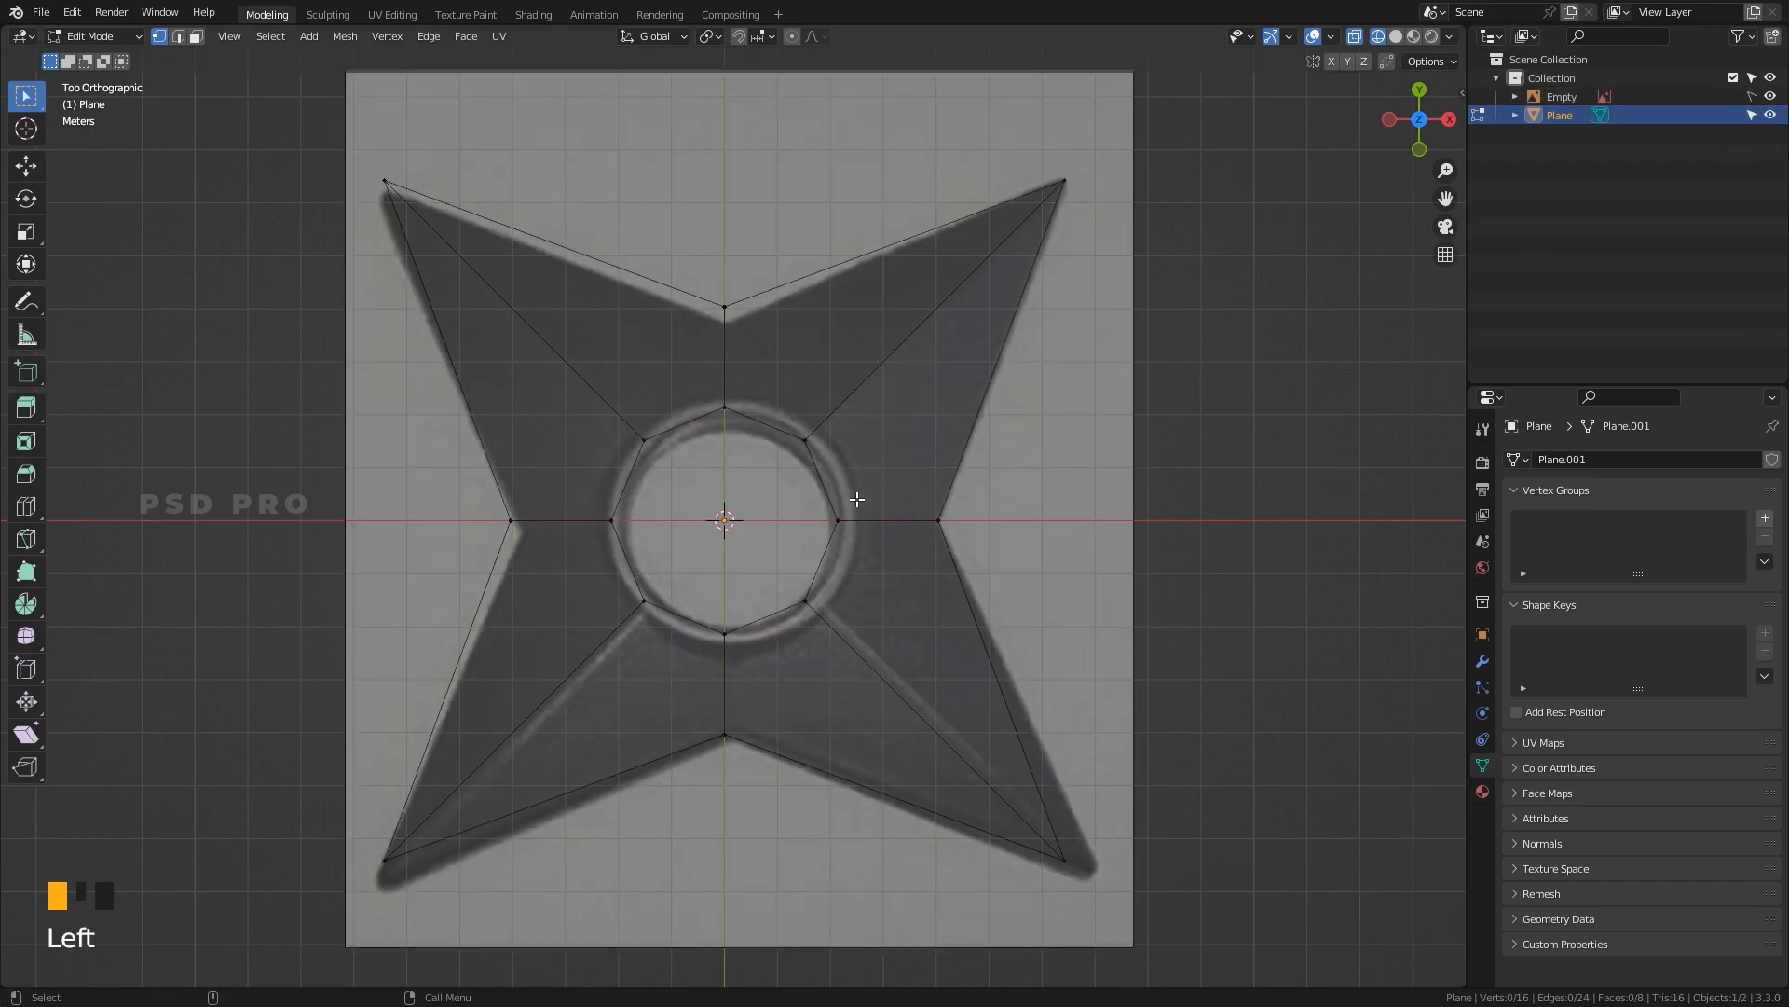
Select the eight vertices of the star's inner loop and raise them about 1.56 m along Z.
{"action": "left_click_drag", "start_coordinate": [876, 410], "coordinate": [599, 659]}
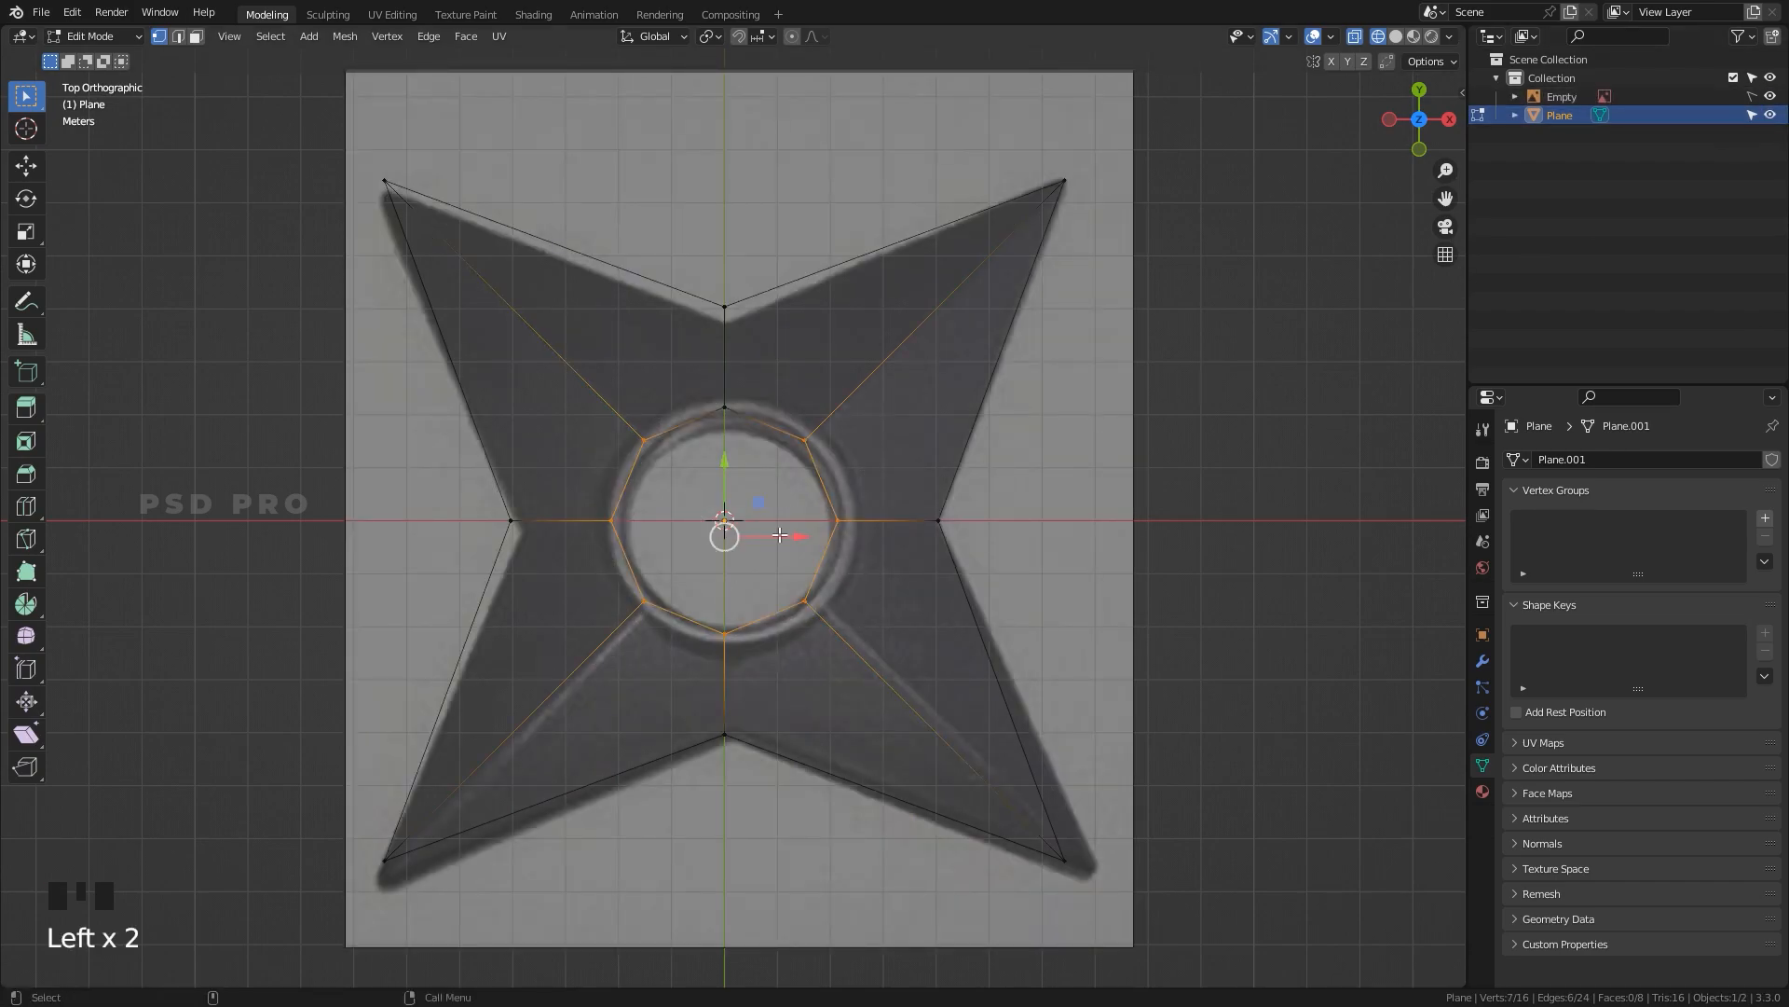
{"action": "left_click", "coordinate": [816, 406], "text": "shift"}
{"action": "left_click_drag", "start_coordinate": [795, 621], "coordinate": [885, 522], "text": "alt"}
{"action": "left_click_drag", "start_coordinate": [727, 453], "coordinate": [738, 343]}
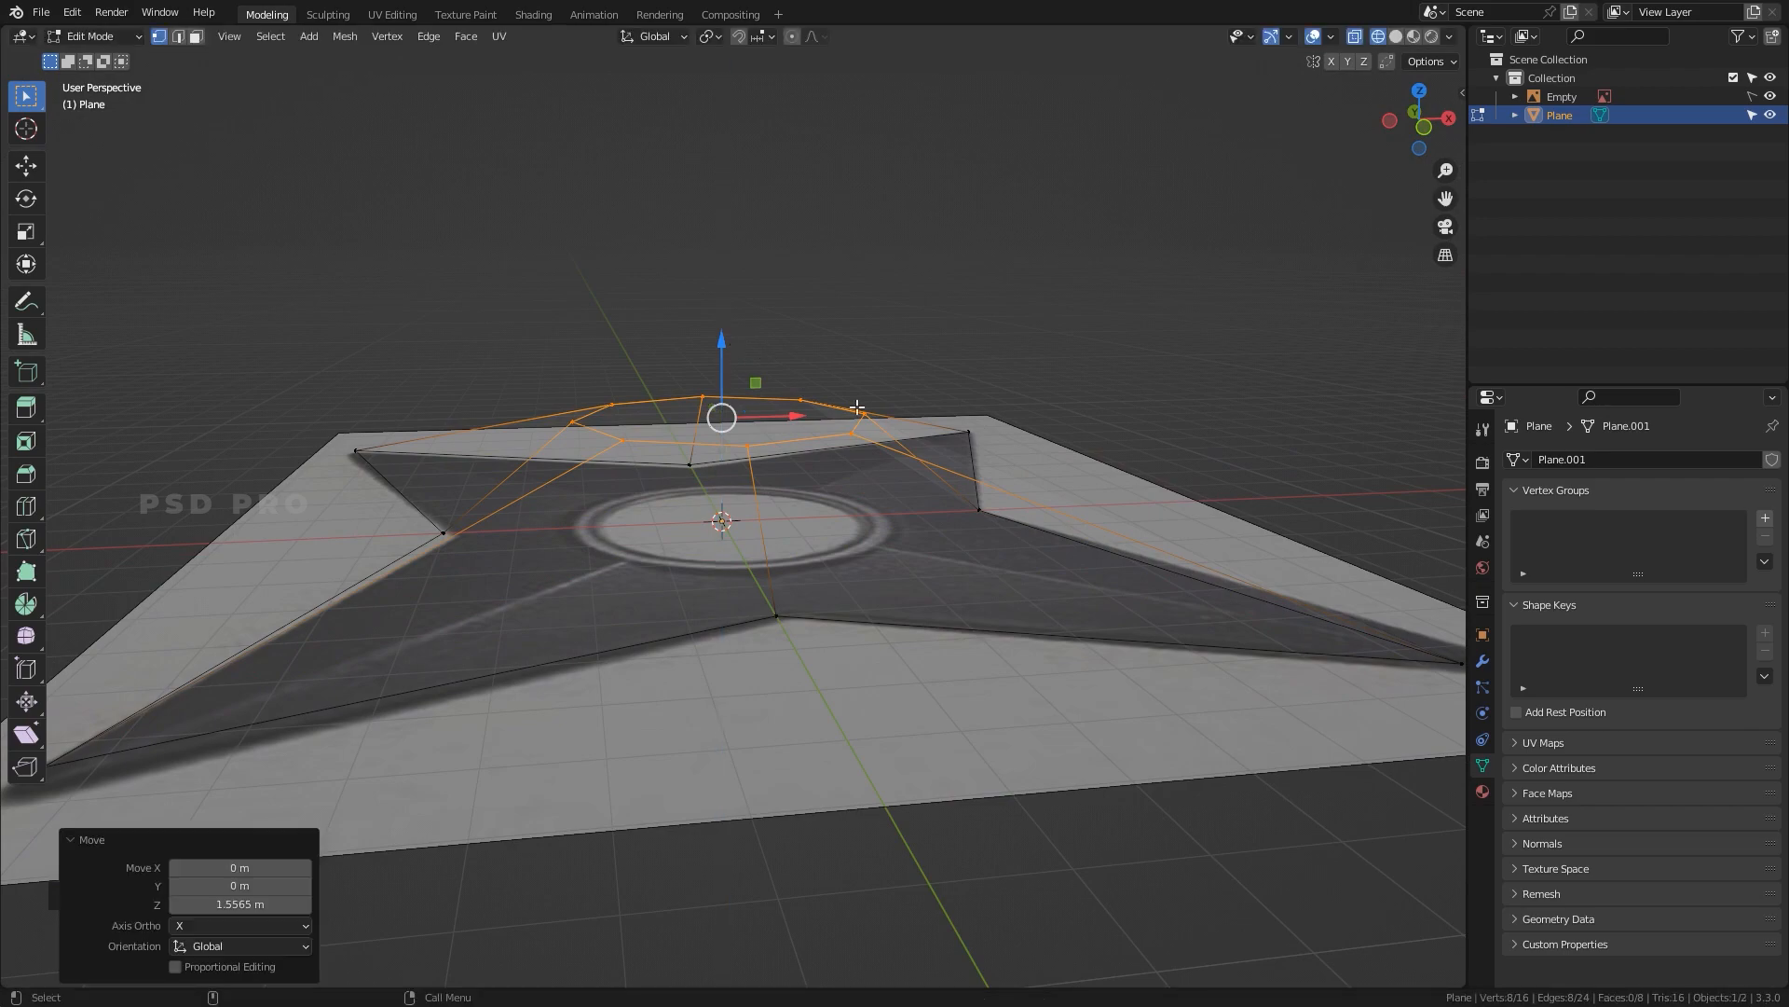
Lower the raised inner loop slightly along Z, finishing with a move of about -0.10 m in solid shading.
{"action": "scroll", "coordinate": [907, 591], "scroll_direction": "down", "scroll_amount": 6}
{"action": "left_click_drag", "start_coordinate": [907, 591], "coordinate": [942, 559], "text": "alt"}
{"action": "scroll", "coordinate": [942, 559], "scroll_direction": "up", "scroll_amount": 3}
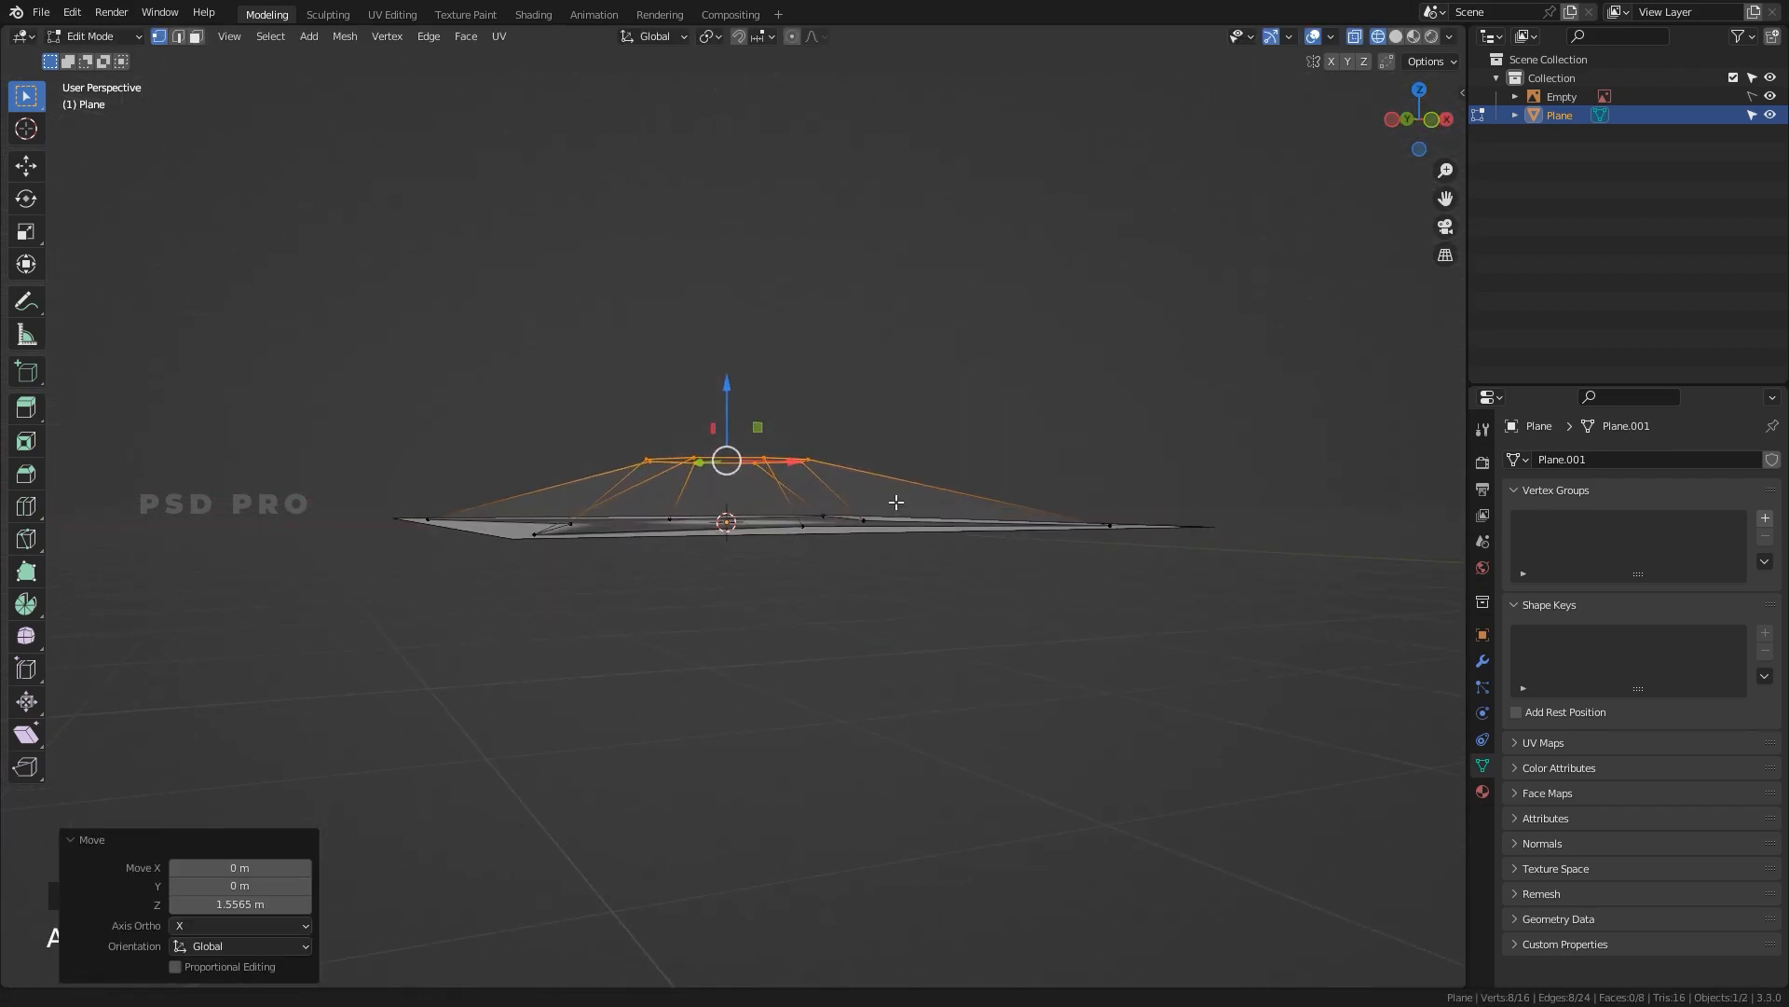
{"action": "left_click_drag", "start_coordinate": [731, 367], "coordinate": [731, 383]}
{"action": "left_click_drag", "start_coordinate": [851, 407], "coordinate": [1034, 487], "text": "alt"}
{"action": "key", "text": "z"}
{"action": "left_click", "coordinate": [1214, 507]}
{"action": "left_click_drag", "start_coordinate": [1214, 507], "coordinate": [824, 422], "text": "alt"}
{"action": "left_click_drag", "start_coordinate": [724, 383], "coordinate": [724, 390]}
{"action": "left_click_drag", "start_coordinate": [1115, 439], "coordinate": [1173, 519], "text": "alt"}
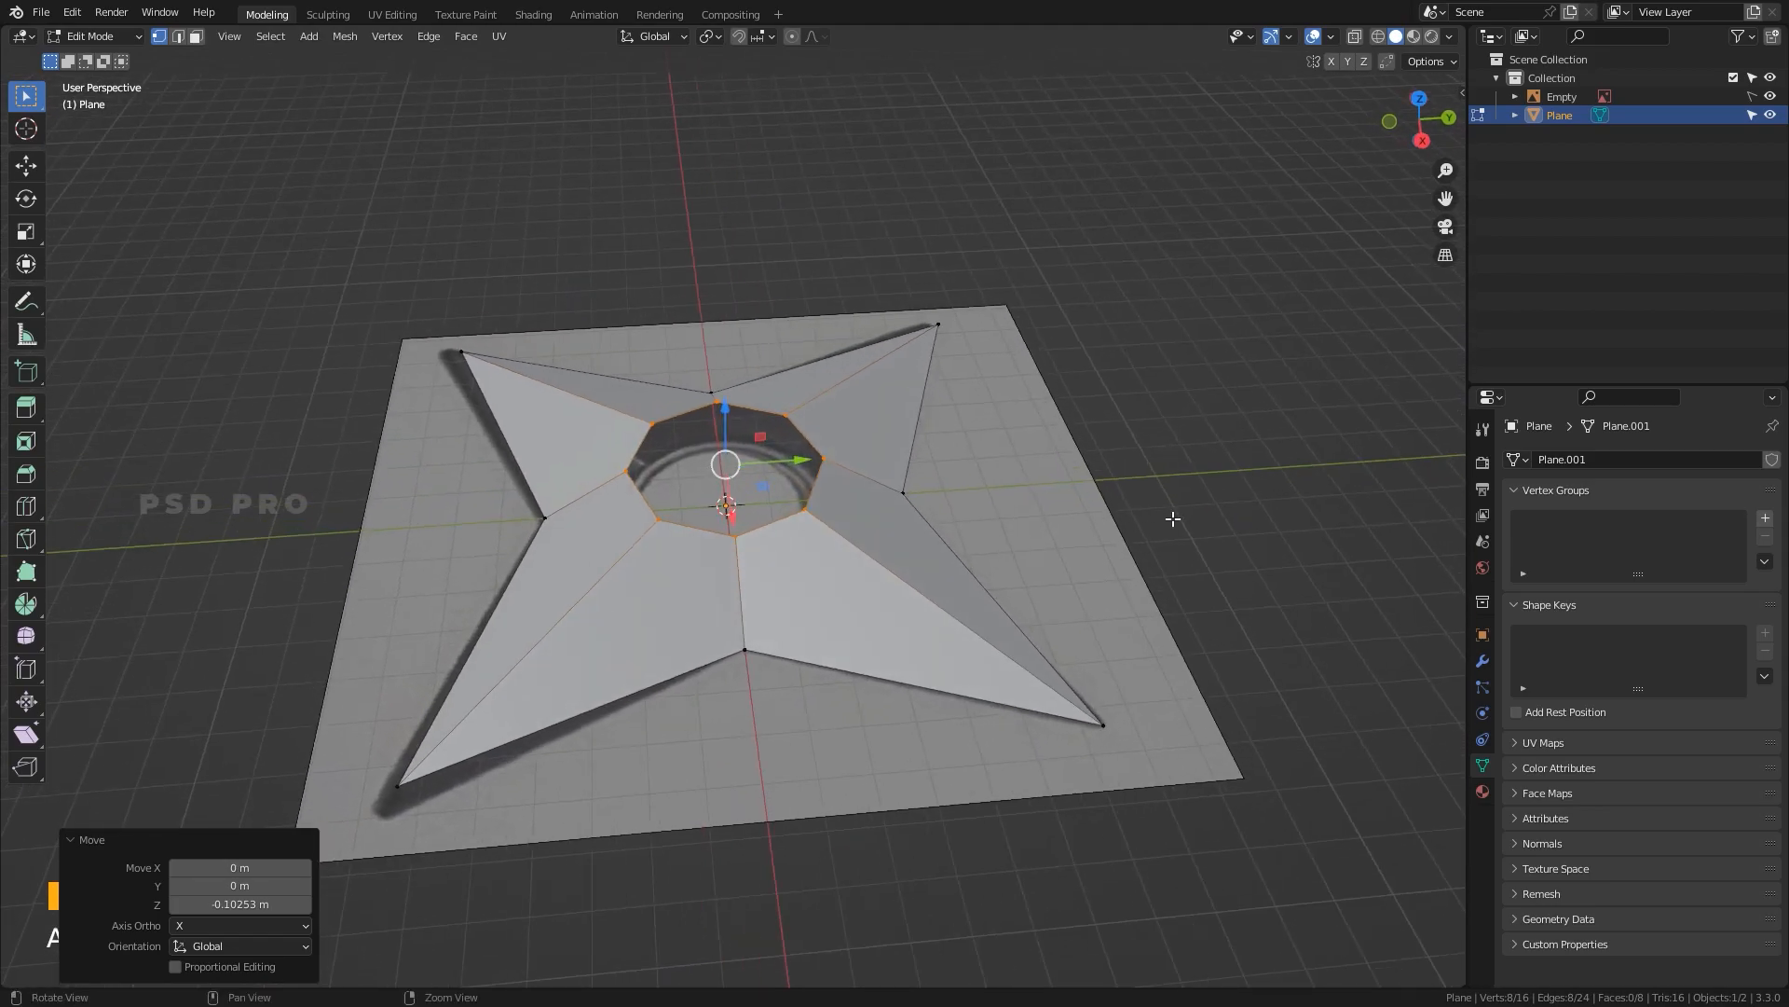
Scale the inner loop uniformly to 0.855 and return to Object Mode.
{"action": "key", "text": "s"}
{"action": "left_click", "coordinate": [1226, 517]}
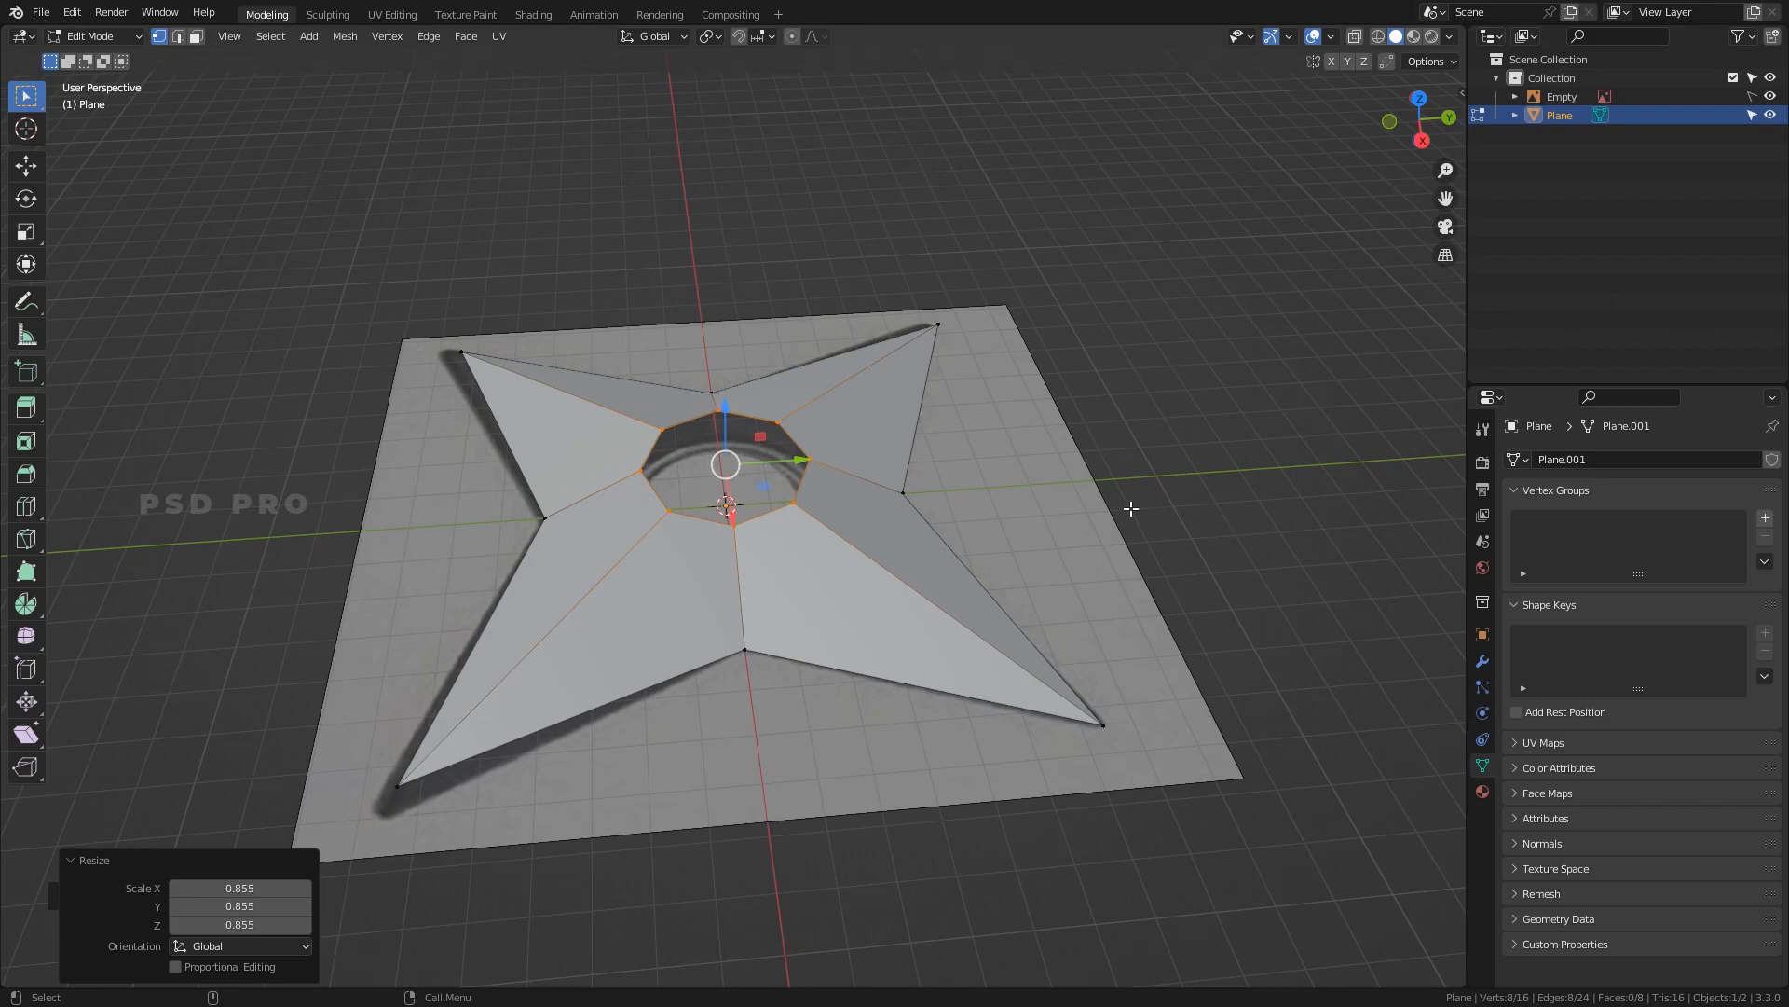
{"action": "key", "text": "Tab"}
{"action": "left_click_drag", "start_coordinate": [1065, 501], "coordinate": [785, 632], "text": "alt"}
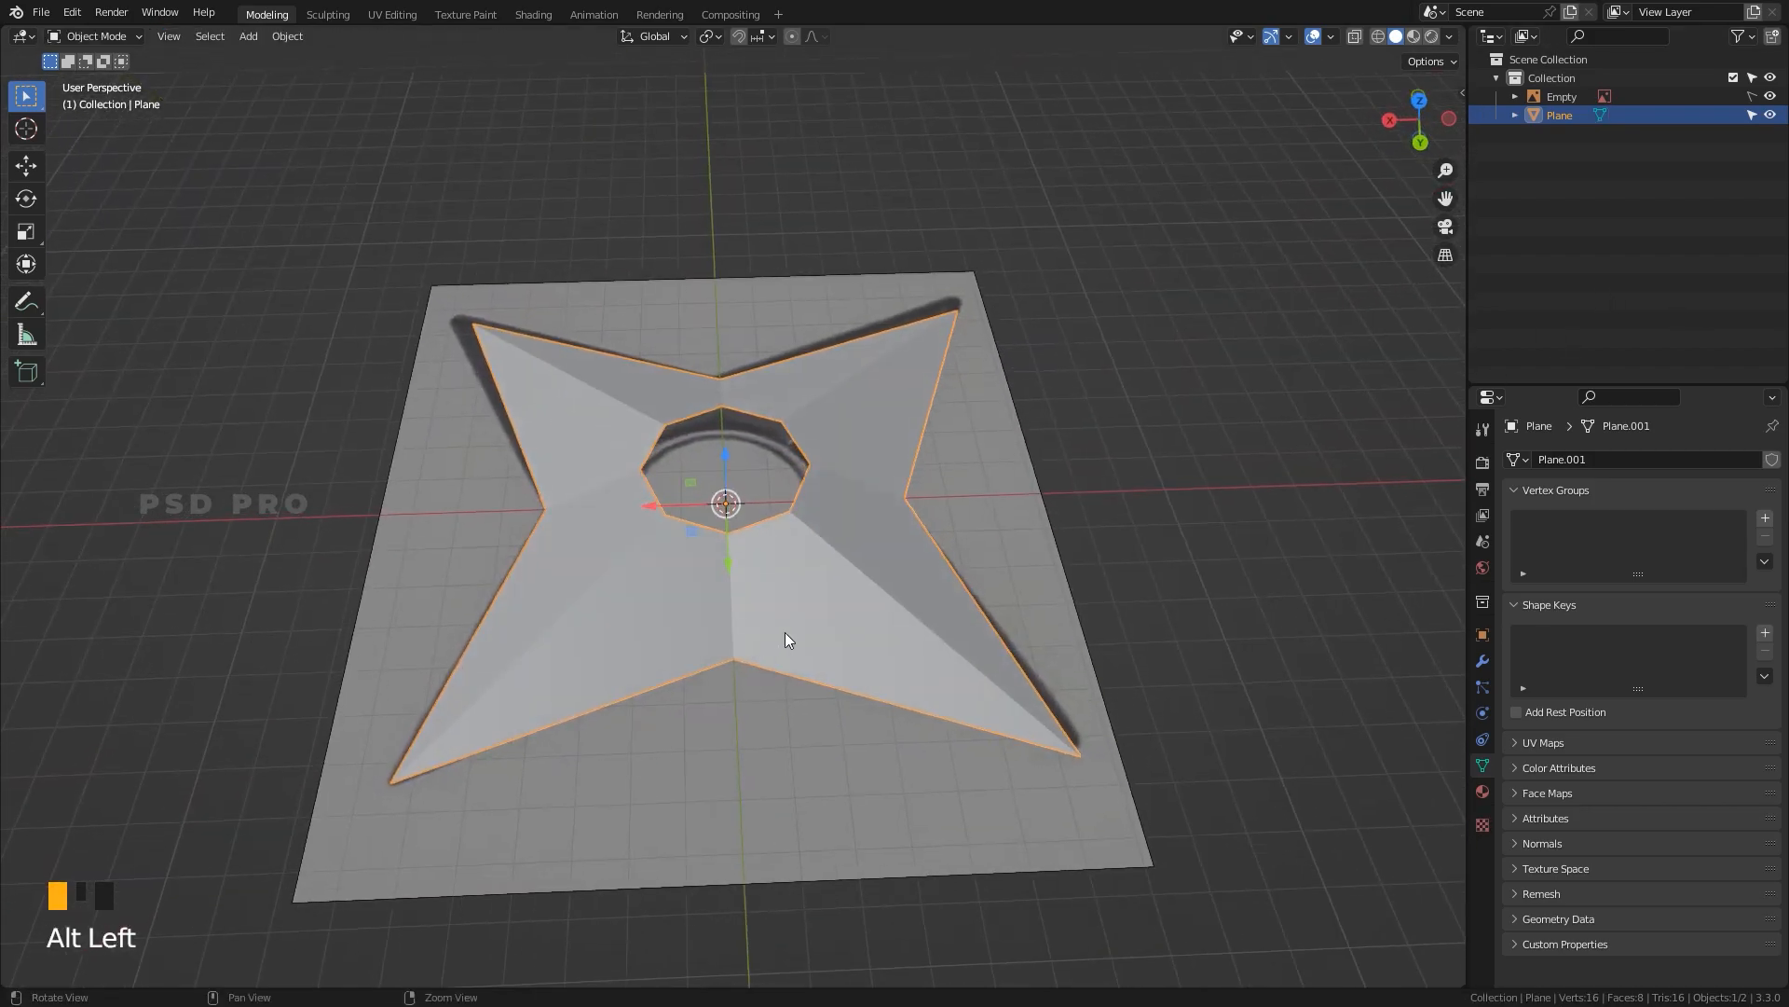
Add a 32-vertex cylinder at the star's center in top view and scale it uniformly by about 1.860.
{"action": "left_click", "coordinate": [1177, 557]}
{"action": "key", "text": "grave"}
{"action": "left_click", "coordinate": [931, 315]}
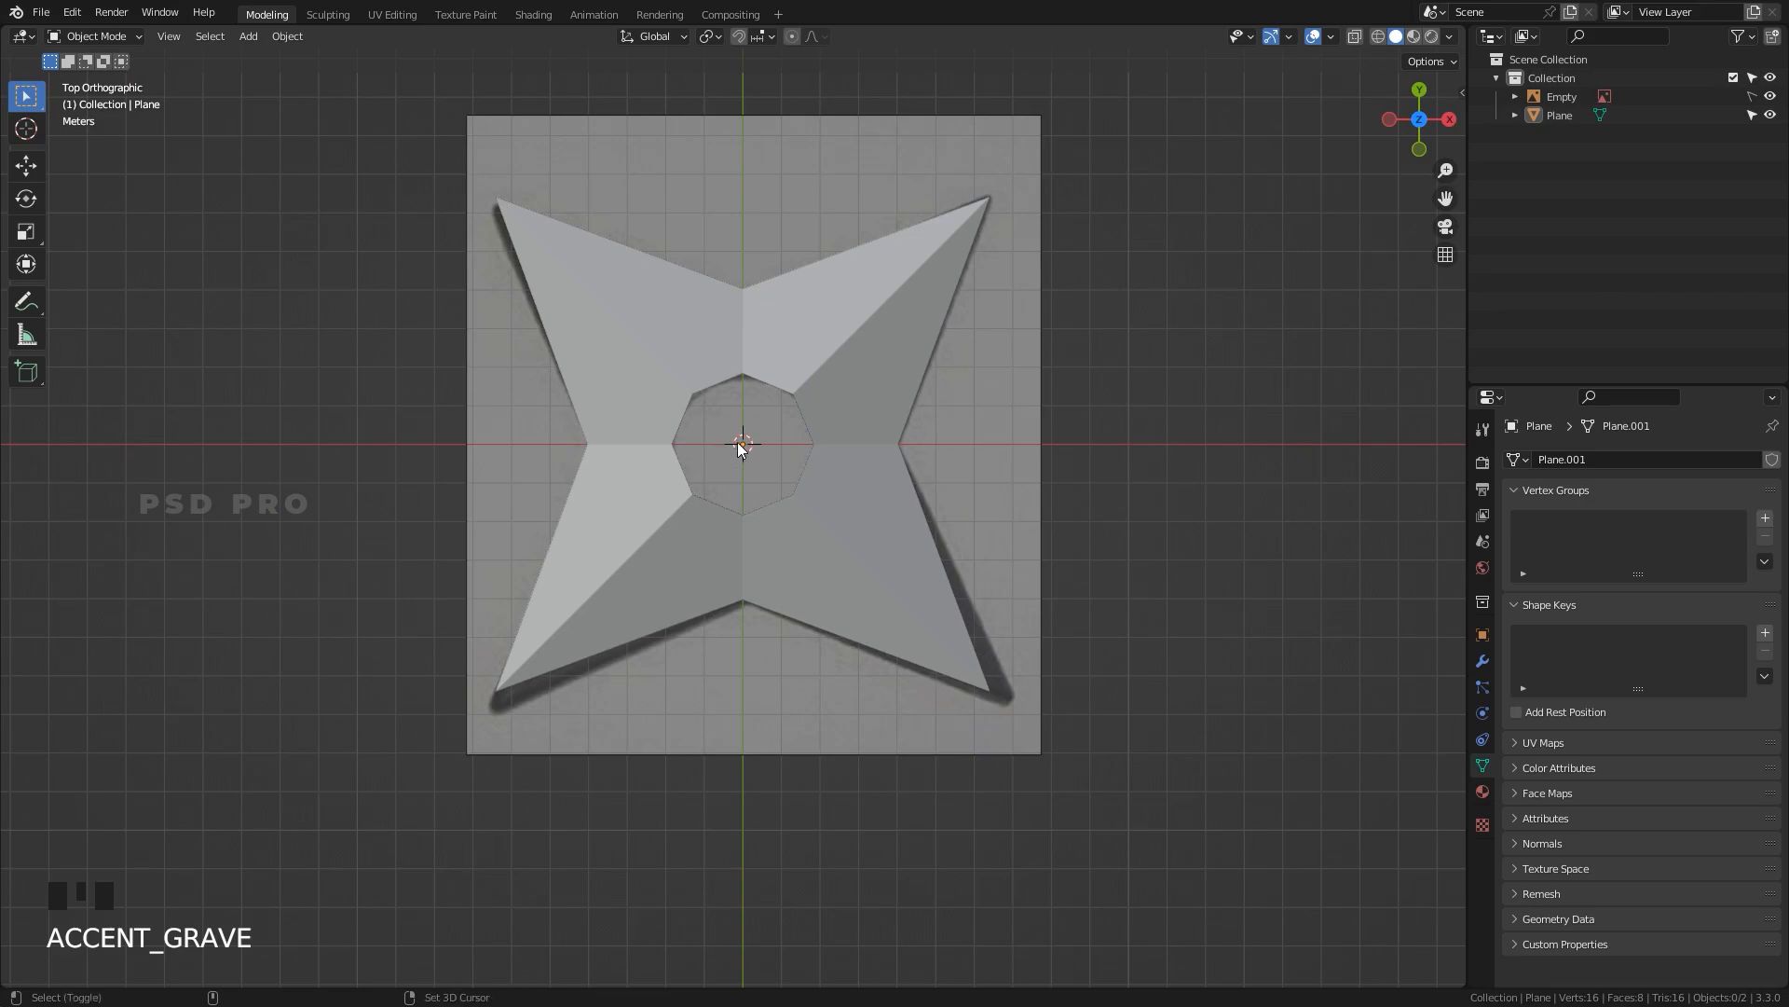
{"action": "key", "text": "shift+a"}
{"action": "left_click", "coordinate": [824, 535]}
{"action": "key", "text": "s"}
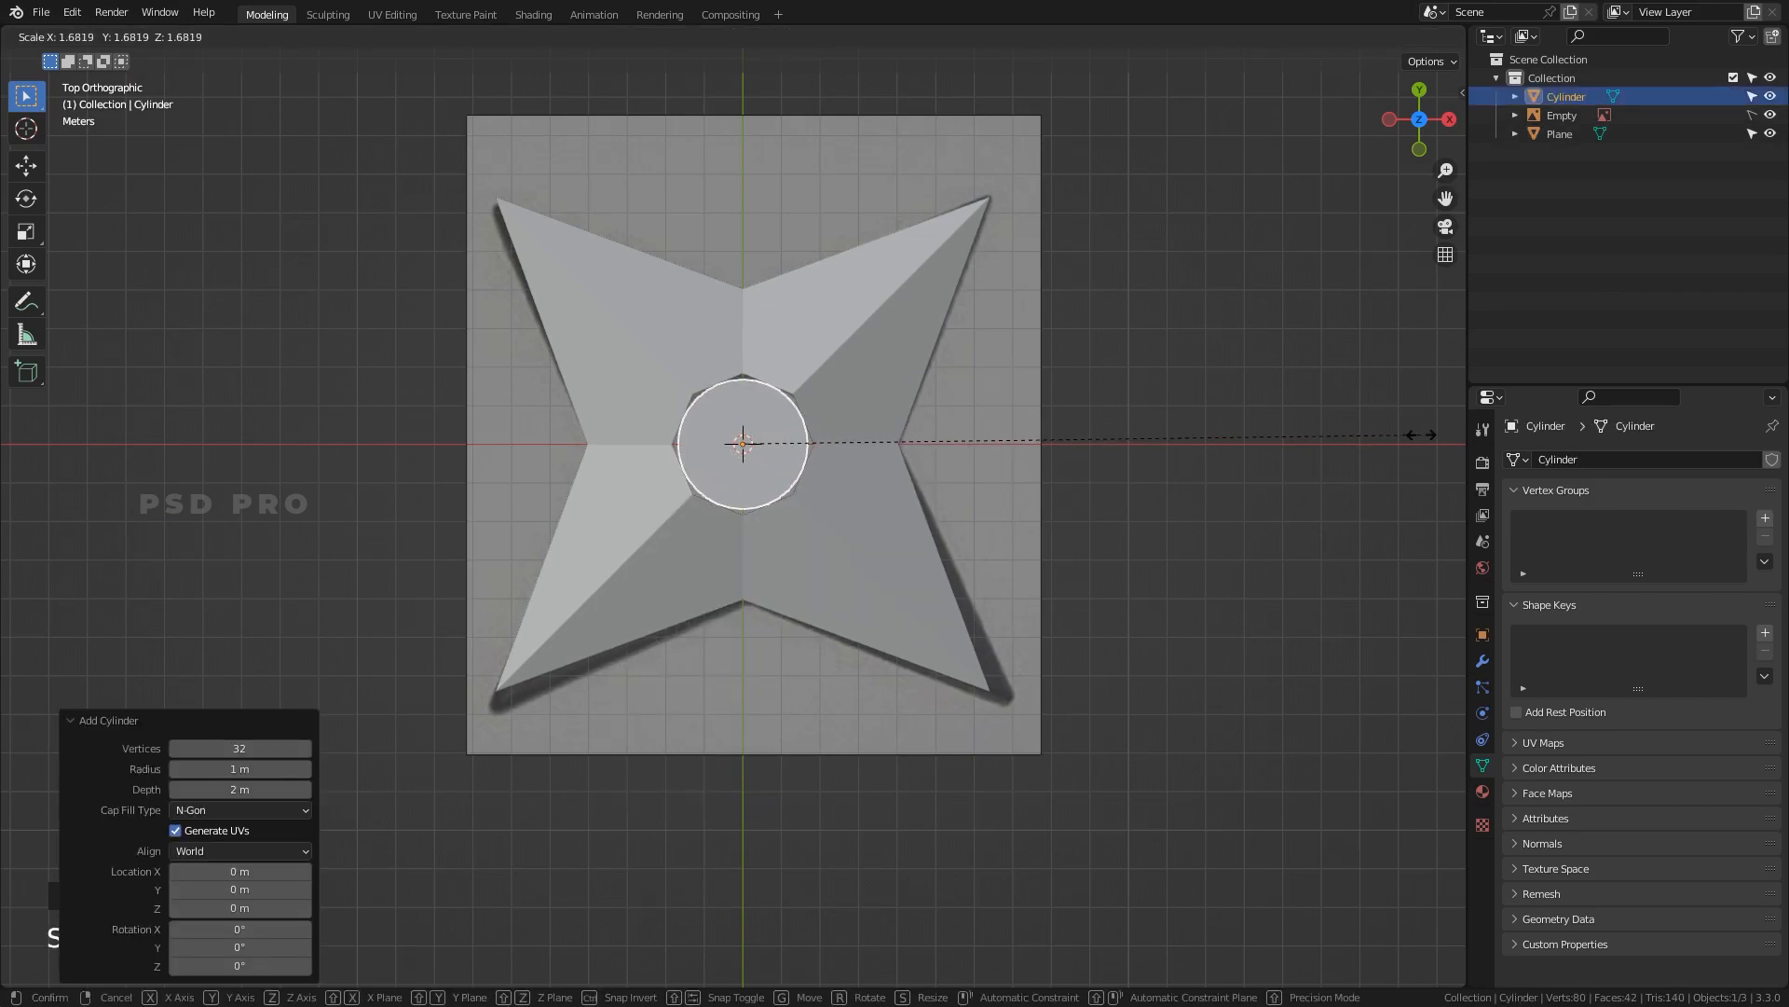
{"action": "left_click", "coordinate": [29, 427]}
Enlarge the cylinder by about 1.187 in wireframe display to match the ring in the reference image.
{"action": "key", "text": "z"}
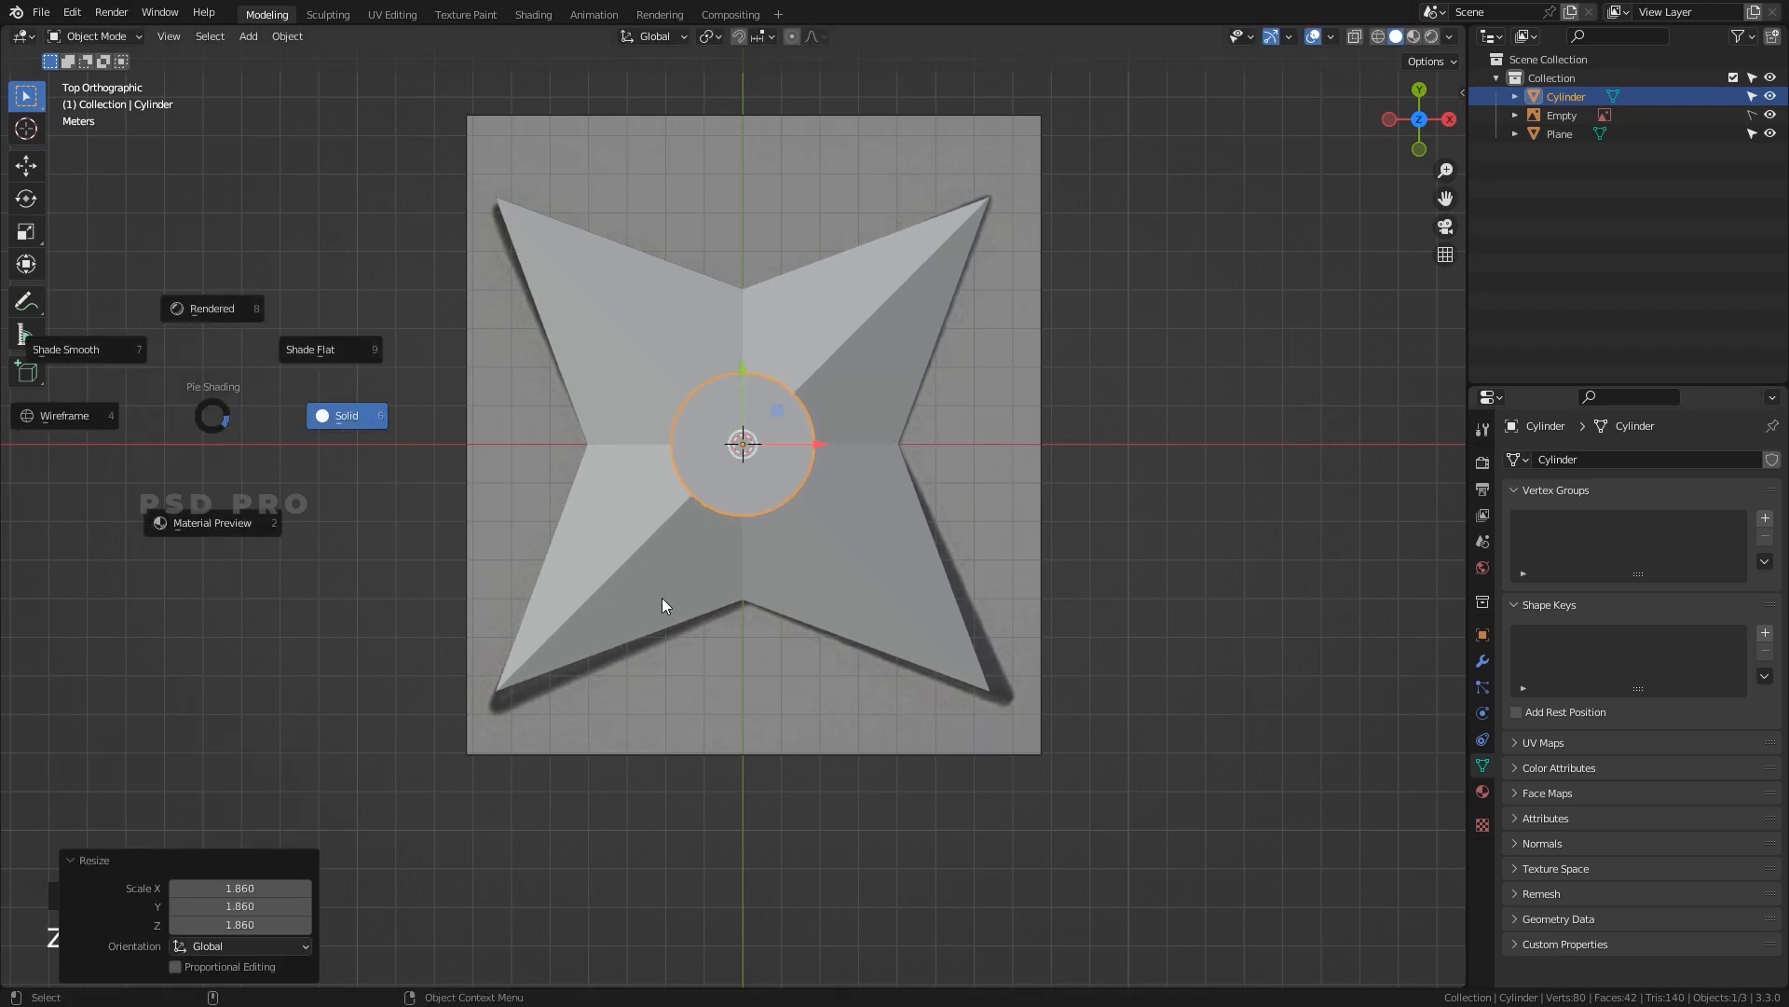
{"action": "left_click", "coordinate": [61, 422]}
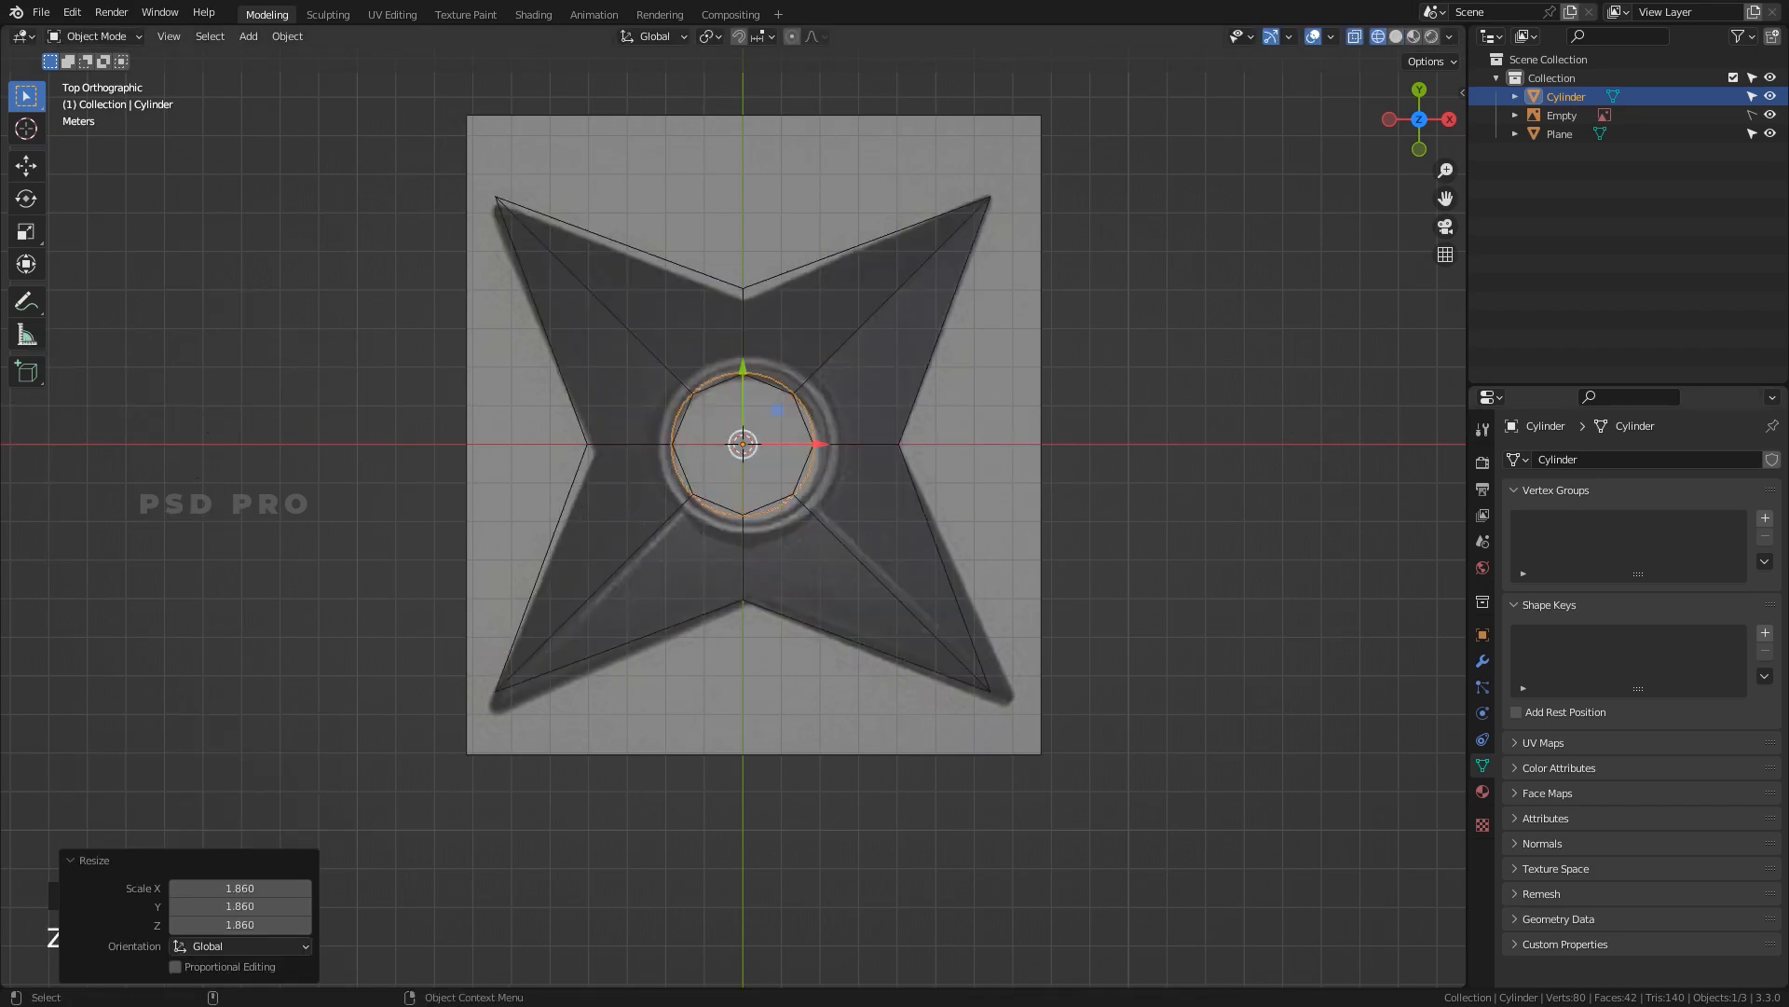
{"action": "key", "text": "s"}
{"action": "left_click", "coordinate": [914, 456]}
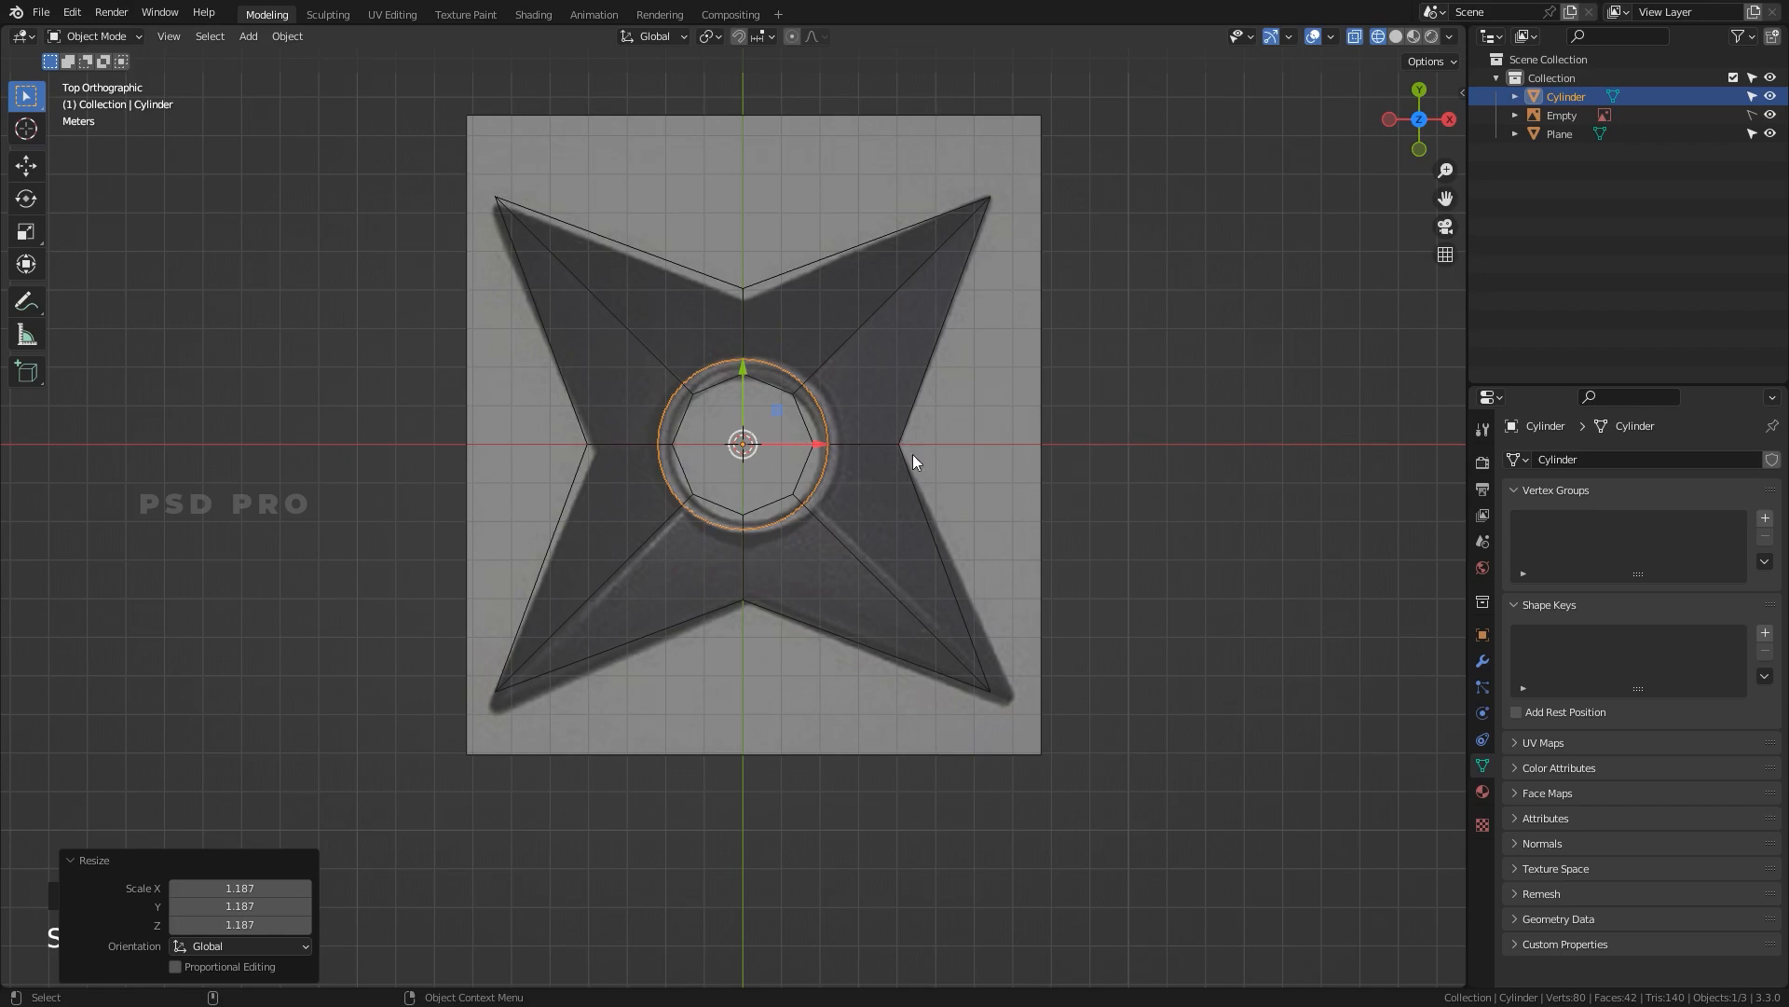
Apply Shade Smooth to the star mesh and display the scene in solid shading.
{"action": "scroll", "coordinate": [1025, 469], "scroll_direction": "up", "scroll_amount": 2}
{"action": "scroll", "coordinate": [807, 490], "scroll_direction": "up", "scroll_amount": 2}
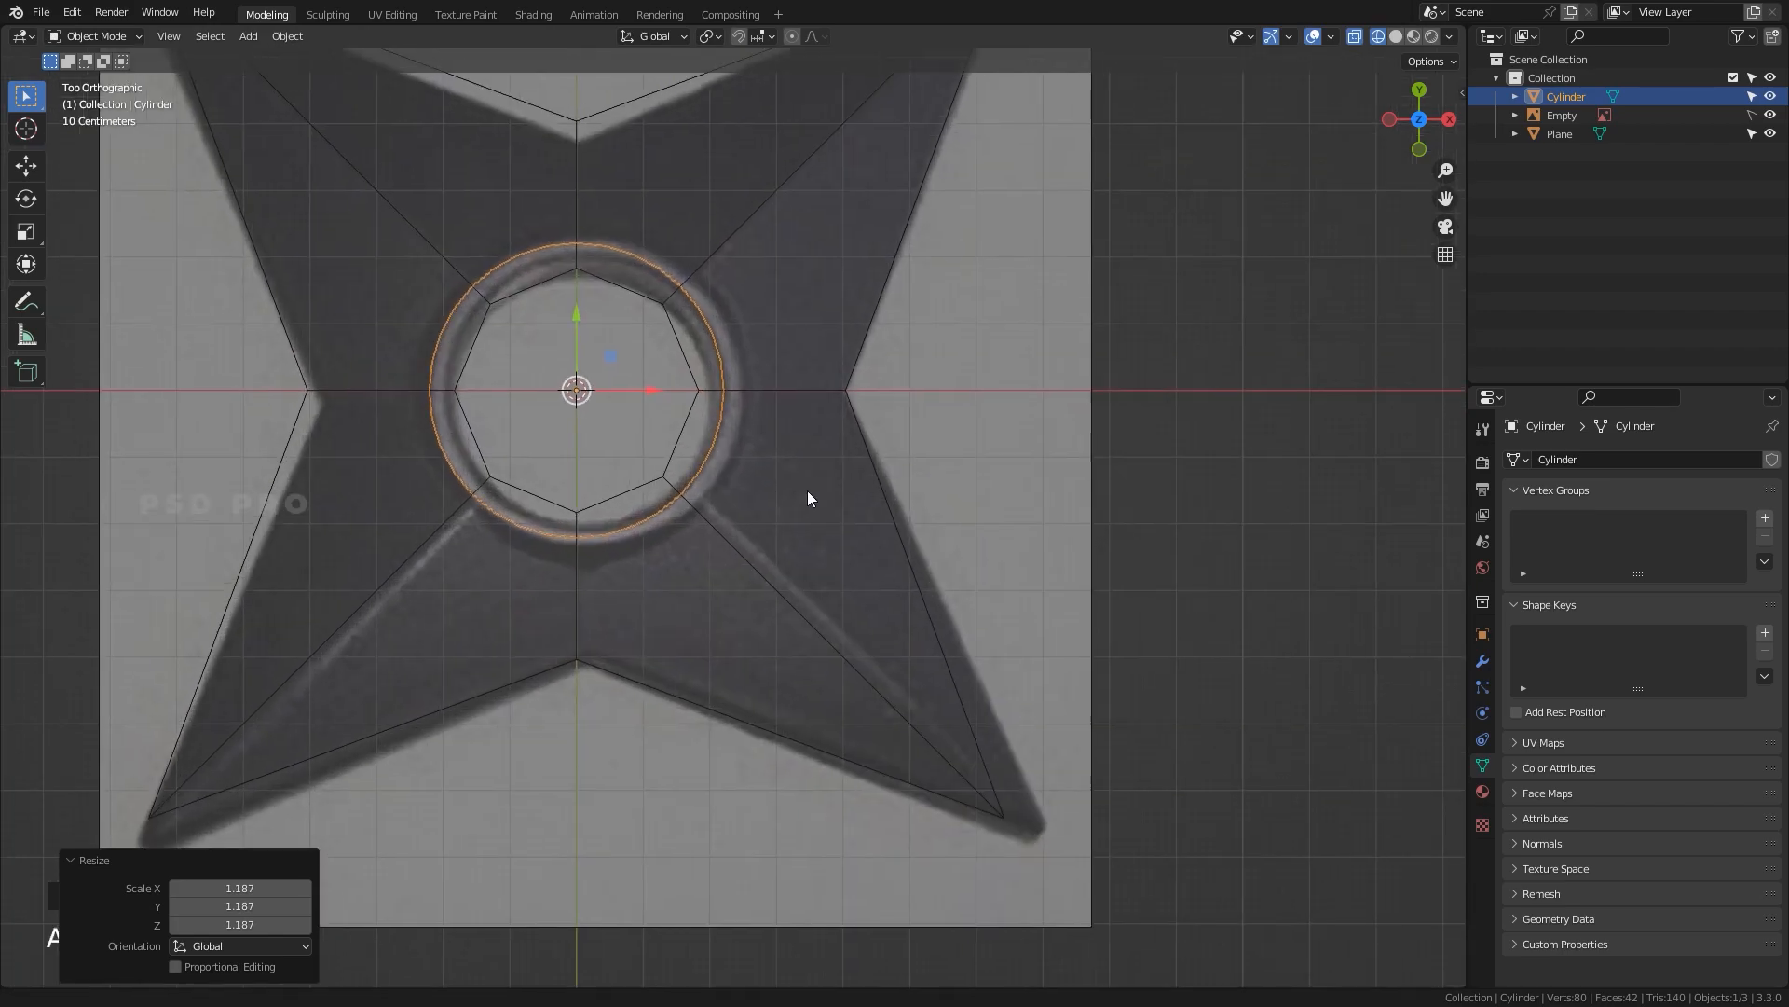
{"action": "middle_click_drag", "start_coordinate": [808, 490], "coordinate": [858, 516], "text": "alt"}
{"action": "right_click_drag", "start_coordinate": [803, 545], "coordinate": [786, 496], "text": "alt"}
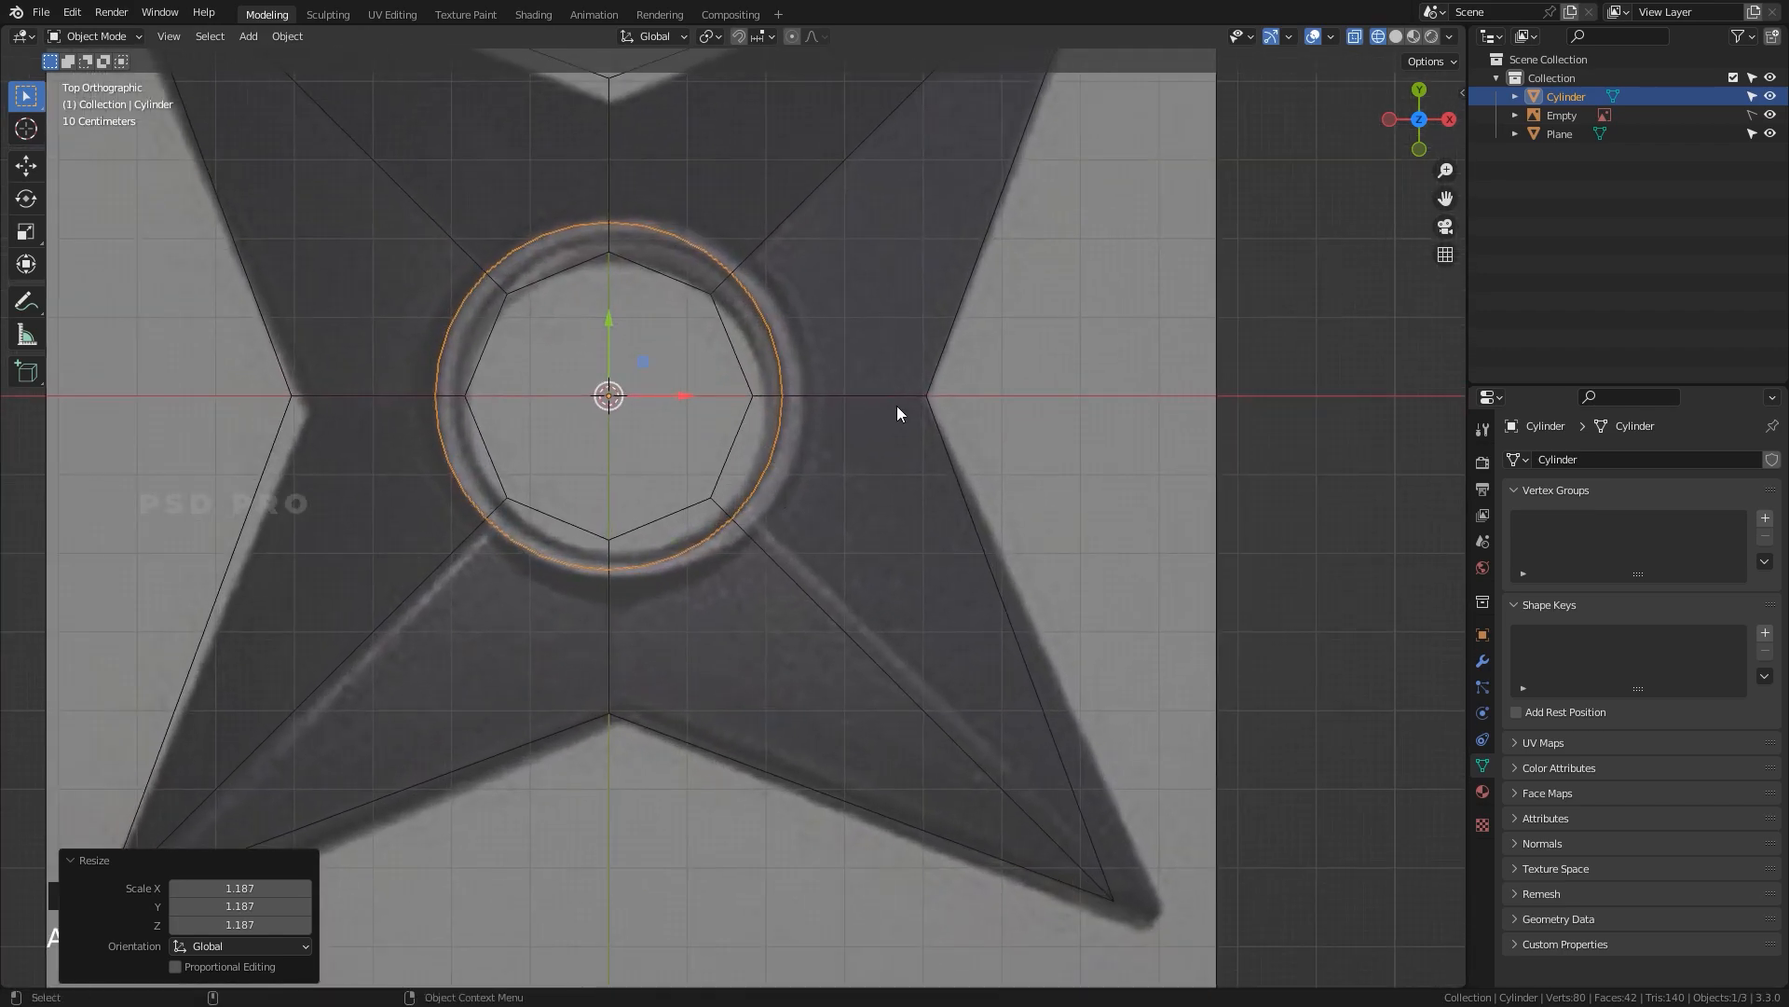
{"action": "left_click", "coordinate": [992, 425]}
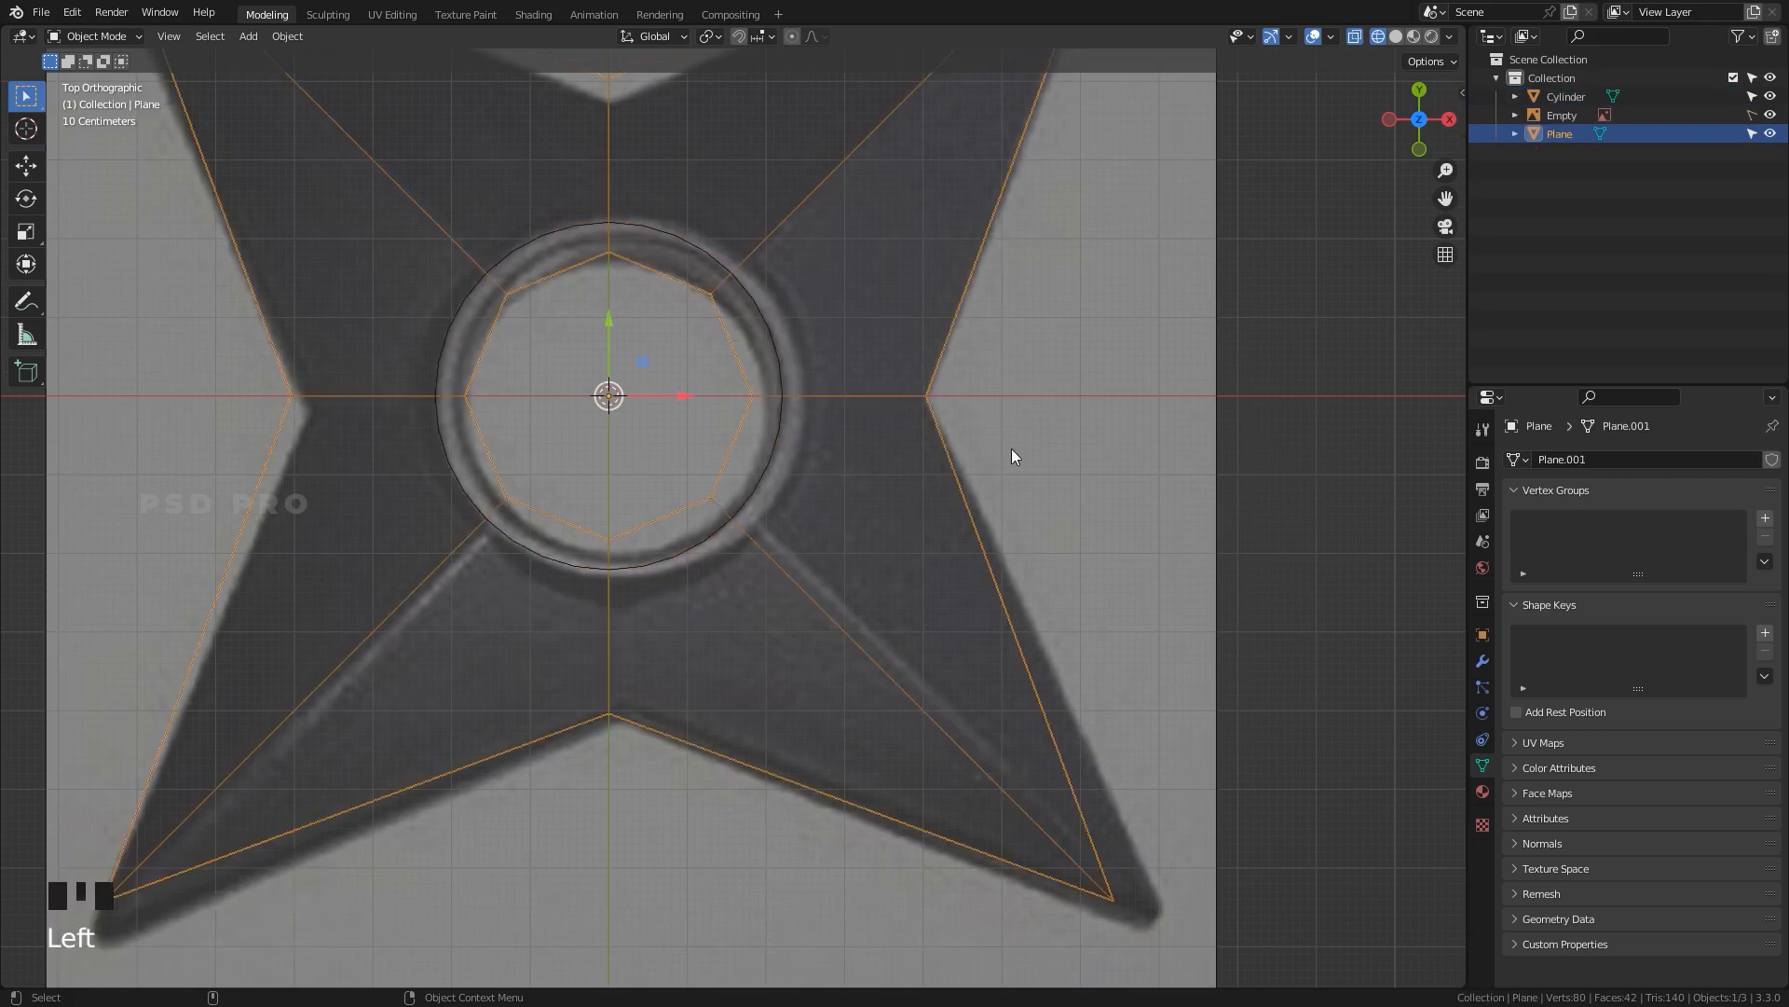
{"action": "key", "text": "z"}
{"action": "left_click", "coordinate": [953, 404]}
{"action": "key", "text": "z"}
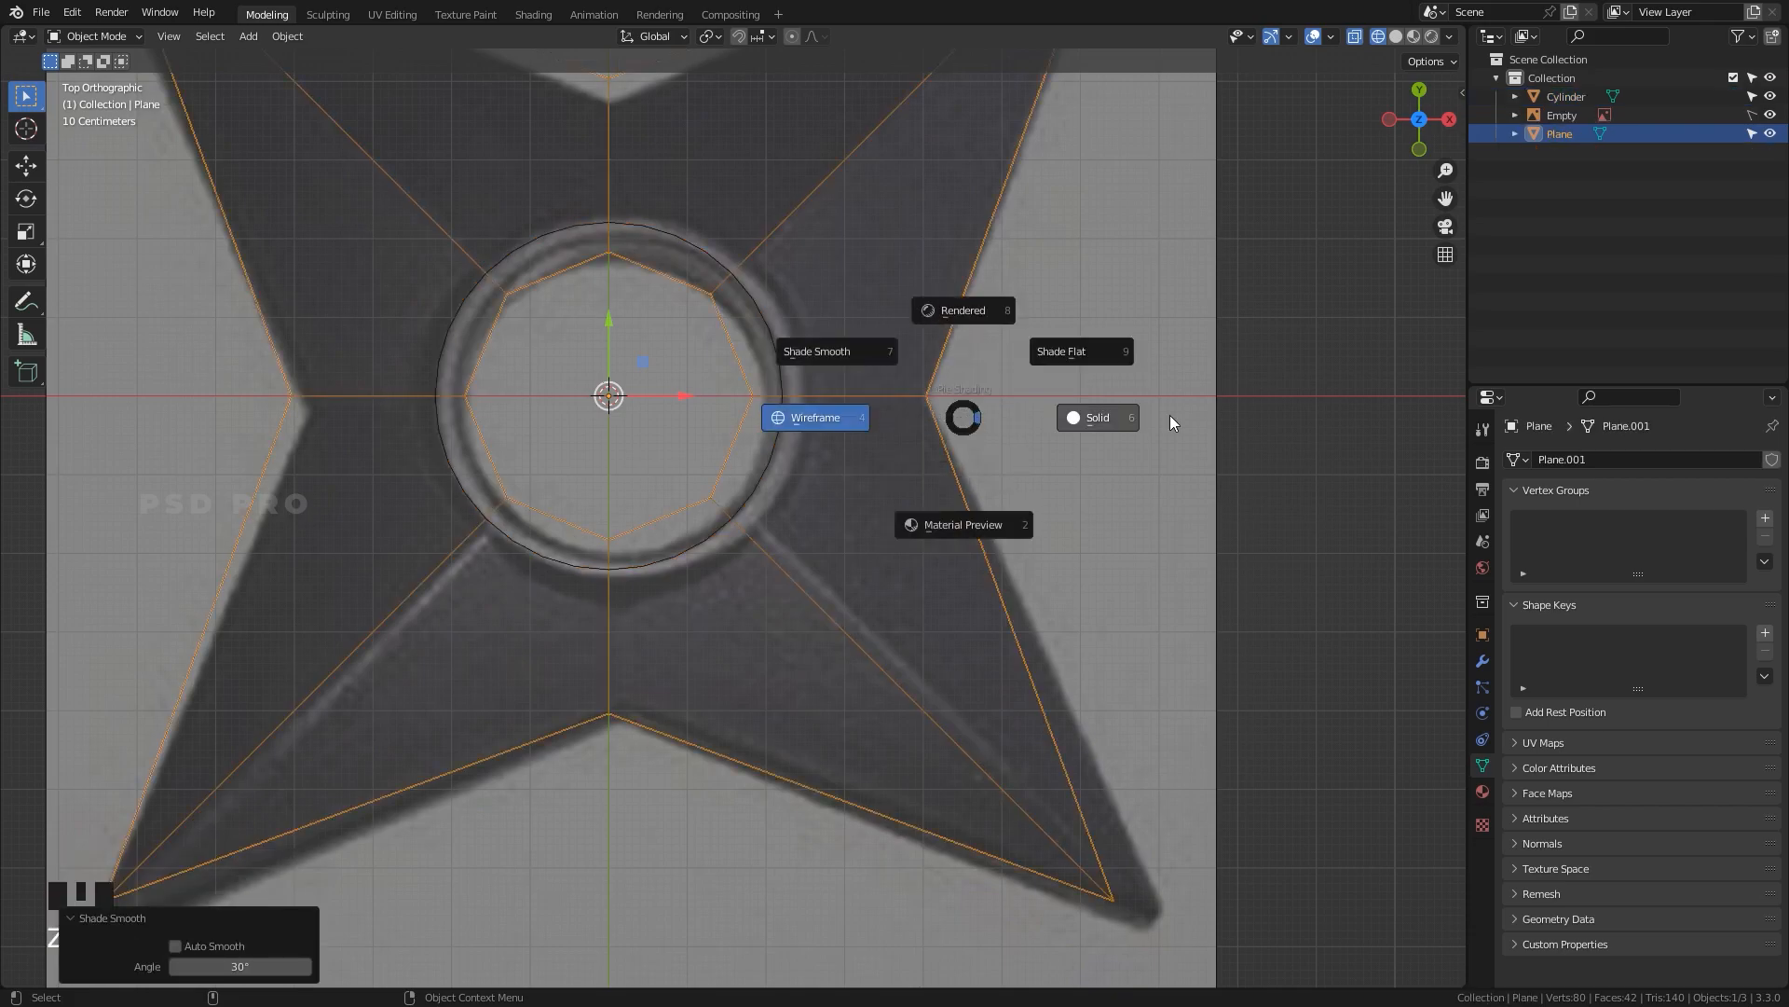
{"action": "left_click", "coordinate": [1171, 415]}
{"action": "left_click_drag", "start_coordinate": [1033, 566], "coordinate": [926, 508], "text": "alt"}
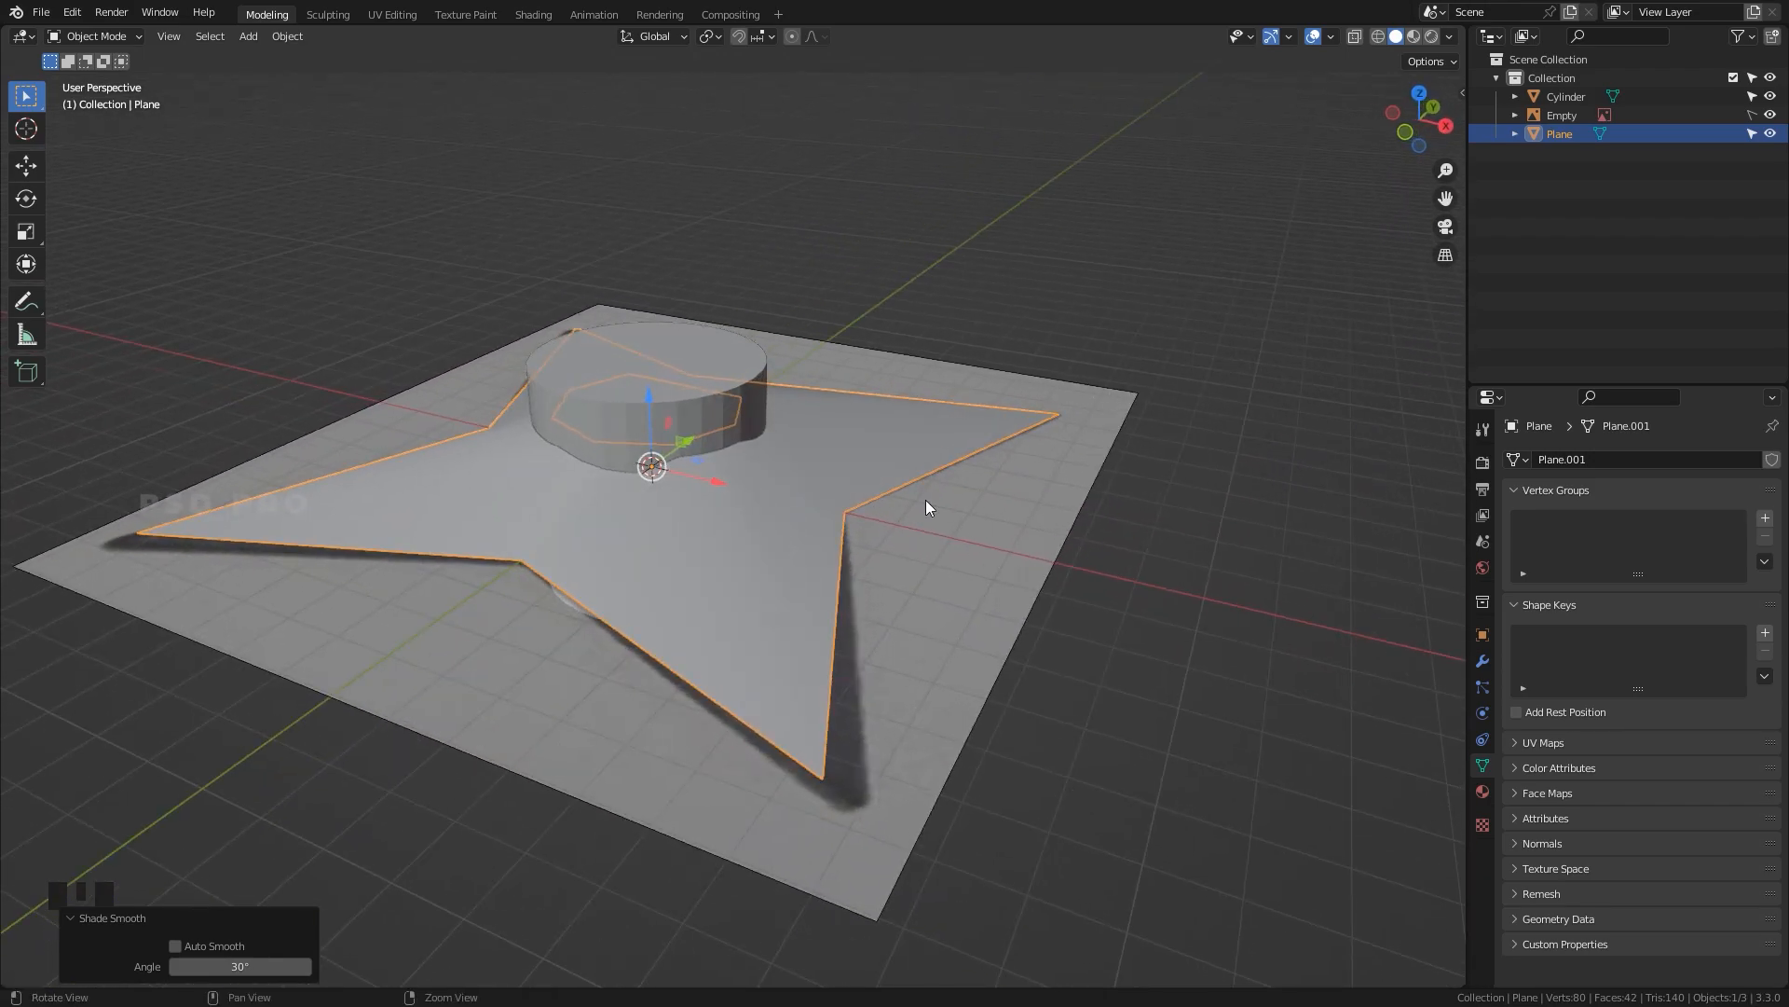
Add a Boolean modifier set to Difference on the star, using the cylinder as the cutting object.
{"action": "left_click", "coordinate": [1483, 661]}
{"action": "left_click", "coordinate": [1608, 460]}
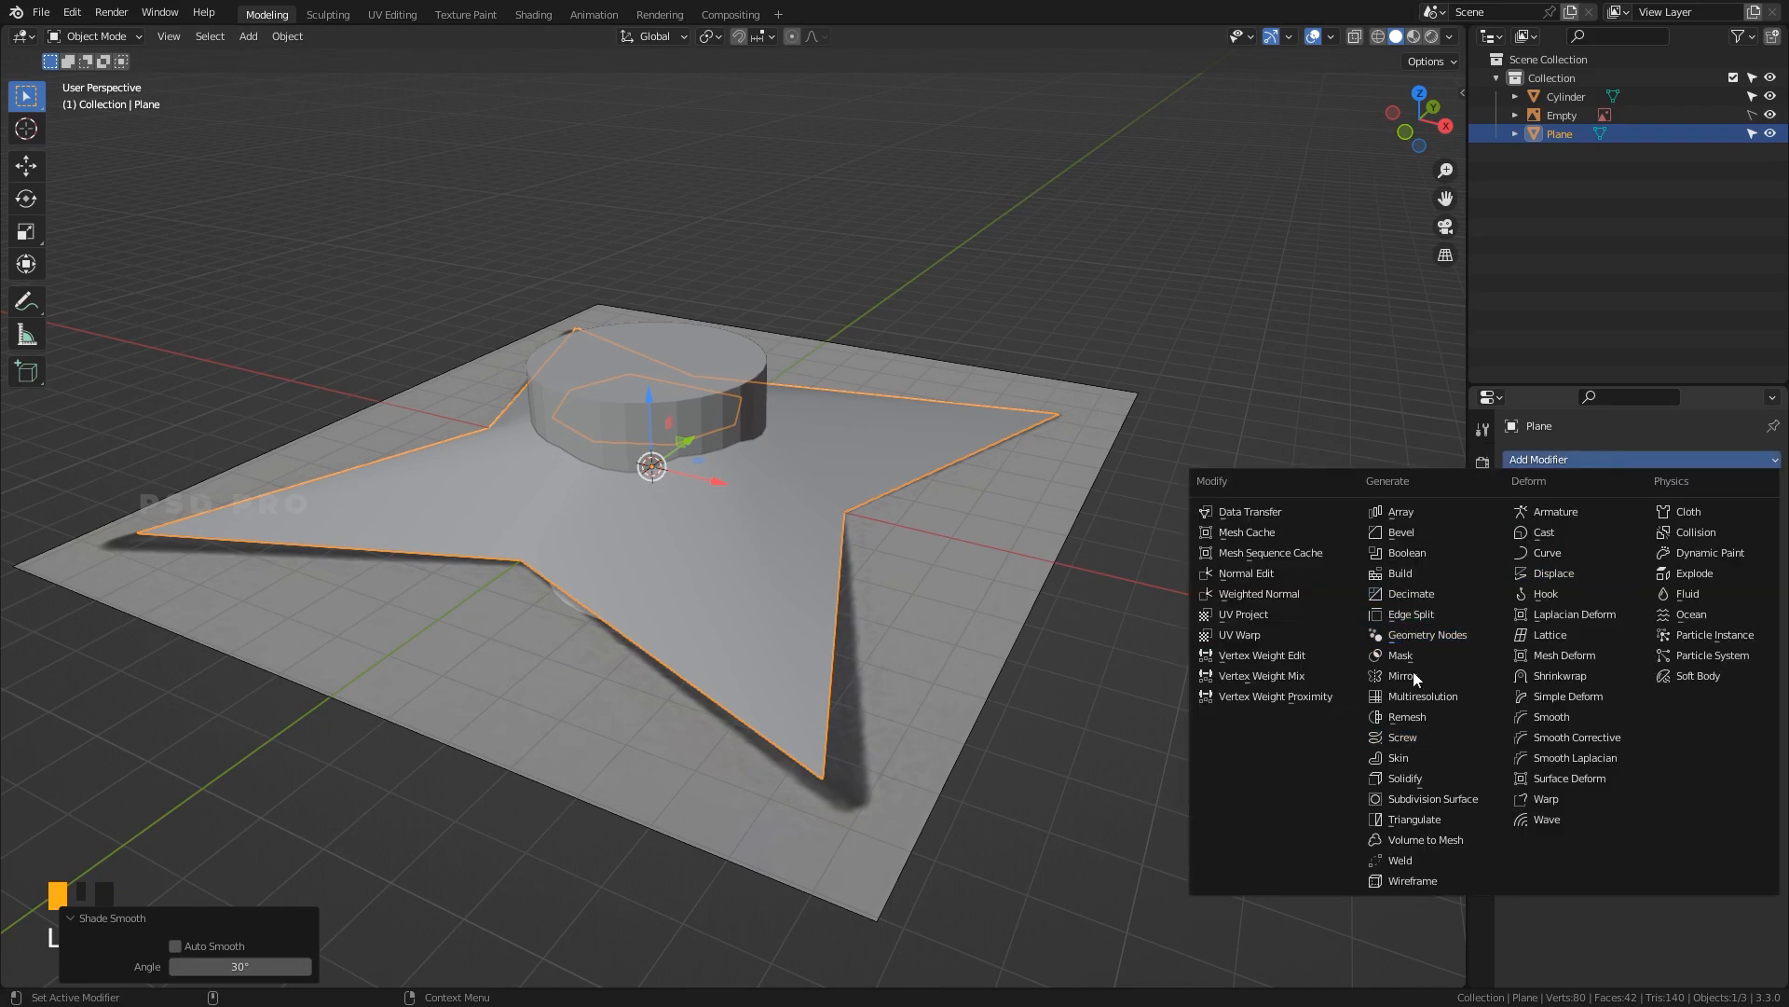
{"action": "left_click", "coordinate": [1404, 552]}
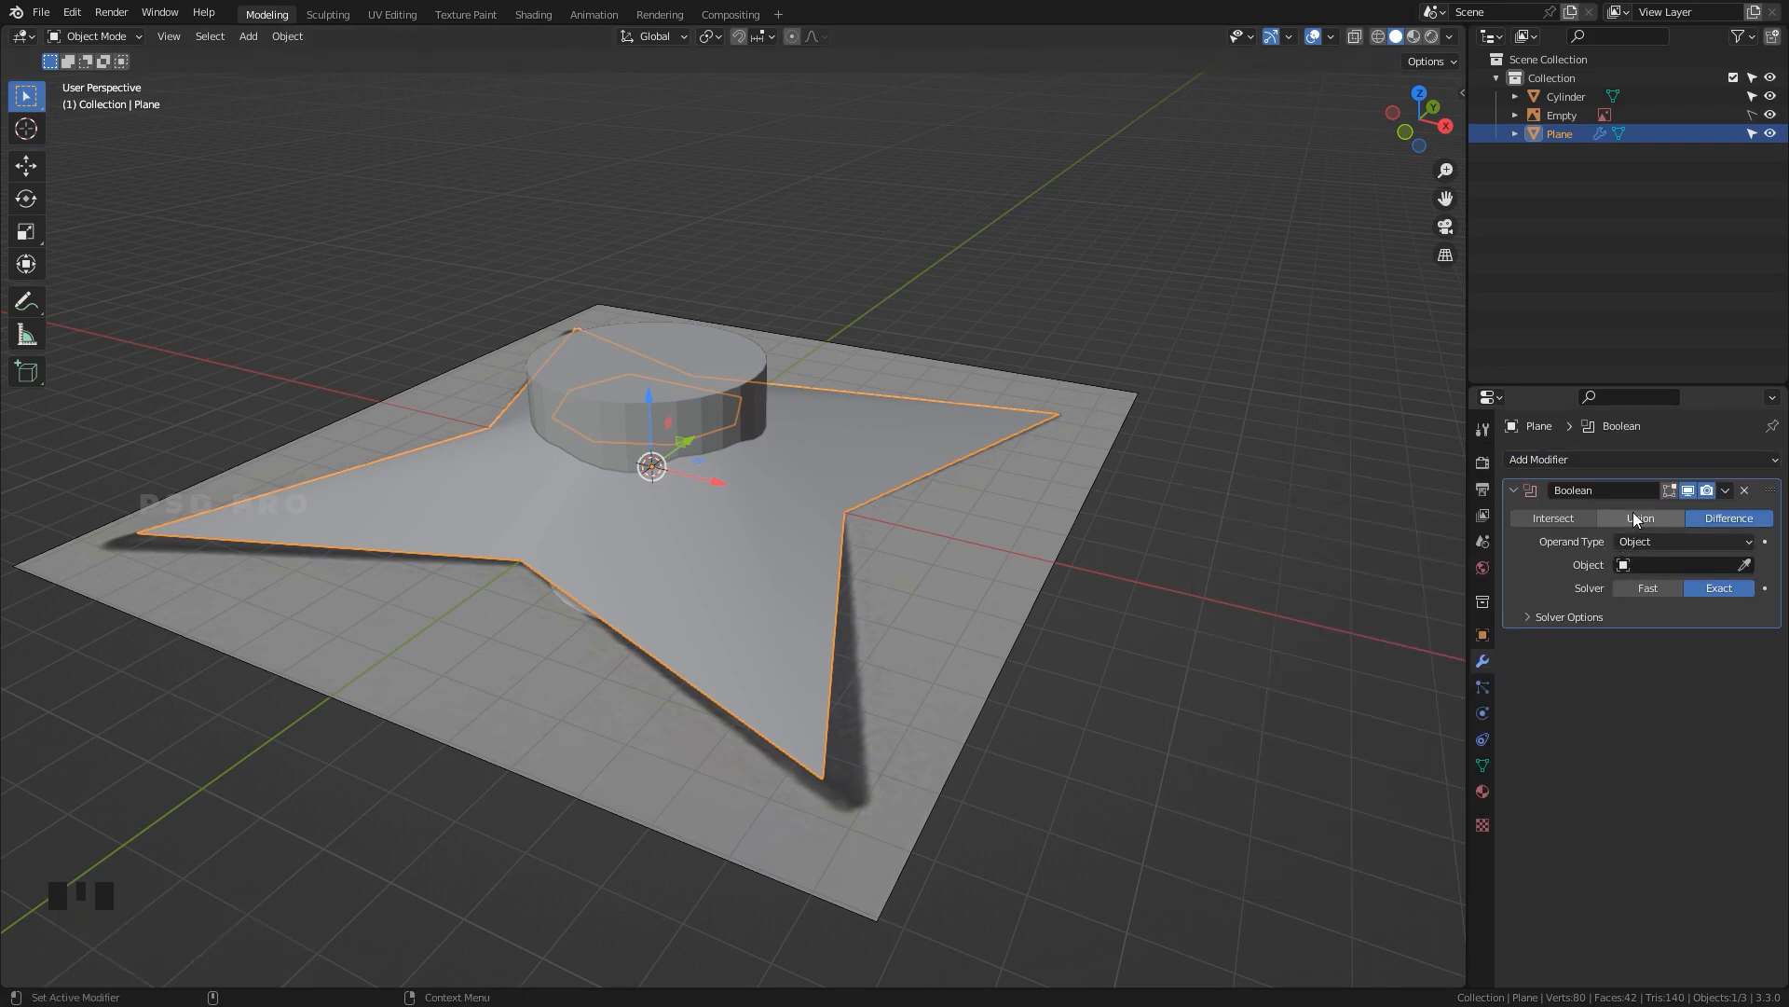
{"action": "left_click", "coordinate": [1744, 564]}
{"action": "left_click", "coordinate": [753, 358]}
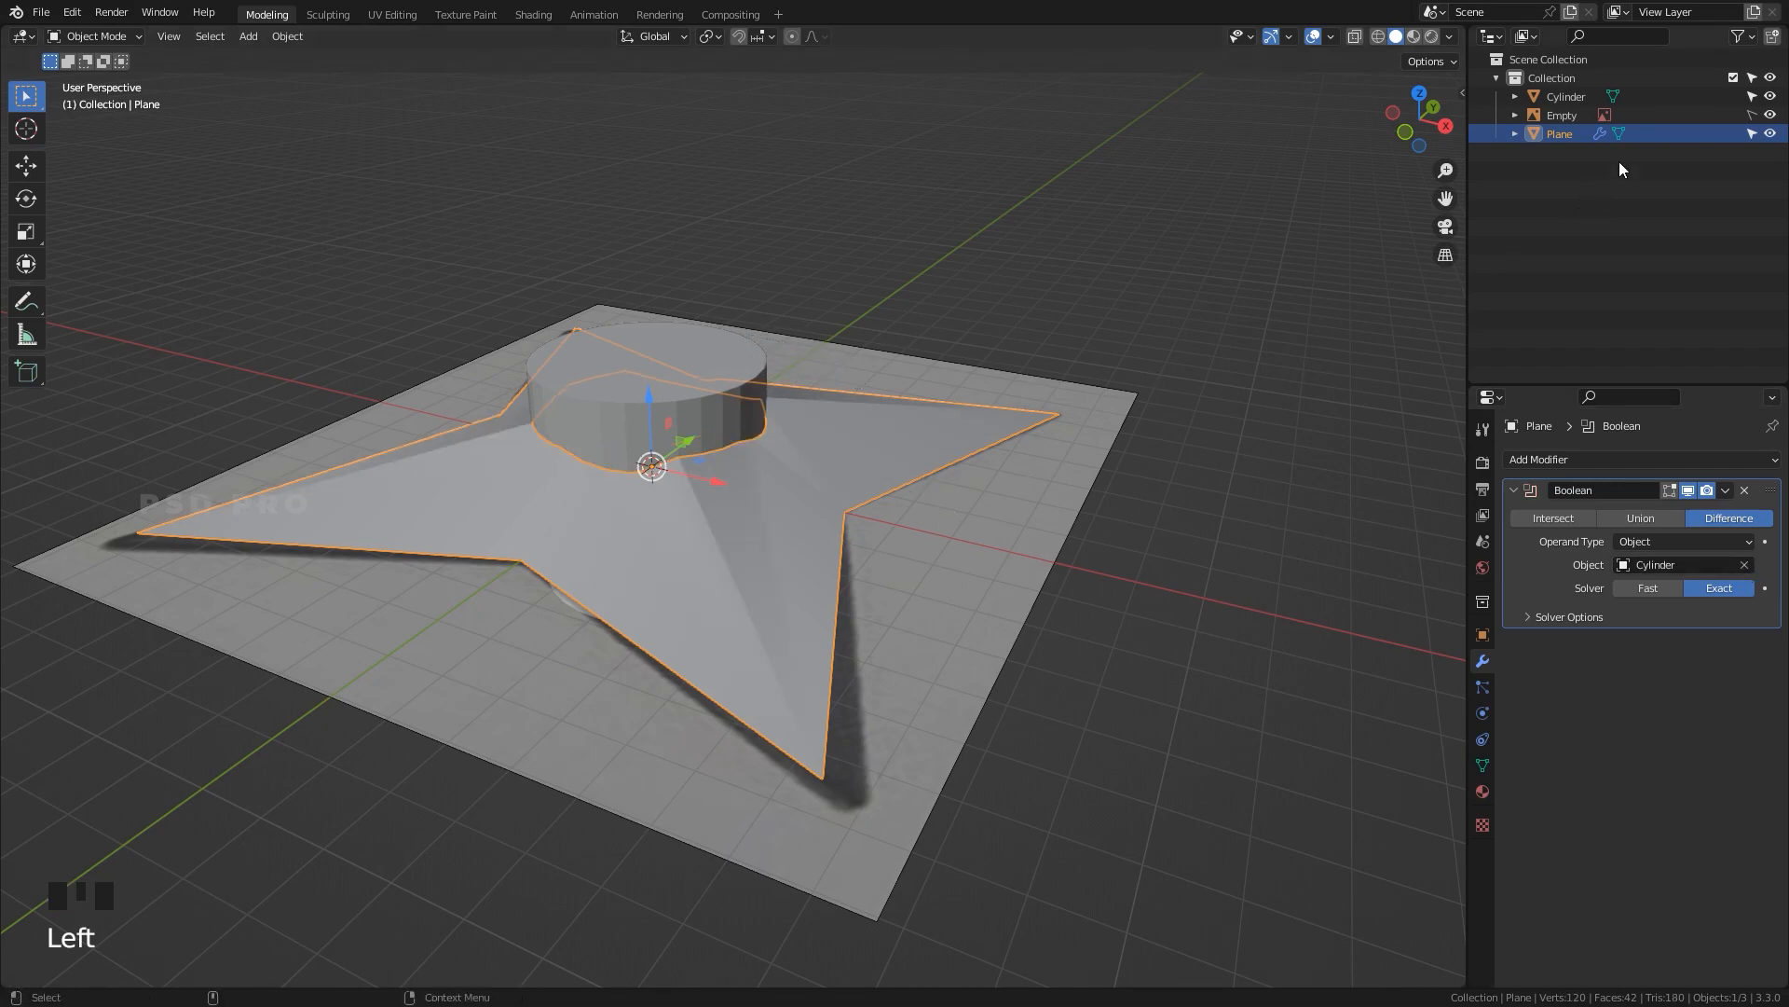
Hide the cylinder in the viewport and apply the star's Boolean modifier.
{"action": "left_click", "coordinate": [1768, 96]}
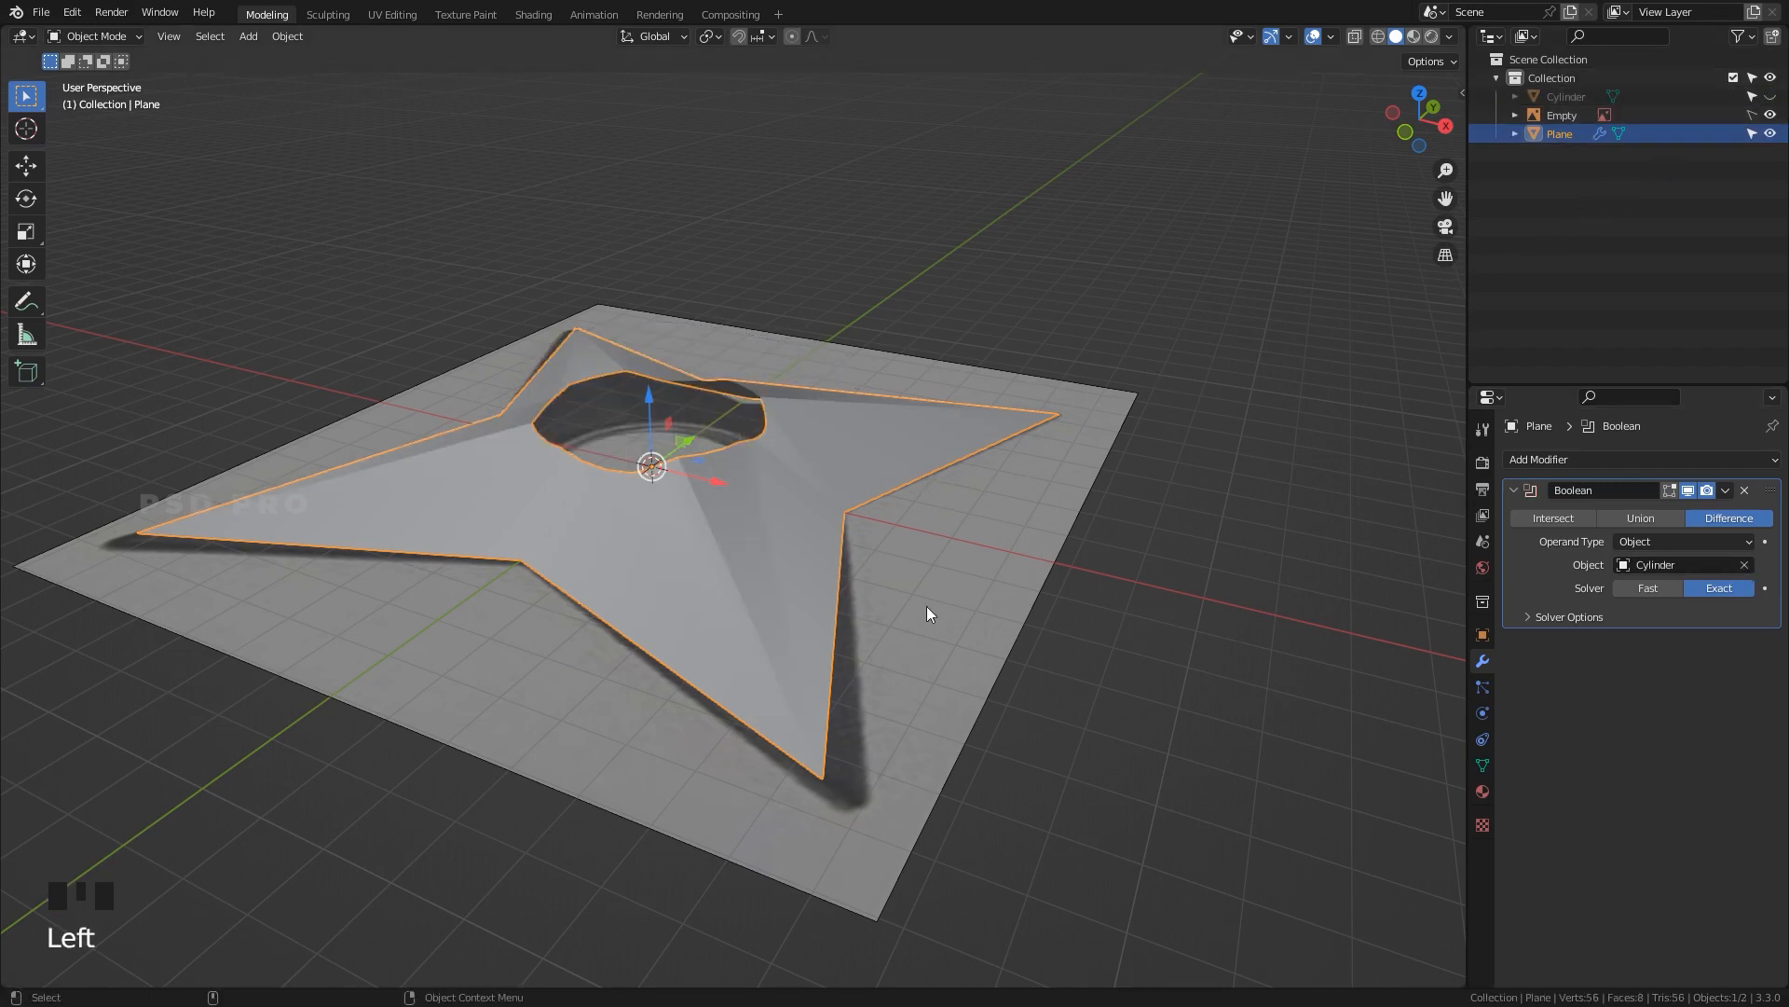
{"action": "left_click_drag", "start_coordinate": [927, 606], "coordinate": [981, 629], "text": "alt"}
{"action": "right_click_drag", "start_coordinate": [982, 629], "coordinate": [875, 572], "text": "alt"}
{"action": "left_click_drag", "start_coordinate": [874, 572], "coordinate": [913, 489], "text": "alt"}
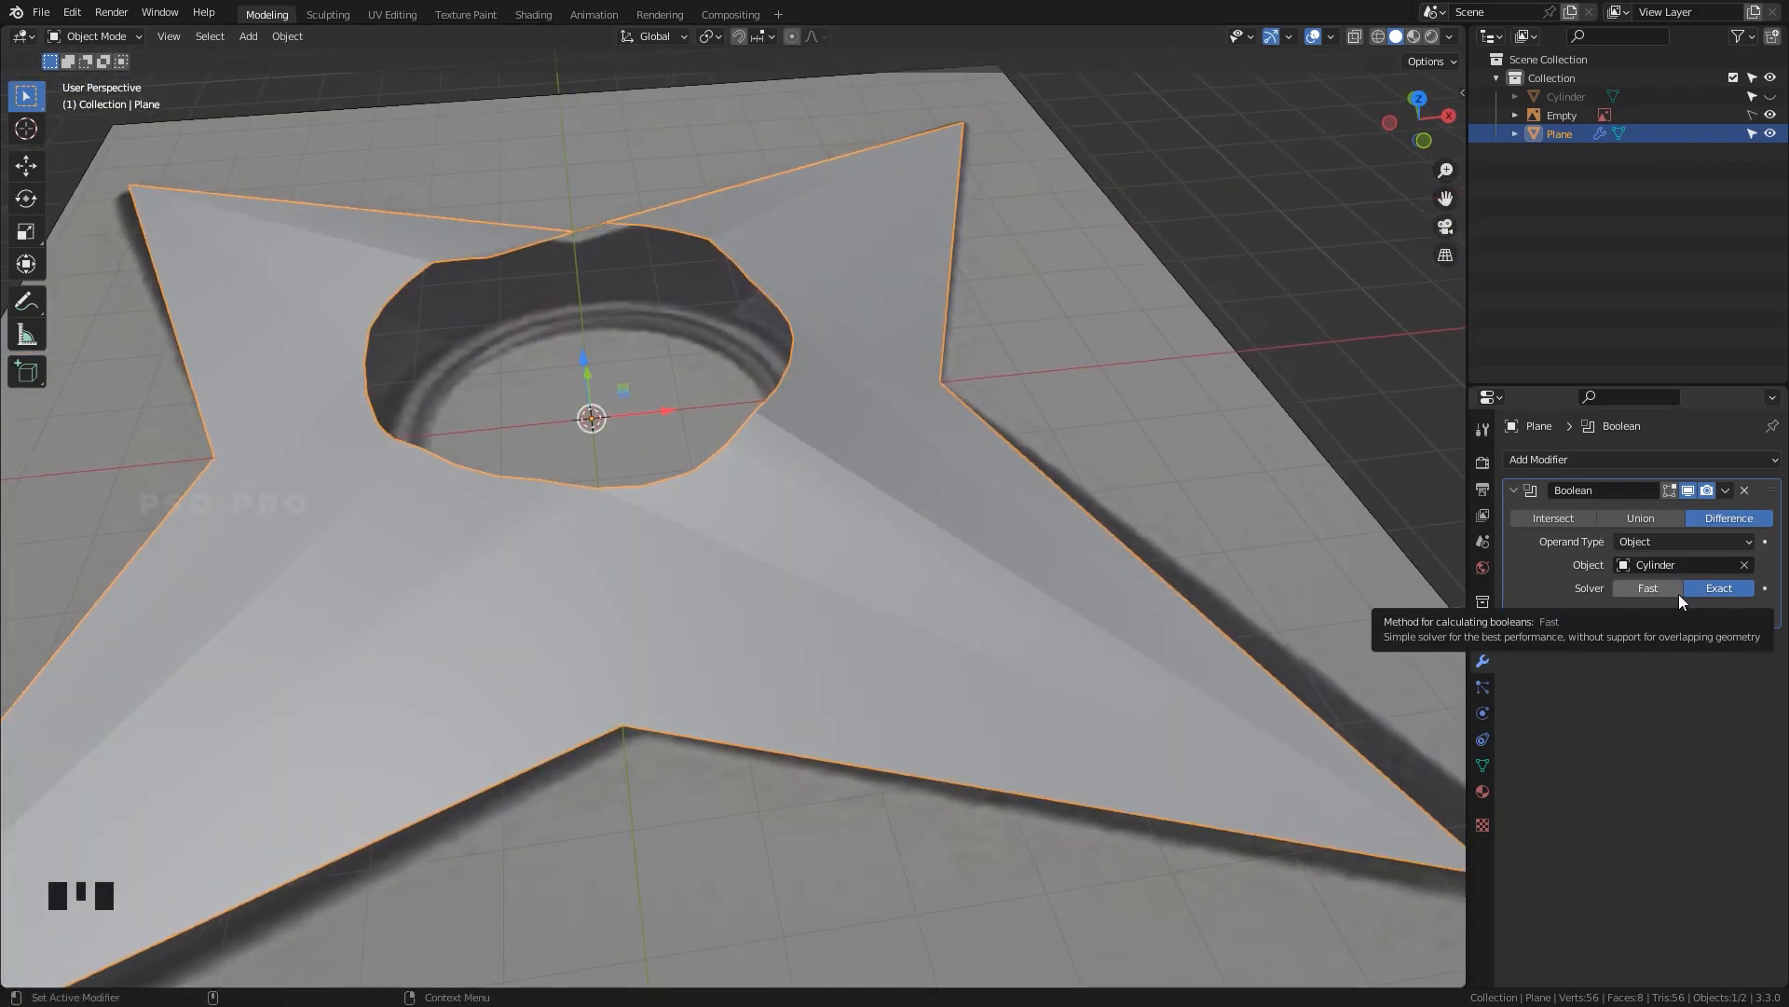
{"action": "left_click", "coordinate": [1724, 490]}
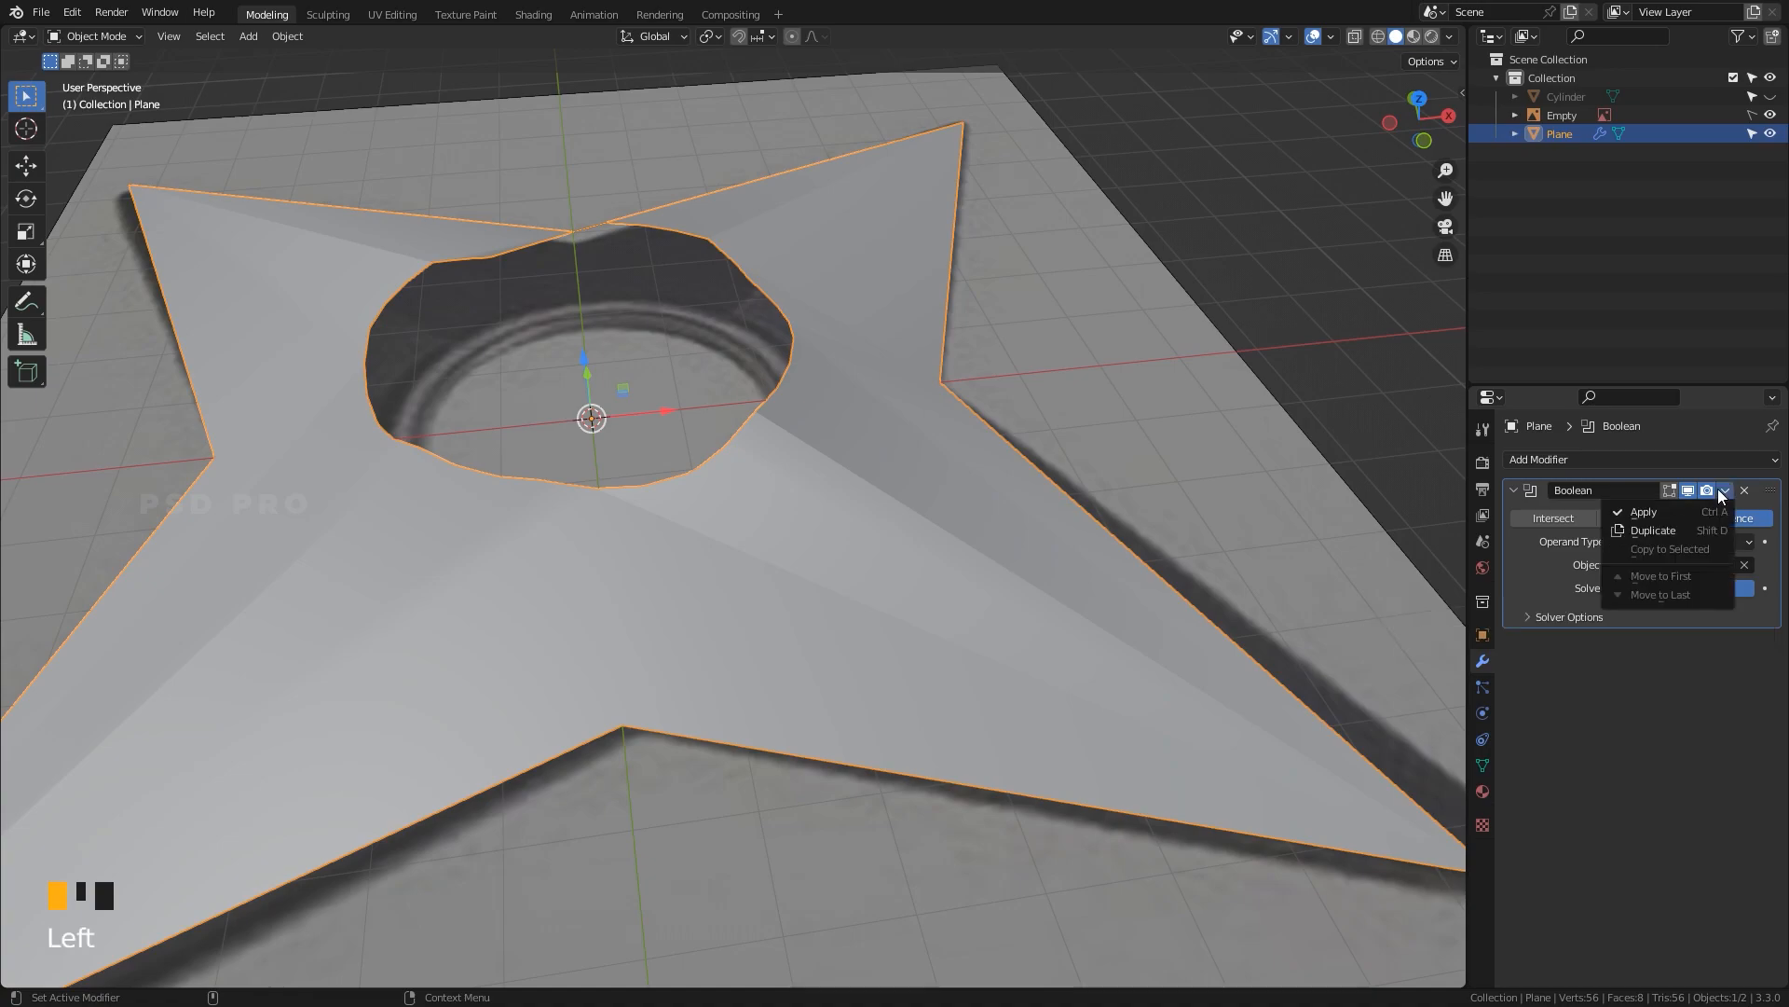
{"action": "left_click", "coordinate": [1702, 511]}
Select all vertices around the hole in Edit Mode wireframe and flatten them by scaling to 0 along Z.
{"action": "key", "text": "Tab"}
{"action": "left_click_drag", "start_coordinate": [799, 524], "coordinate": [762, 445], "text": "alt"}
{"action": "left_click", "coordinate": [760, 440], "text": "alt+shift"}
{"action": "key", "text": "grave"}
{"action": "left_click", "coordinate": [784, 255]}
{"action": "left_click", "coordinate": [653, 245]}
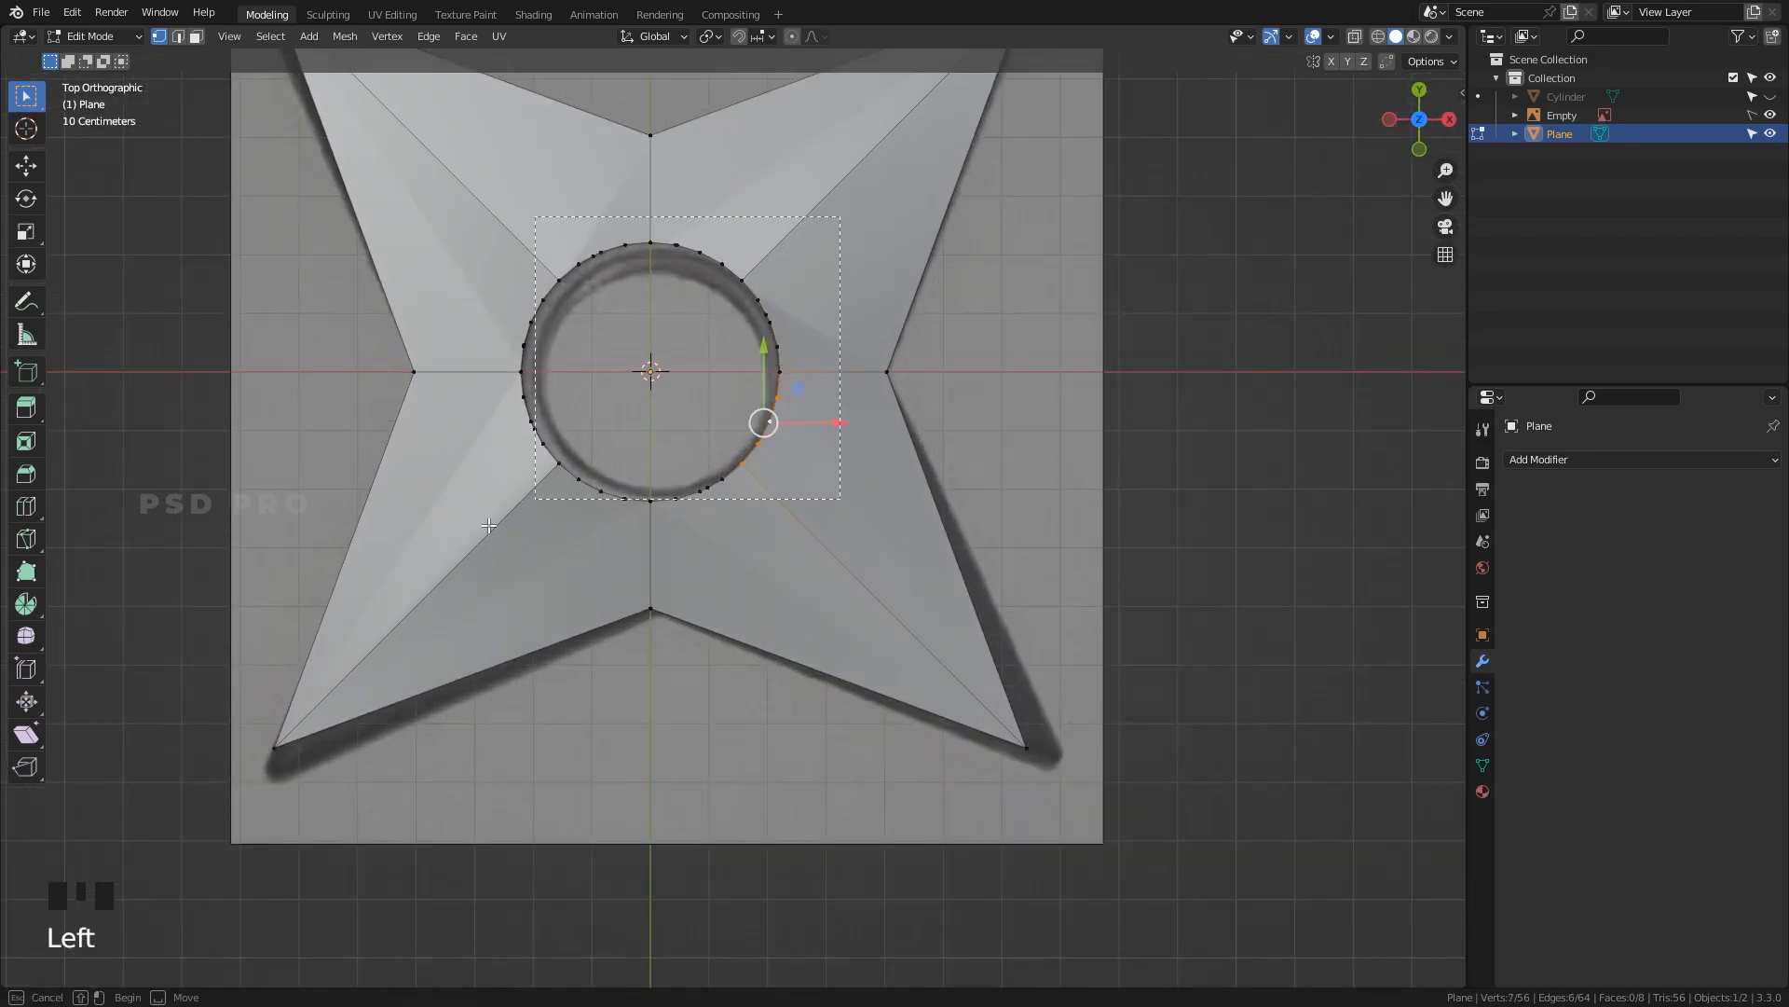
{"action": "key", "text": "z"}
{"action": "left_click_drag", "start_coordinate": [831, 238], "coordinate": [500, 540]}
{"action": "middle_click_drag", "start_coordinate": [724, 586], "coordinate": [849, 556]}
{"action": "key", "text": "s"}
{"action": "key", "text": "z"}
{"action": "key", "text": "0"}
{"action": "key", "text": "Return"}
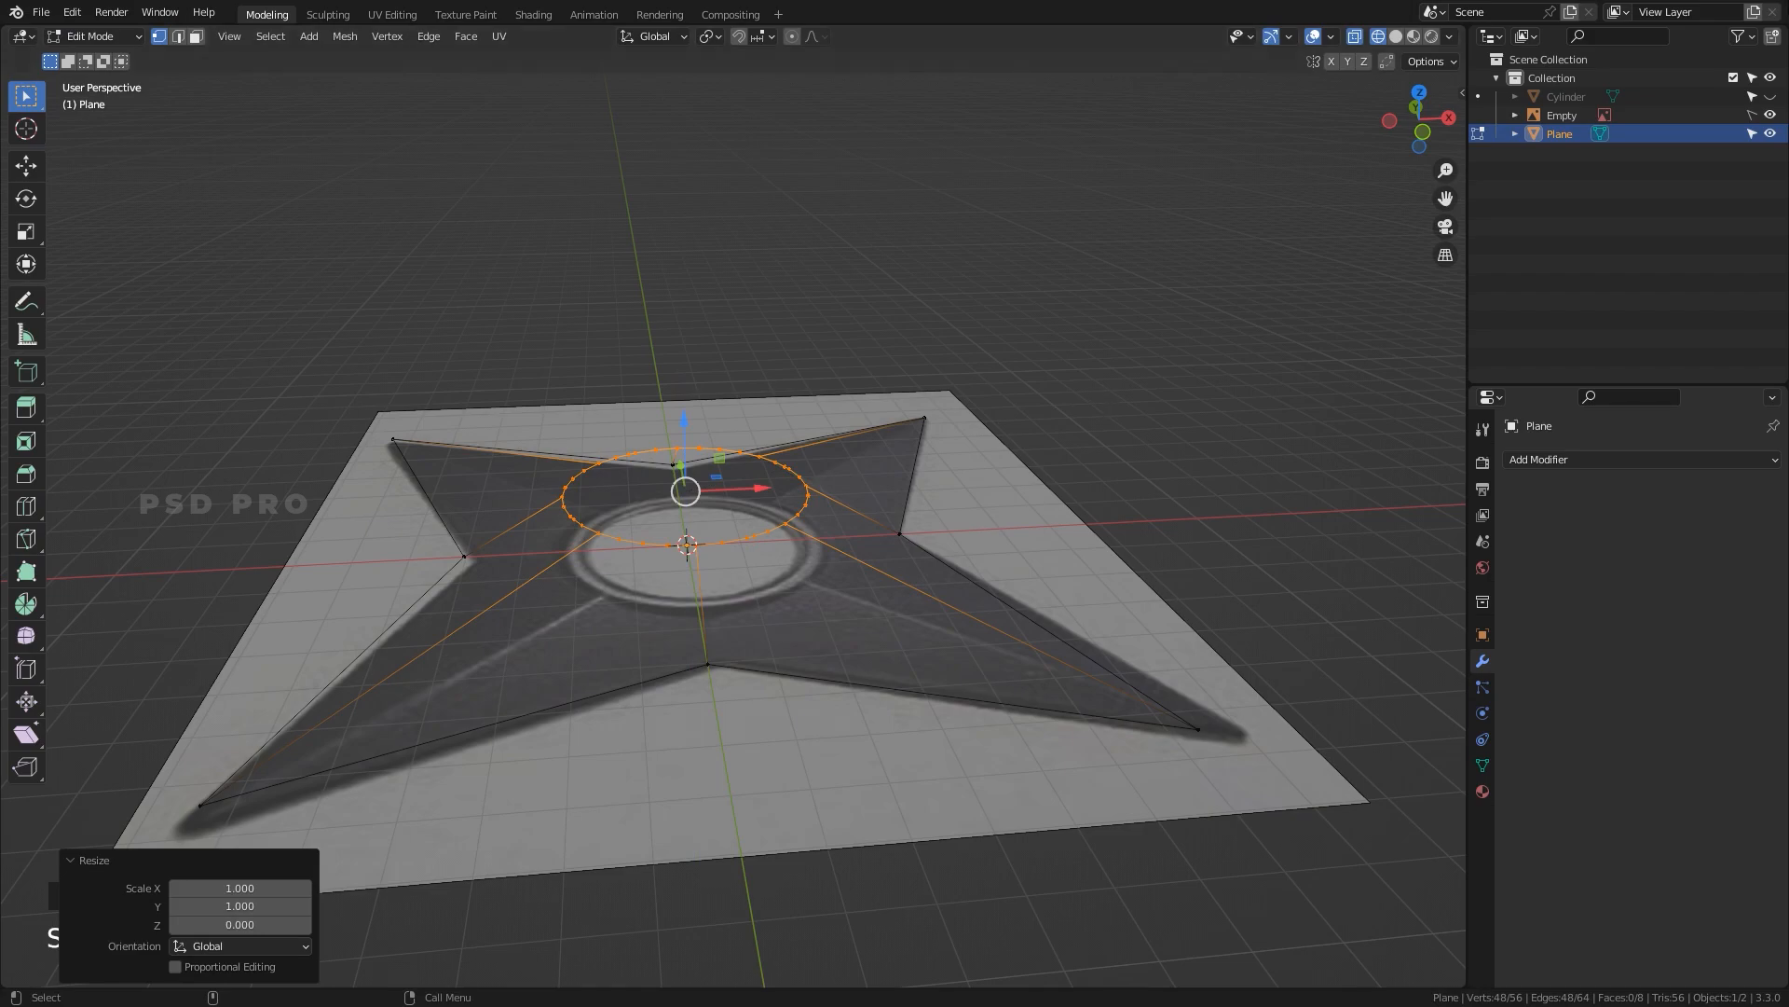
Fine-tune the flattened hole loop's height along Z, nudging it up and moving it back down about 0.064 m.
{"action": "scroll", "coordinate": [857, 560], "scroll_direction": "up", "scroll_amount": 3}
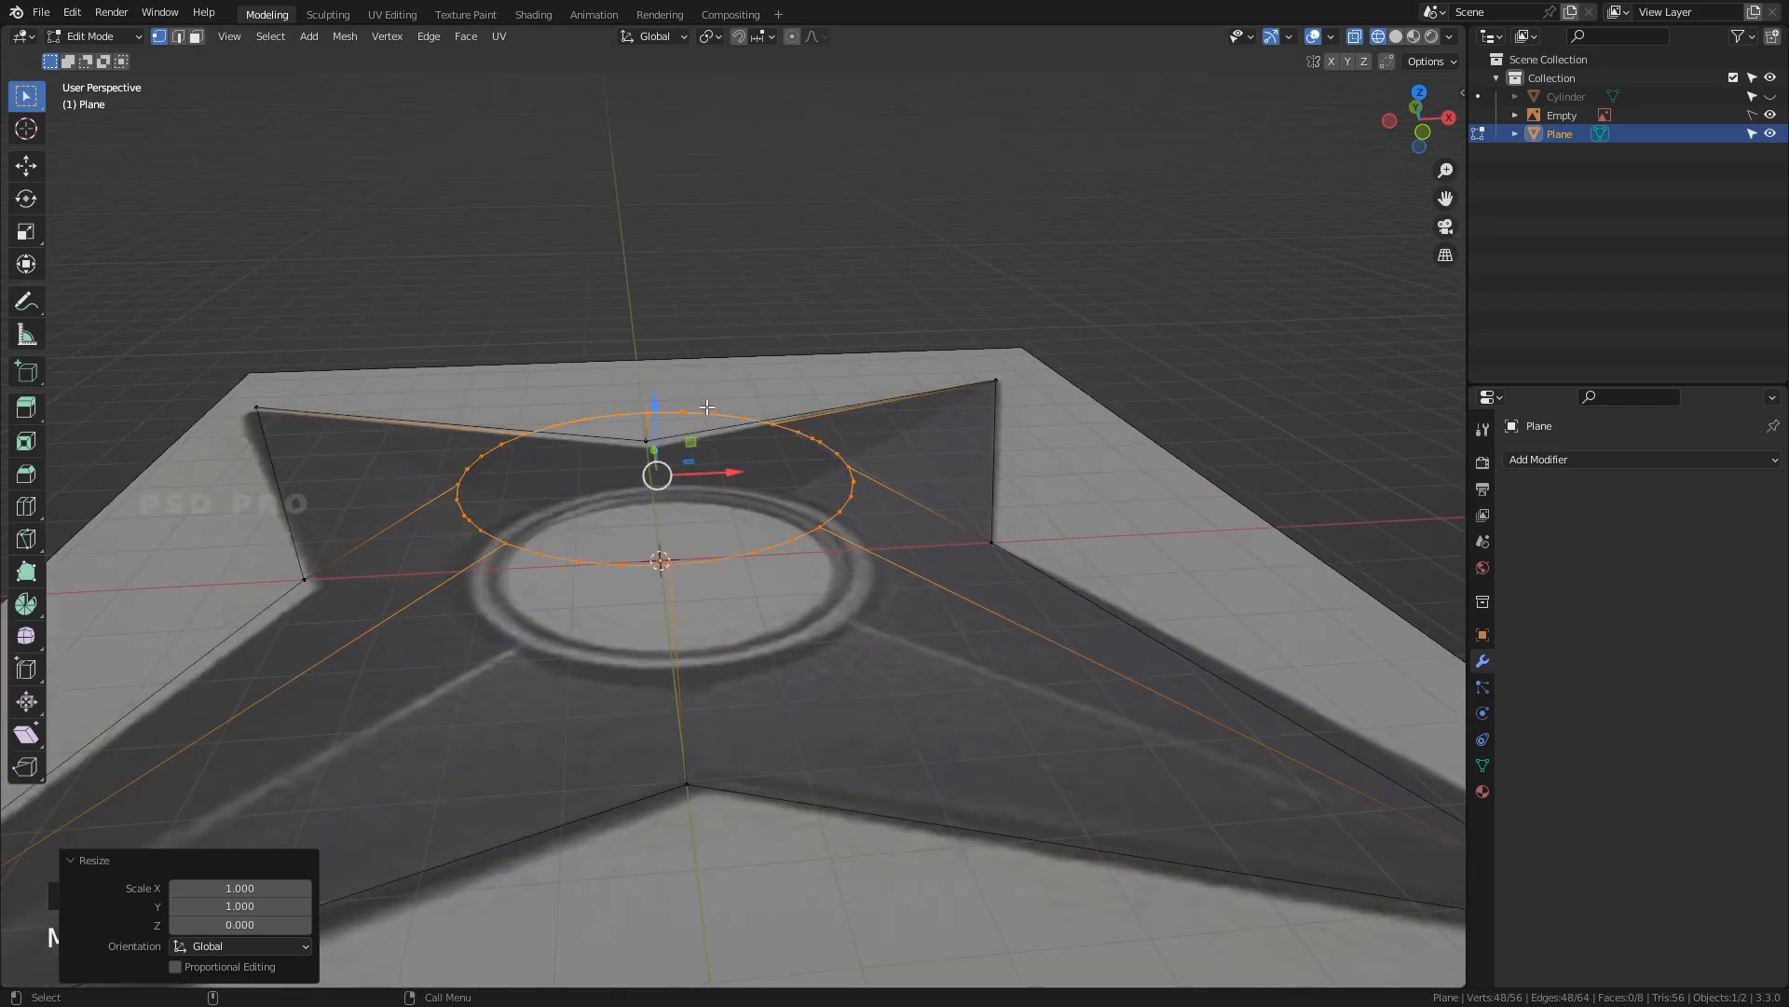
{"action": "left_click_drag", "start_coordinate": [655, 403], "coordinate": [656, 389]}
{"action": "middle_click_drag", "start_coordinate": [656, 389], "coordinate": [694, 421]}
{"action": "left_click_drag", "start_coordinate": [656, 388], "coordinate": [658, 397]}
Merge the duplicate vertices of the hole loop by distance with a 0.0001 m threshold.
{"action": "middle_click_drag", "start_coordinate": [875, 391], "coordinate": [795, 428]}
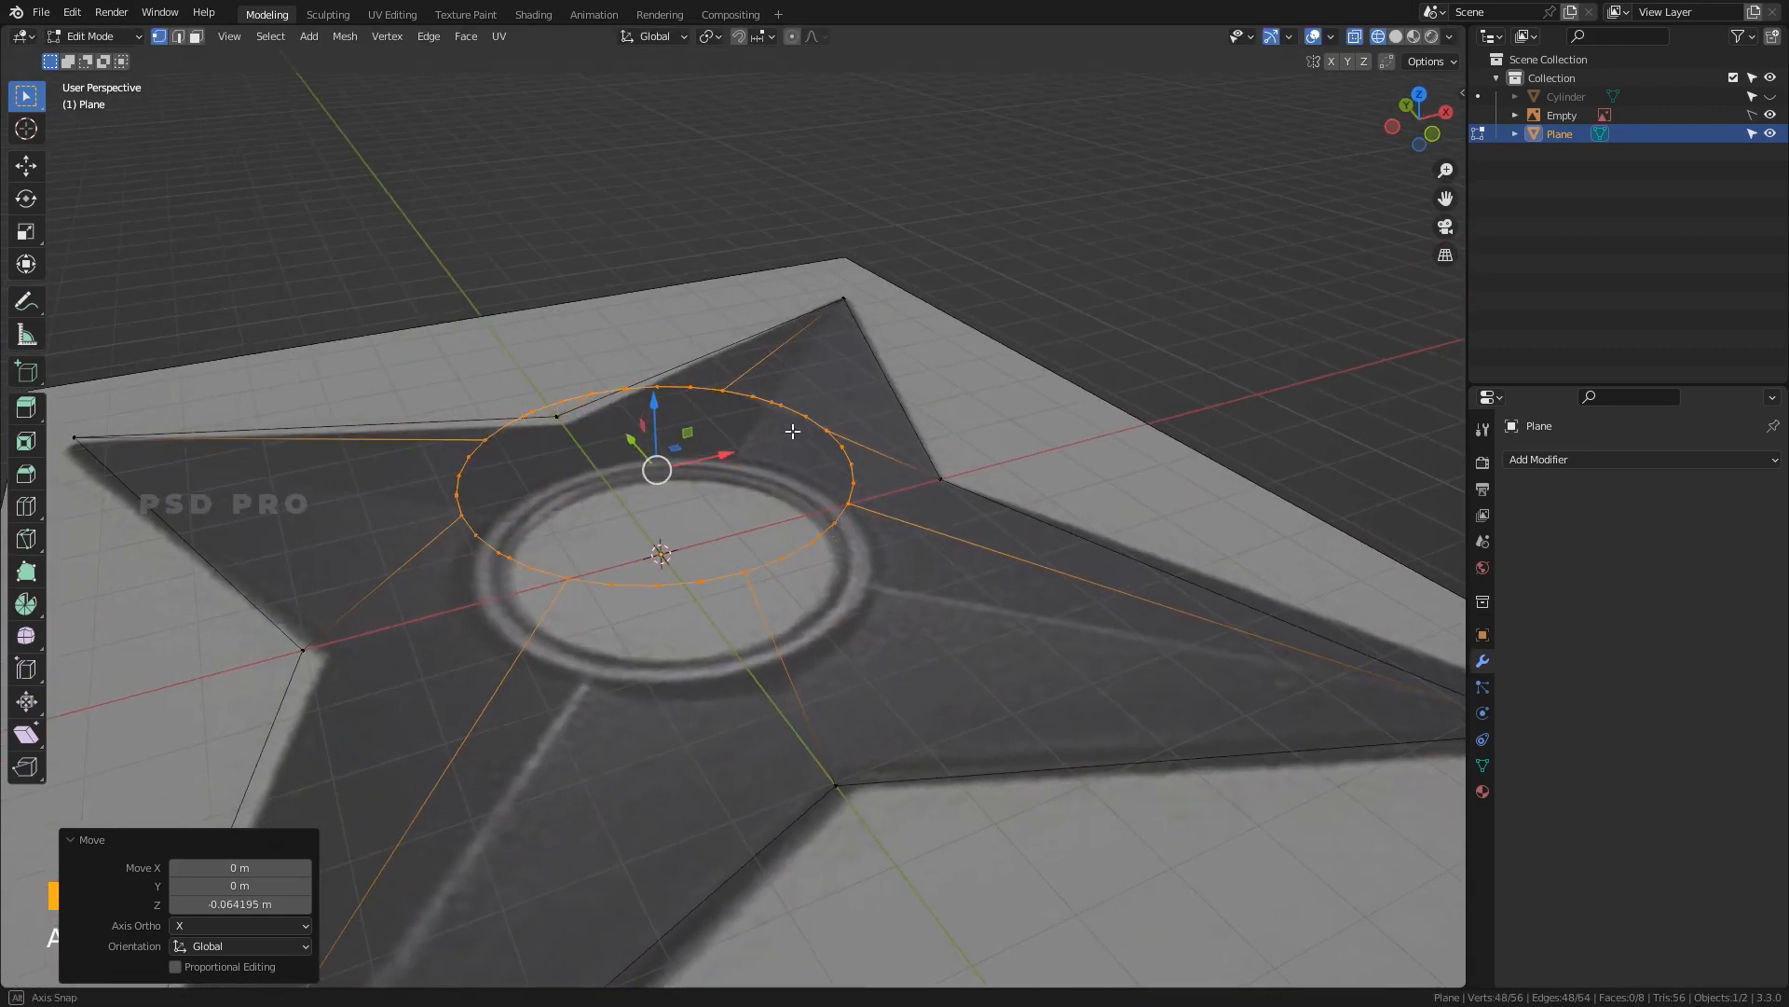
{"action": "key", "text": "m"}
{"action": "left_click", "coordinate": [783, 495]}
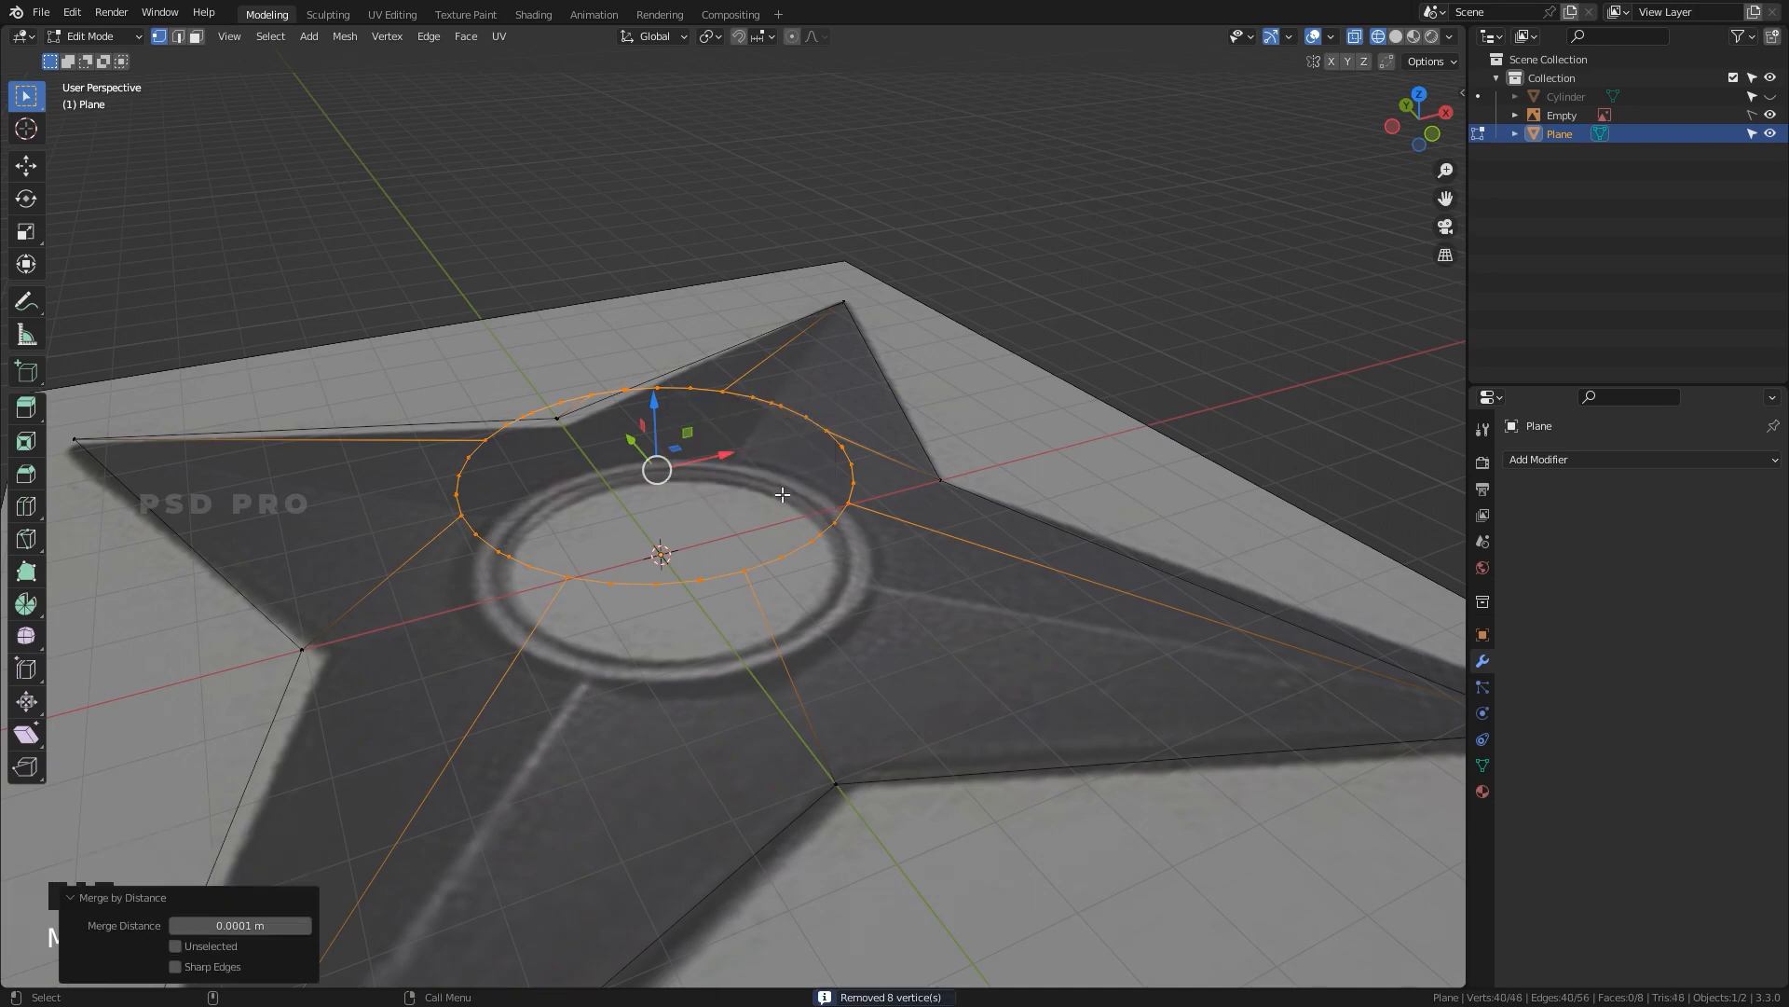
Reshape the hole loop into a regular circle with LoopTools Circle and inspect it in solid shading.
{"action": "right_click", "coordinate": [855, 463]}
{"action": "mouse_move", "coordinate": [846, 464]}
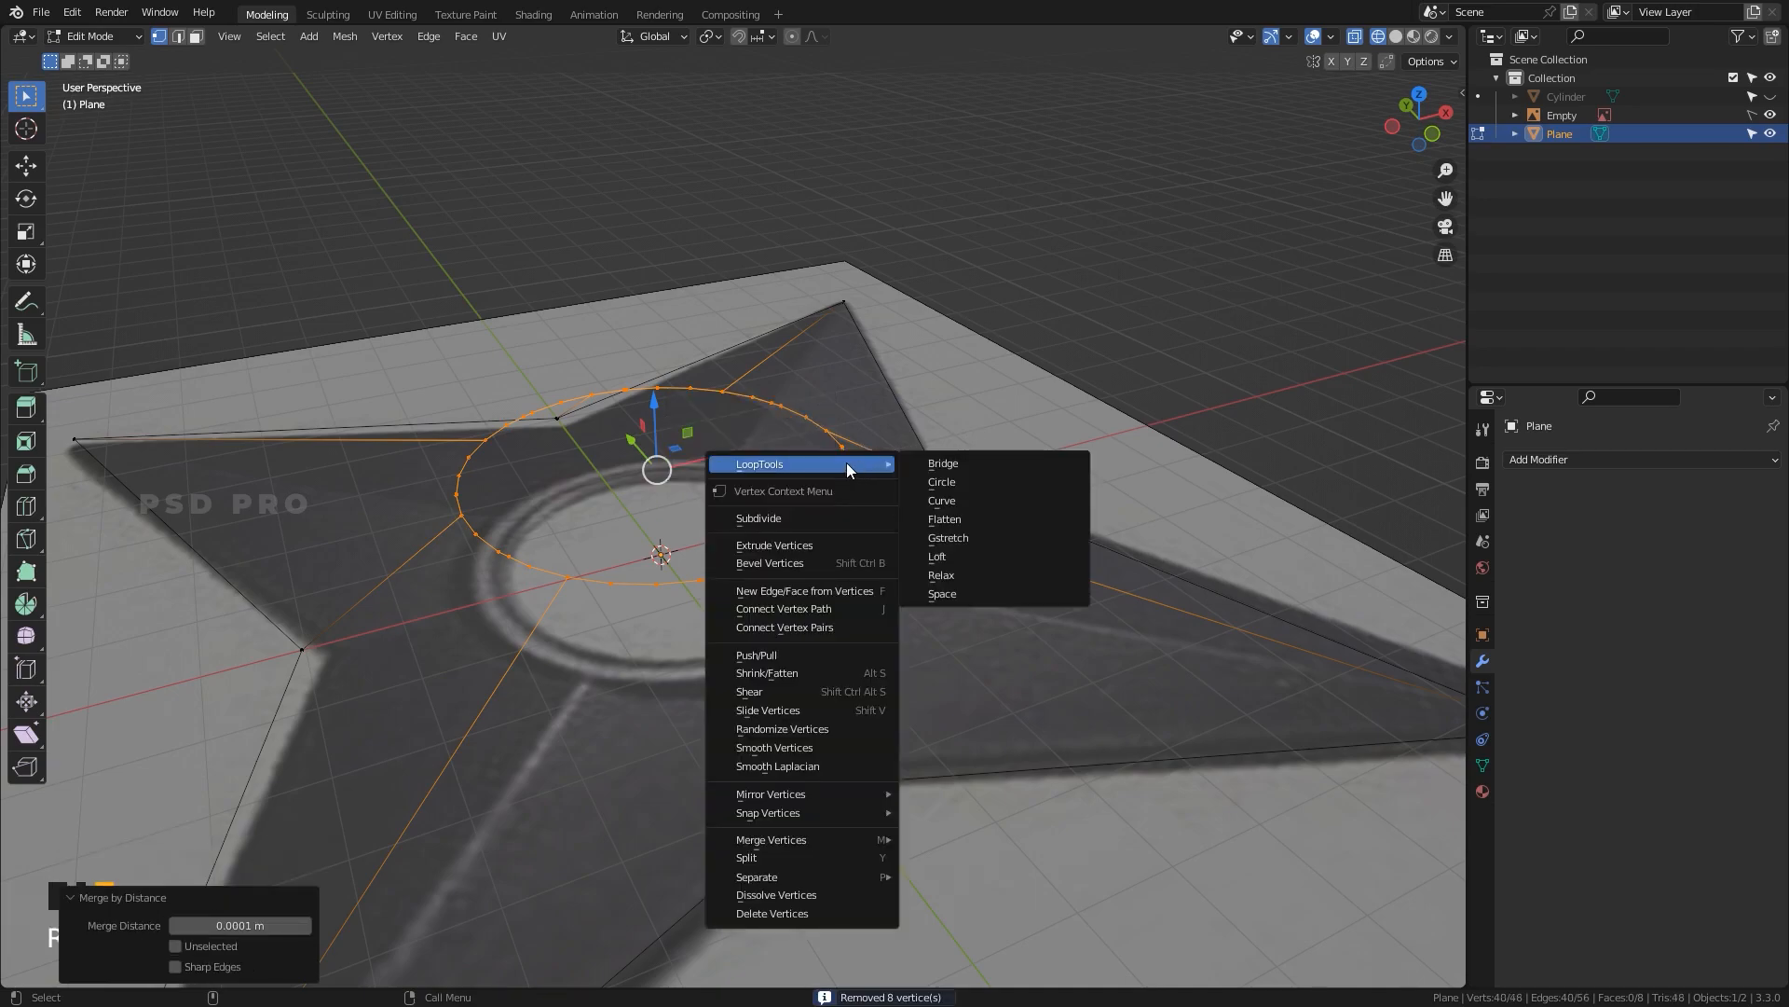
{"action": "left_click", "coordinate": [981, 477]}
{"action": "middle_click_drag", "start_coordinate": [1109, 434], "coordinate": [958, 514]}
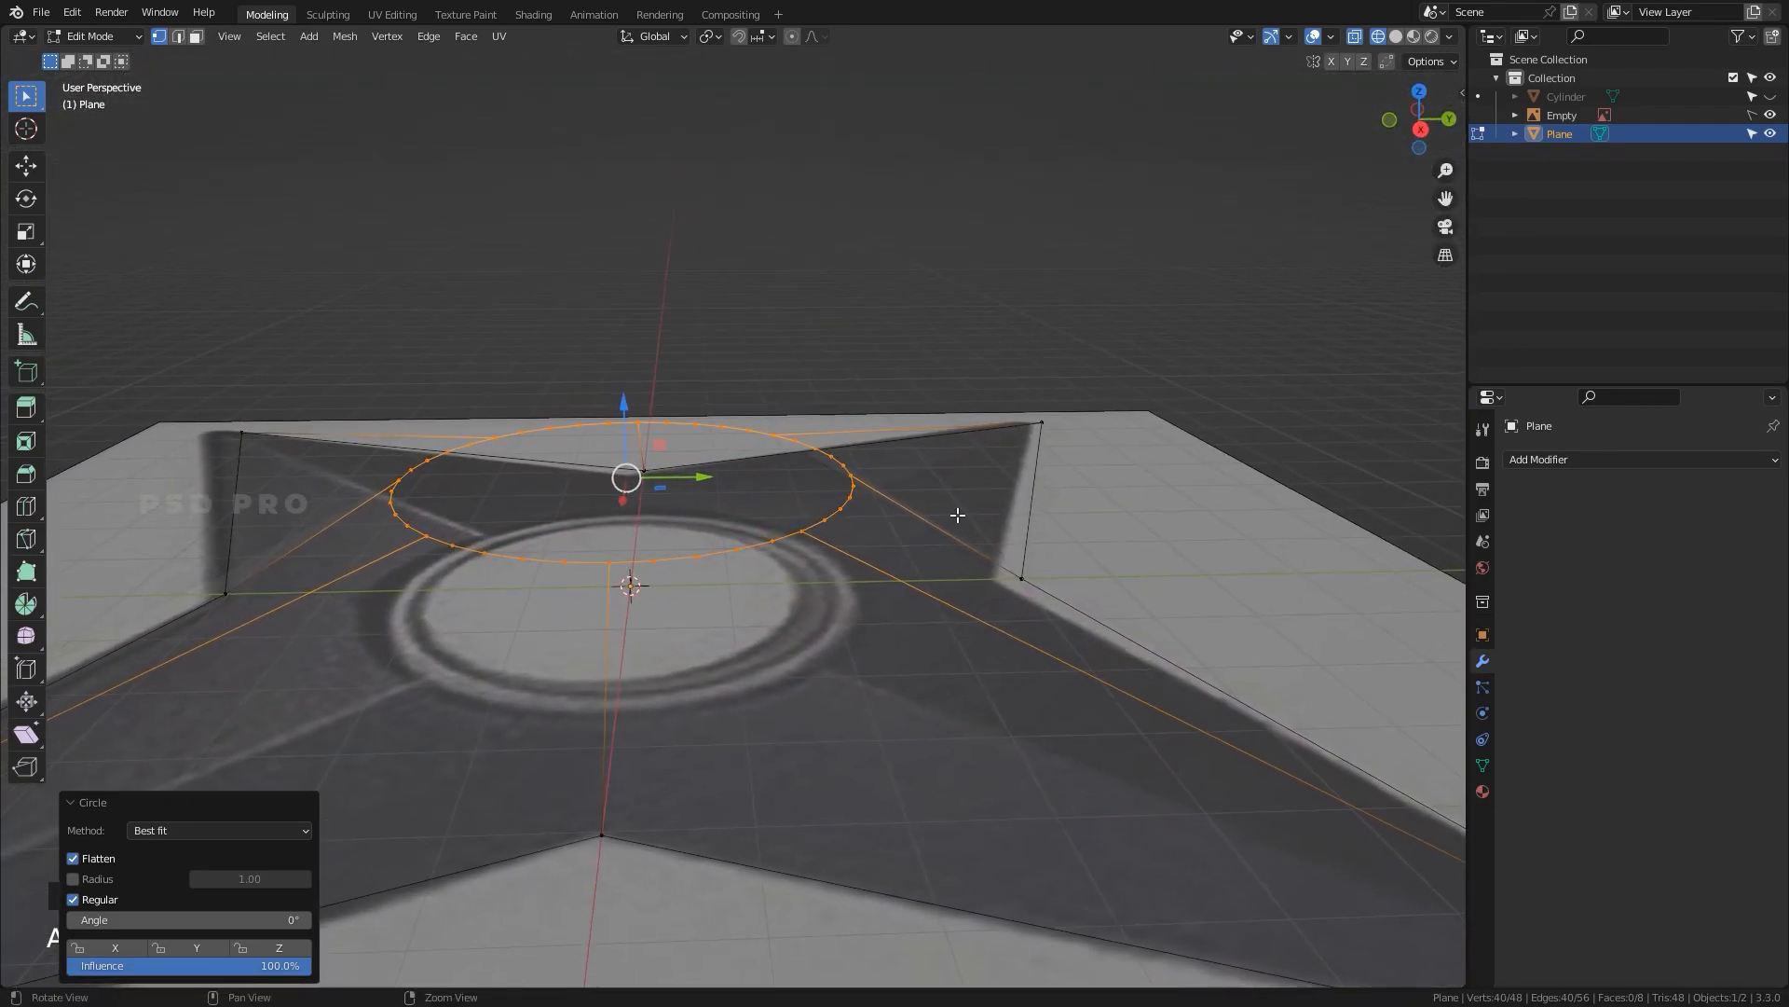
{"action": "key", "text": "z"}
{"action": "left_click", "coordinate": [1165, 421]}
{"action": "mouse_move", "coordinate": [1165, 422]}
{"action": "middle_mouse_down"}
{"action": "mouse_move", "coordinate": [929, 572]}
{"action": "mouse_move", "coordinate": [823, 611]}
{"action": "mouse_move", "coordinate": [724, 547]}
{"action": "mouse_move", "coordinate": [820, 569]}
{"action": "mouse_move", "coordinate": [951, 556]}
{"action": "mouse_move", "coordinate": [1004, 605]}
{"action": "mouse_move", "coordinate": [1222, 591]}
{"action": "mouse_move", "coordinate": [1115, 511]}
{"action": "mouse_move", "coordinate": [1138, 526]}
{"action": "middle_mouse_up"}
{"action": "middle_click_drag", "start_coordinate": [731, 575], "coordinate": [1068, 574]}
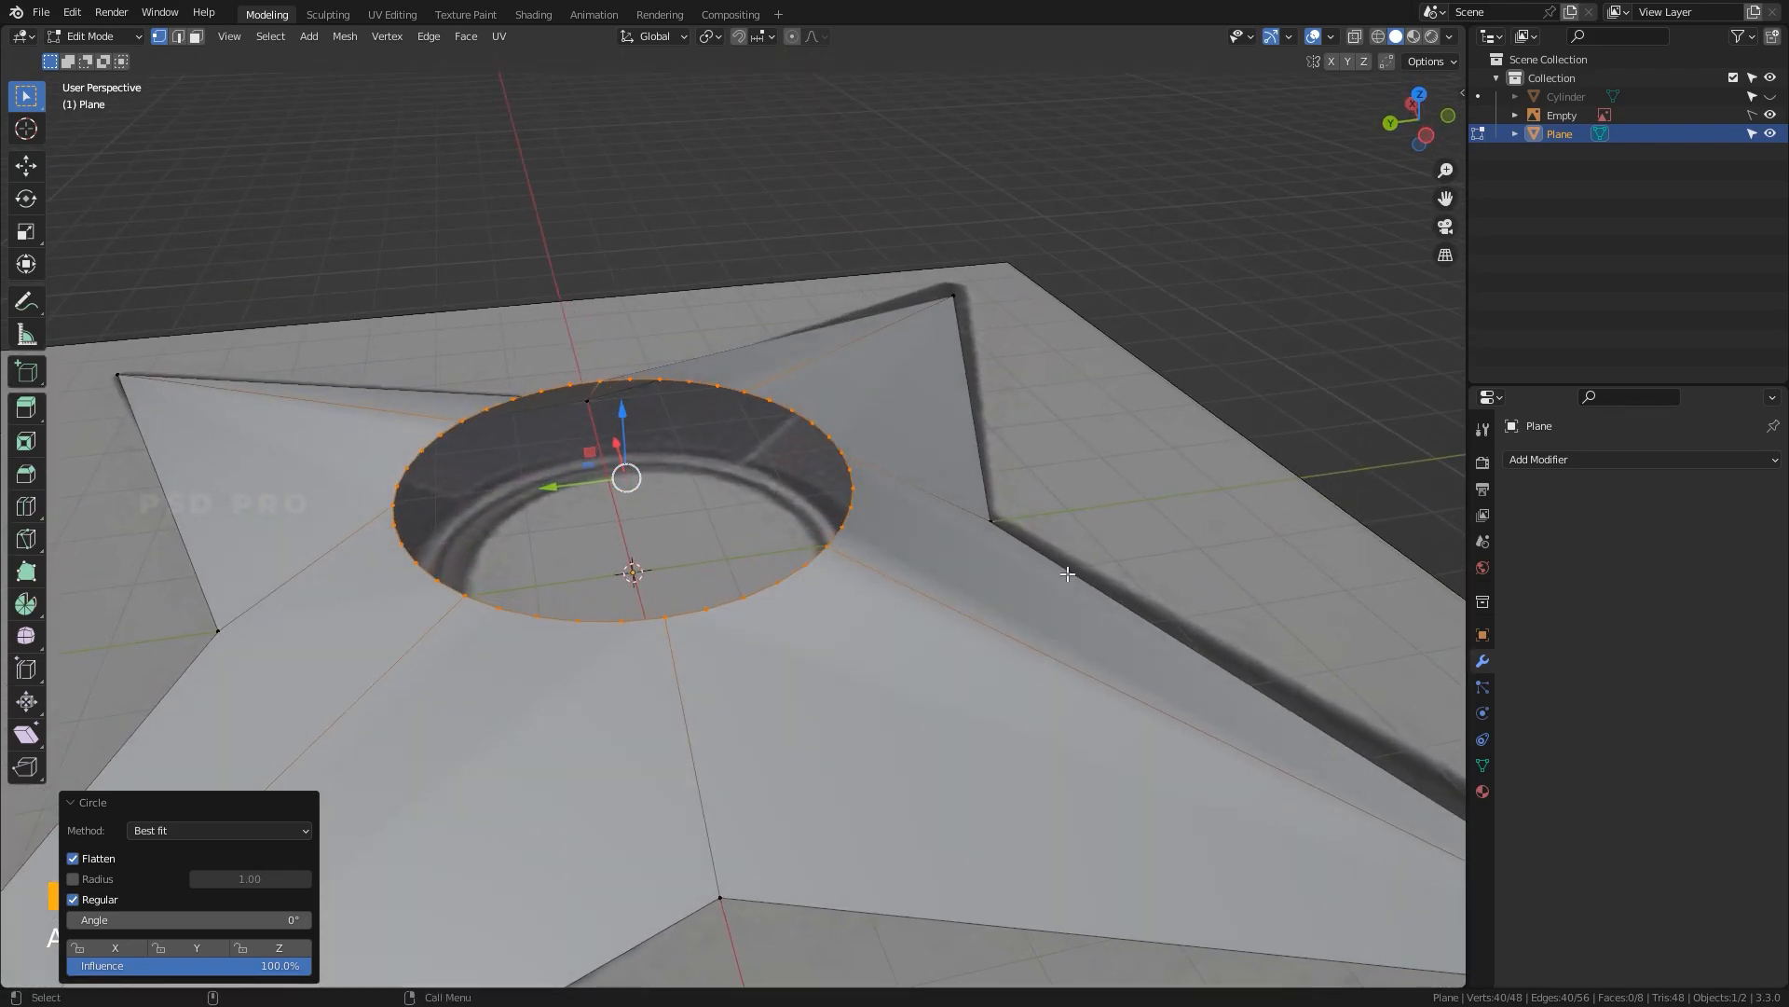
Extrude the hole loop upward along Z and lower the new loop by about 0.063 m.
{"action": "key", "text": "e"}
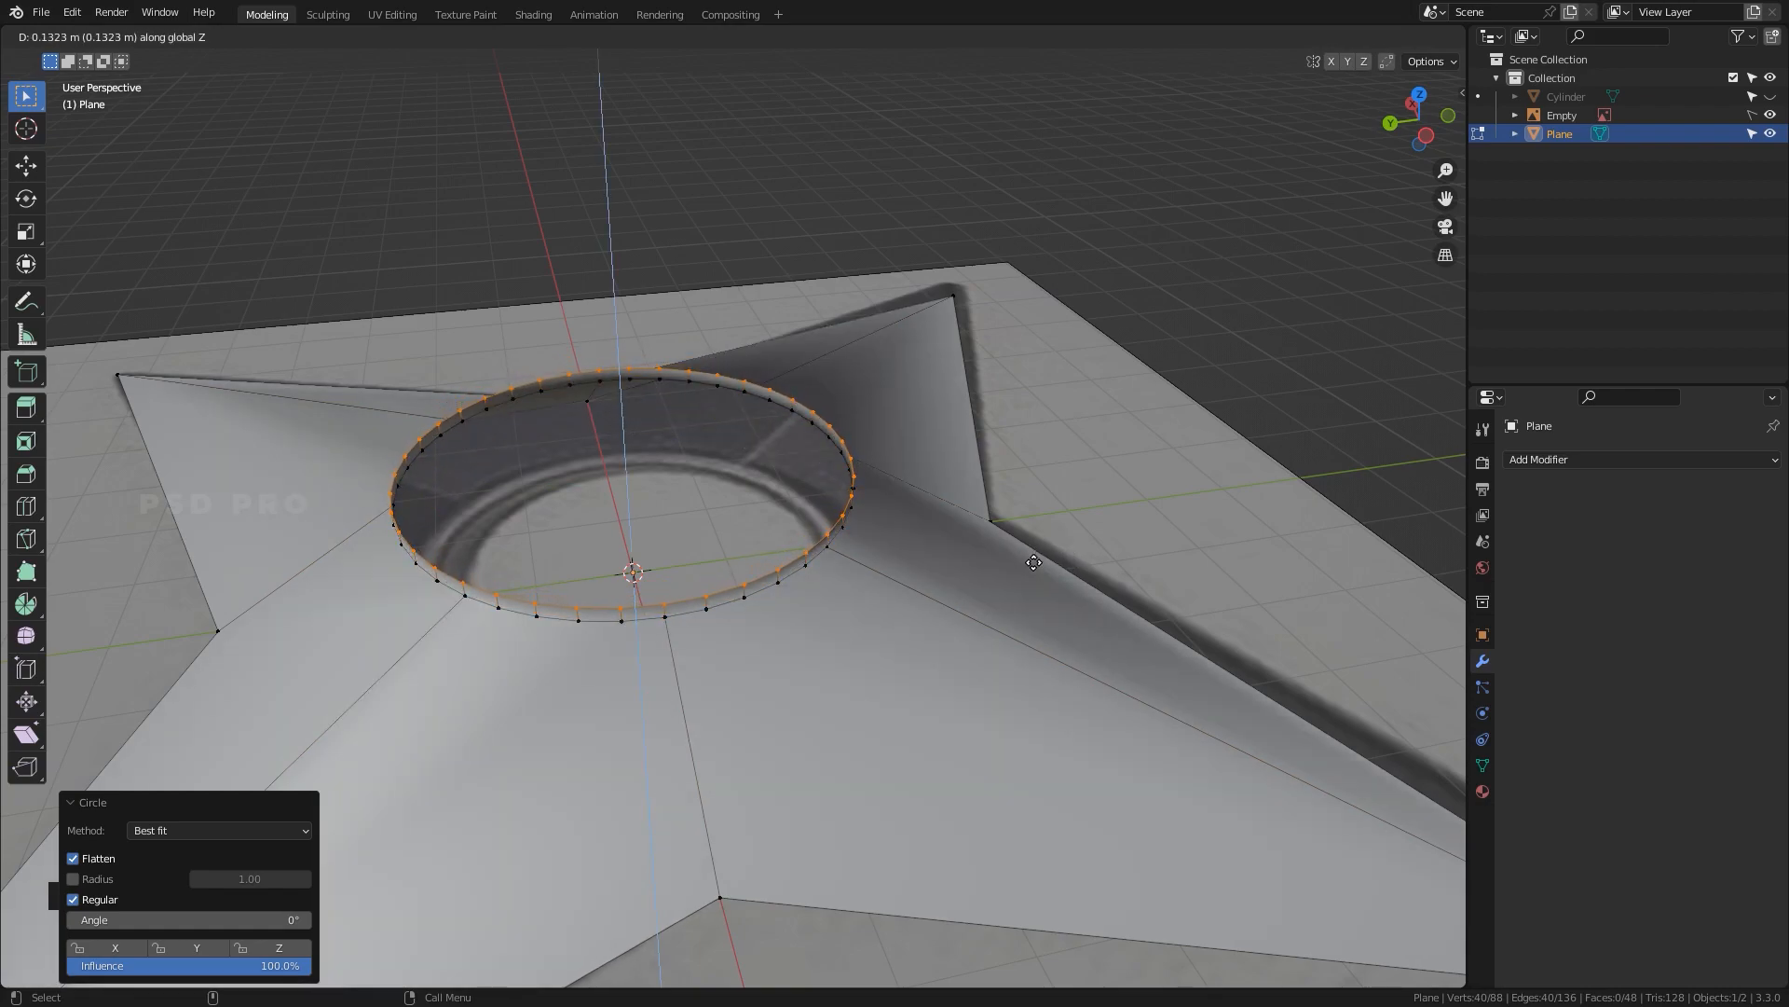
{"action": "left_click", "coordinate": [1033, 562]}
{"action": "middle_click_drag", "start_coordinate": [1069, 569], "coordinate": [647, 393]}
{"action": "left_click_drag", "start_coordinate": [624, 393], "coordinate": [623, 402]}
{"action": "middle_click_drag", "start_coordinate": [623, 403], "coordinate": [960, 513]}
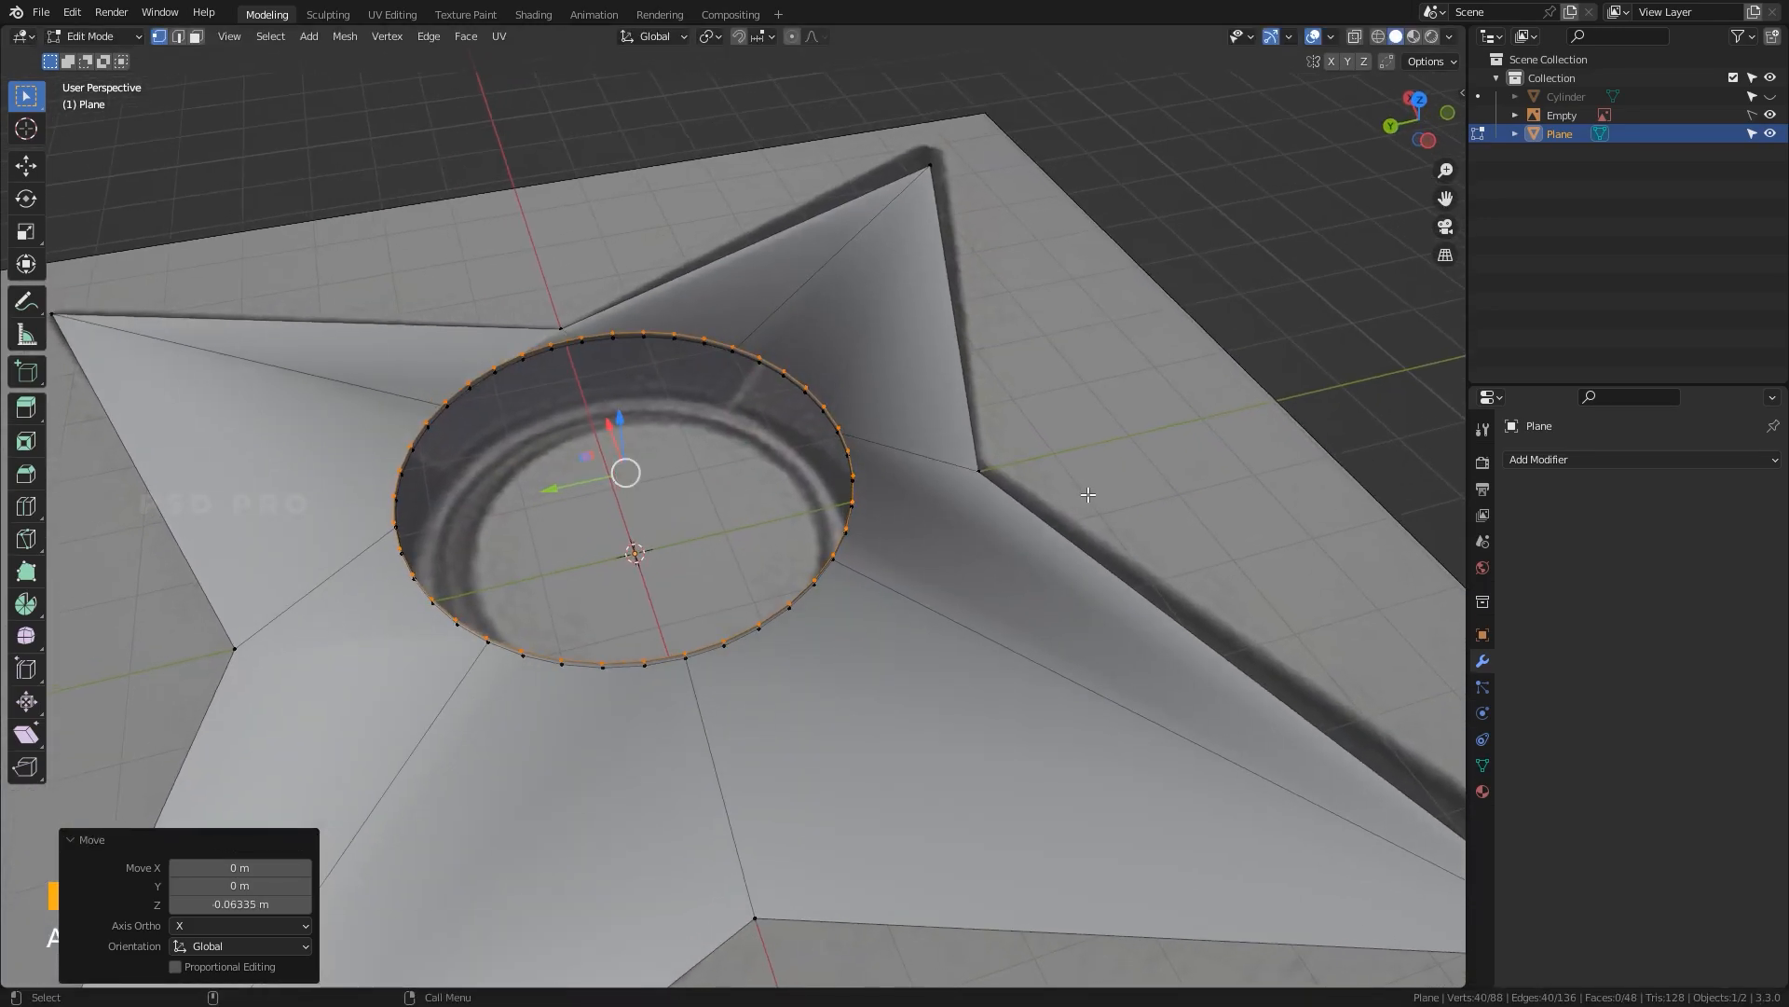
Extrude the rim loop inward at 0.938 scale and extrude its inner edge down about 1.18 m along Z to form the hole wall.
{"action": "key", "text": "e"}
{"action": "key", "text": "s"}
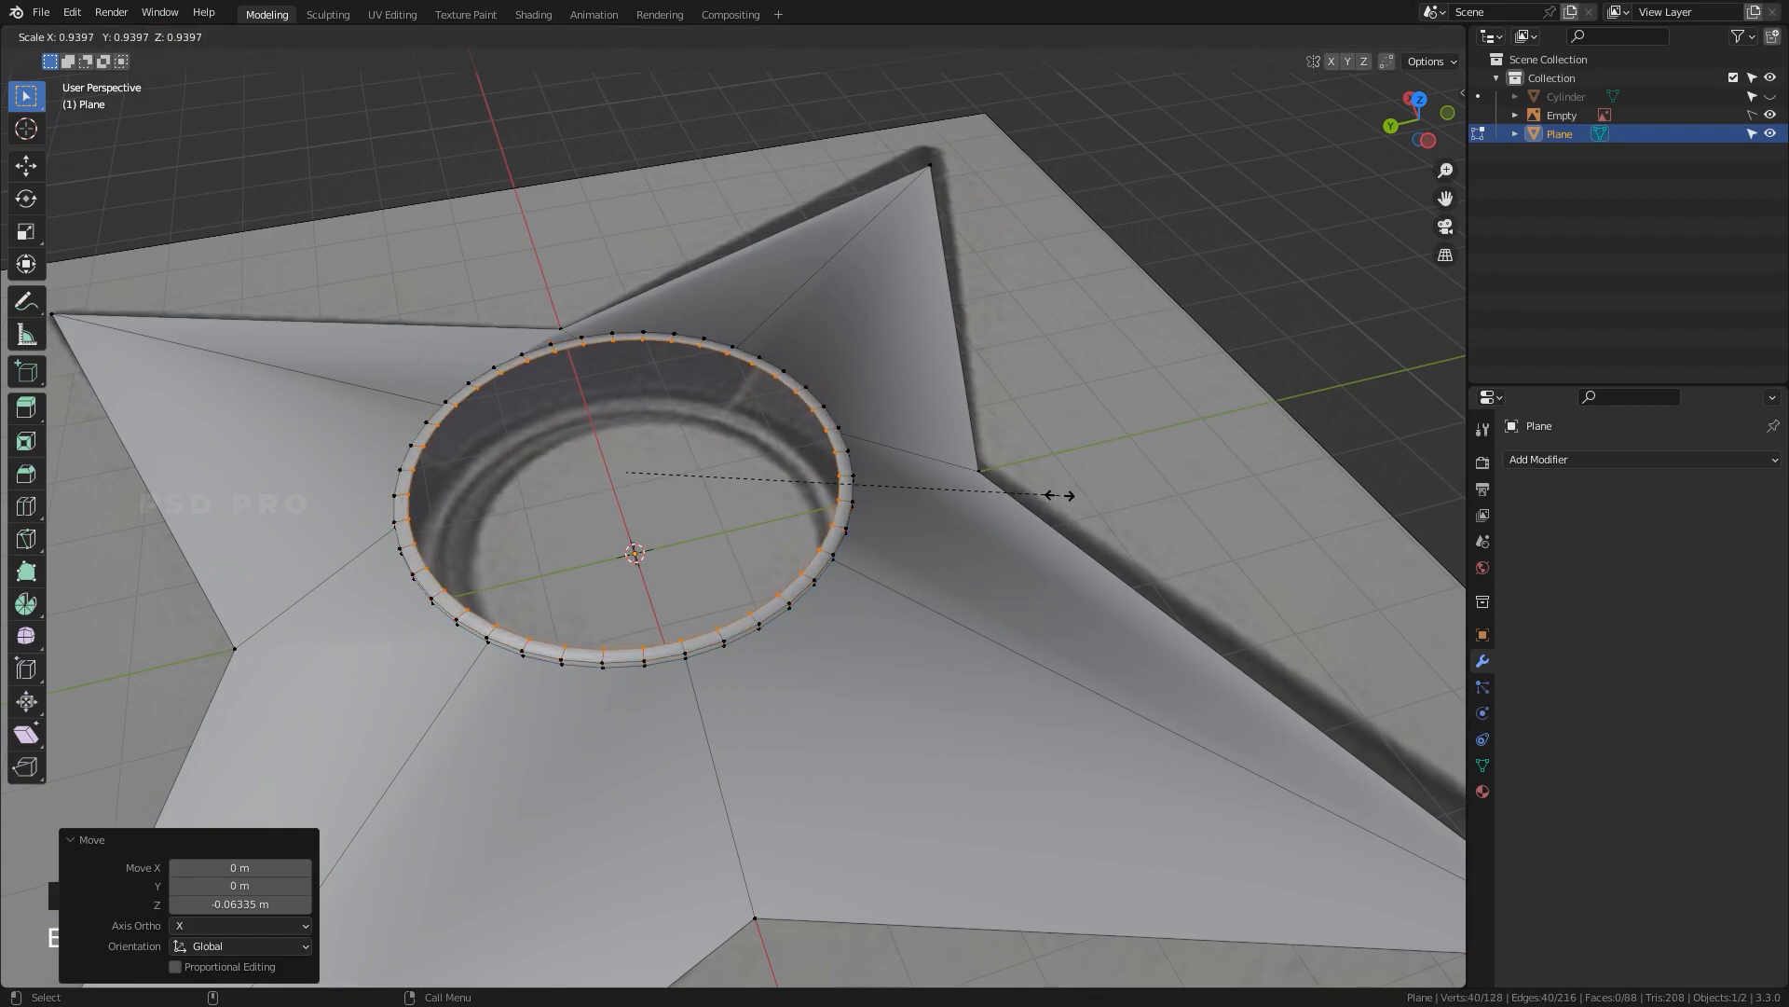
{"action": "left_click", "coordinate": [1058, 495]}
{"action": "middle_click_drag", "start_coordinate": [1009, 567], "coordinate": [867, 568]}
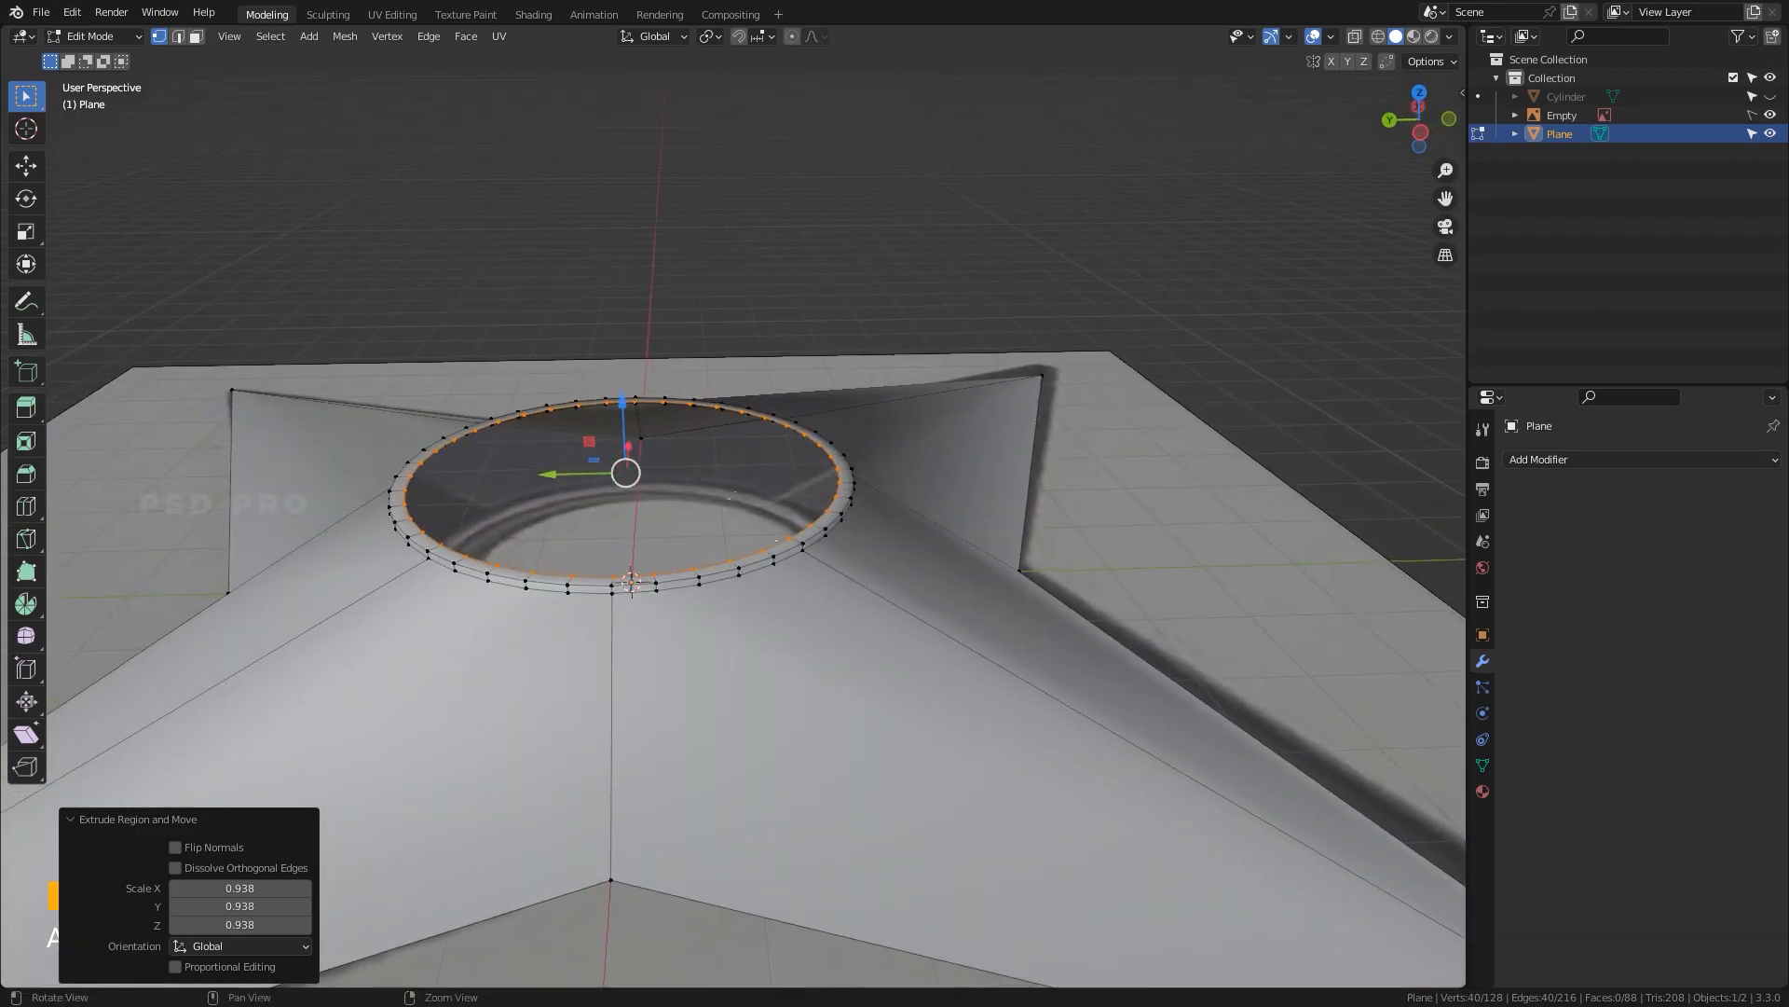
{"action": "left_click_drag", "start_coordinate": [626, 406], "coordinate": [644, 513]}
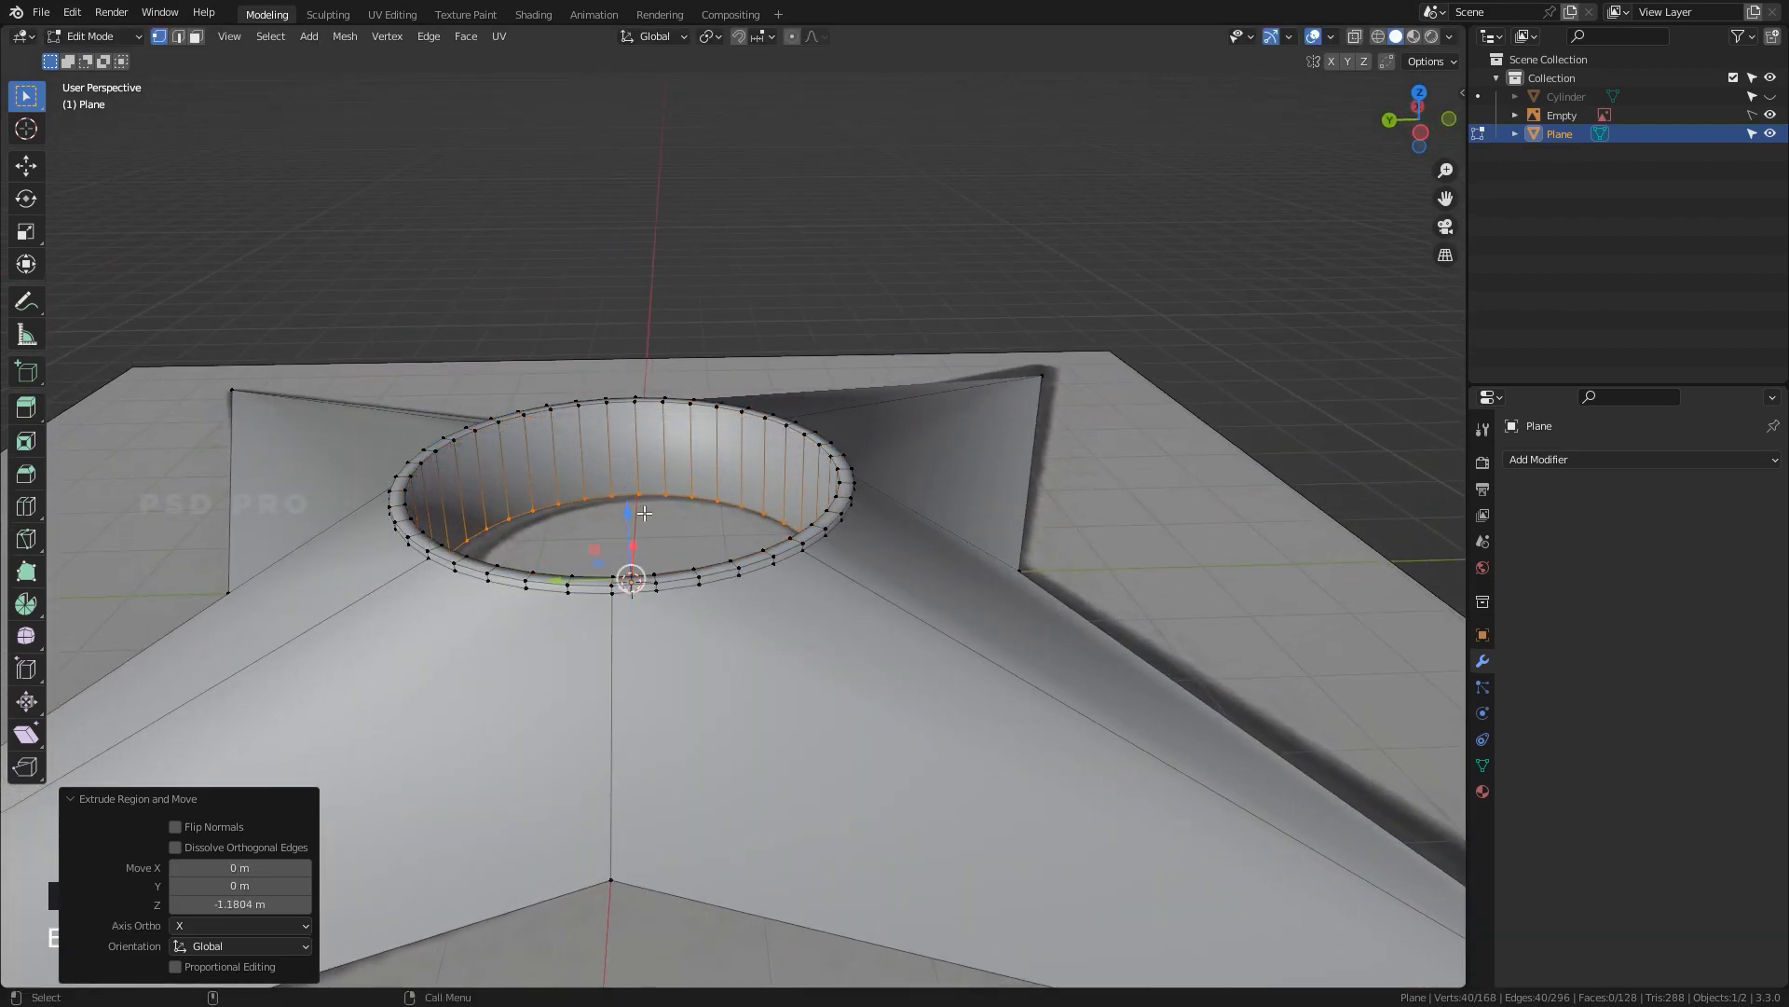
Select all lower vertices of the star and hole wall in left wireframe view and flatten them by scaling to 0 along Z.
{"action": "key", "text": "grave"}
{"action": "left_click", "coordinate": [448, 526]}
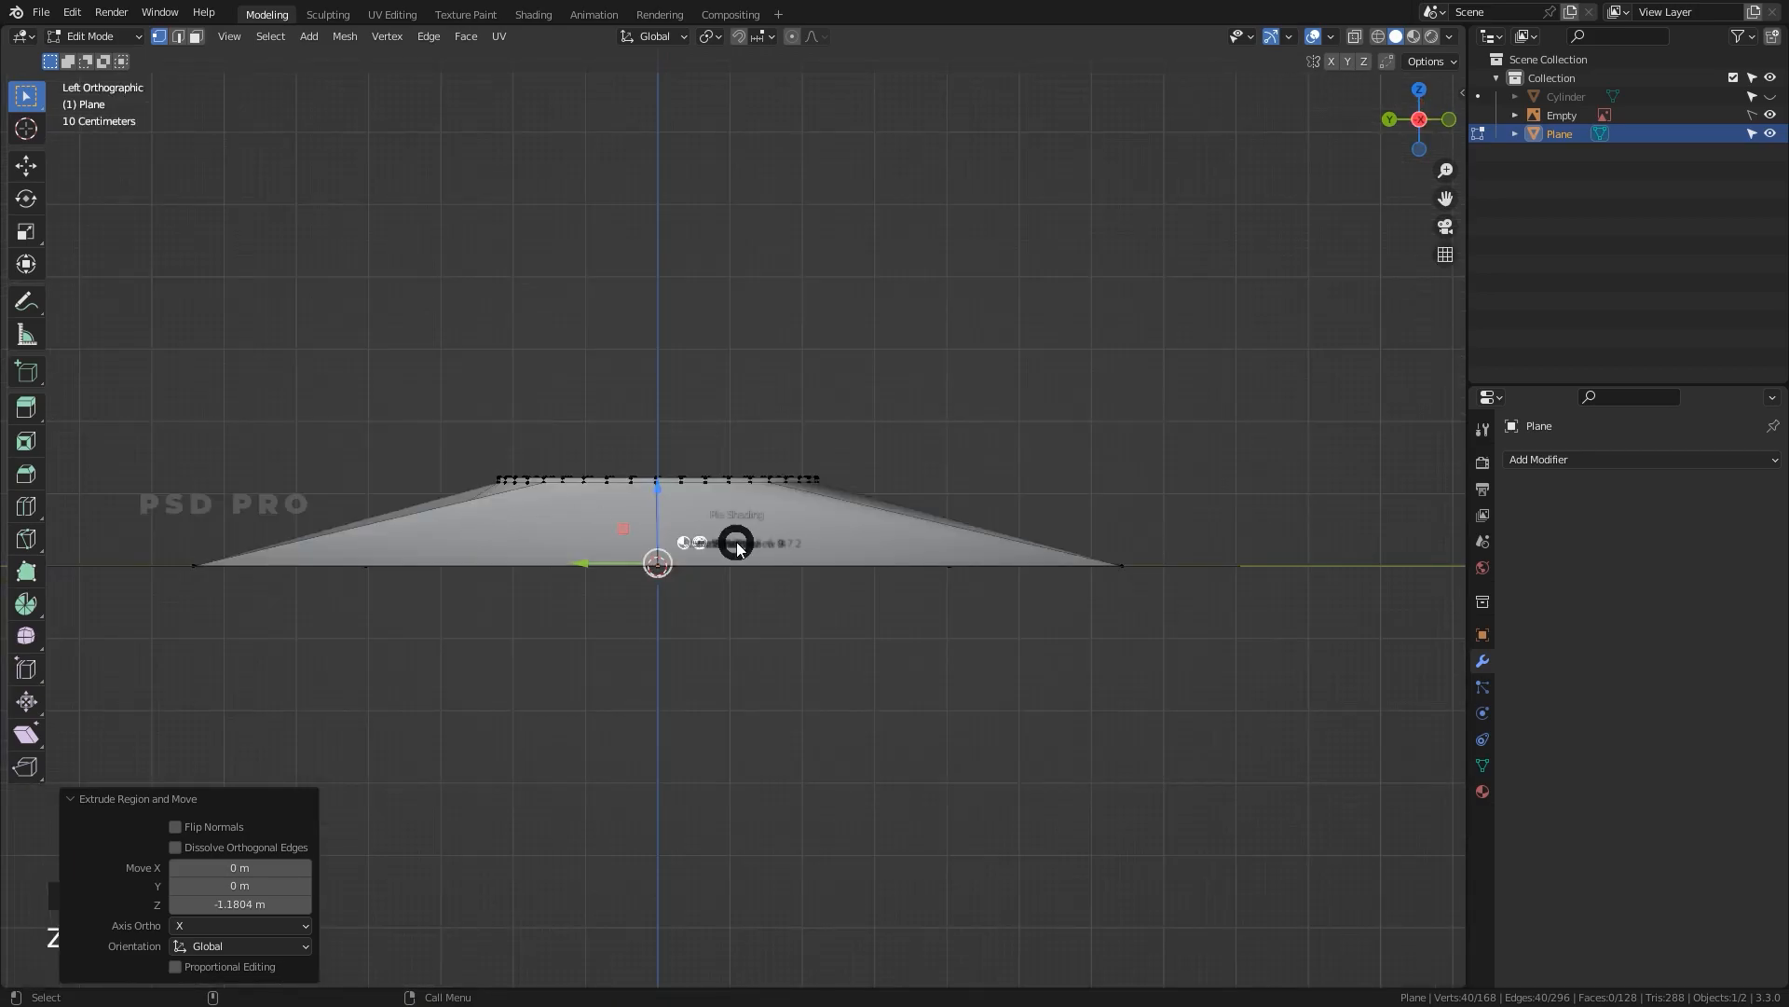
{"action": "key", "text": "z"}
{"action": "left_click", "coordinate": [581, 564]}
{"action": "scroll", "coordinate": [711, 571], "scroll_direction": "up", "scroll_amount": 4}
{"action": "scroll", "coordinate": [692, 546], "scroll_direction": "down", "scroll_amount": 4}
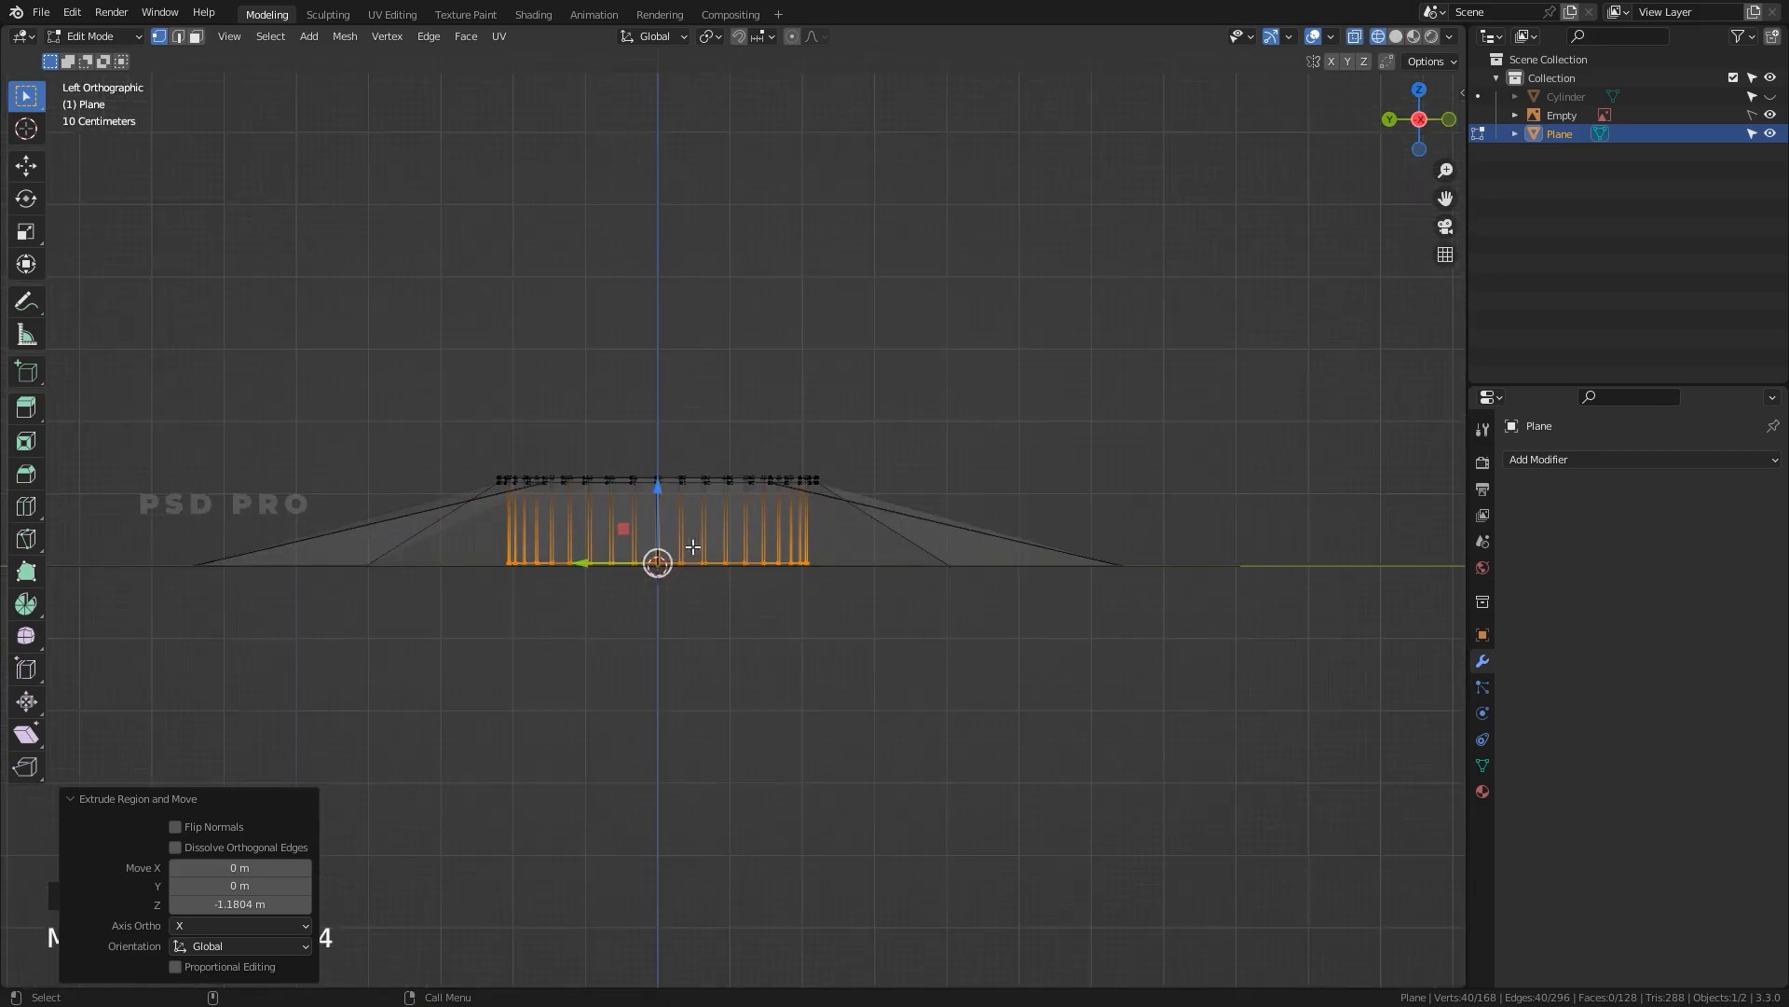
{"action": "key", "text": "Tab"}
{"action": "key", "text": "Tab"}
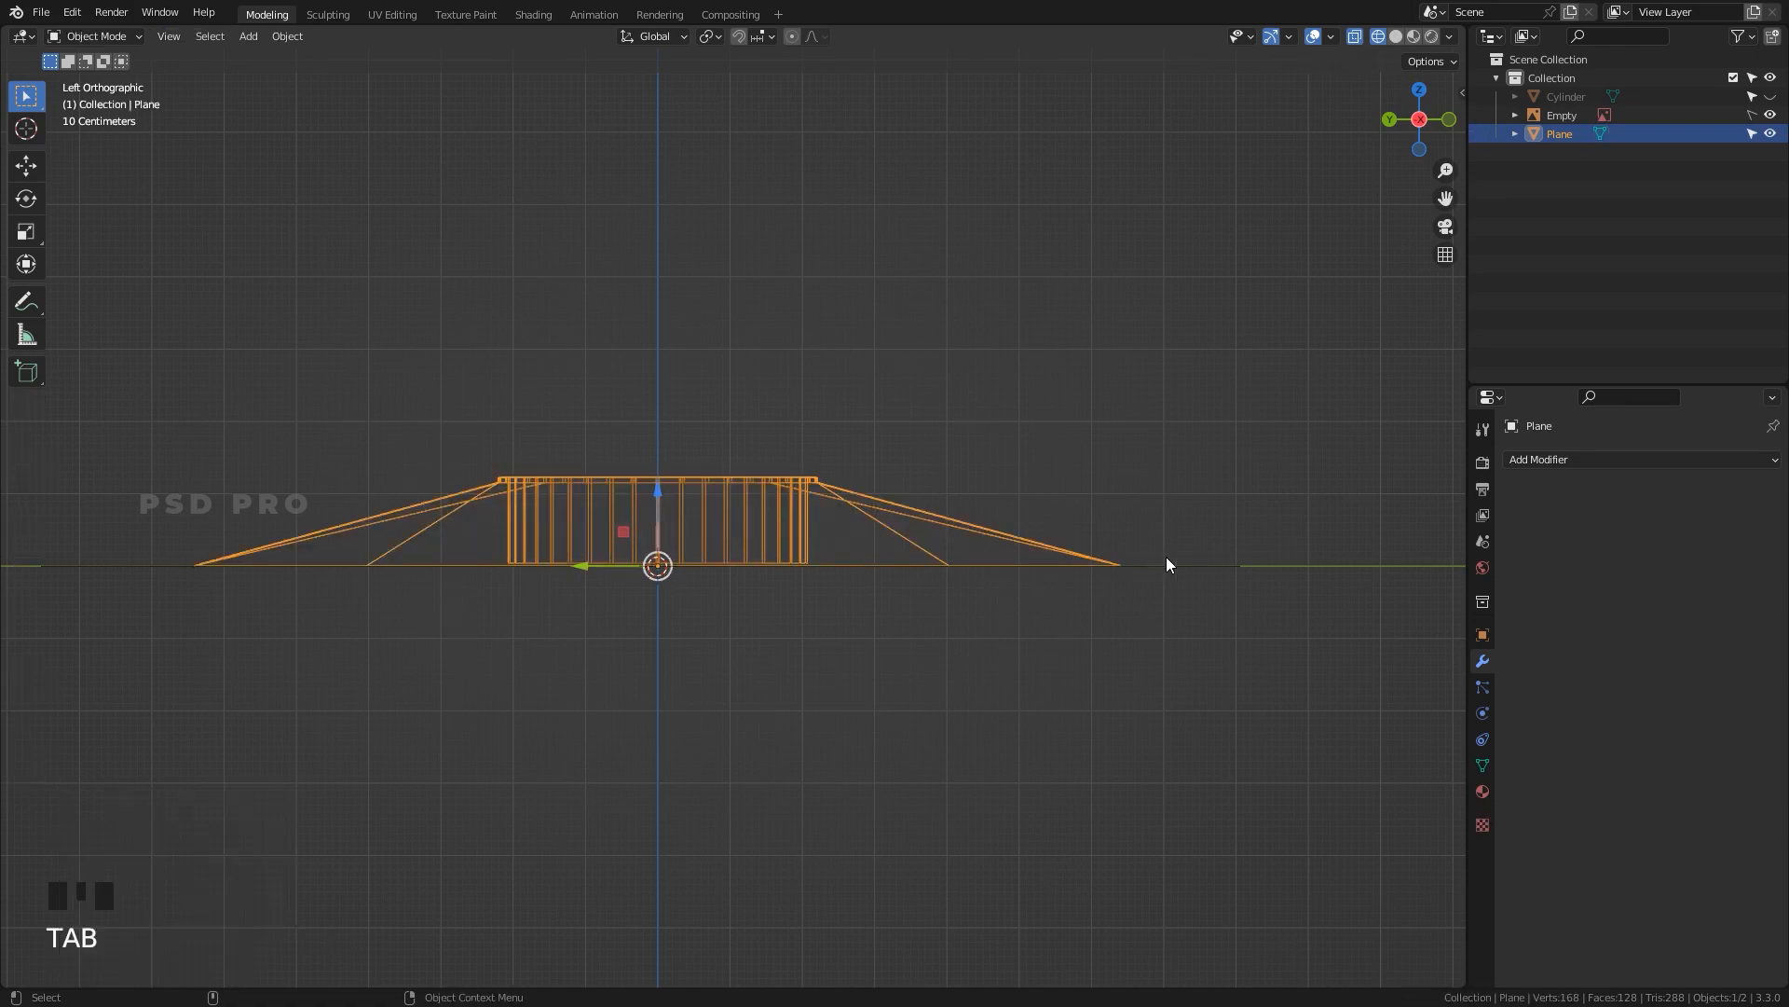
{"action": "key", "text": "a"}
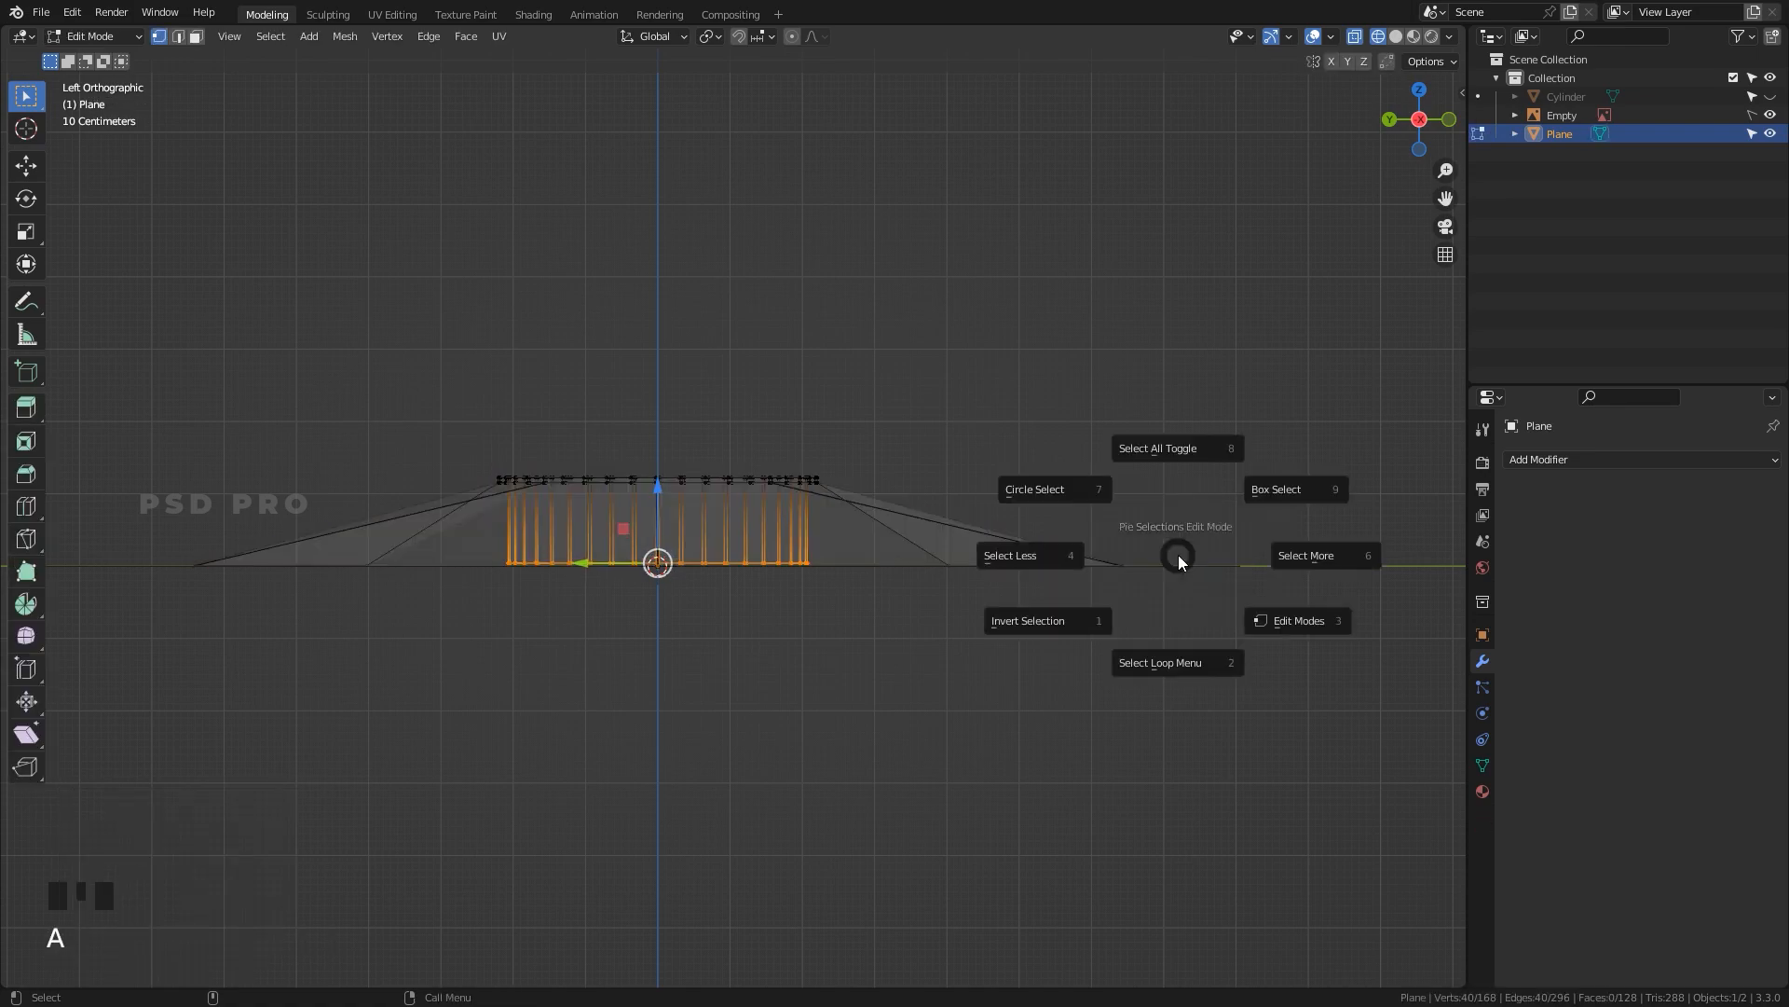
{"action": "key", "text": "a"}
{"action": "left_click", "coordinate": [1171, 607]}
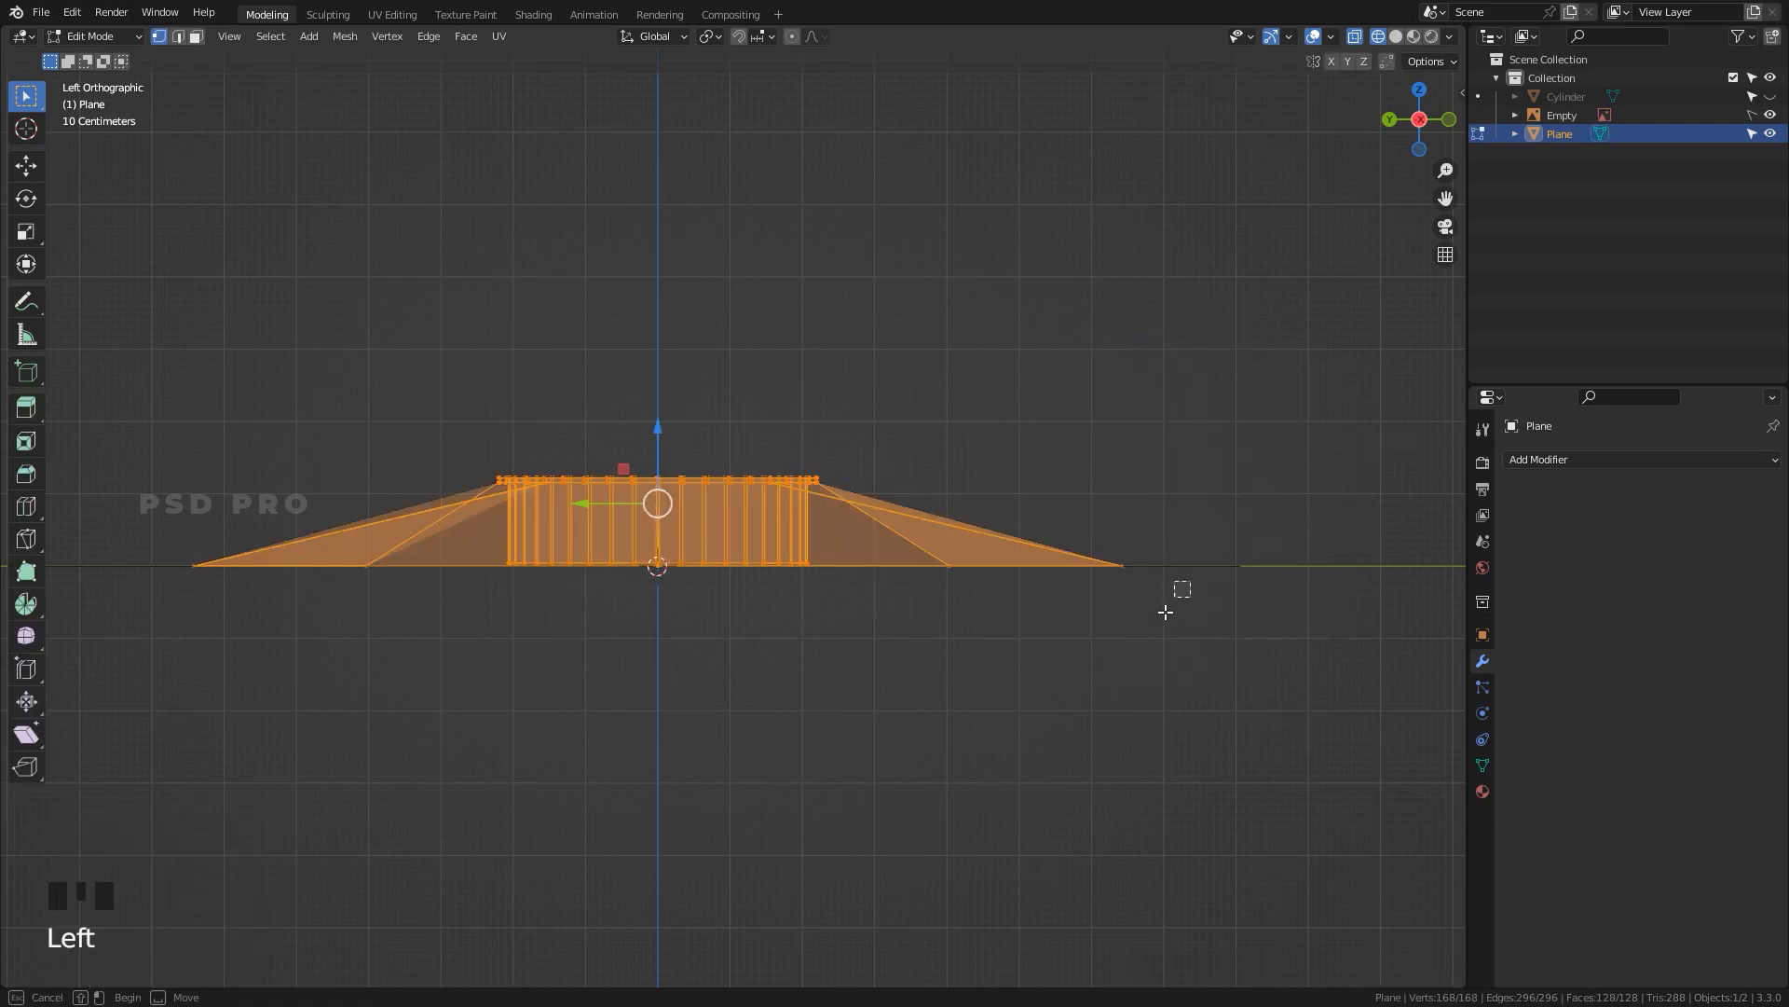
{"action": "left_click_drag", "start_coordinate": [1105, 579], "coordinate": [149, 647]}
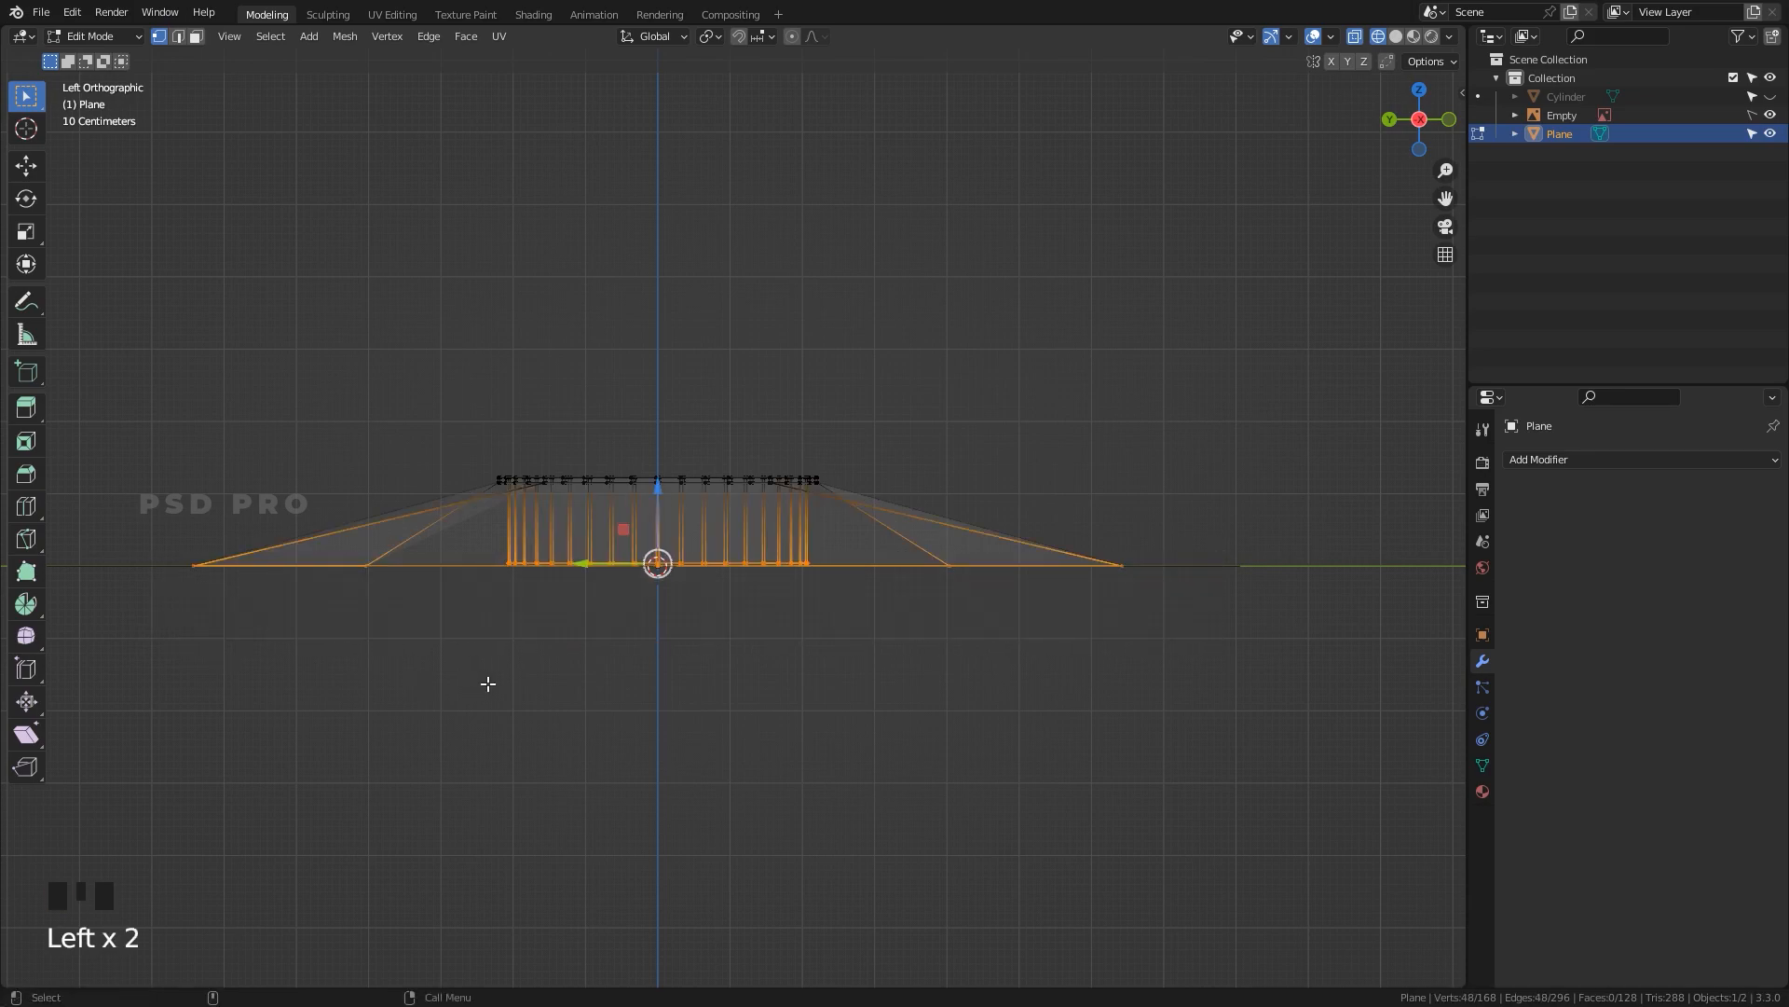
{"action": "type", "text": "s"}
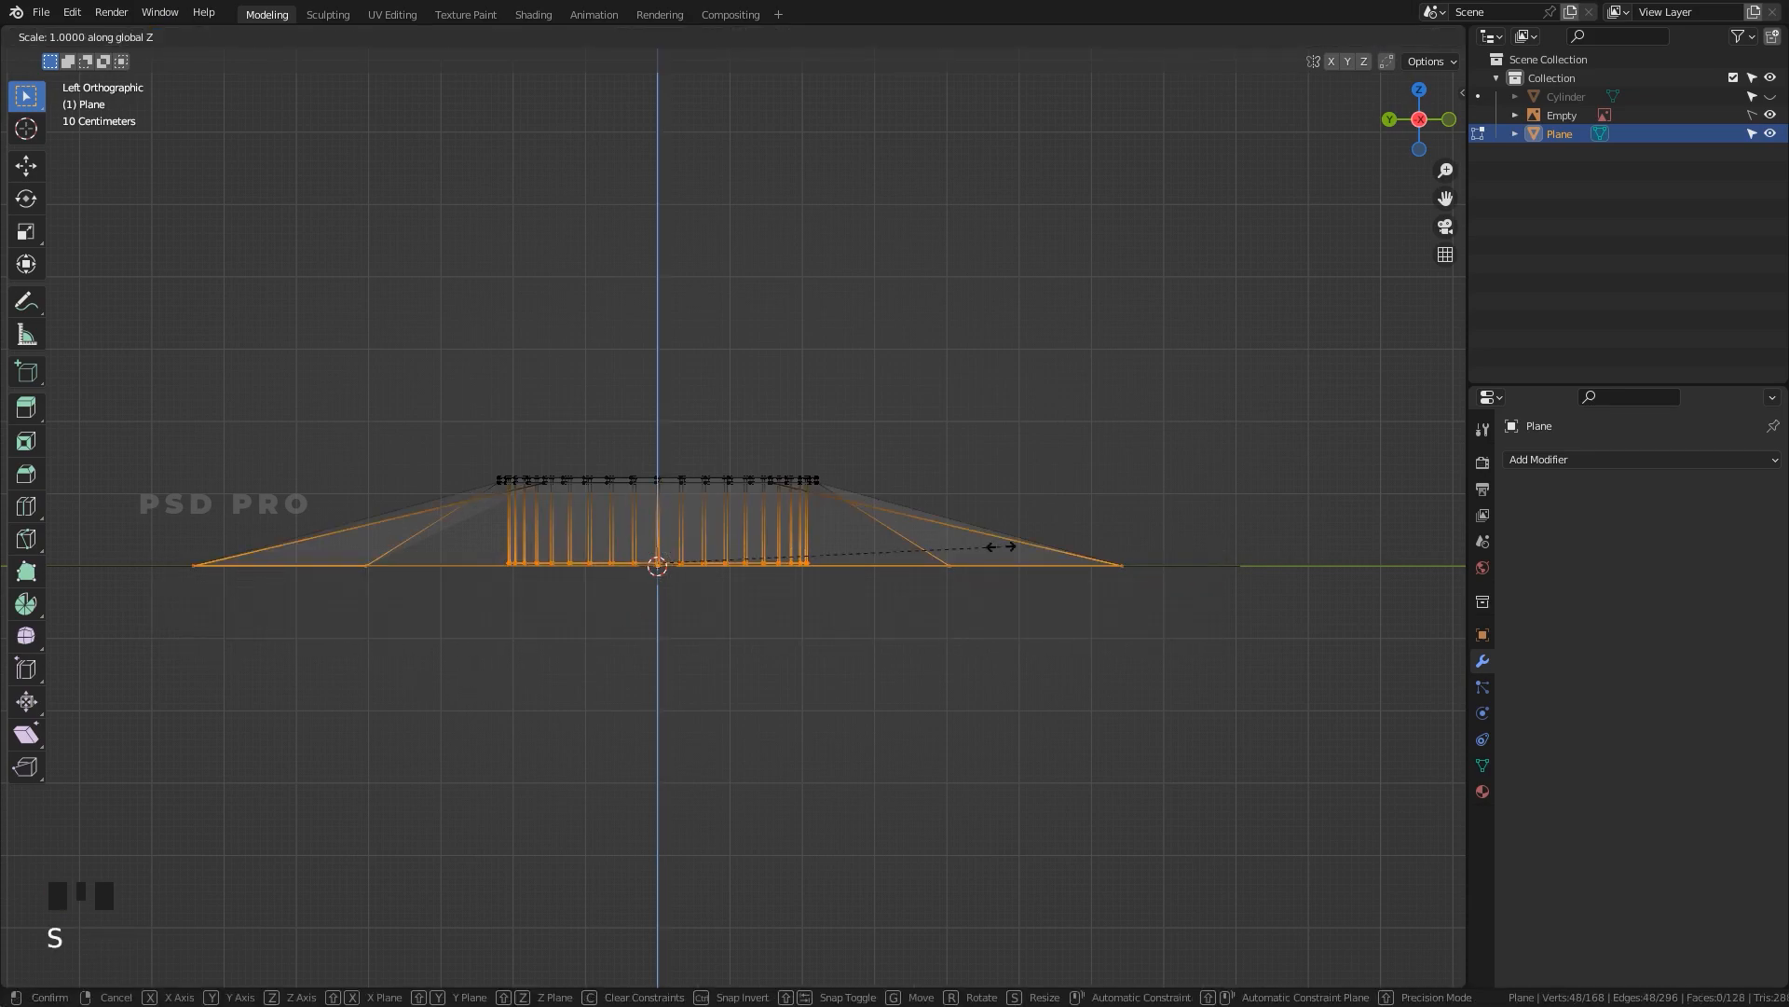
{"action": "type", "text": "0"}
{"action": "key", "text": "Return"}
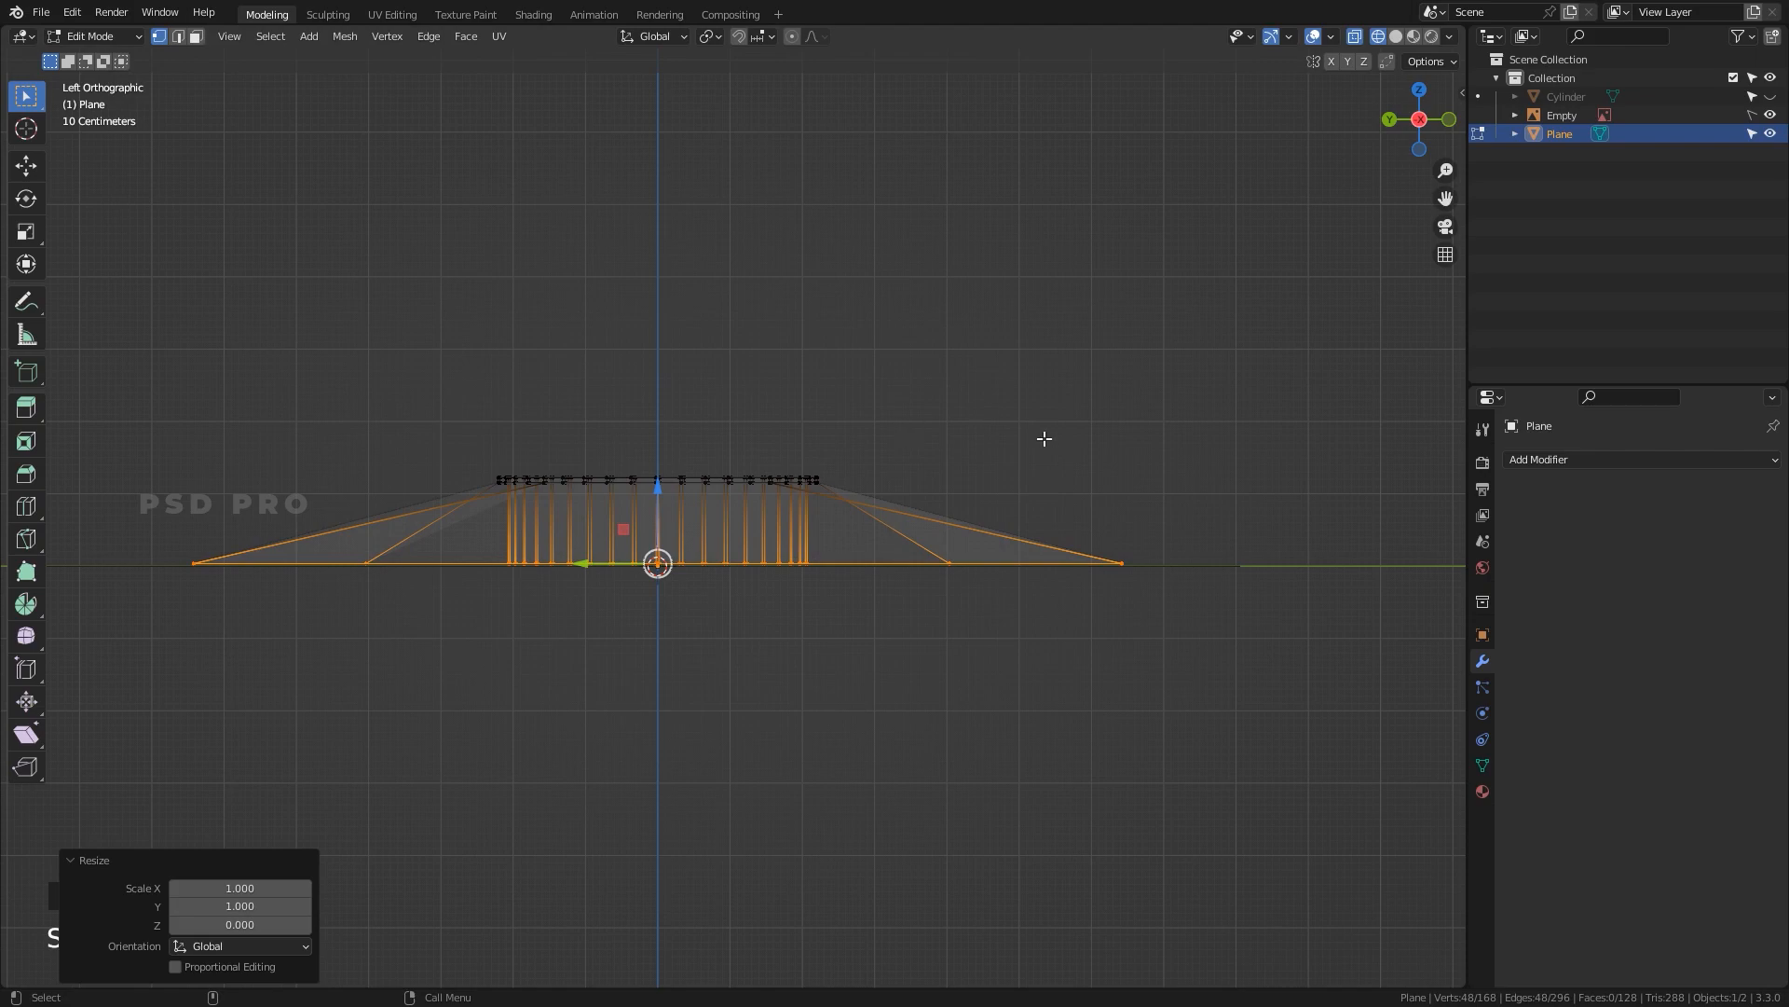
Return the star to Object Mode in solid shading and apply Shade Flat to it.
{"action": "scroll", "coordinate": [783, 615], "scroll_direction": "up", "scroll_amount": 7}
{"action": "mouse_move", "coordinate": [464, 618]}
{"action": "left_mouse_down"}
{"action": "mouse_move", "coordinate": [464, 658]}
{"action": "mouse_move", "coordinate": [468, 623]}
{"action": "left_mouse_up"}
{"action": "scroll", "coordinate": [891, 736], "scroll_direction": "down", "scroll_amount": 3}
{"action": "scroll", "coordinate": [910, 640], "scroll_direction": "down", "scroll_amount": 3}
{"action": "left_click_drag", "start_coordinate": [910, 640], "coordinate": [896, 615], "text": "alt"}
{"action": "mouse_move", "coordinate": [897, 615]}
{"action": "right_mouse_down", "text": "alt"}
{"action": "mouse_move", "coordinate": [939, 607]}
{"action": "mouse_move", "coordinate": [851, 665]}
{"action": "right_mouse_up", "text": "alt"}
{"action": "left_click_drag", "start_coordinate": [851, 666], "coordinate": [890, 667], "text": "alt"}
{"action": "key", "text": "z"}
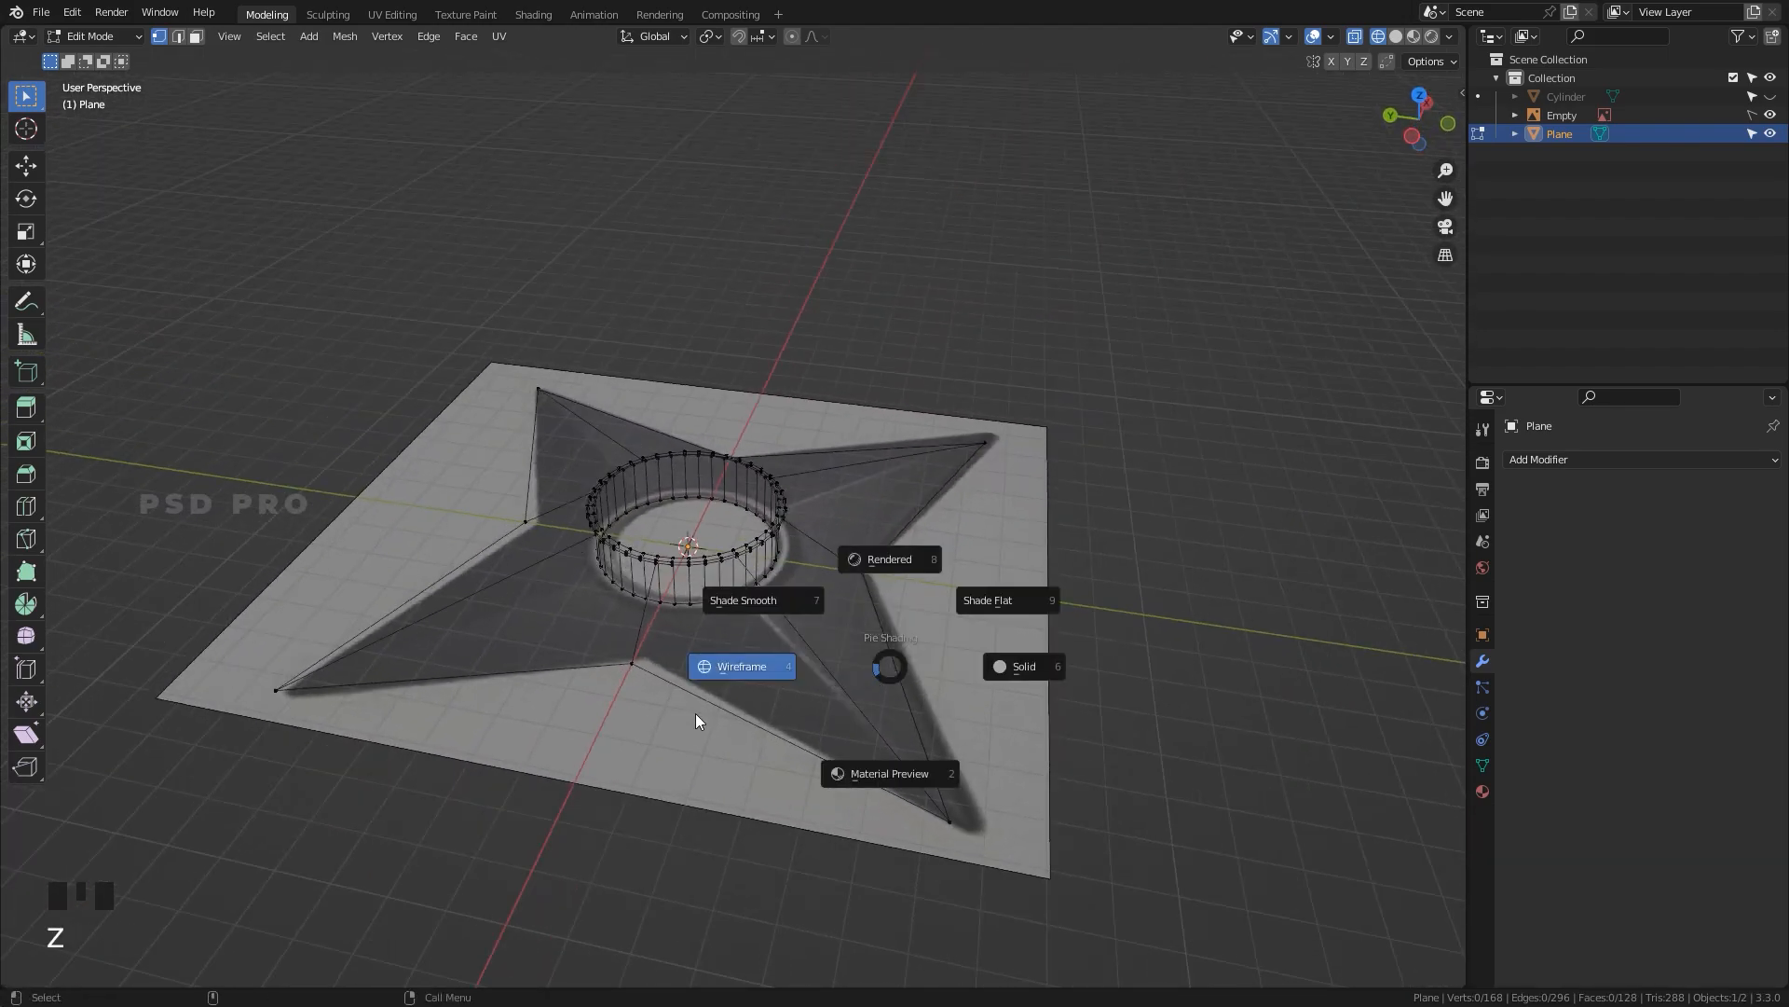
{"action": "left_click", "coordinate": [1043, 665]}
{"action": "mouse_move", "coordinate": [1218, 623]}
{"action": "left_mouse_down", "text": "alt"}
{"action": "mouse_move", "coordinate": [923, 652]}
{"action": "mouse_move", "coordinate": [951, 708]}
{"action": "mouse_move", "coordinate": [935, 724]}
{"action": "mouse_move", "coordinate": [822, 670]}
{"action": "left_mouse_up", "text": "alt"}
{"action": "key", "text": "Tab"}
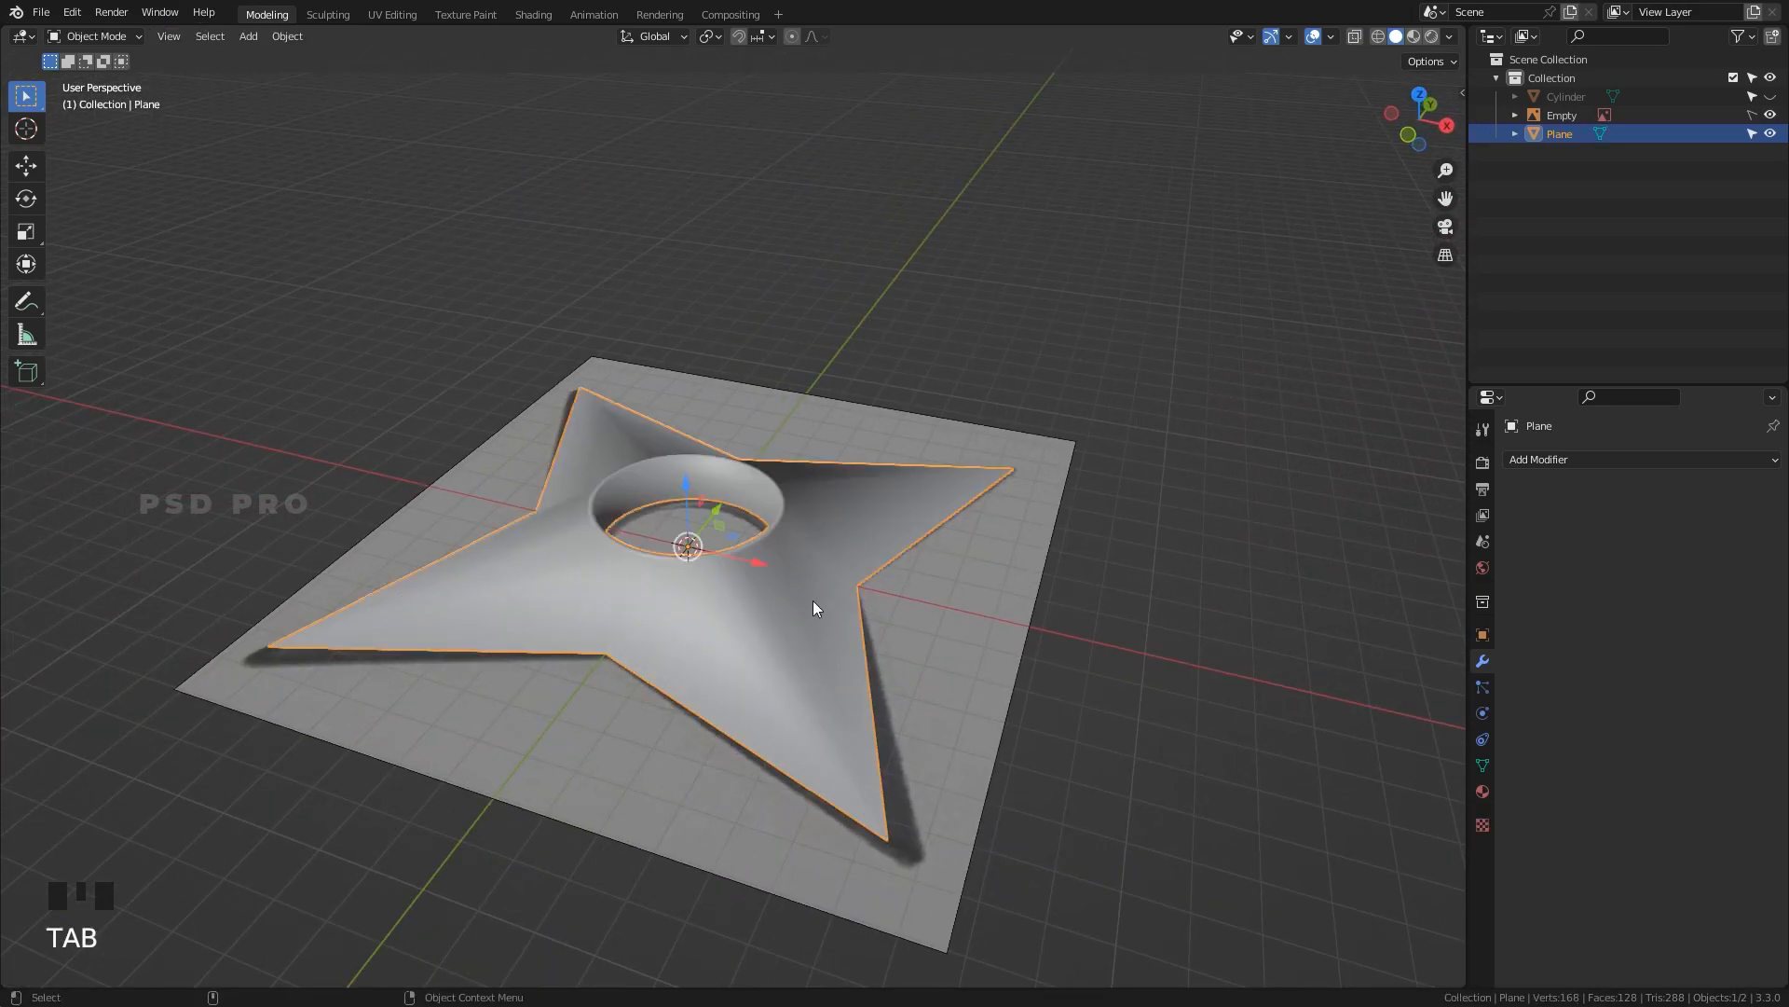
{"action": "right_click", "coordinate": [802, 584]}
{"action": "left_click", "coordinate": [796, 621]}
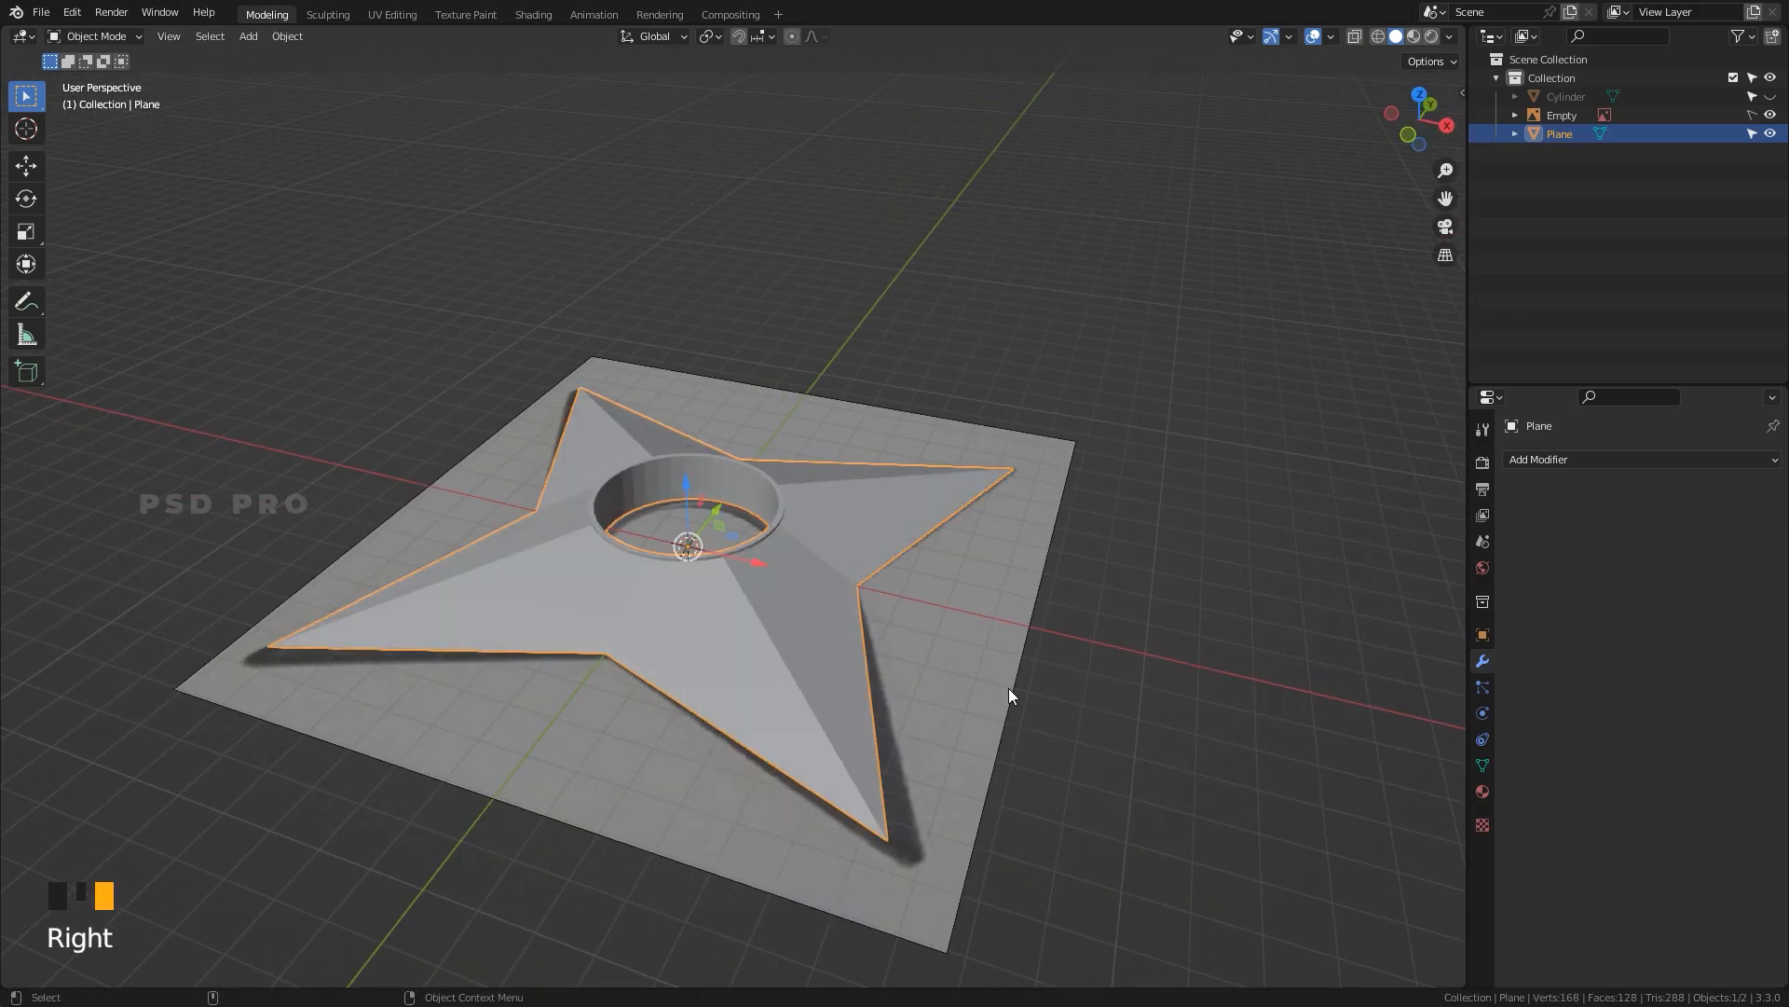
Add a Mirror modifier to the star with only the Z axis enabled.
{"action": "left_click", "coordinate": [1565, 463]}
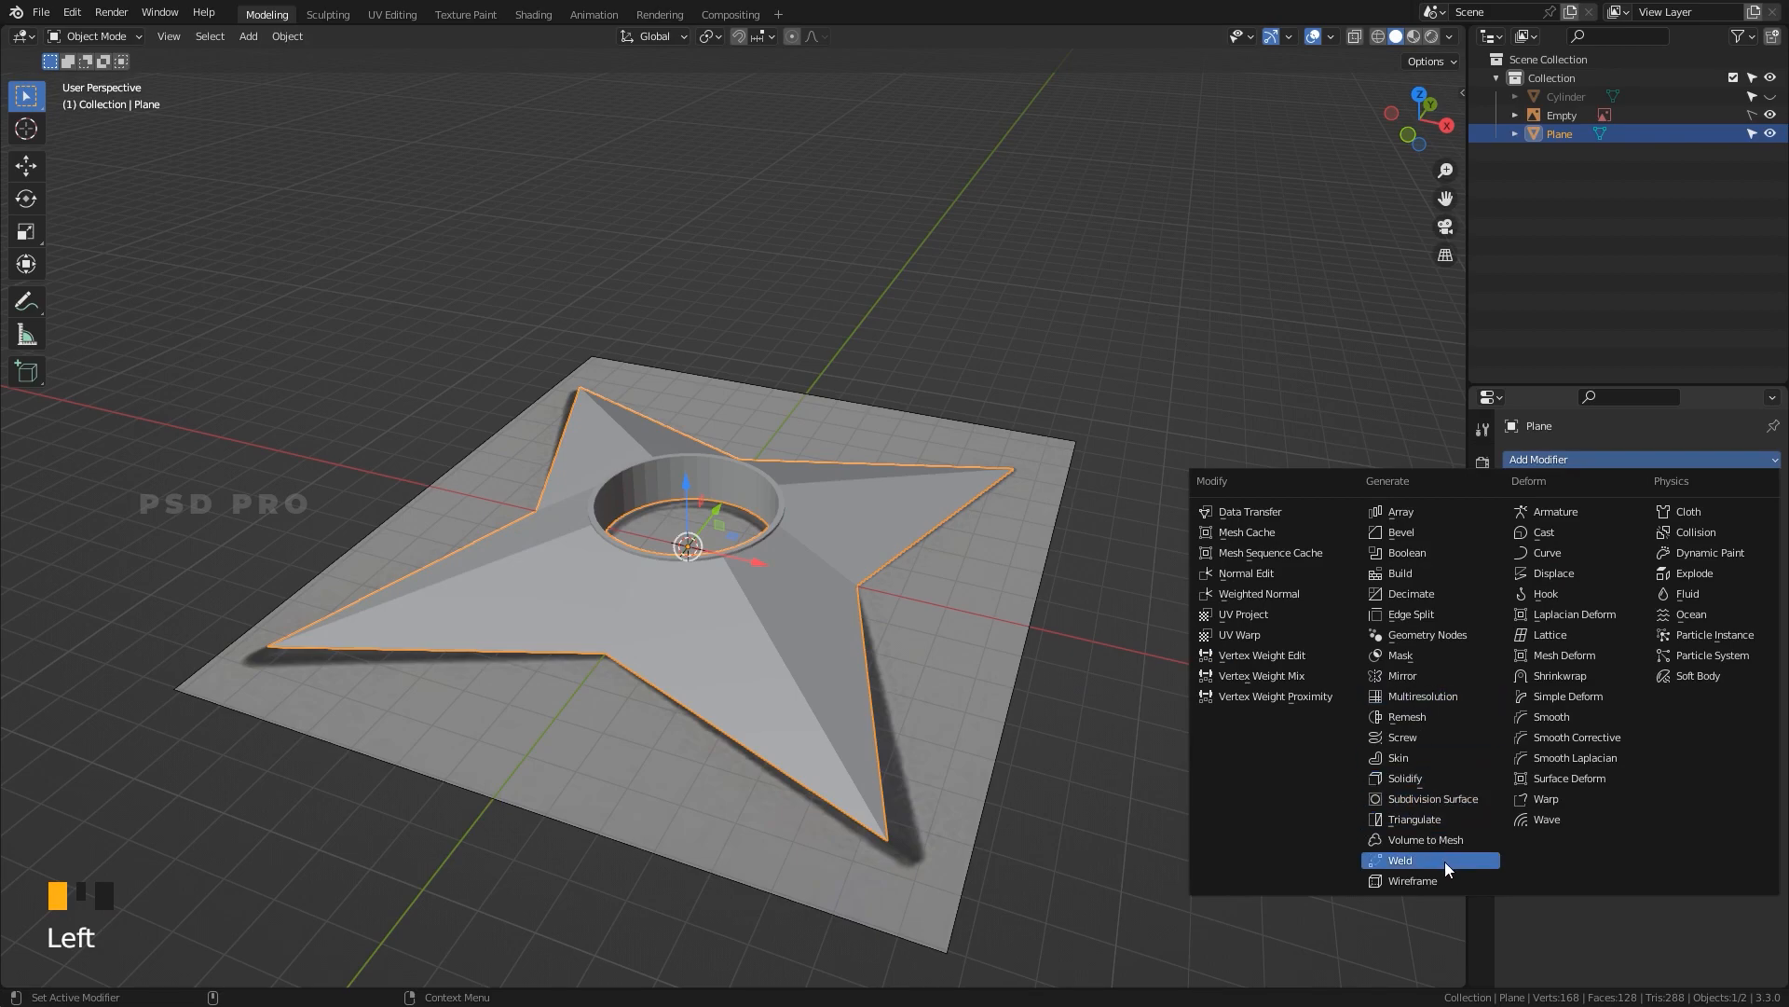
{"action": "left_click", "coordinate": [1423, 675]}
{"action": "left_click", "coordinate": [1731, 520]}
{"action": "left_click_drag", "start_coordinate": [969, 644], "coordinate": [969, 606], "text": "alt"}
Hide the reference image empty in the viewport and inspect the mirrored shuriken.
{"action": "left_click", "coordinate": [1680, 186]}
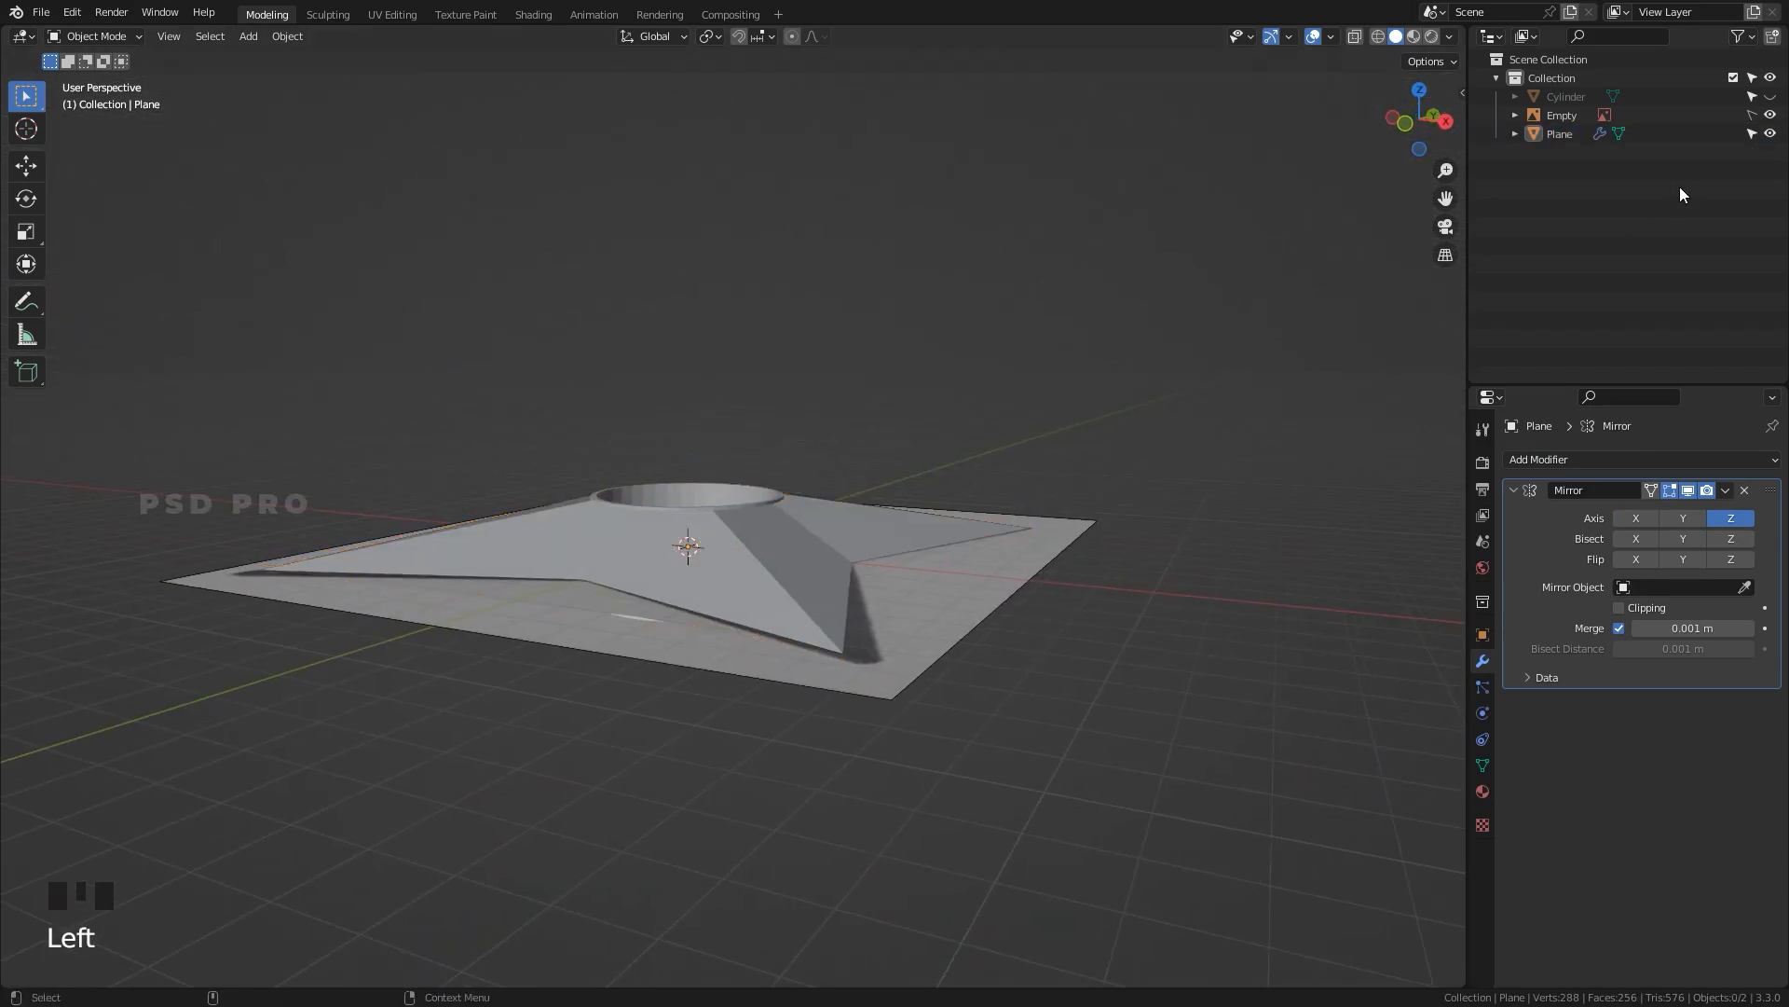
{"action": "left_click", "coordinate": [1771, 115]}
{"action": "left_click_drag", "start_coordinate": [992, 445], "coordinate": [984, 714], "text": "alt"}
Create a new material for the shuriken and set its base color to black.
{"action": "left_click", "coordinate": [971, 455]}
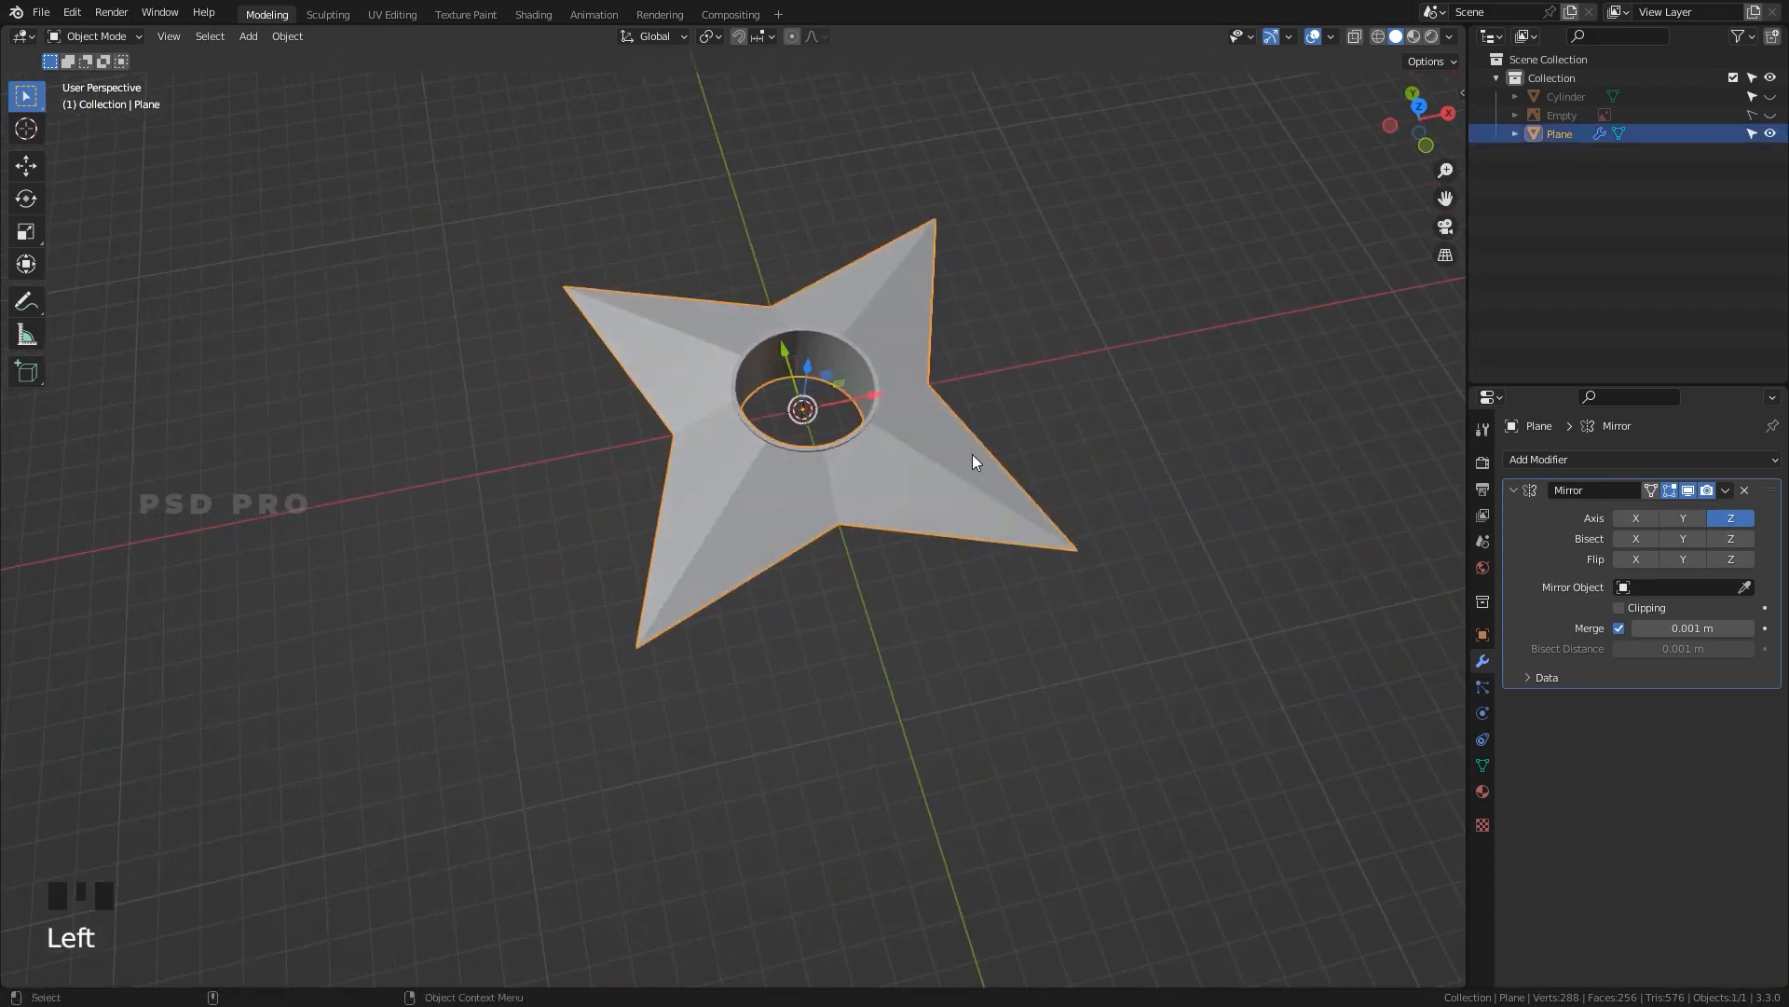
{"action": "left_click", "coordinate": [1483, 791]}
{"action": "left_click", "coordinate": [1658, 536]}
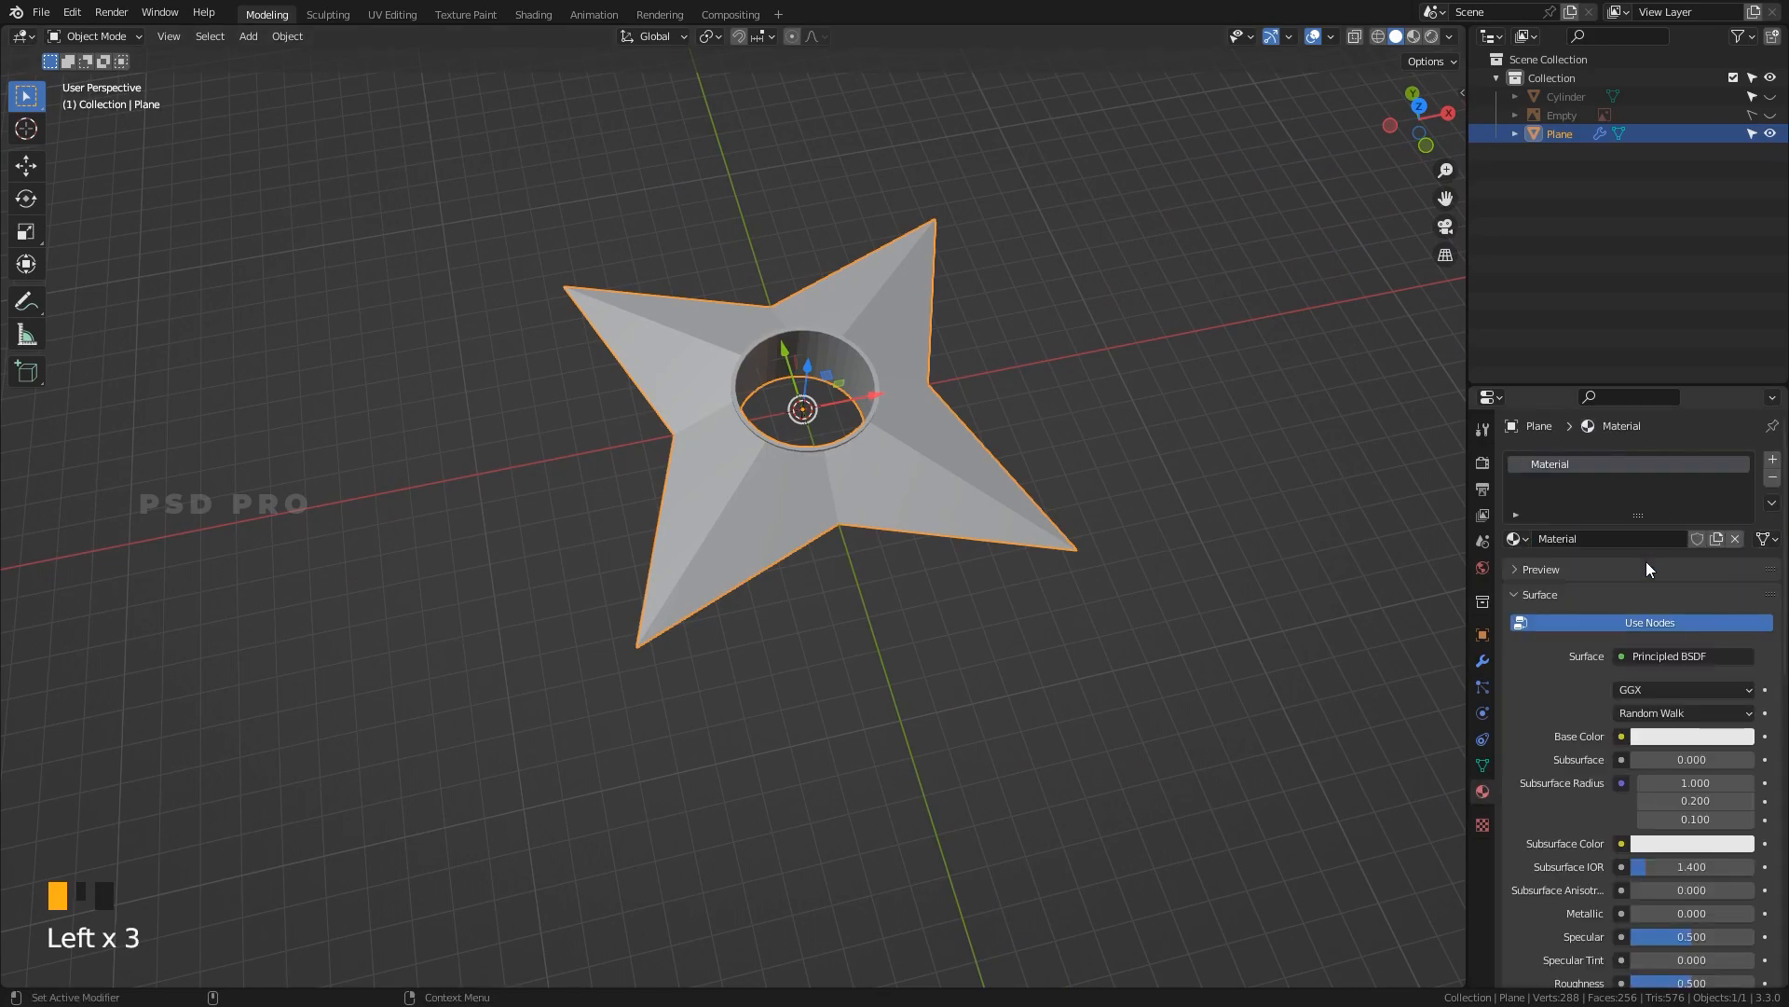
{"action": "left_click", "coordinate": [1670, 736]}
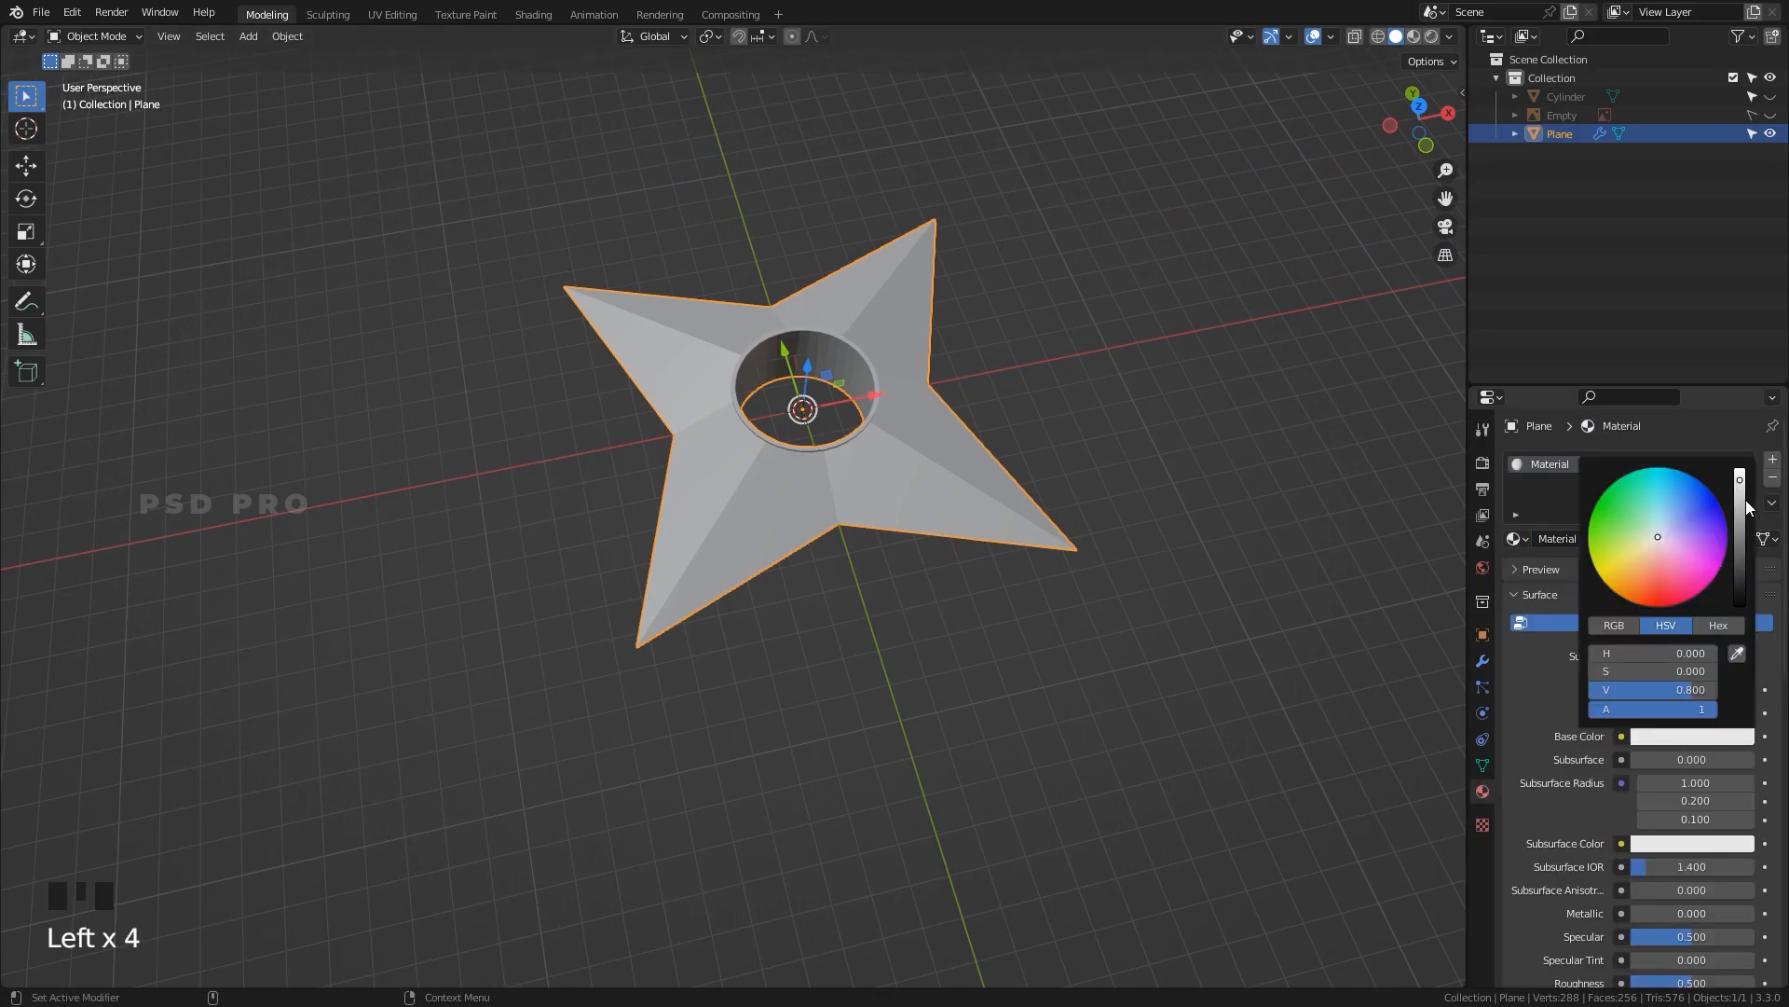
{"action": "left_click_drag", "start_coordinate": [1746, 505], "coordinate": [1742, 615]}
Show the shuriken in Material Preview shading and switch to the Shading workspace.
{"action": "middle_click", "coordinate": [1285, 637], "text": "alt"}
{"action": "middle_click_drag", "start_coordinate": [1285, 637], "coordinate": [1253, 624], "text": "alt"}
{"action": "middle_click_drag", "start_coordinate": [1042, 580], "coordinate": [903, 559], "text": "alt"}
{"action": "right_click_drag", "start_coordinate": [903, 559], "coordinate": [732, 508], "text": "alt"}
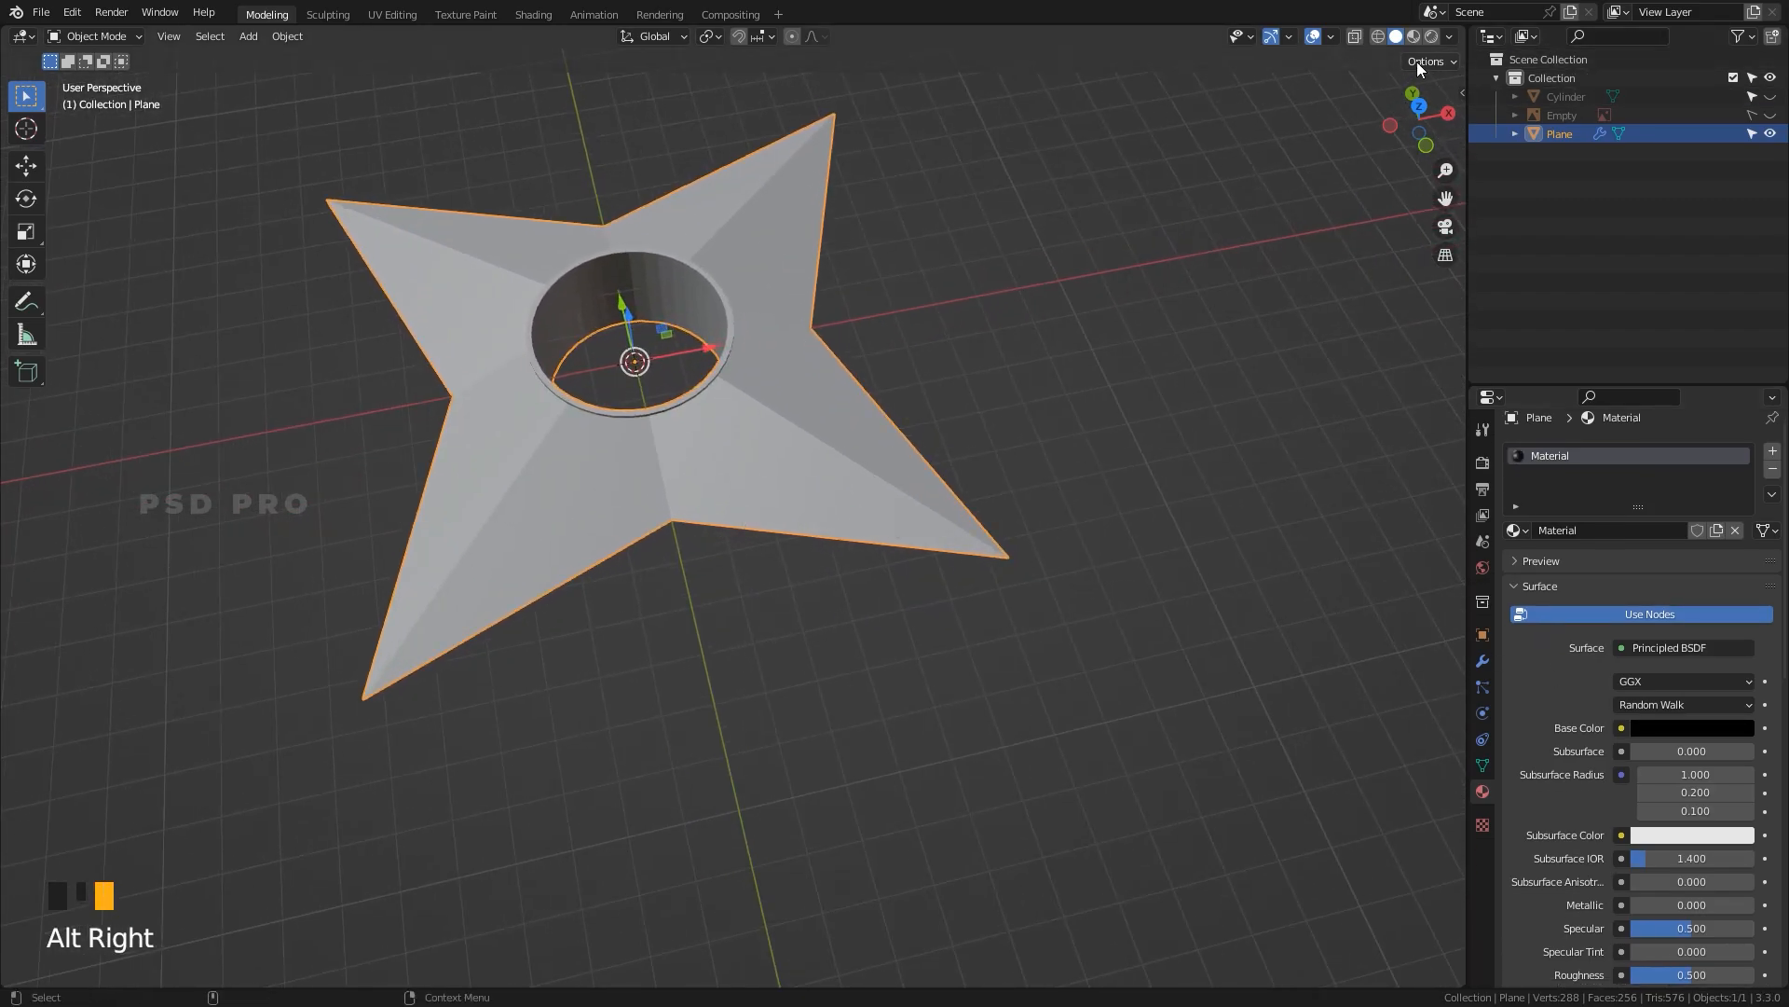
{"action": "left_click", "coordinate": [1415, 38]}
{"action": "left_click_drag", "start_coordinate": [1004, 463], "coordinate": [1118, 416], "text": "alt"}
{"action": "middle_click_drag", "start_coordinate": [1186, 446], "coordinate": [1239, 592], "text": "alt"}
{"action": "right_click_drag", "start_coordinate": [1137, 520], "coordinate": [1129, 477], "text": "alt"}
{"action": "mouse_move", "coordinate": [1132, 476]}
{"action": "left_mouse_down", "text": "alt"}
{"action": "mouse_move", "coordinate": [1159, 452]}
{"action": "mouse_move", "coordinate": [1145, 450]}
{"action": "left_mouse_up", "text": "alt"}
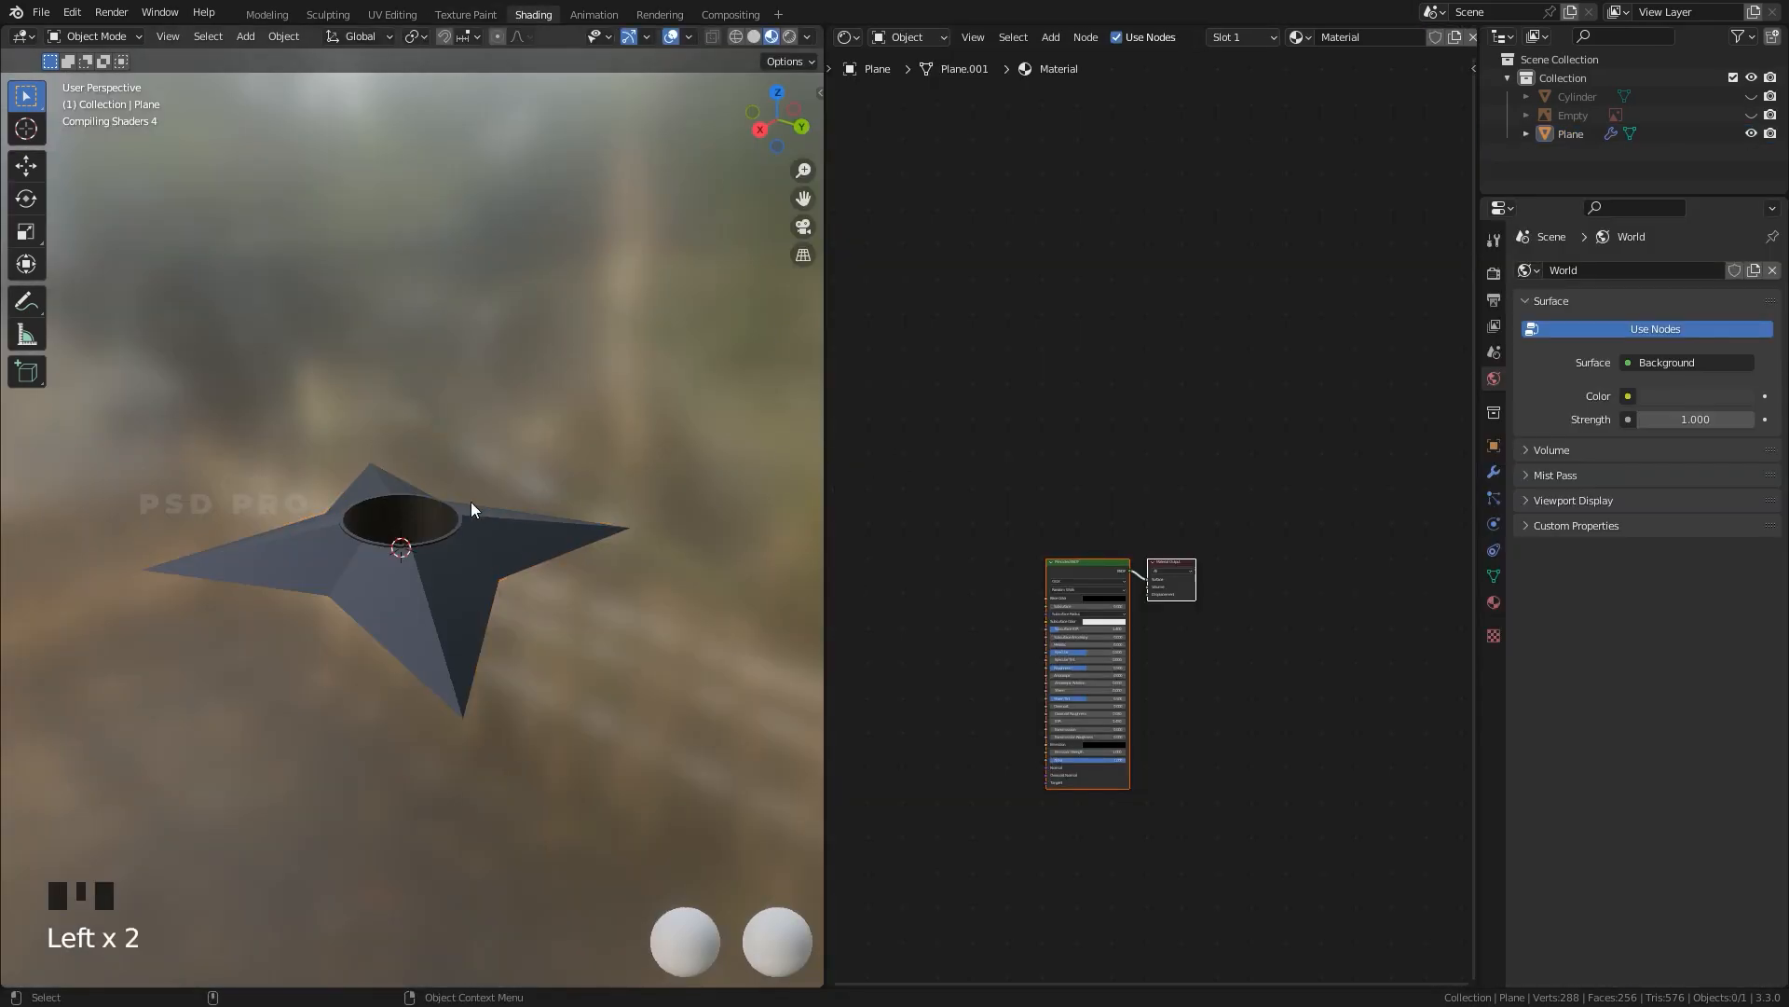
Set the Principled BSDF node to Metallic 1.000, Specular 1.000 and Roughness 0.132.
{"action": "right_click_drag", "start_coordinate": [472, 501], "coordinate": [511, 451], "text": "alt"}
{"action": "left_click_drag", "start_coordinate": [512, 451], "coordinate": [619, 406], "text": "alt"}
{"action": "right_click_drag", "start_coordinate": [622, 411], "coordinate": [627, 535], "text": "alt"}
{"action": "left_click_drag", "start_coordinate": [627, 535], "coordinate": [583, 533], "text": "alt"}
{"action": "right_click_drag", "start_coordinate": [1184, 662], "coordinate": [1232, 679], "text": "alt"}
{"action": "left_click_drag", "start_coordinate": [1202, 818], "coordinate": [1329, 492], "text": "alt"}
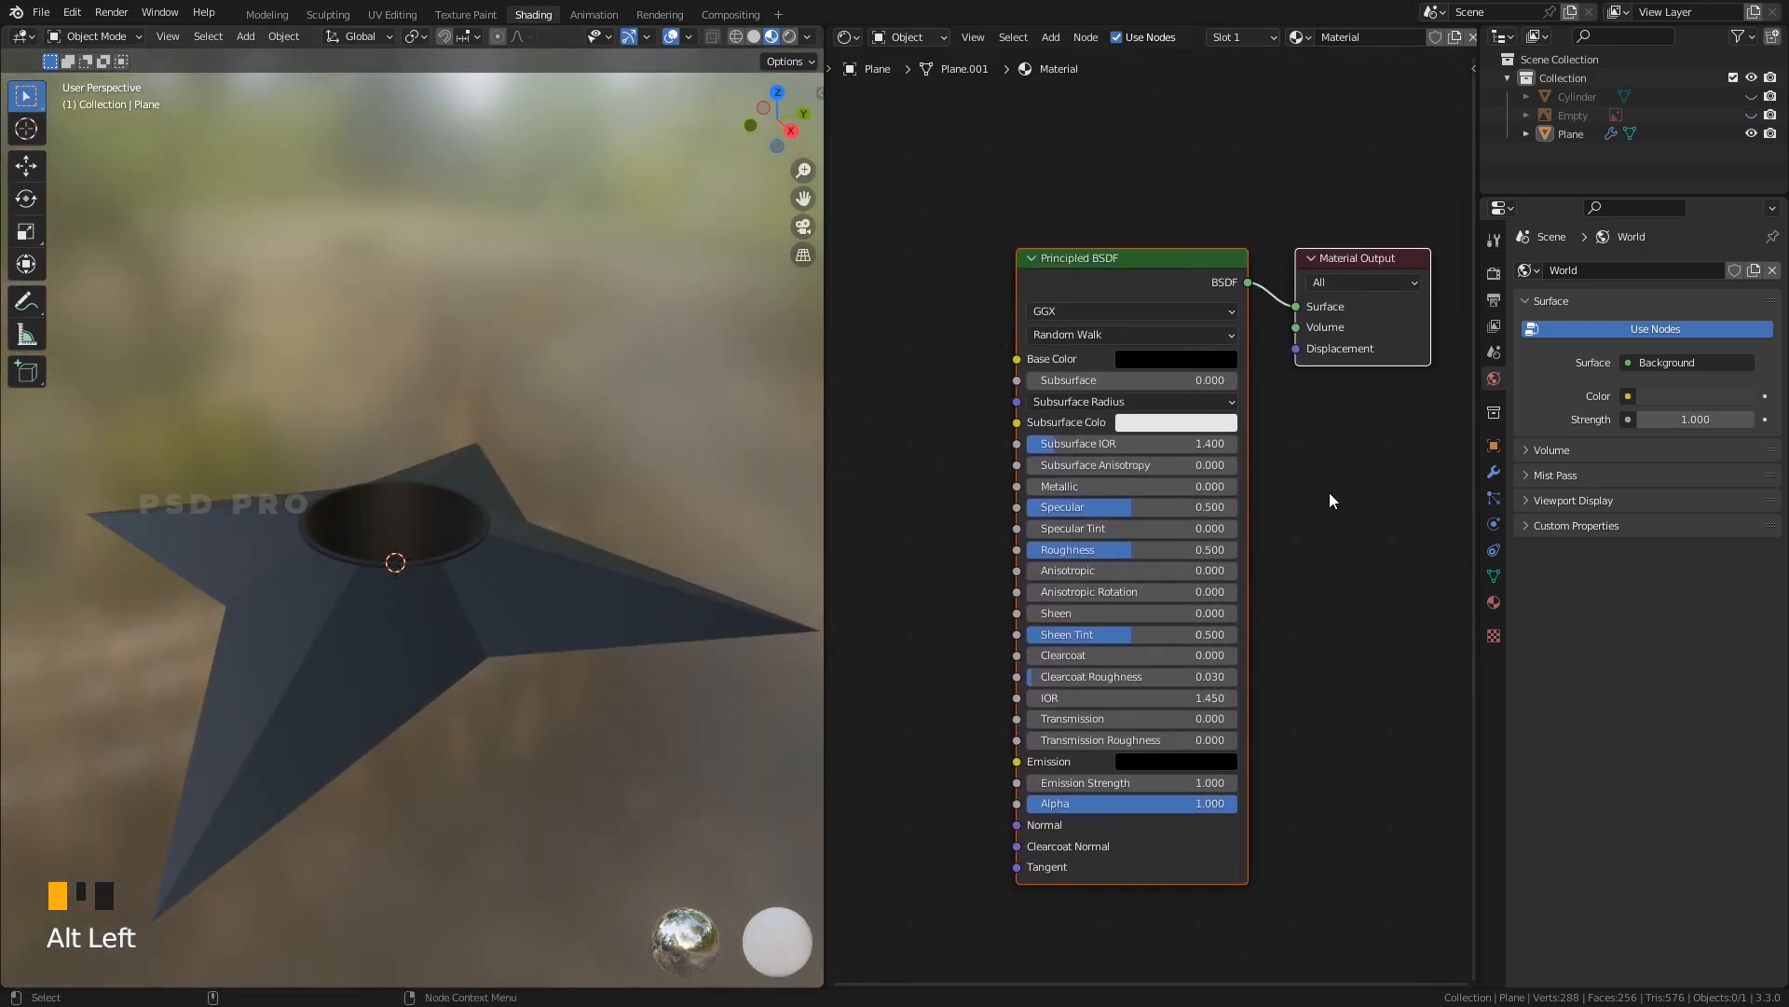
{"action": "left_click_drag", "start_coordinate": [1119, 486], "coordinate": [1240, 486]}
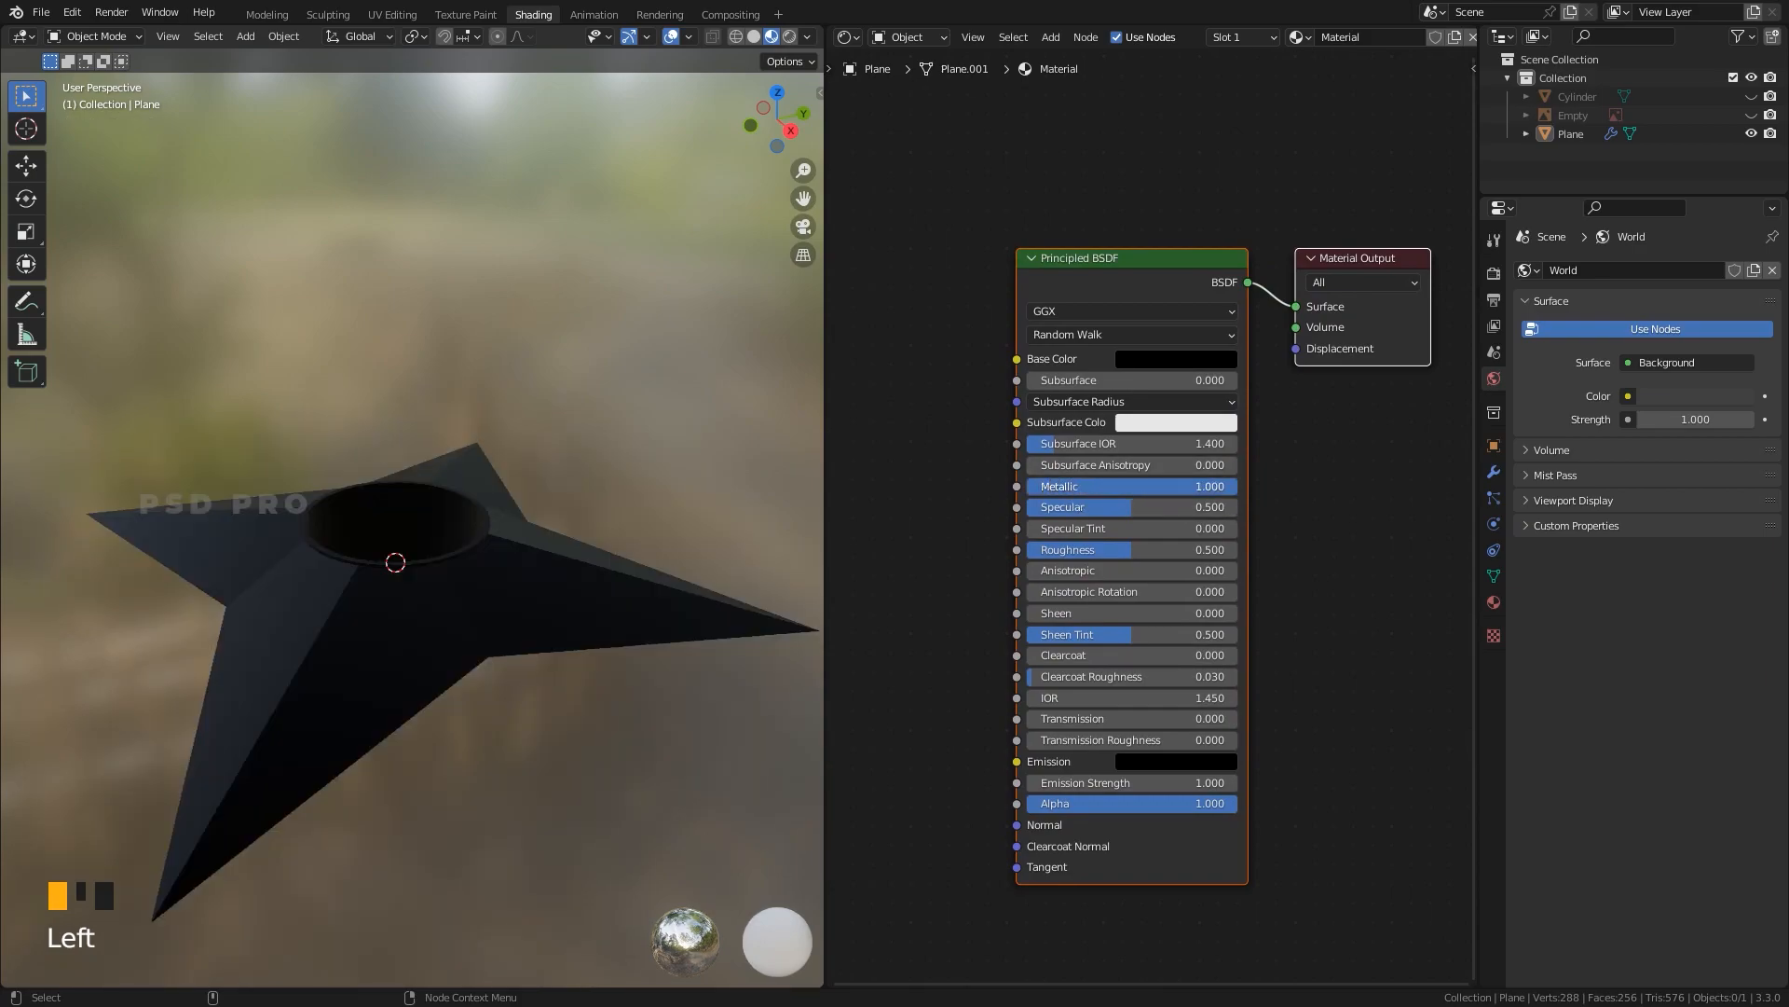
{"action": "left_click_drag", "start_coordinate": [1122, 556], "coordinate": [1076, 550]}
{"action": "left_click_drag", "start_coordinate": [438, 774], "coordinate": [818, 662], "text": "alt"}
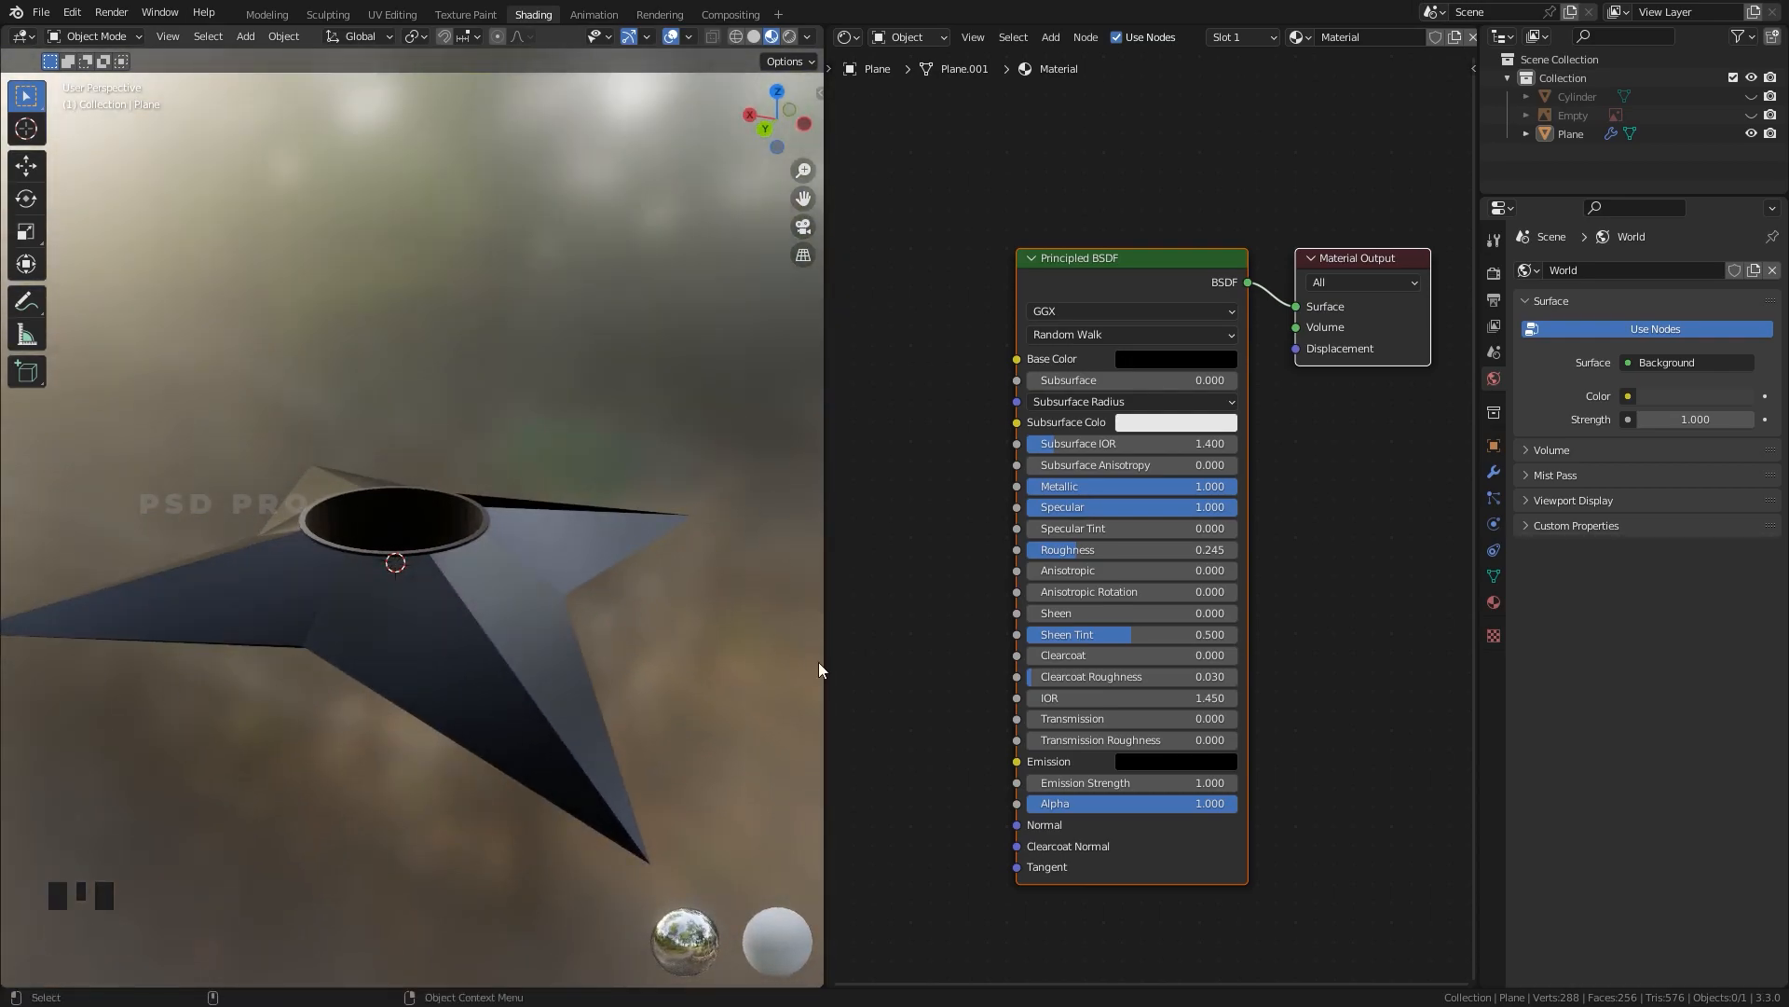
{"action": "left_click_drag", "start_coordinate": [1076, 550], "coordinate": [1055, 550]}
Thin the shuriken by selecting the upper rim vertices in left wireframe view and moving them down about 0.49 m along Z.
{"action": "left_click_drag", "start_coordinate": [393, 657], "coordinate": [410, 586], "text": "alt"}
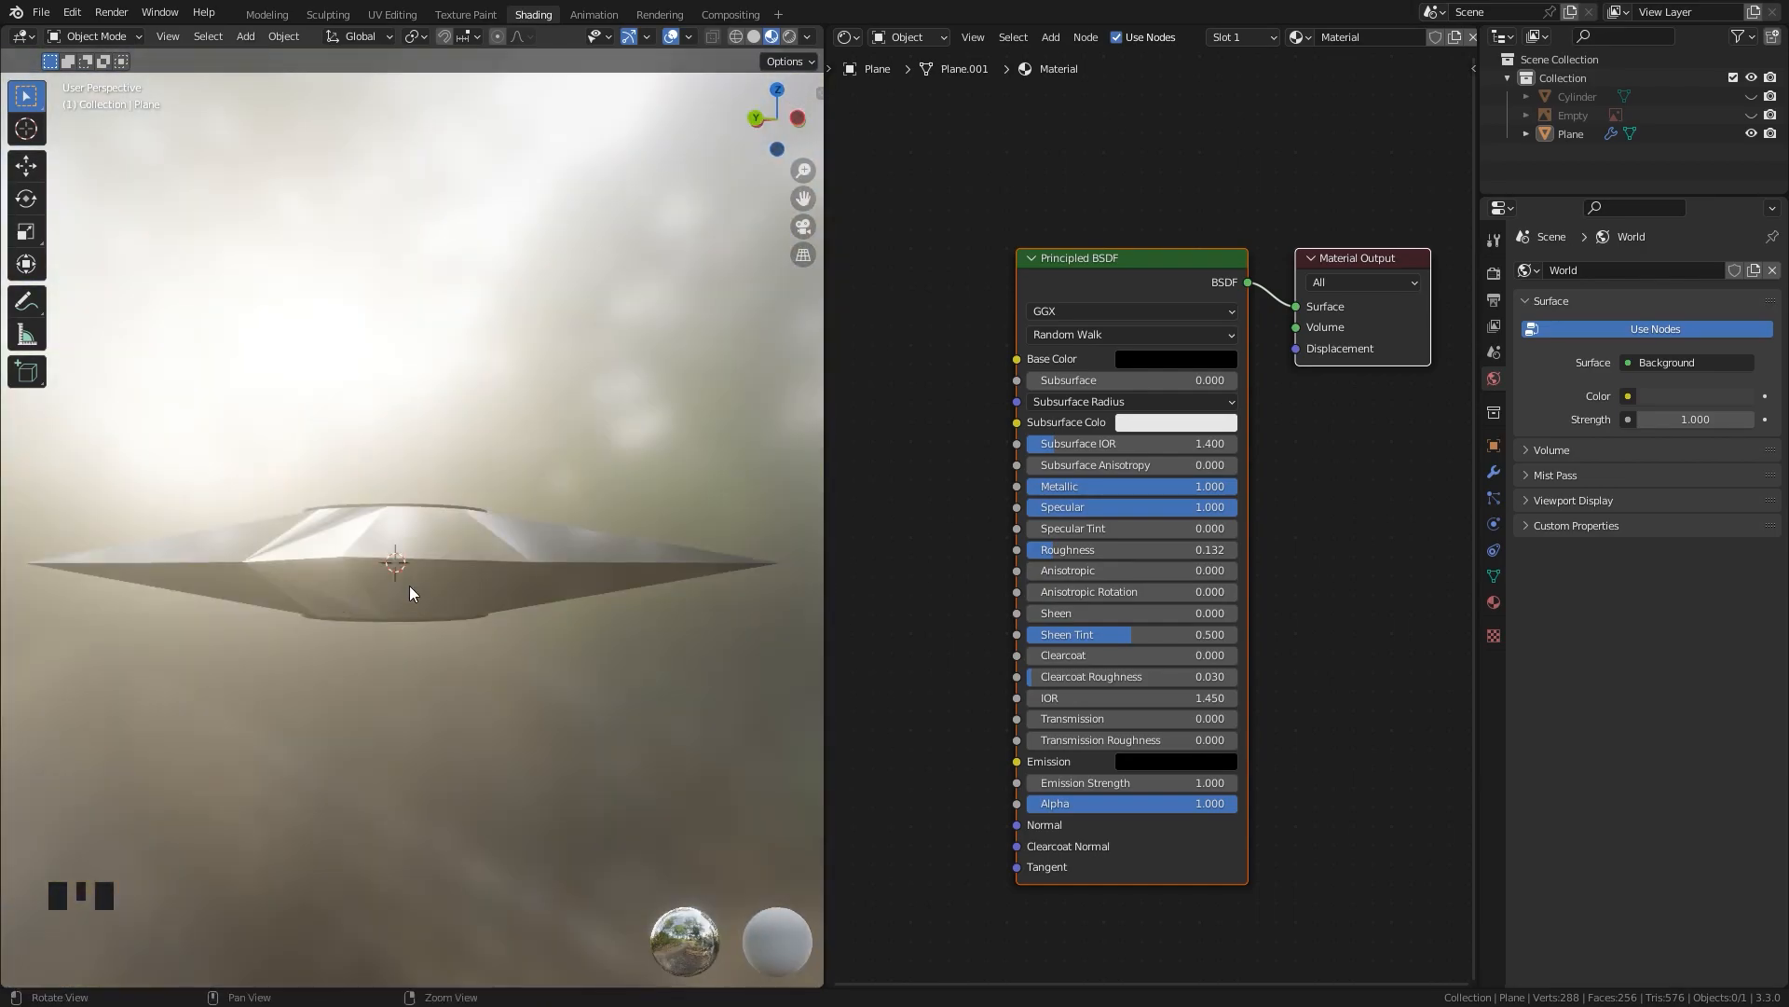
{"action": "key", "text": "grave"}
{"action": "left_click", "coordinate": [272, 545]}
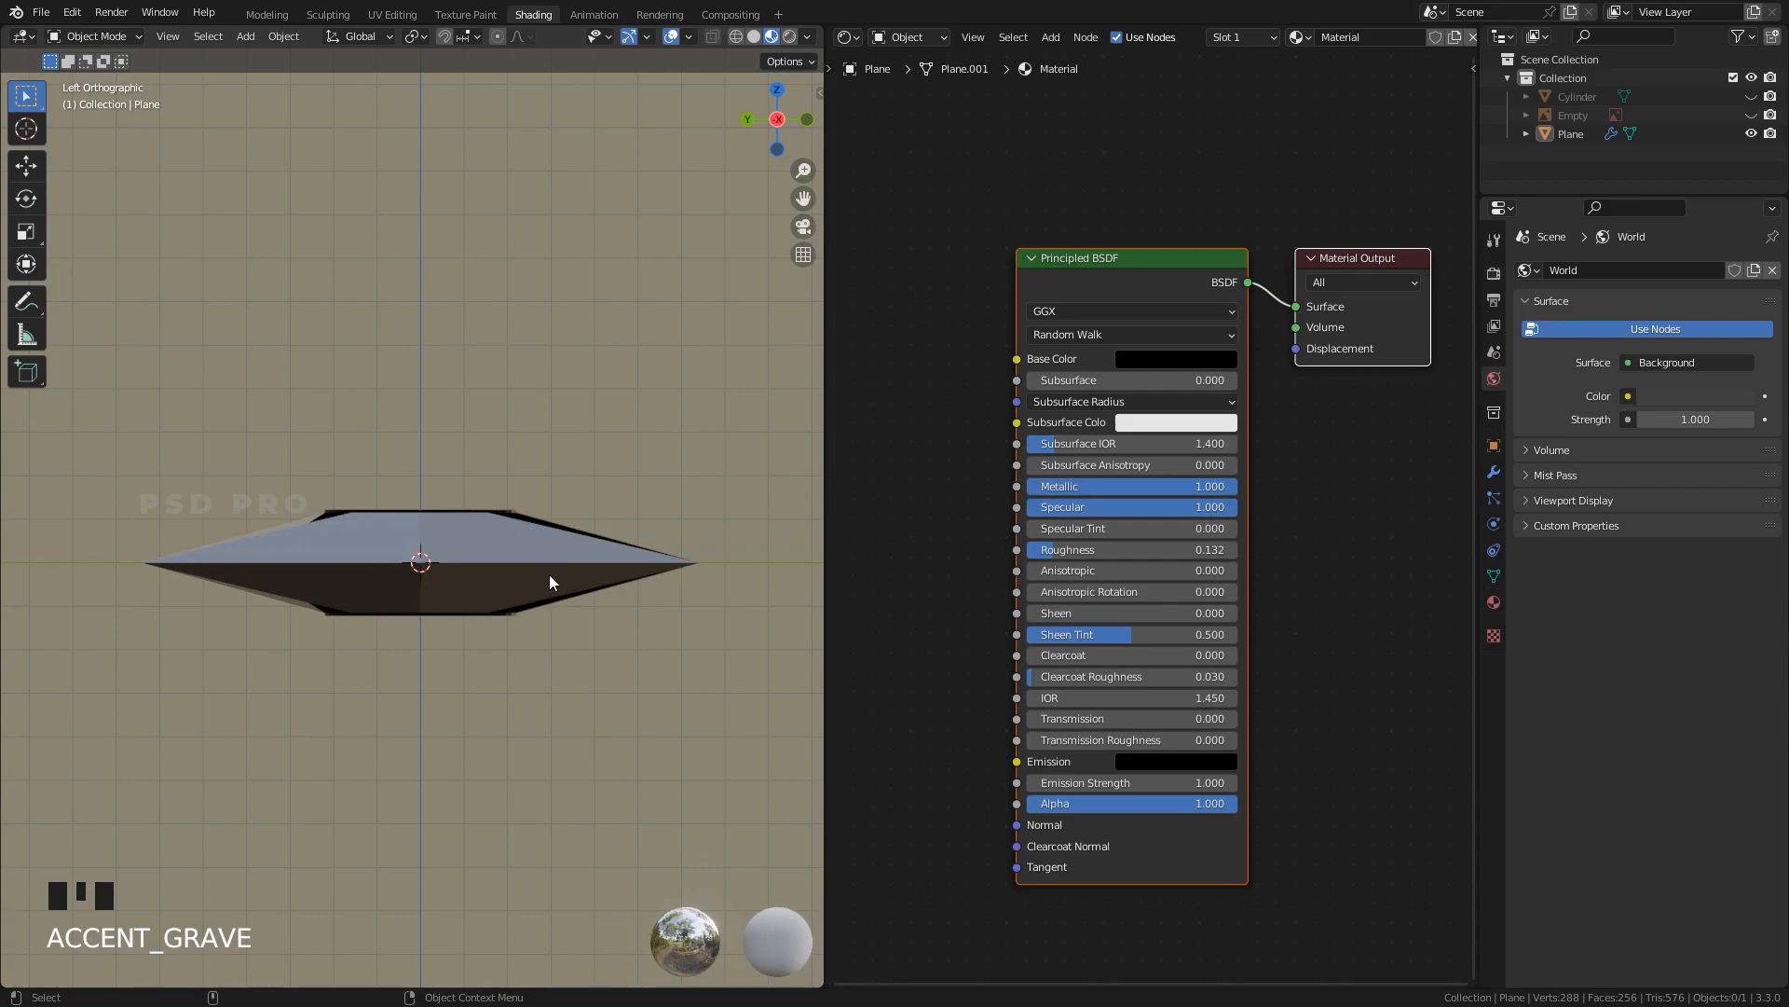
{"action": "key", "text": "Tab"}
{"action": "key", "text": "z"}
{"action": "left_click", "coordinate": [364, 577]}
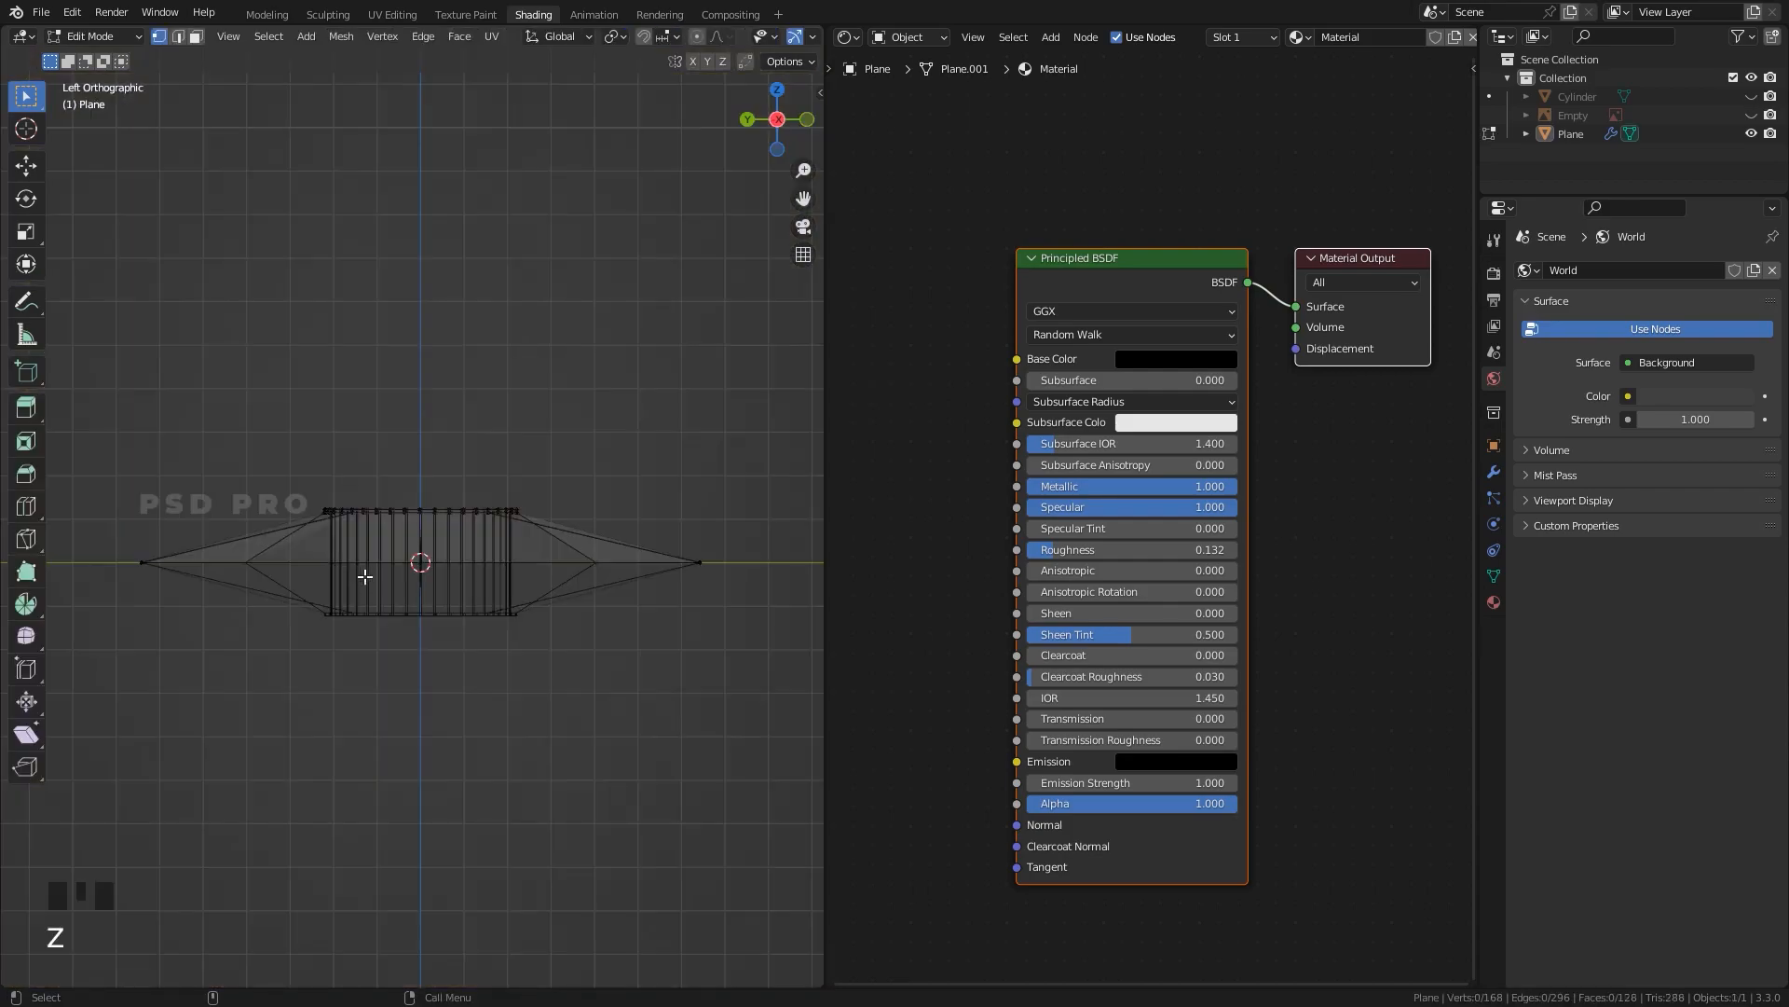
{"action": "left_click_drag", "start_coordinate": [592, 448], "coordinate": [314, 545]}
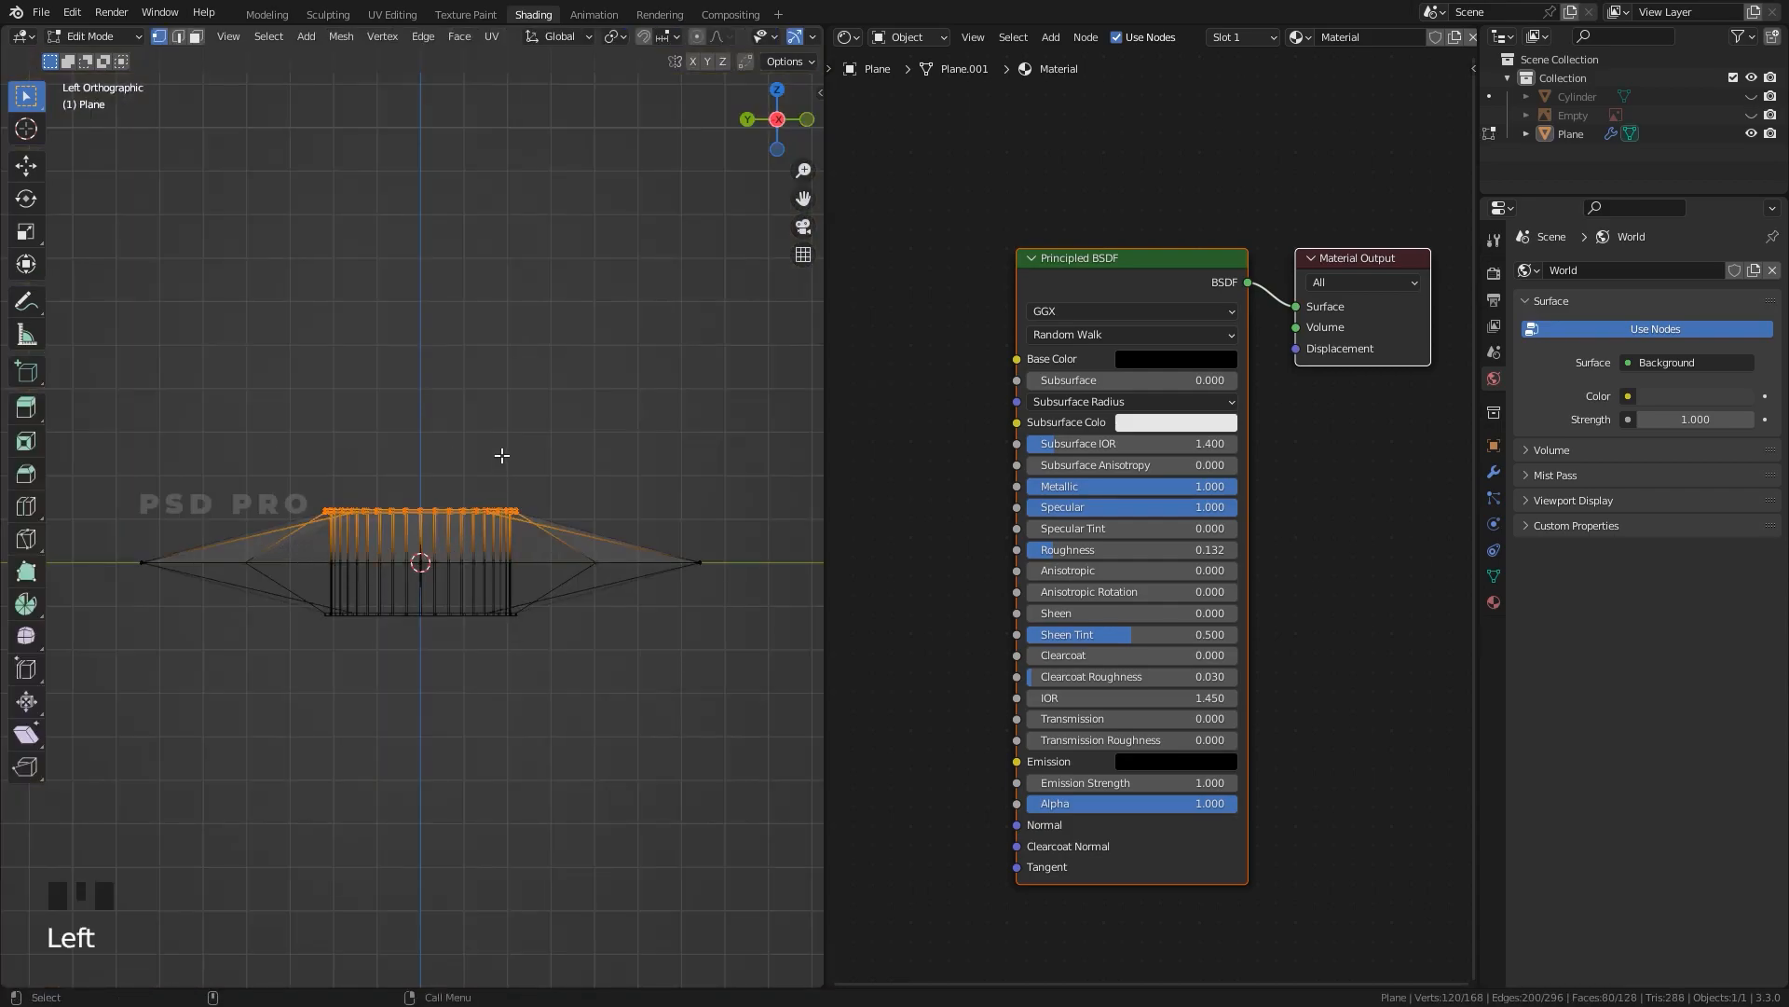
{"action": "key", "text": "g"}
{"action": "key", "text": "z"}
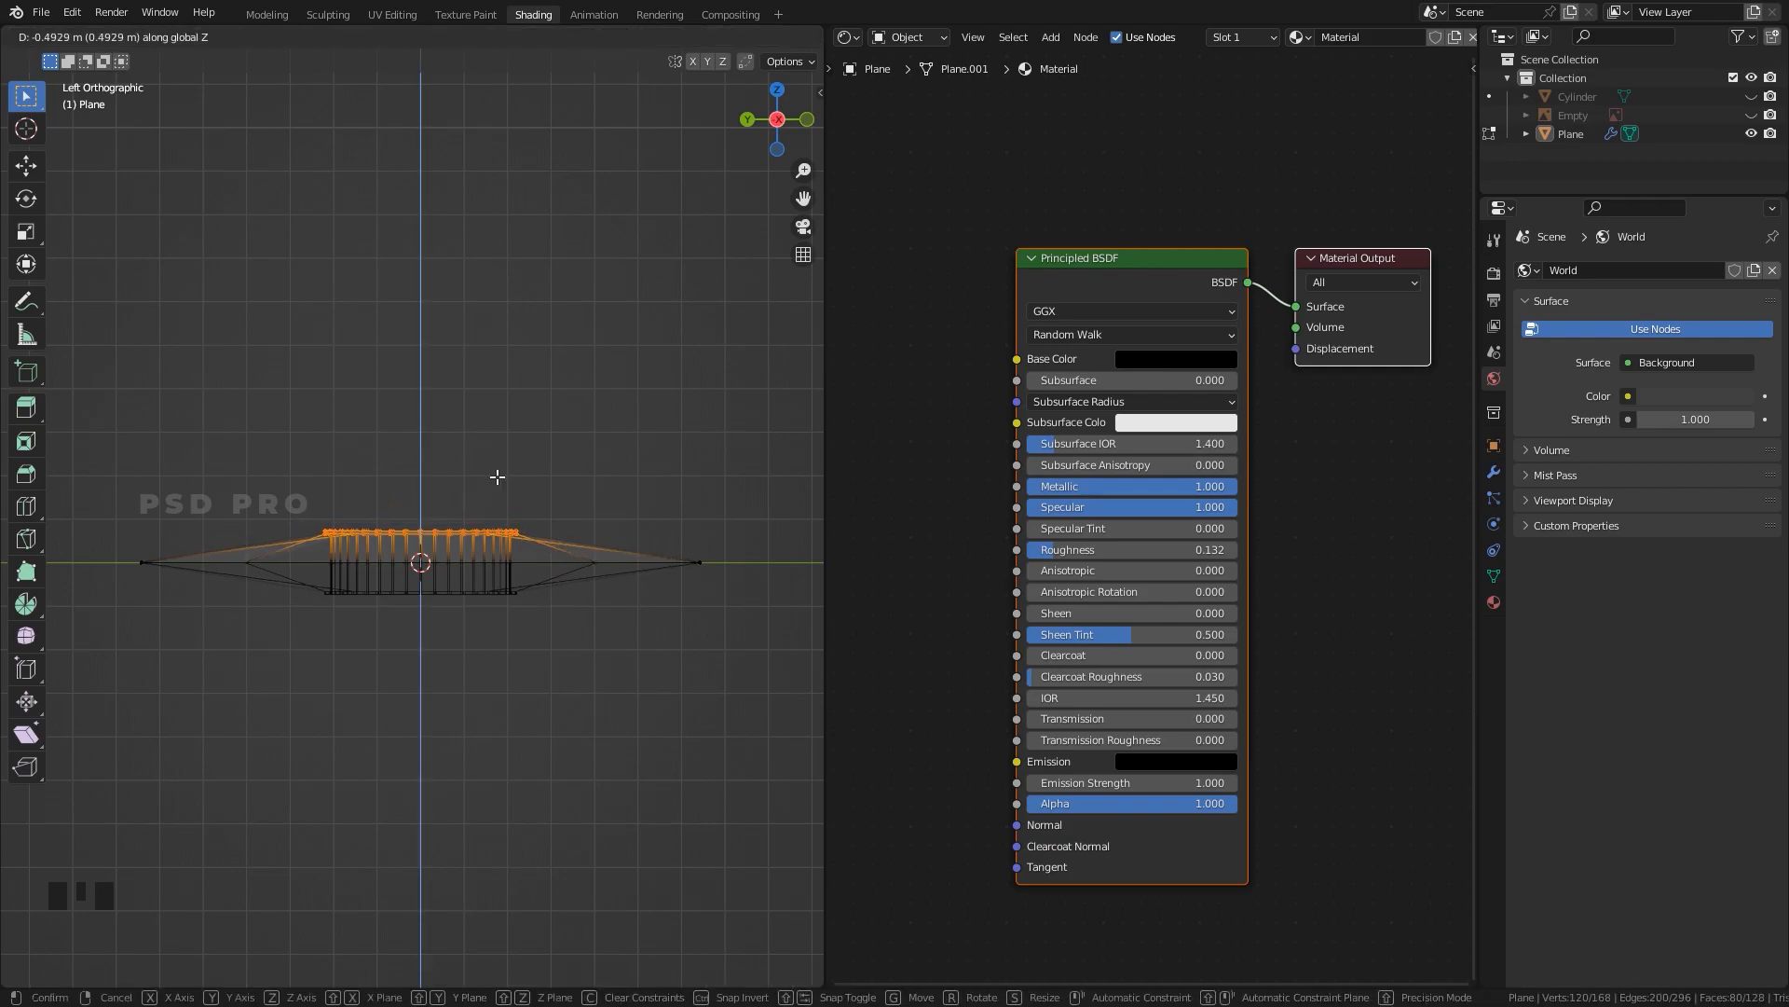
{"action": "left_click", "coordinate": [495, 476]}
Return to Object Mode in Material Preview, set the Principled BSDF roughness to 0.073 and select the shuriken.
{"action": "key", "text": "Tab"}
{"action": "key", "text": "z"}
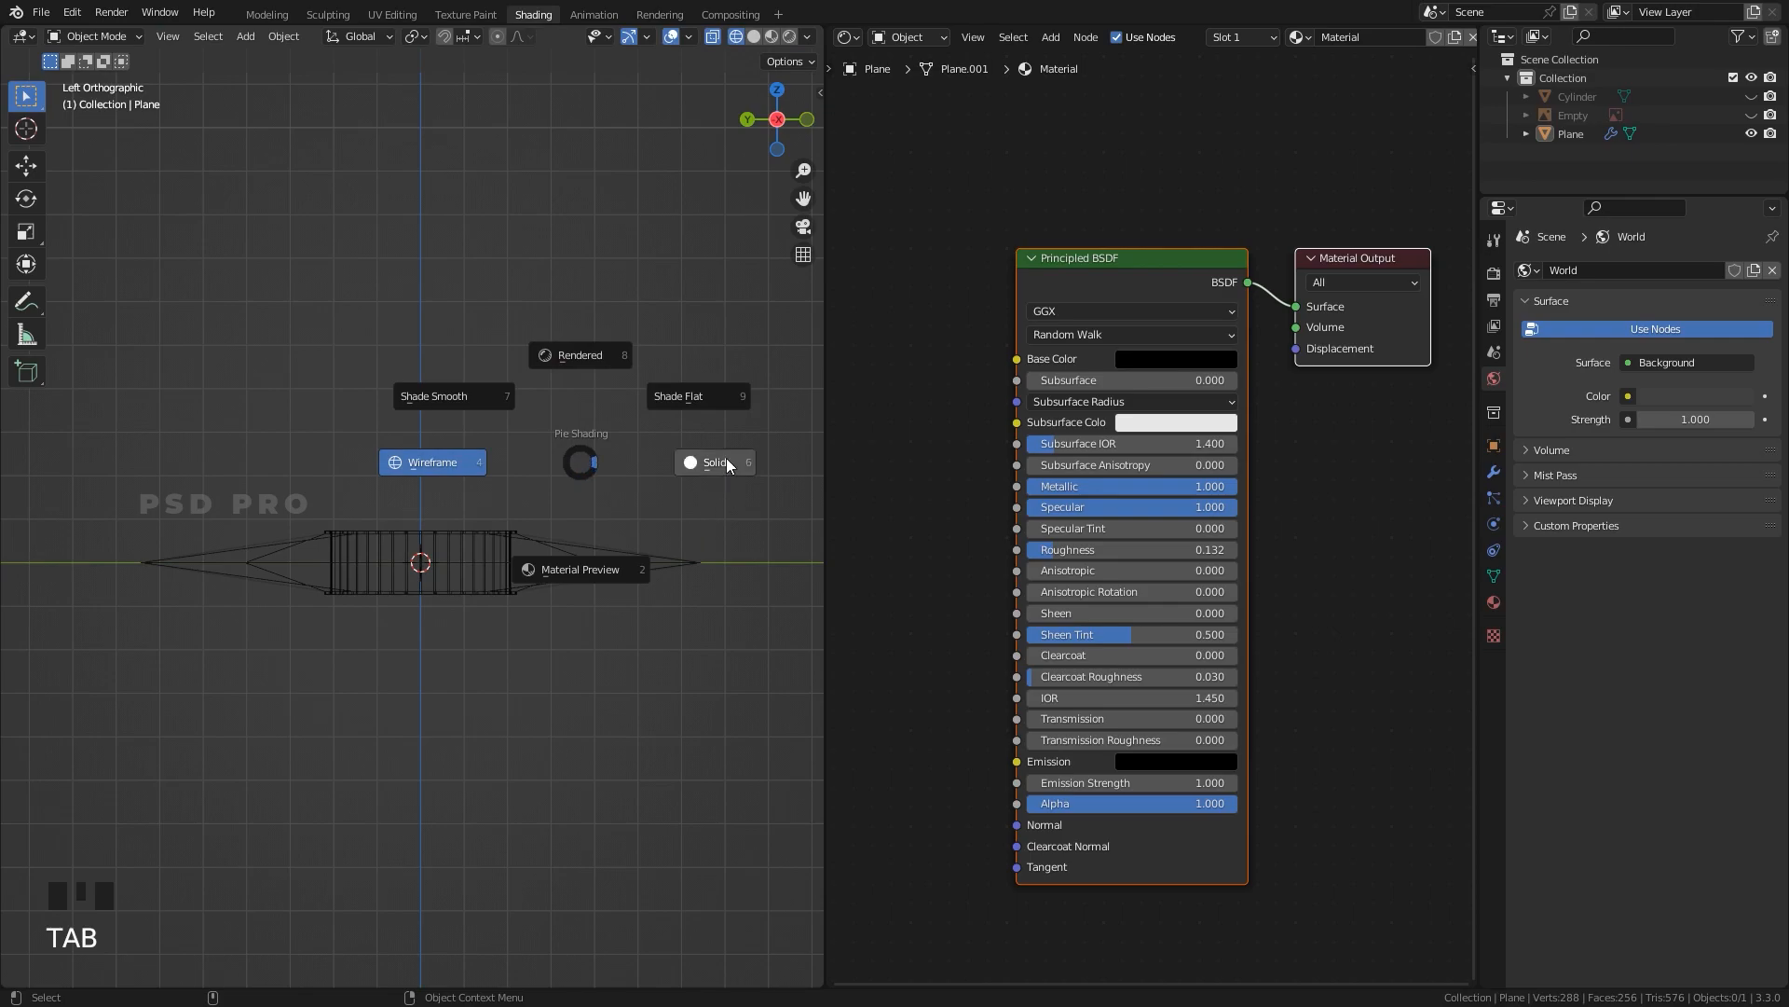
{"action": "left_click", "coordinate": [613, 586]}
{"action": "left_click_drag", "start_coordinate": [611, 651], "coordinate": [490, 690], "text": "alt"}
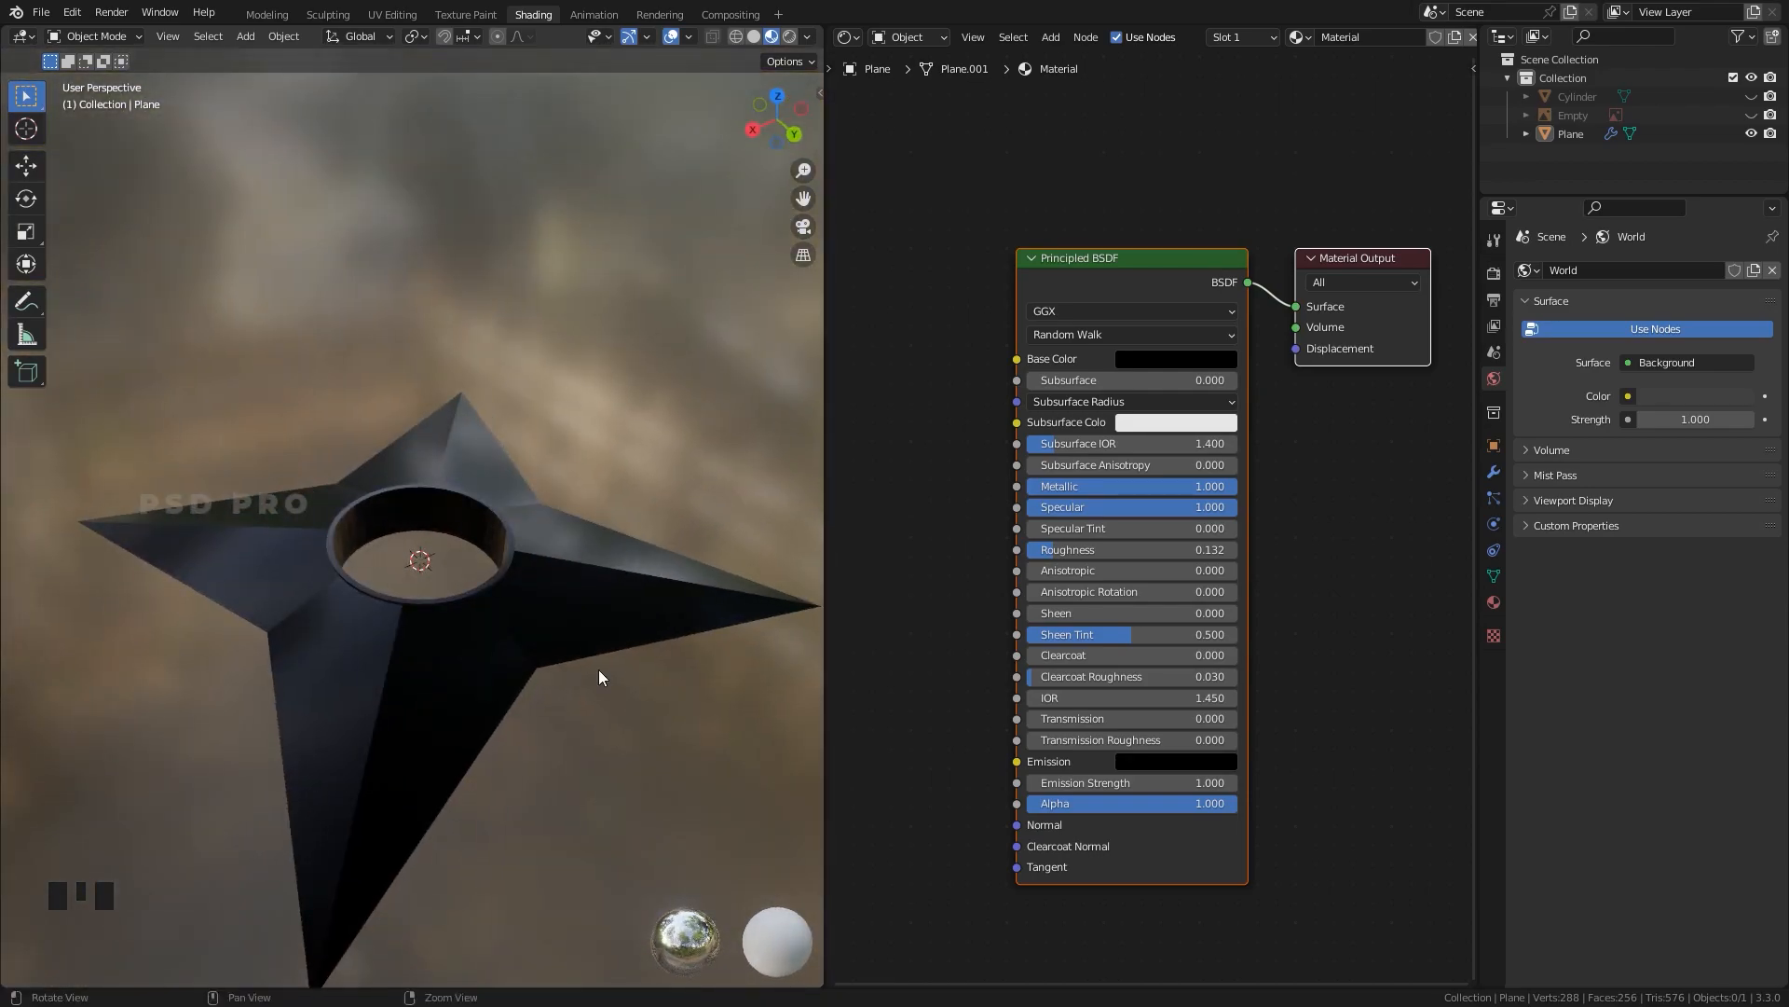
{"action": "left_click_drag", "start_coordinate": [1173, 556], "coordinate": [1161, 555]}
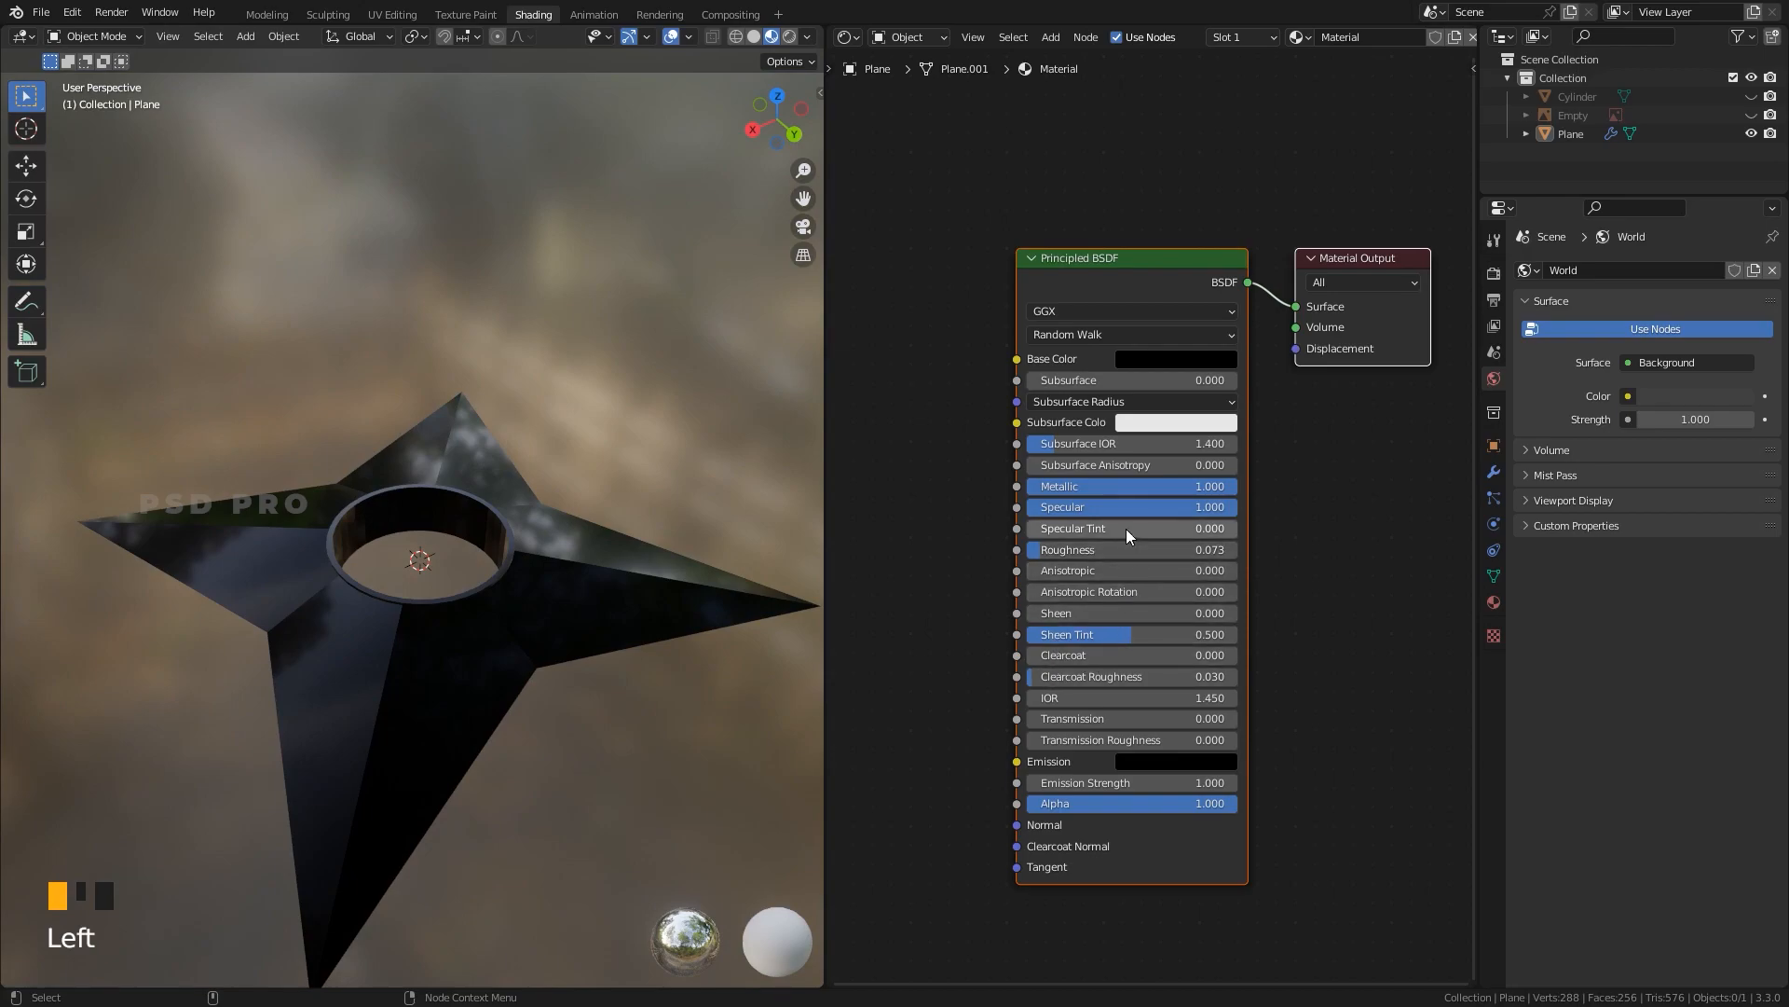
{"action": "left_click", "coordinate": [544, 558]}
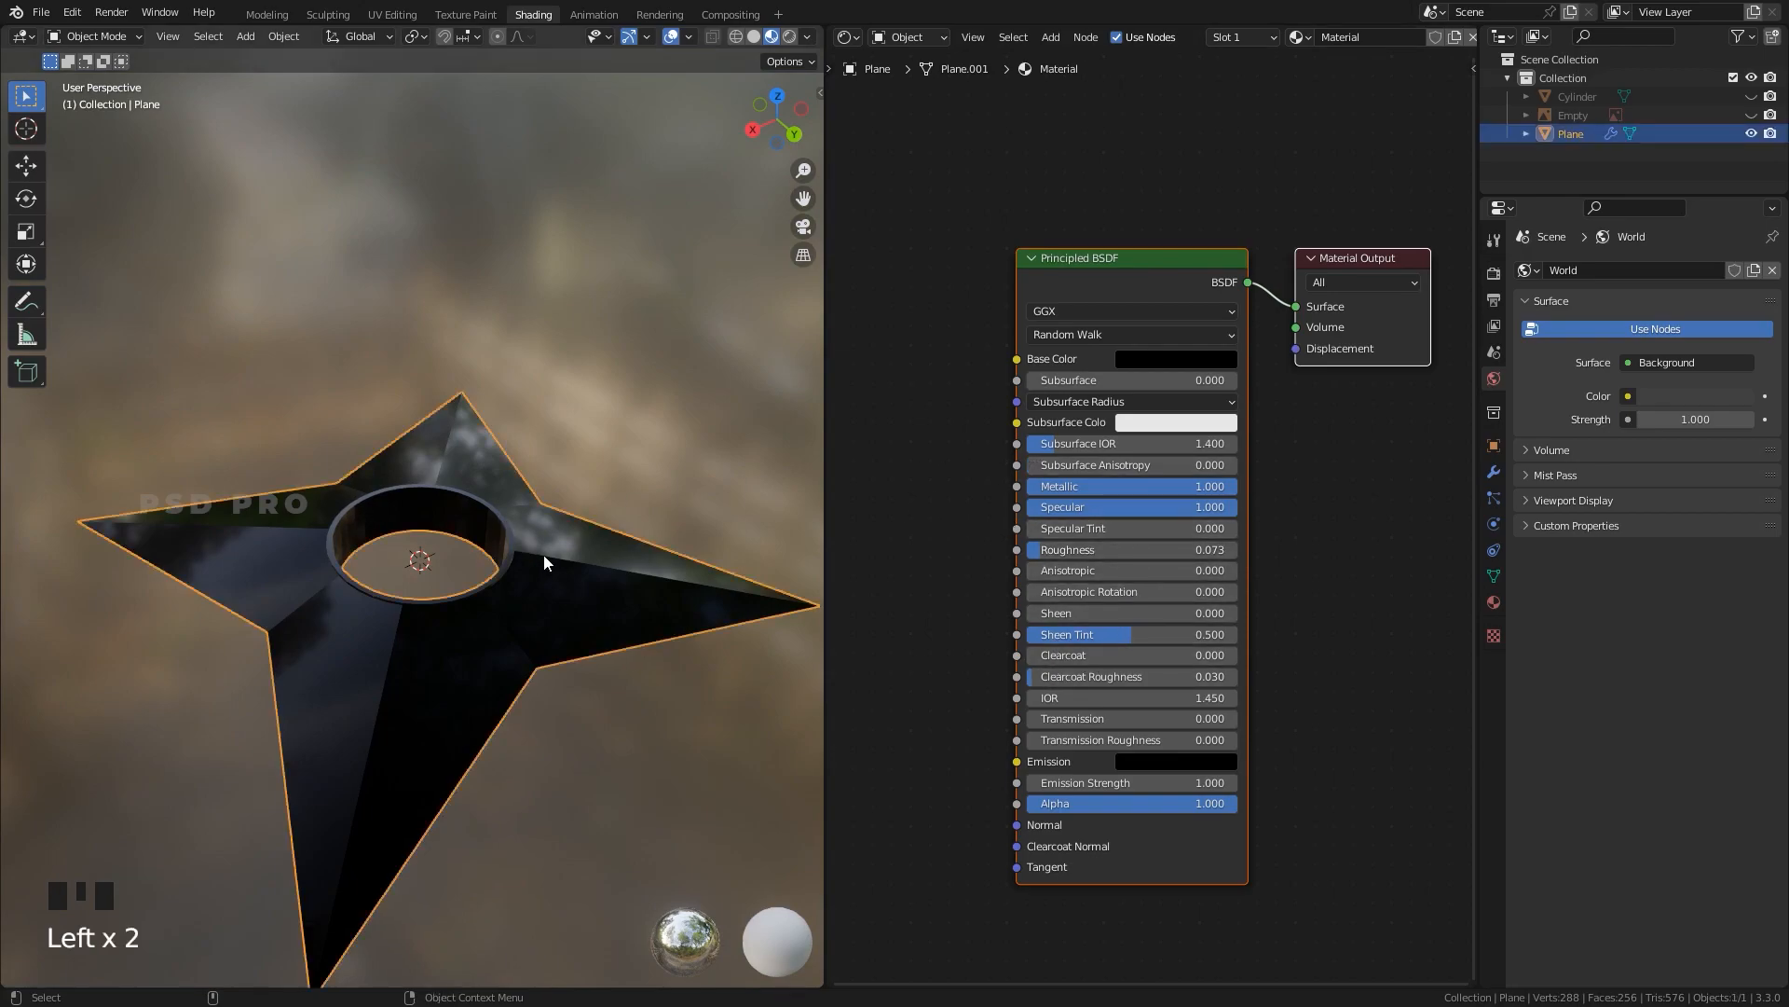
In Edit Mode with solid shading, select the faces of the central ring's rim and its inner wall.
{"action": "key", "text": "Tab"}
{"action": "scroll", "coordinate": [537, 593], "scroll_direction": "up", "scroll_amount": 5}
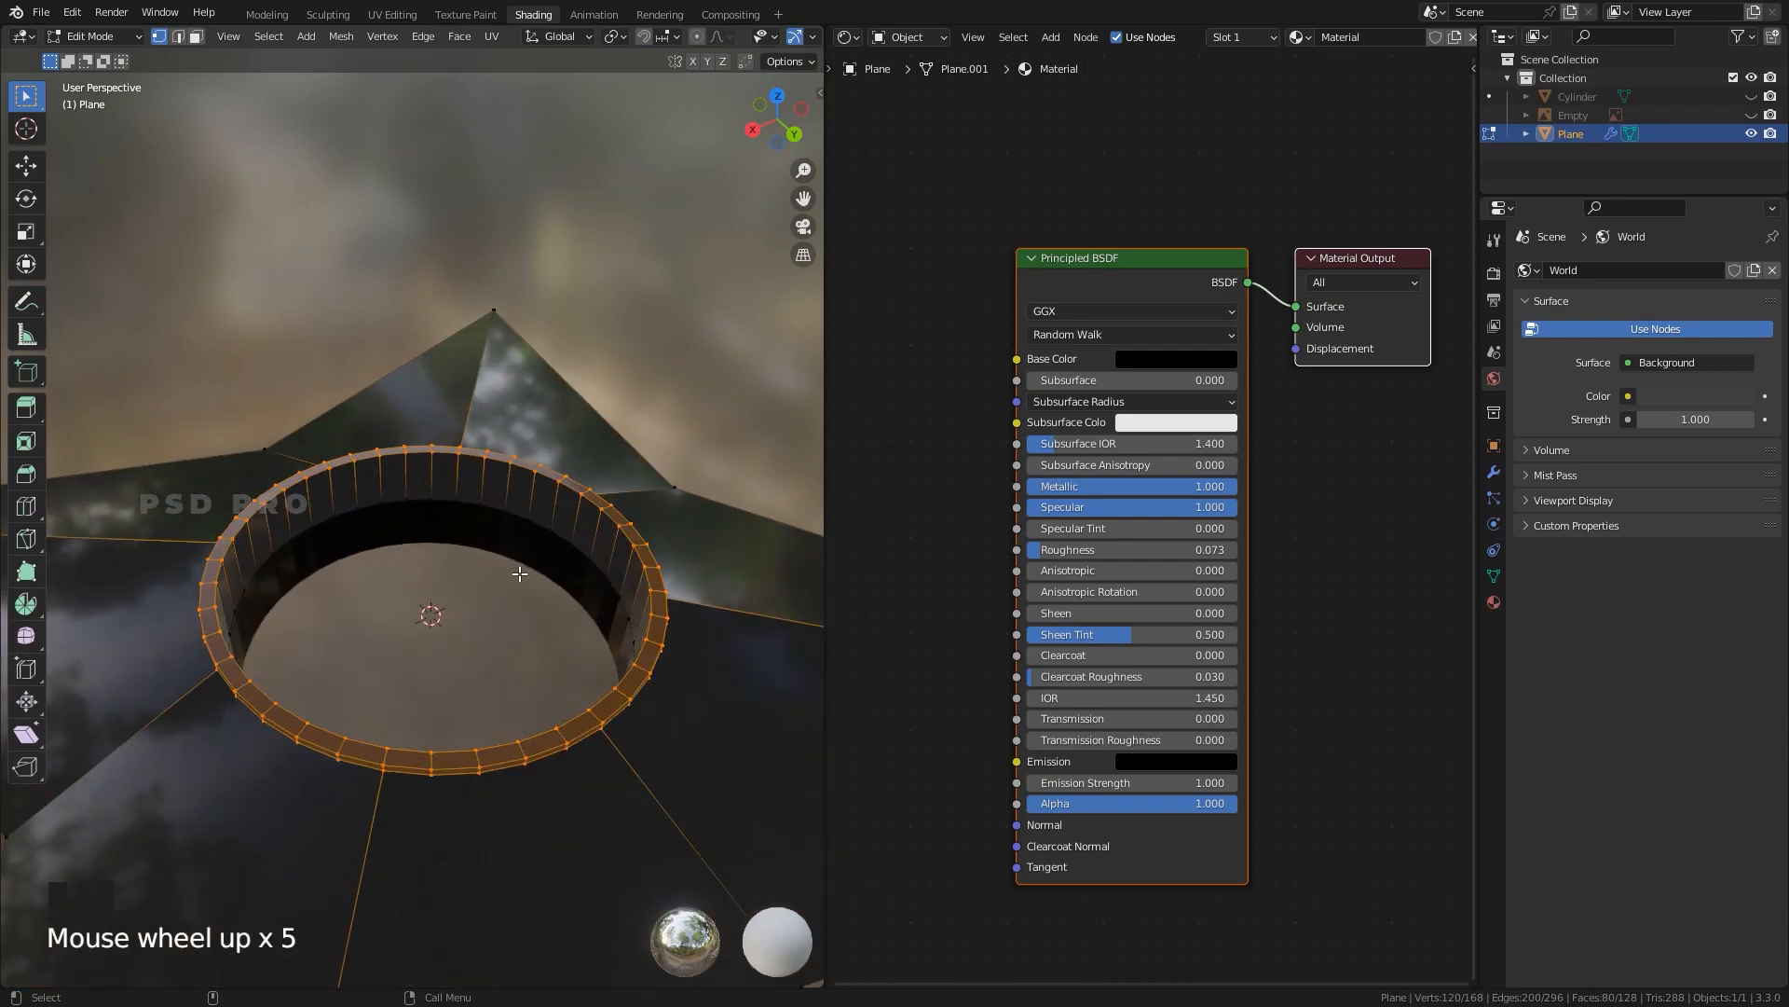
{"action": "key", "text": "z"}
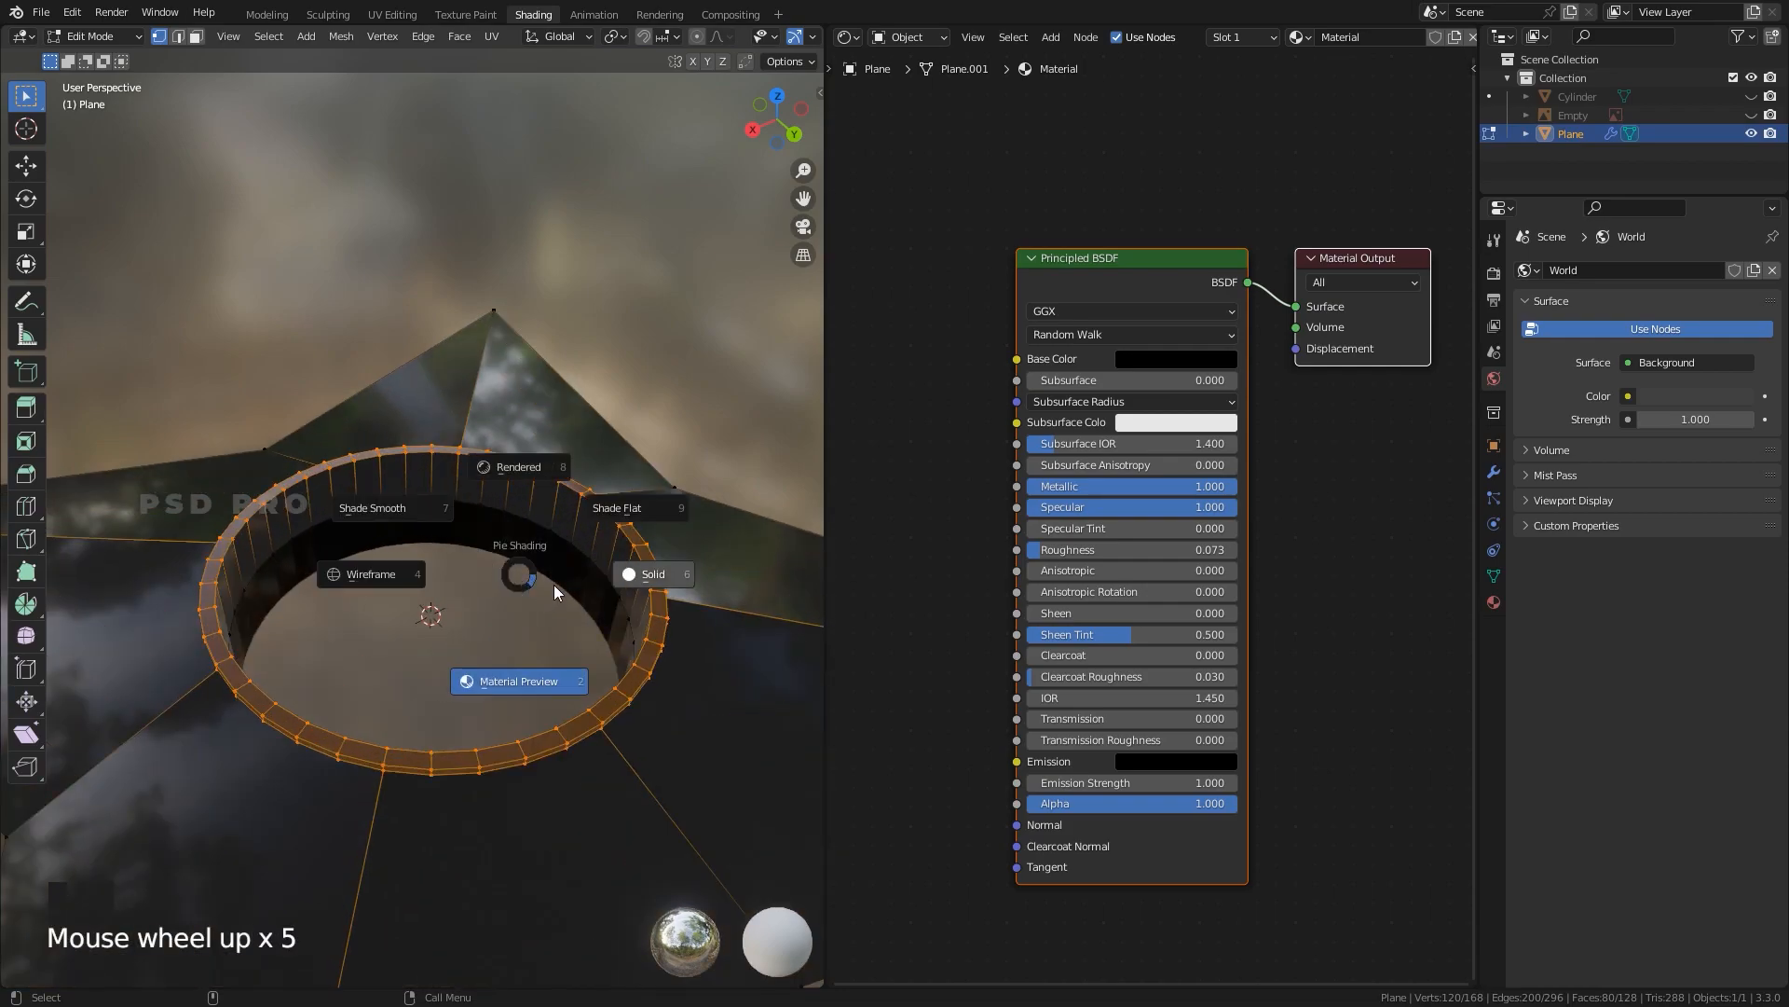
{"action": "left_click", "coordinate": [654, 573]}
{"action": "key", "text": "z"}
{"action": "left_click", "coordinate": [772, 571]}
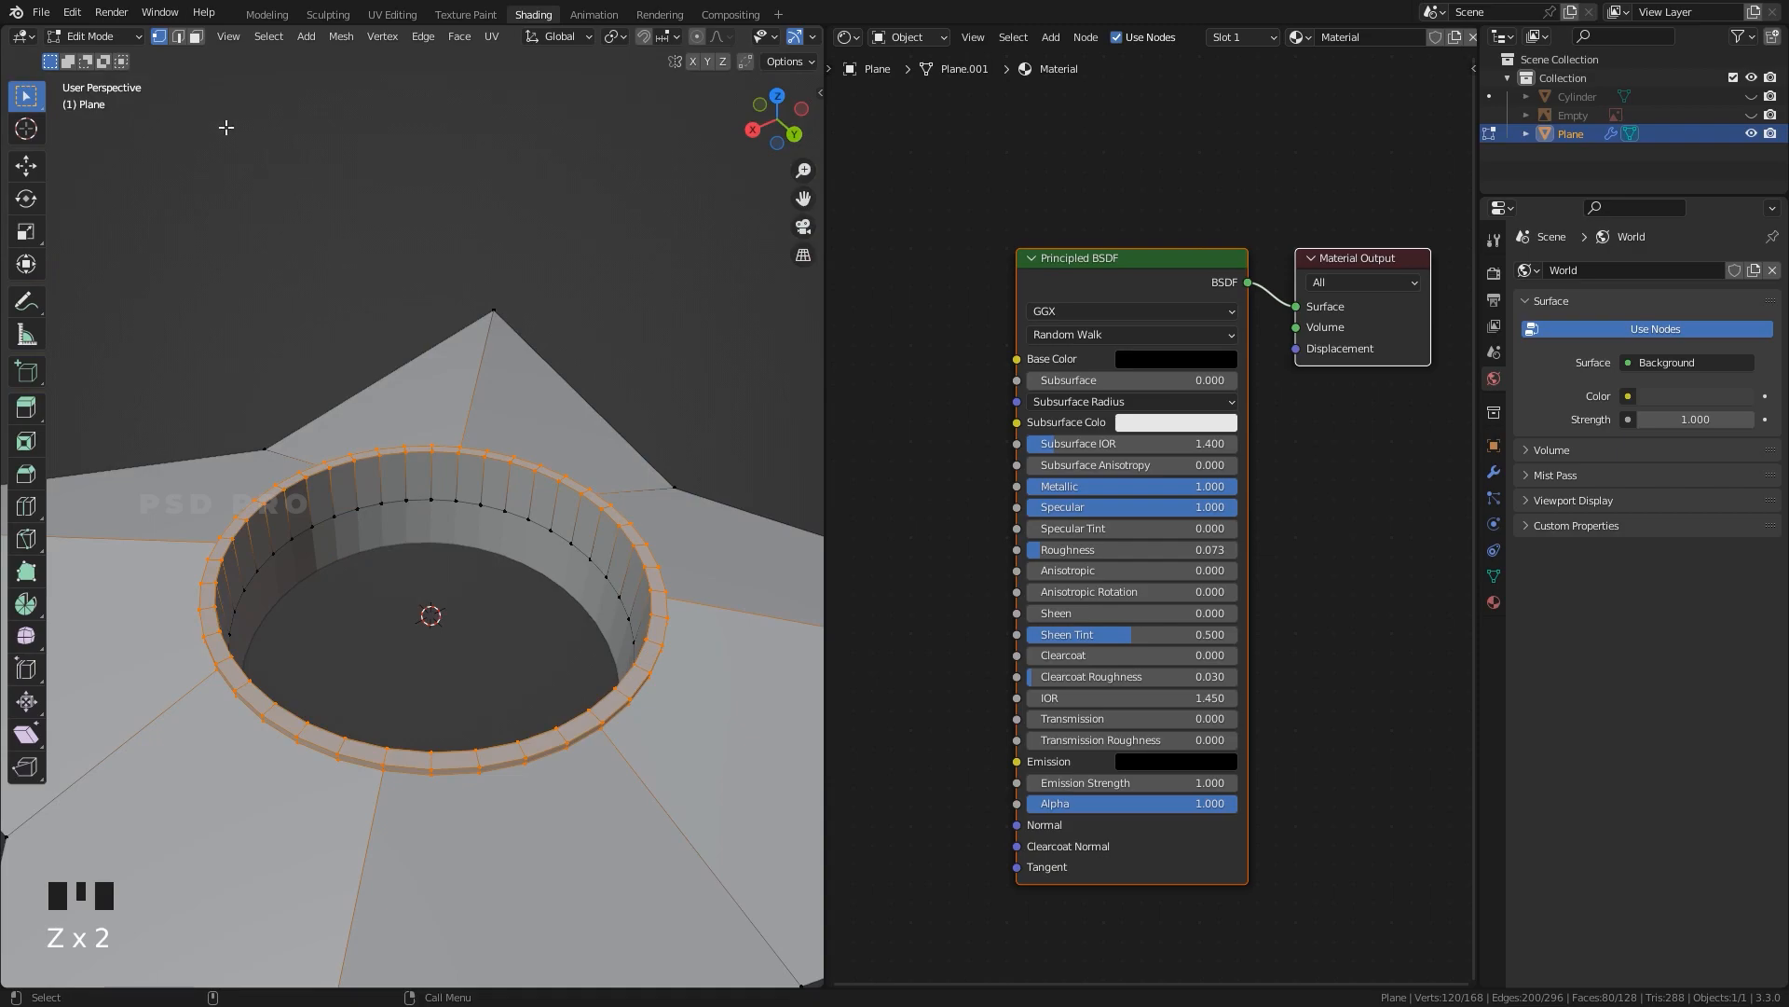
{"action": "left_click", "coordinate": [574, 522], "text": "alt+shift"}
{"action": "left_click_drag", "start_coordinate": [595, 579], "coordinate": [550, 573], "text": "alt"}
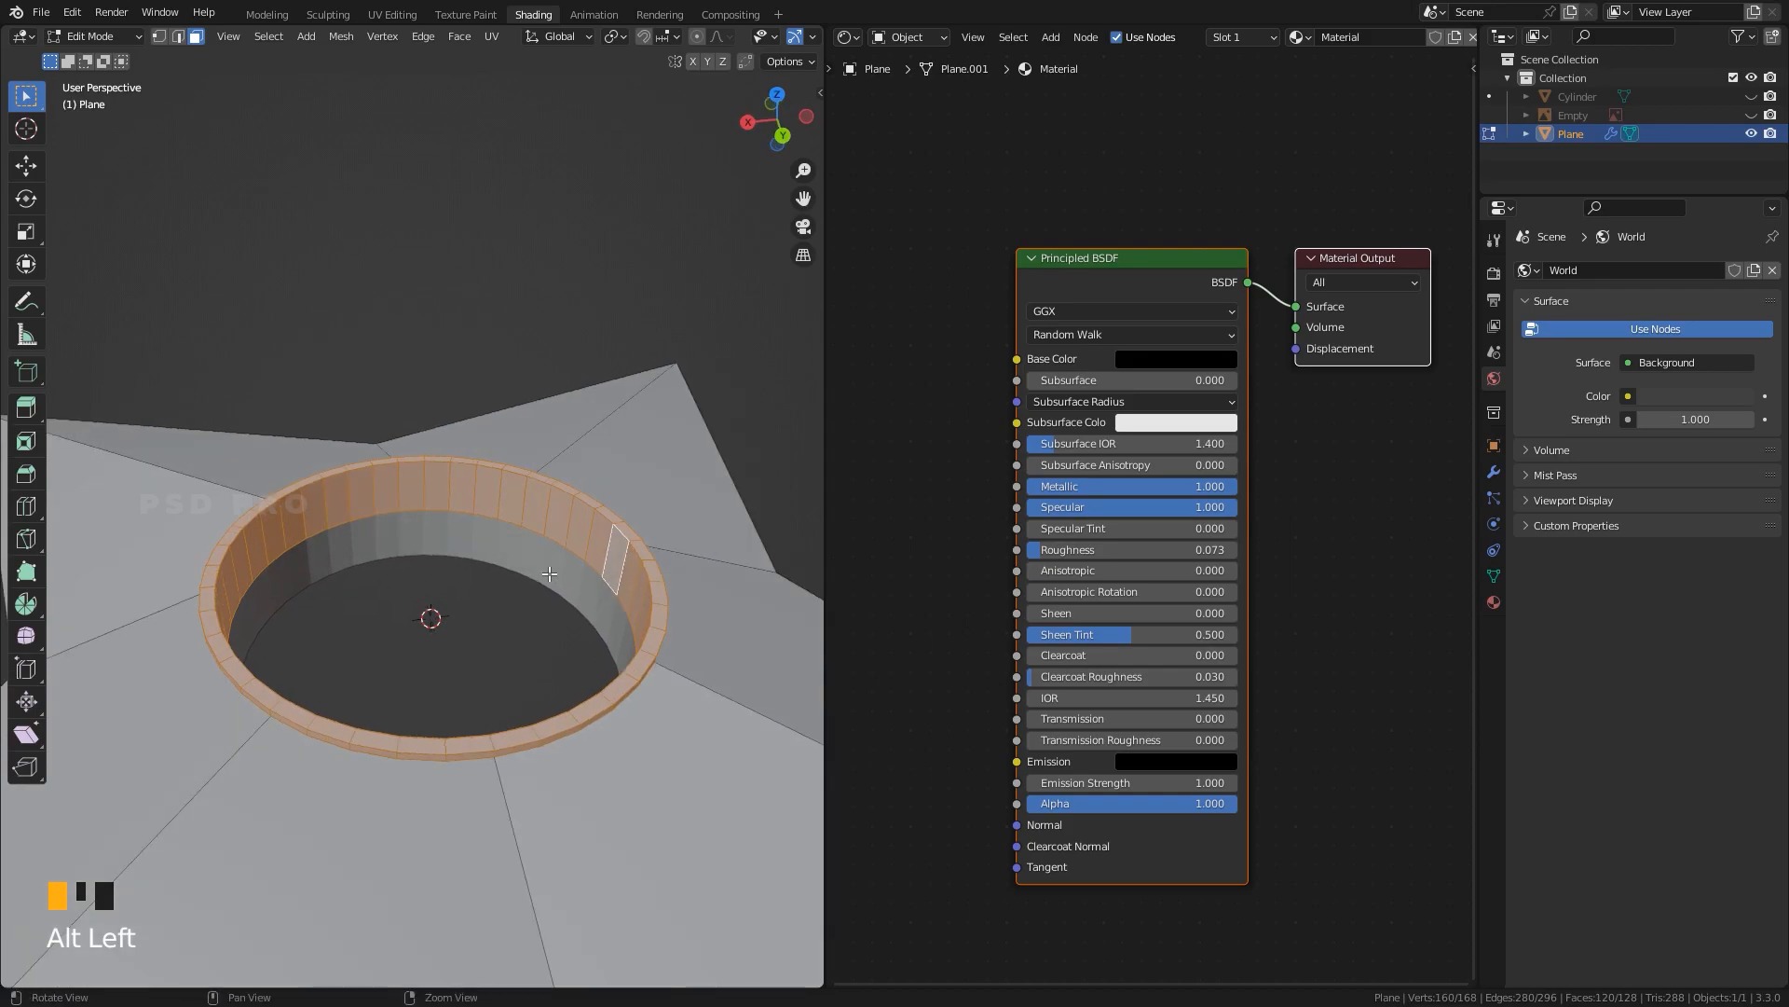
Add a second material slot holding an independent copy of Material and set its Base Color to white with value 1.000.
{"action": "left_click", "coordinate": [1494, 603]}
{"action": "left_click", "coordinate": [1772, 271]}
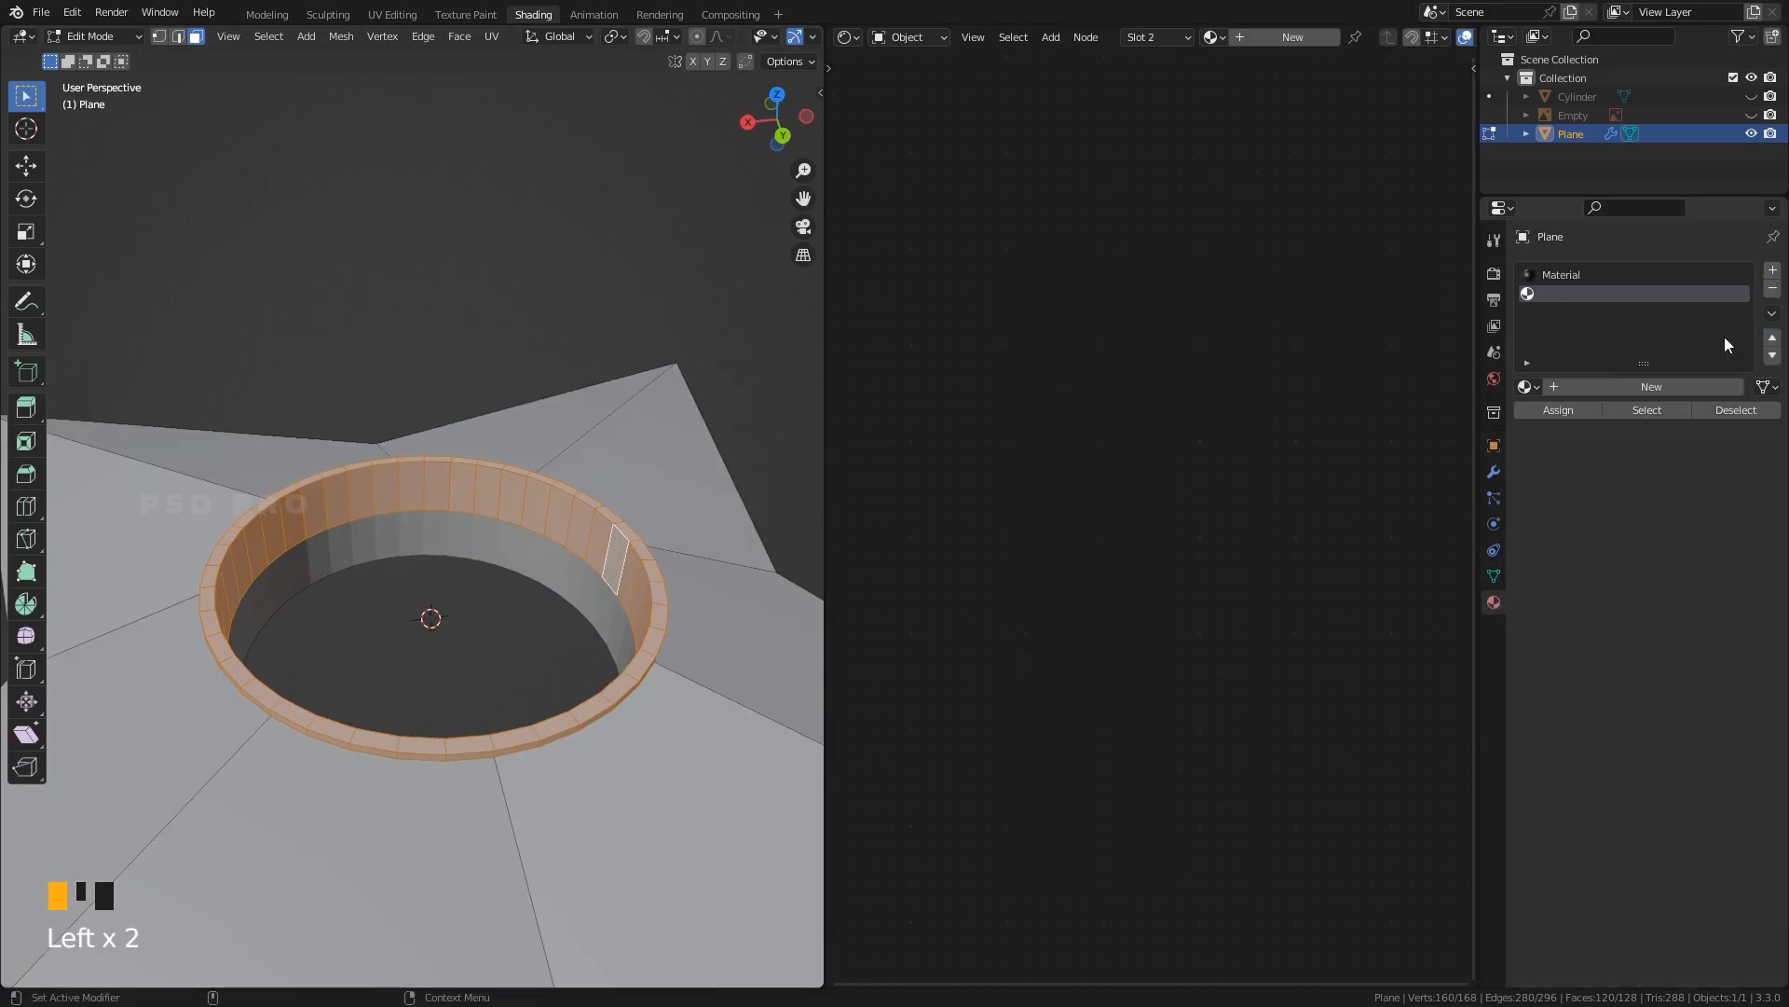
{"action": "left_click", "coordinate": [1528, 386]}
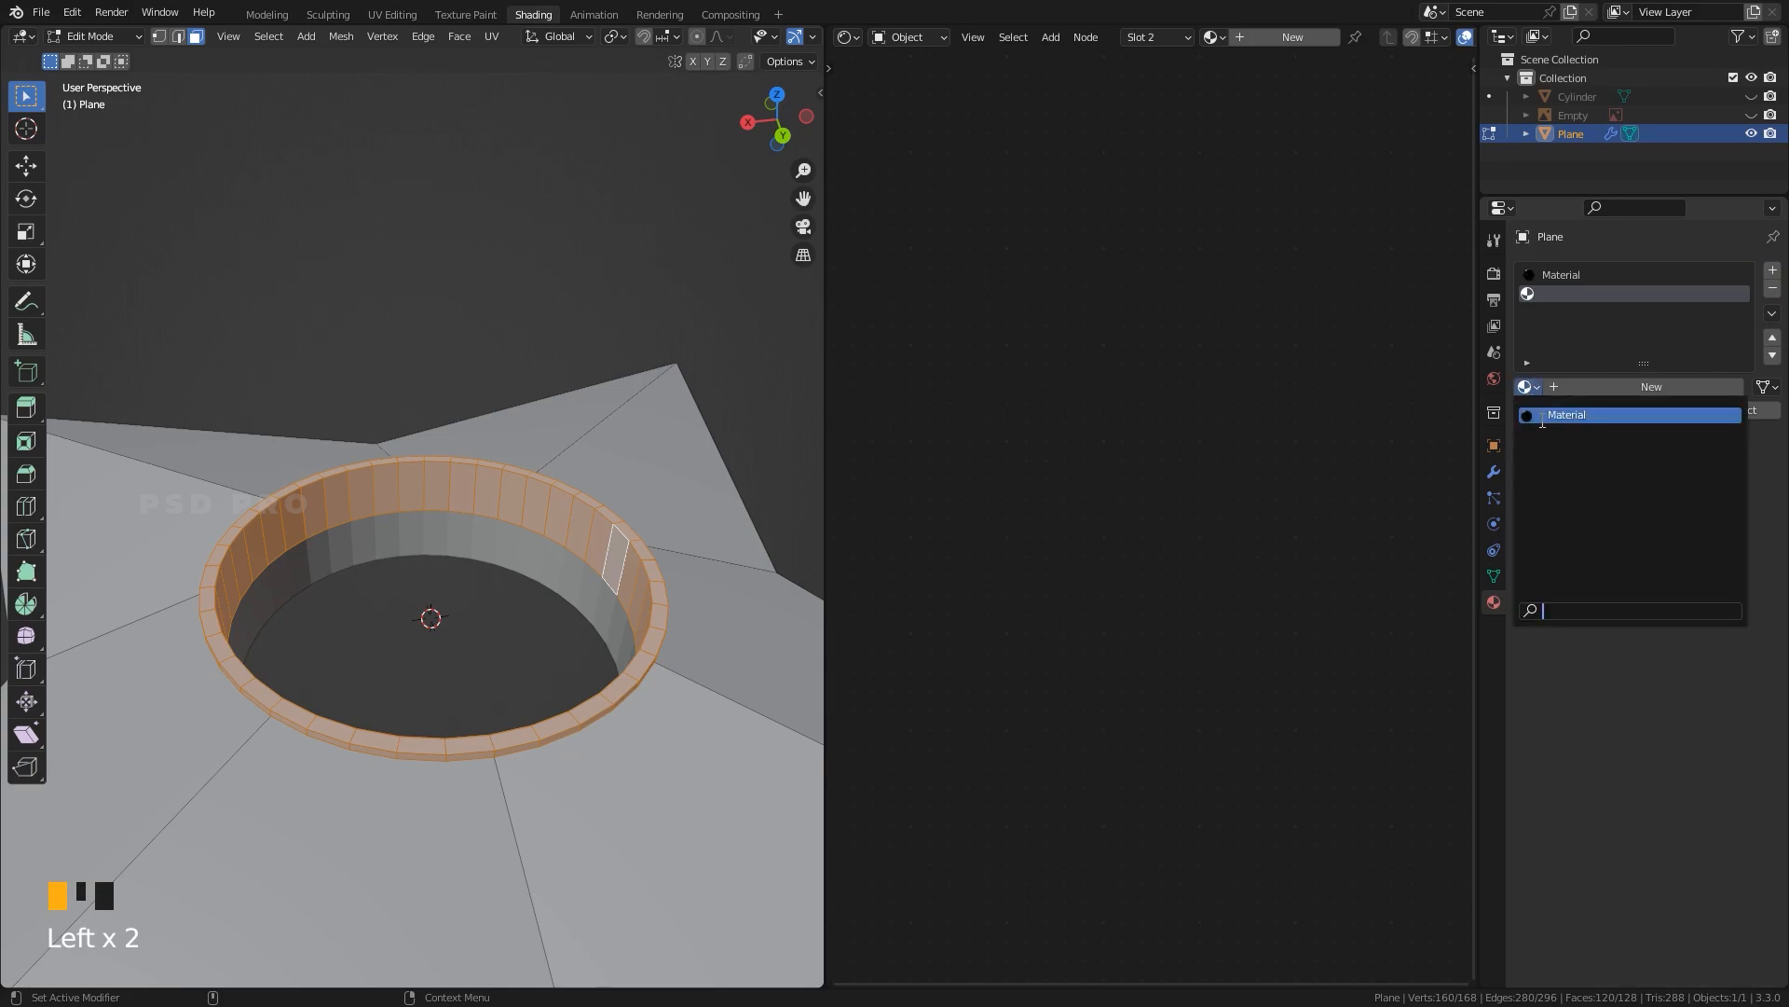
{"action": "left_click", "coordinate": [1697, 415]}
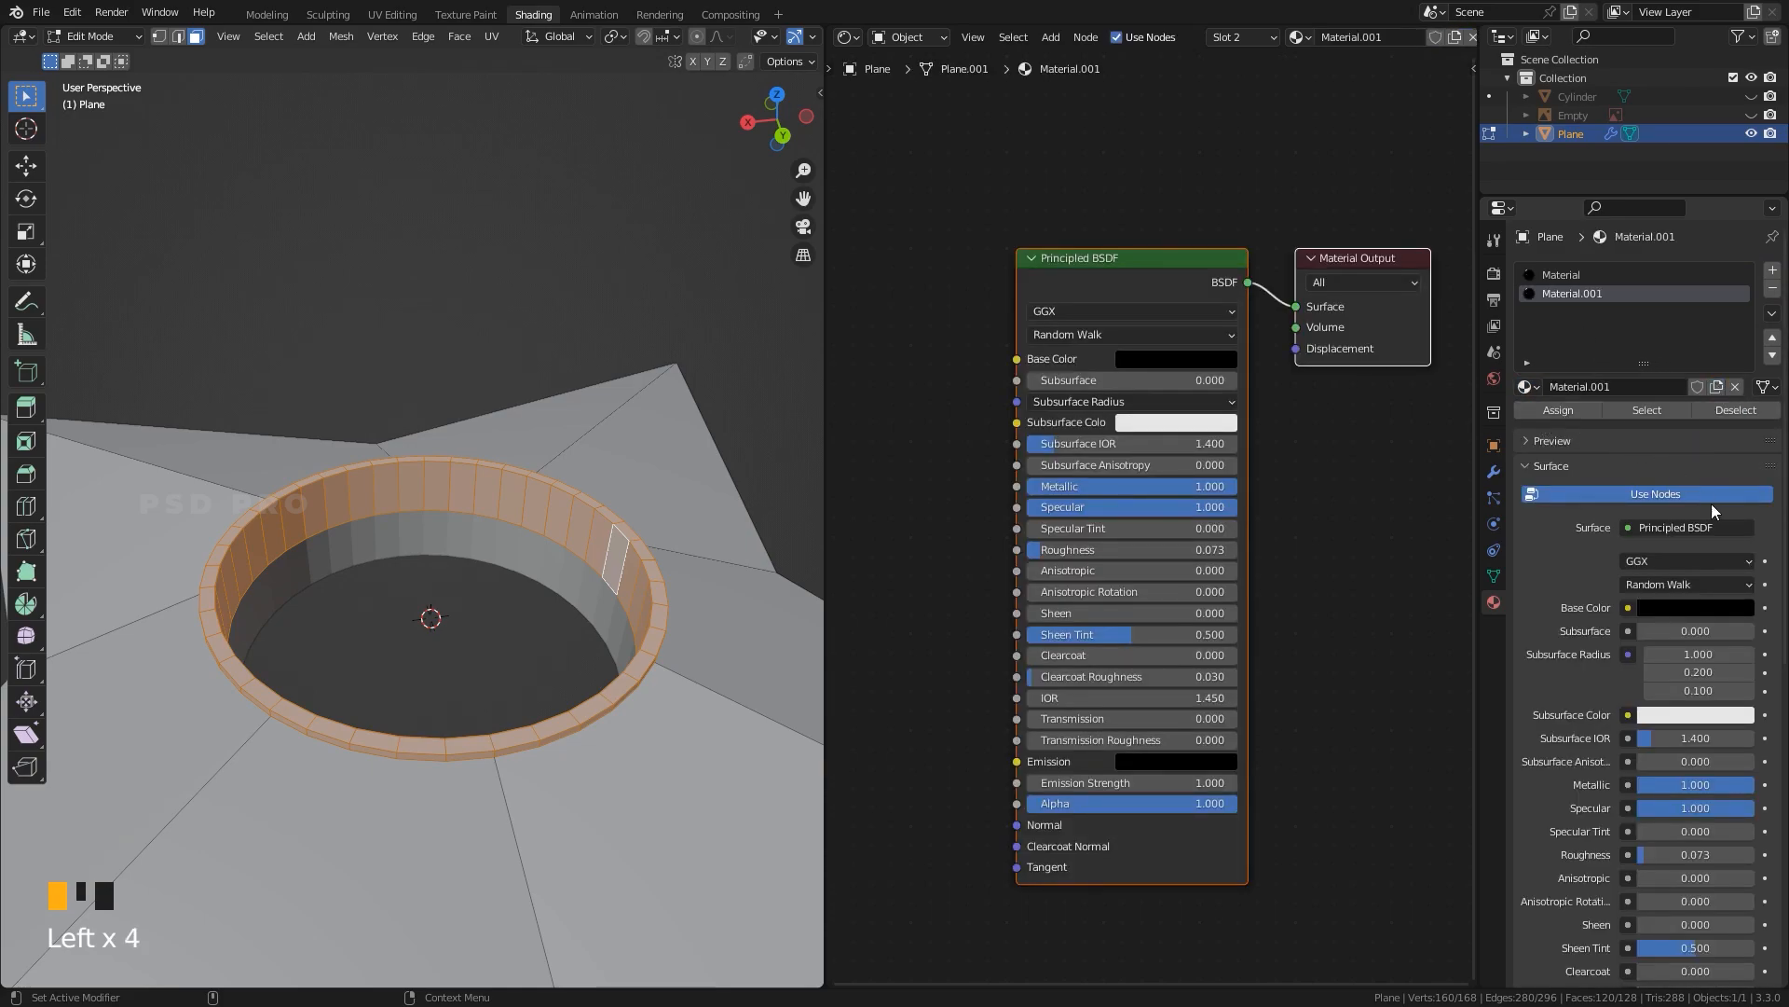
{"action": "left_click", "coordinate": [1704, 611]}
{"action": "left_click_drag", "start_coordinate": [1739, 460], "coordinate": [1739, 347]}
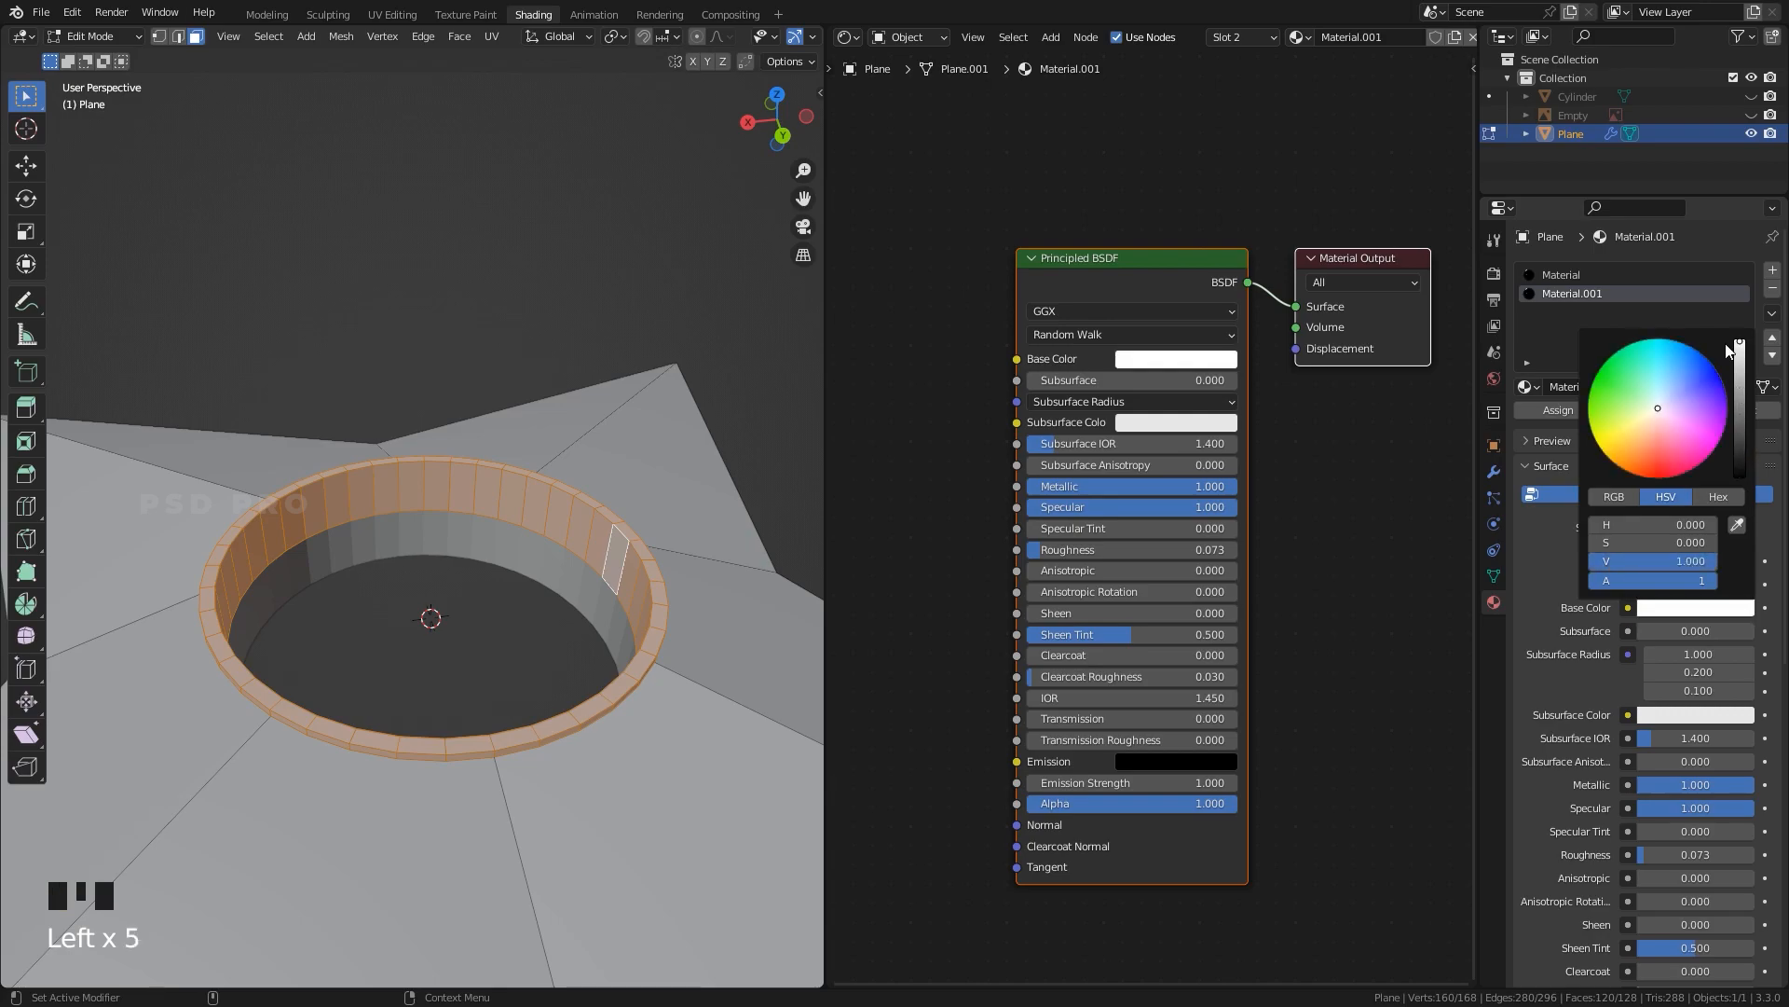
Assign Material.001 to the selected ring faces and return to Object Mode in Material Preview shading.
{"action": "scroll", "coordinate": [750, 42], "scroll_direction": "down", "scroll_amount": 5}
{"action": "left_click", "coordinate": [791, 36]}
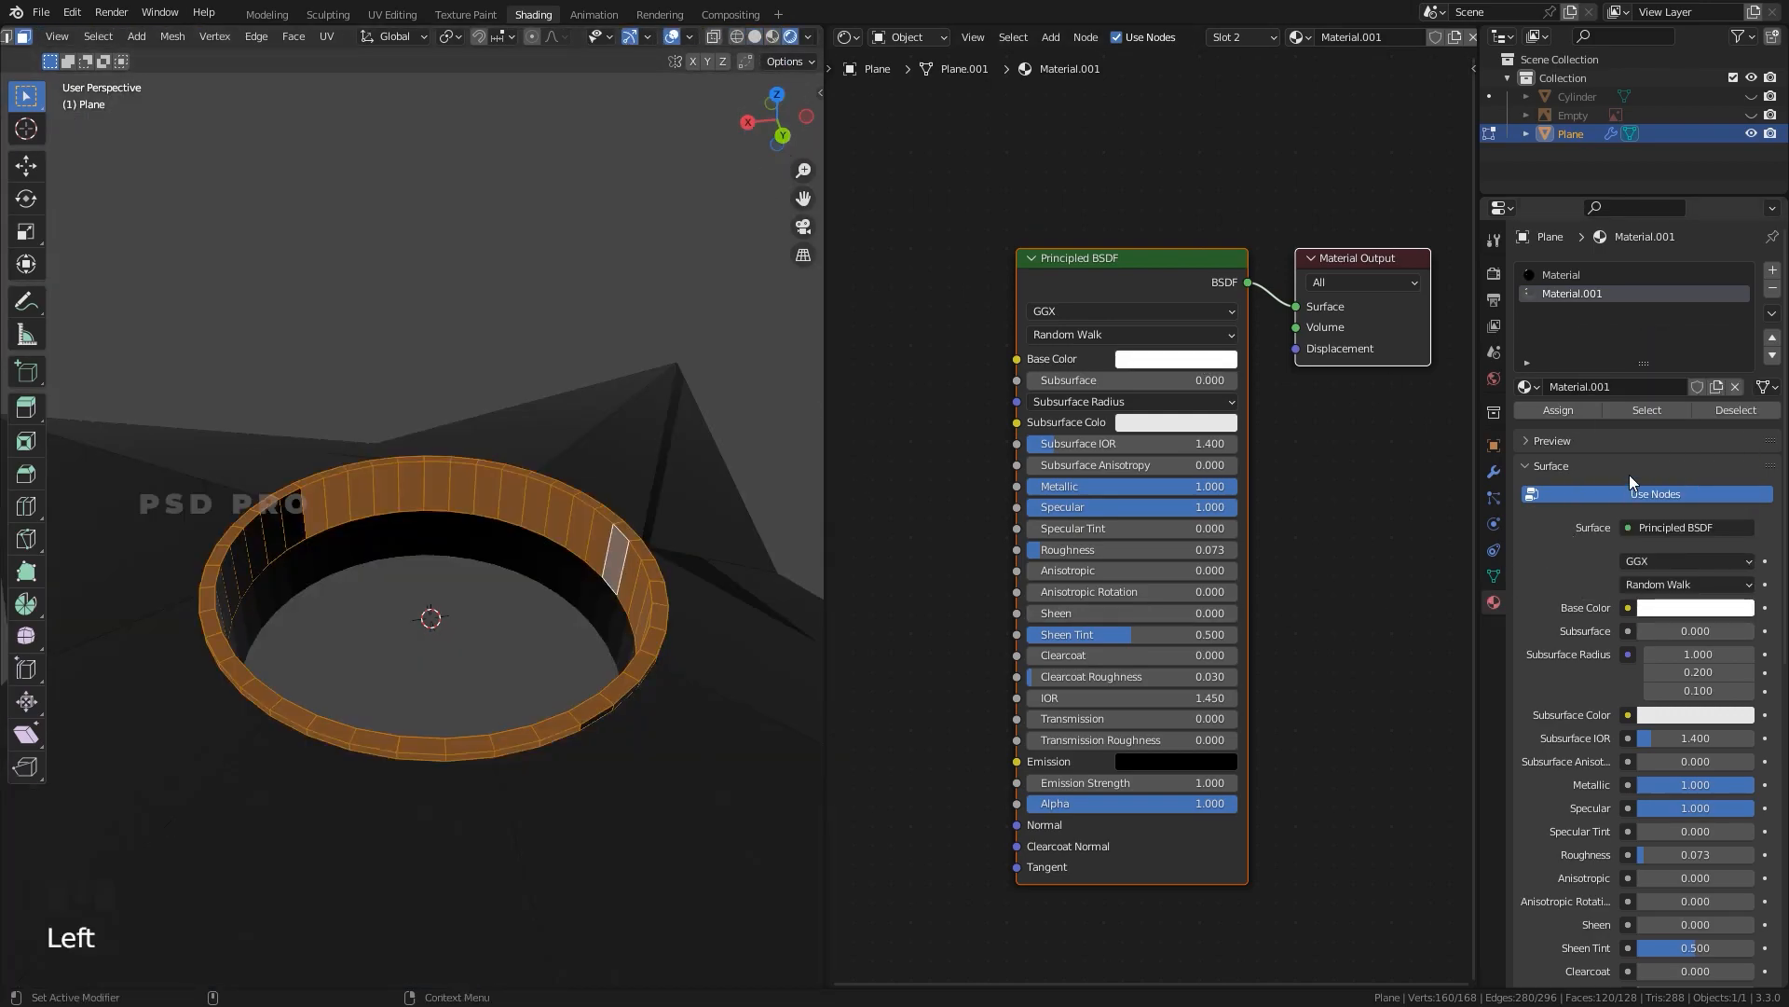
{"action": "left_click", "coordinate": [1557, 416]}
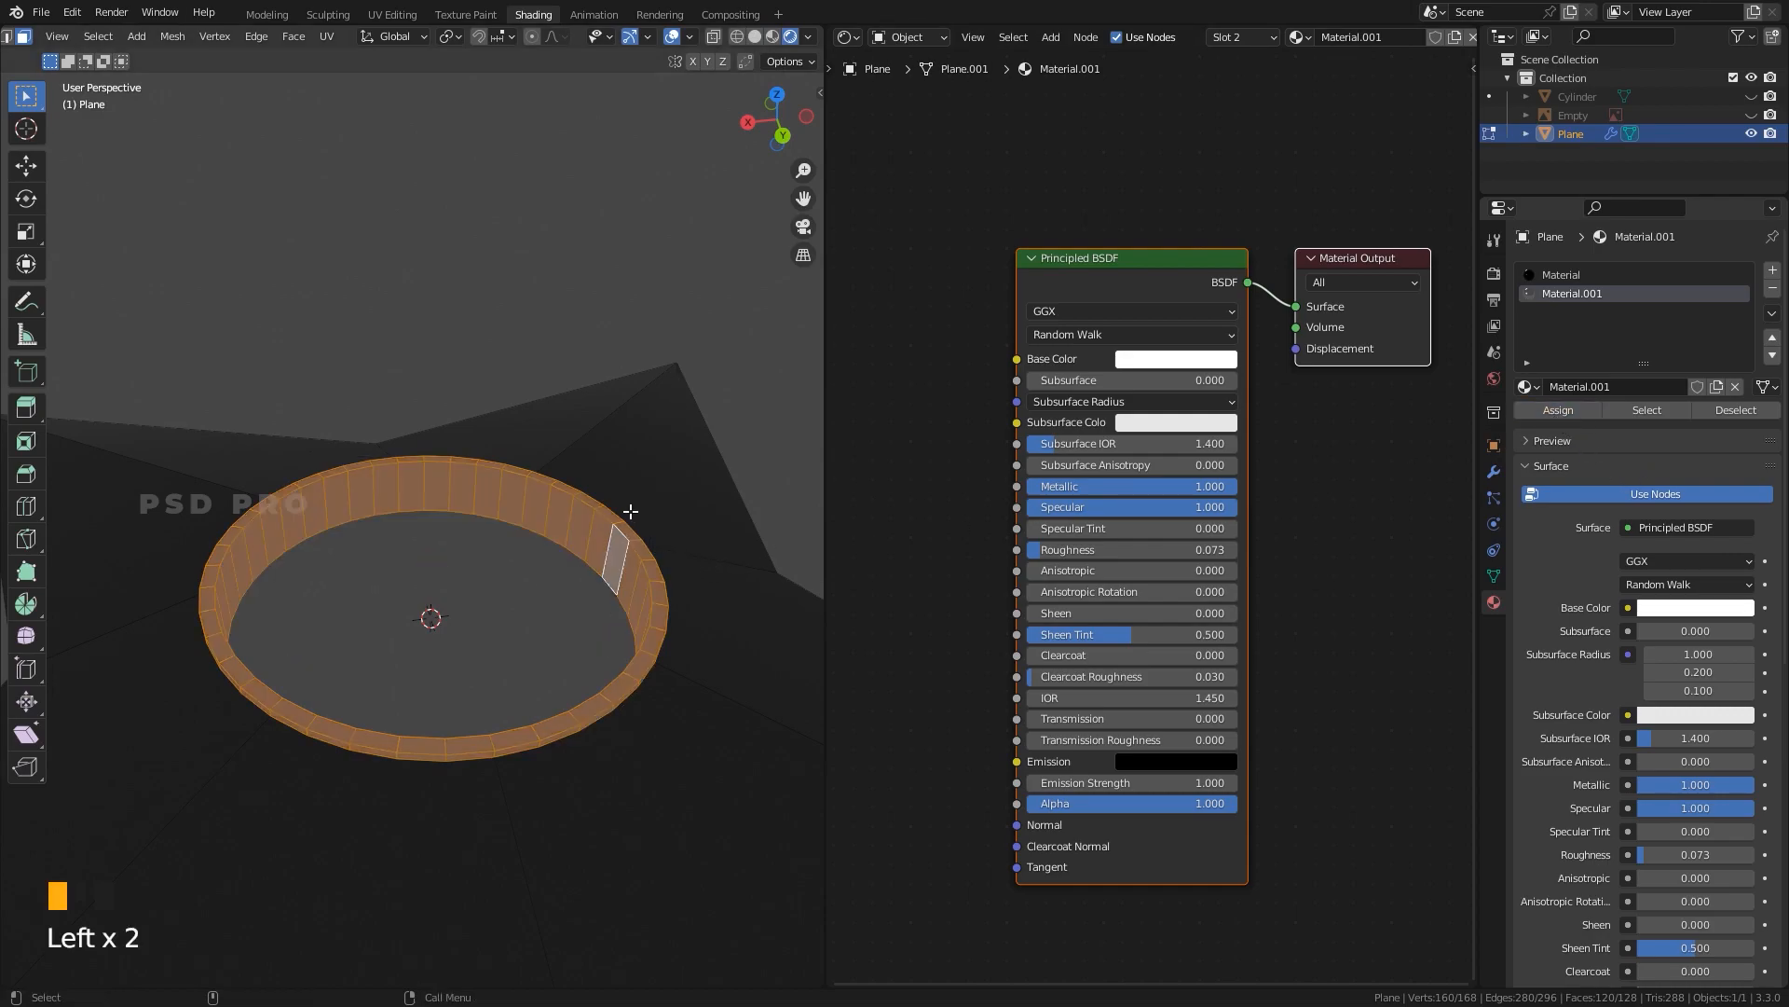
{"action": "key", "text": "Tab"}
{"action": "left_click_drag", "start_coordinate": [623, 472], "coordinate": [703, 395], "text": "alt"}
{"action": "key", "text": "z"}
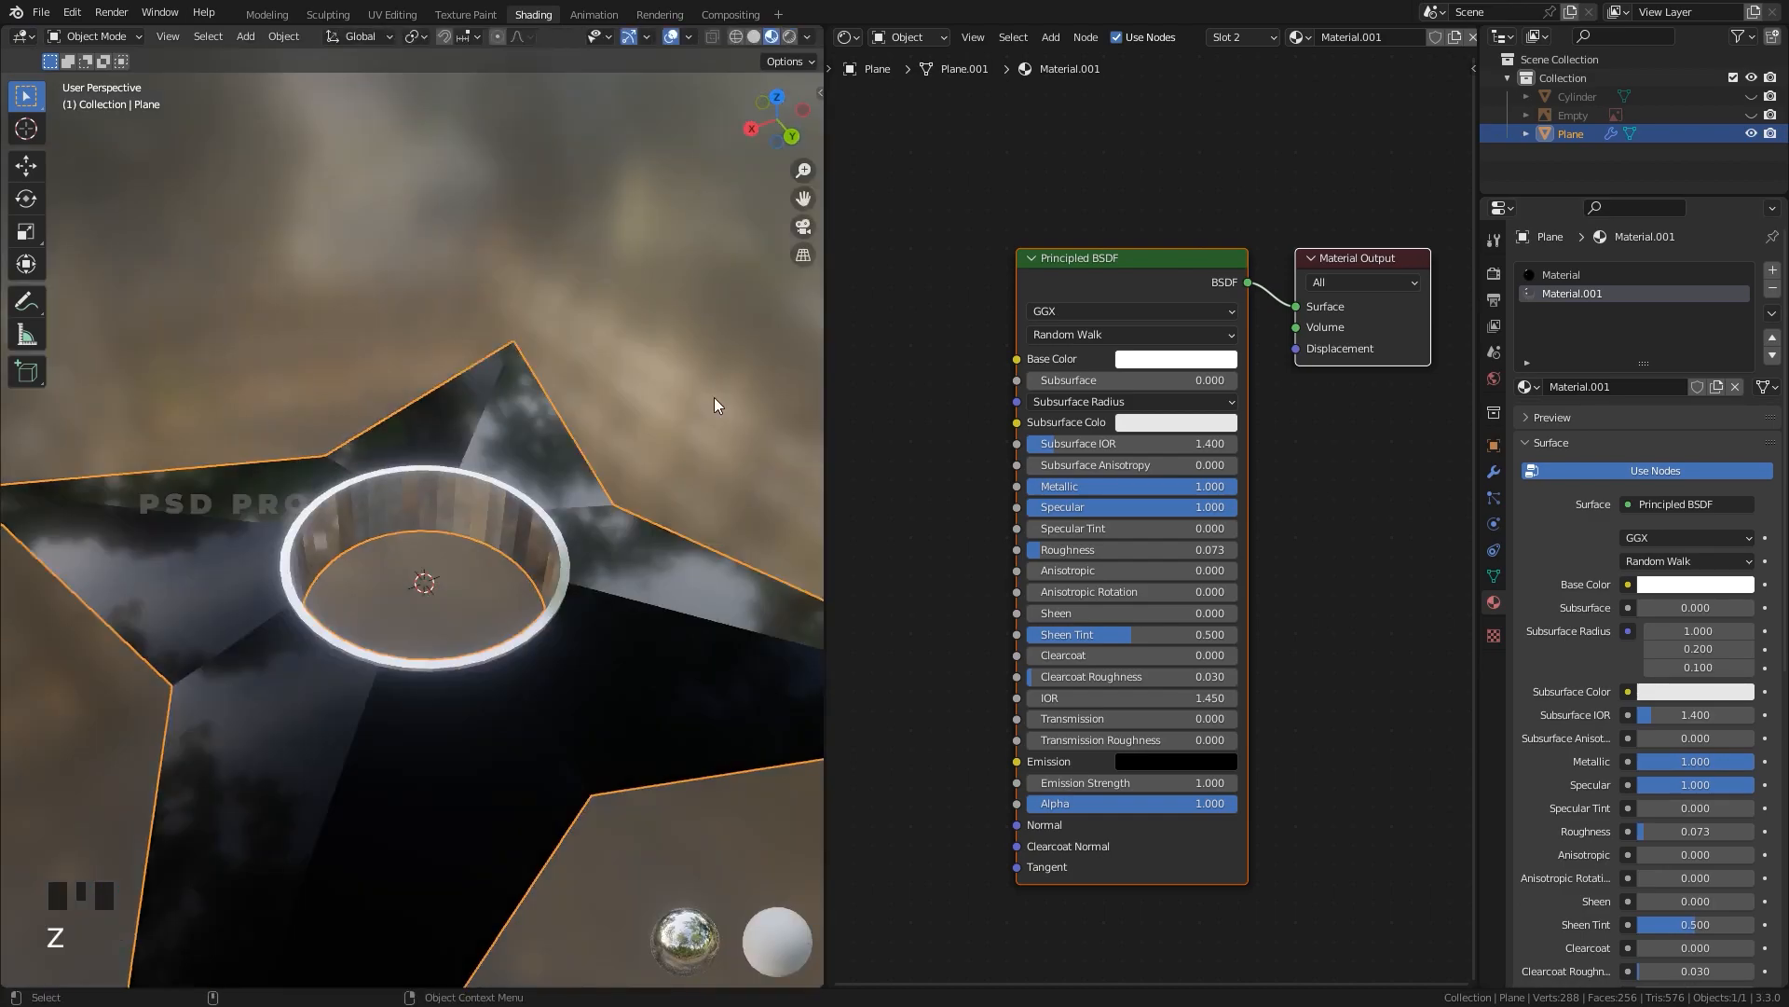
Examine the finished shuriken from several angles in the Modeling workspace, in Object Mode with the viewport overlays hidden.
{"action": "left_click_drag", "start_coordinate": [715, 399], "coordinate": [472, 700], "text": "alt"}
{"action": "left_click_drag", "start_coordinate": [376, 638], "coordinate": [606, 675], "text": "alt"}
{"action": "left_click_drag", "start_coordinate": [664, 619], "coordinate": [168, 663], "text": "alt"}
{"action": "left_click", "coordinate": [269, 14]}
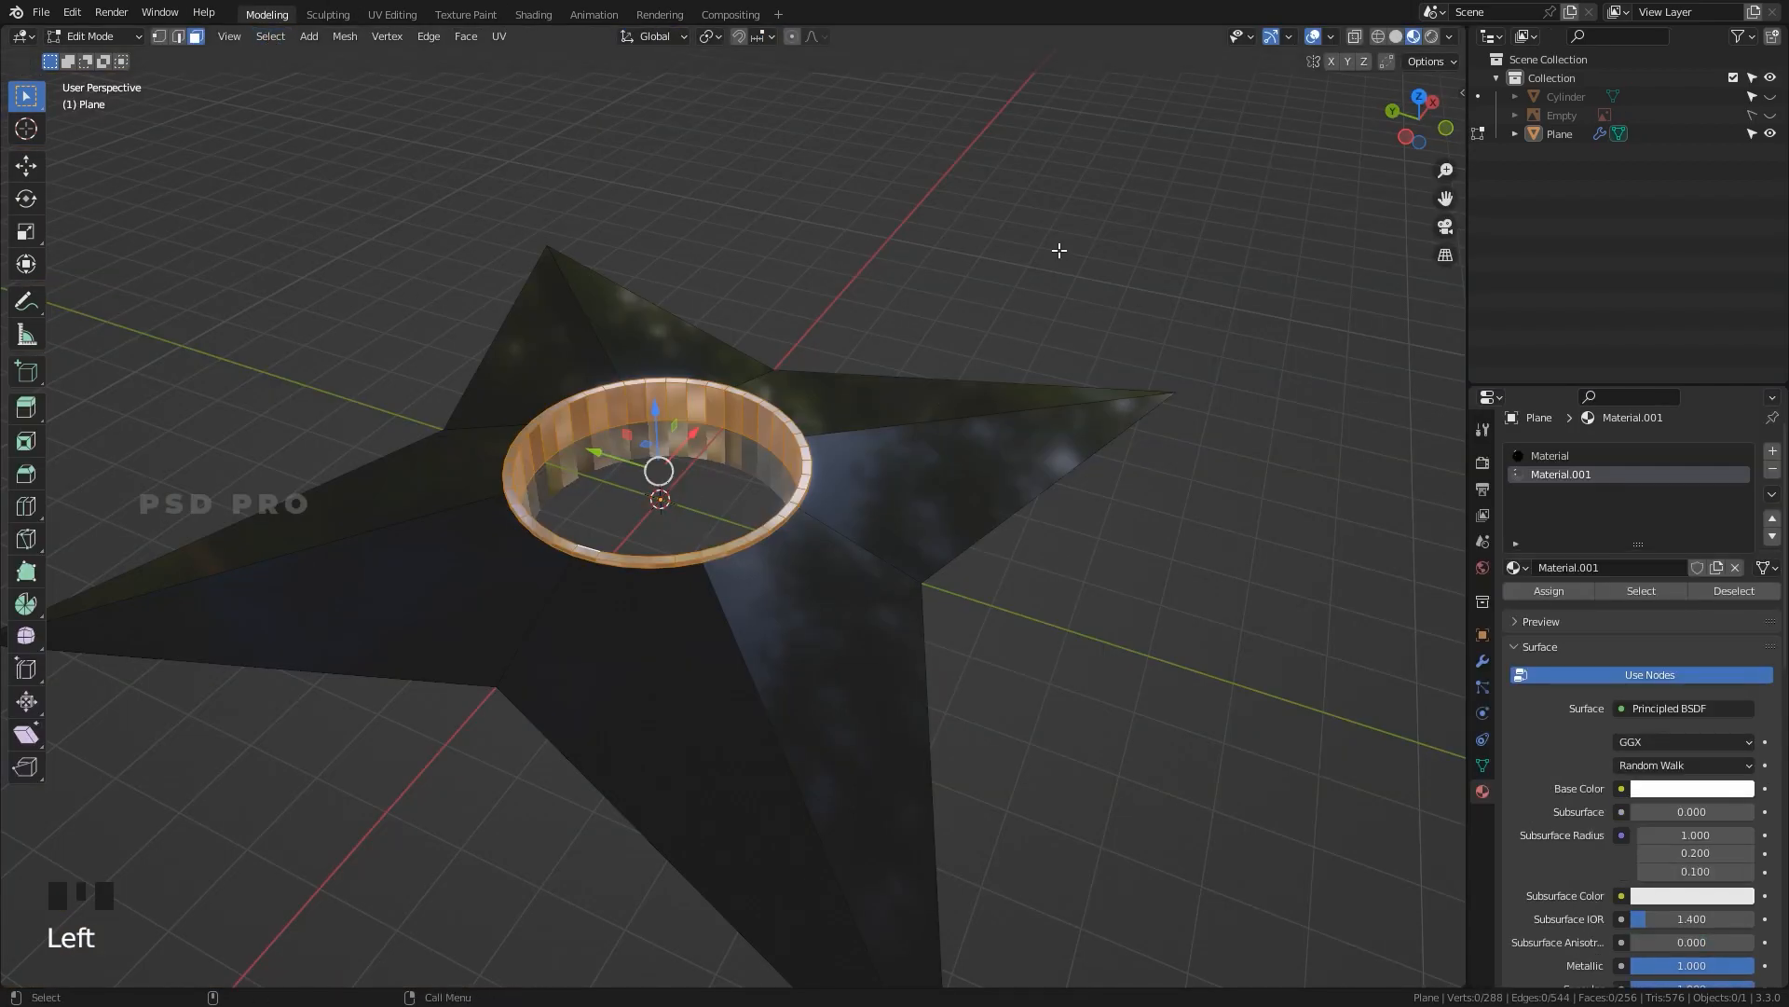
{"action": "left_click", "coordinate": [1026, 271]}
{"action": "left_click_drag", "start_coordinate": [841, 518], "coordinate": [1018, 650], "text": "alt"}
{"action": "left_click", "coordinate": [1313, 37]}
{"action": "left_click_drag", "start_coordinate": [914, 406], "coordinate": [840, 404], "text": "alt"}
{"action": "right_click_drag", "start_coordinate": [841, 405], "coordinate": [790, 423], "text": "alt"}
{"action": "left_click_drag", "start_coordinate": [790, 424], "coordinate": [1120, 393], "text": "alt"}
{"action": "right_click_drag", "start_coordinate": [1120, 393], "coordinate": [926, 395], "text": "alt"}
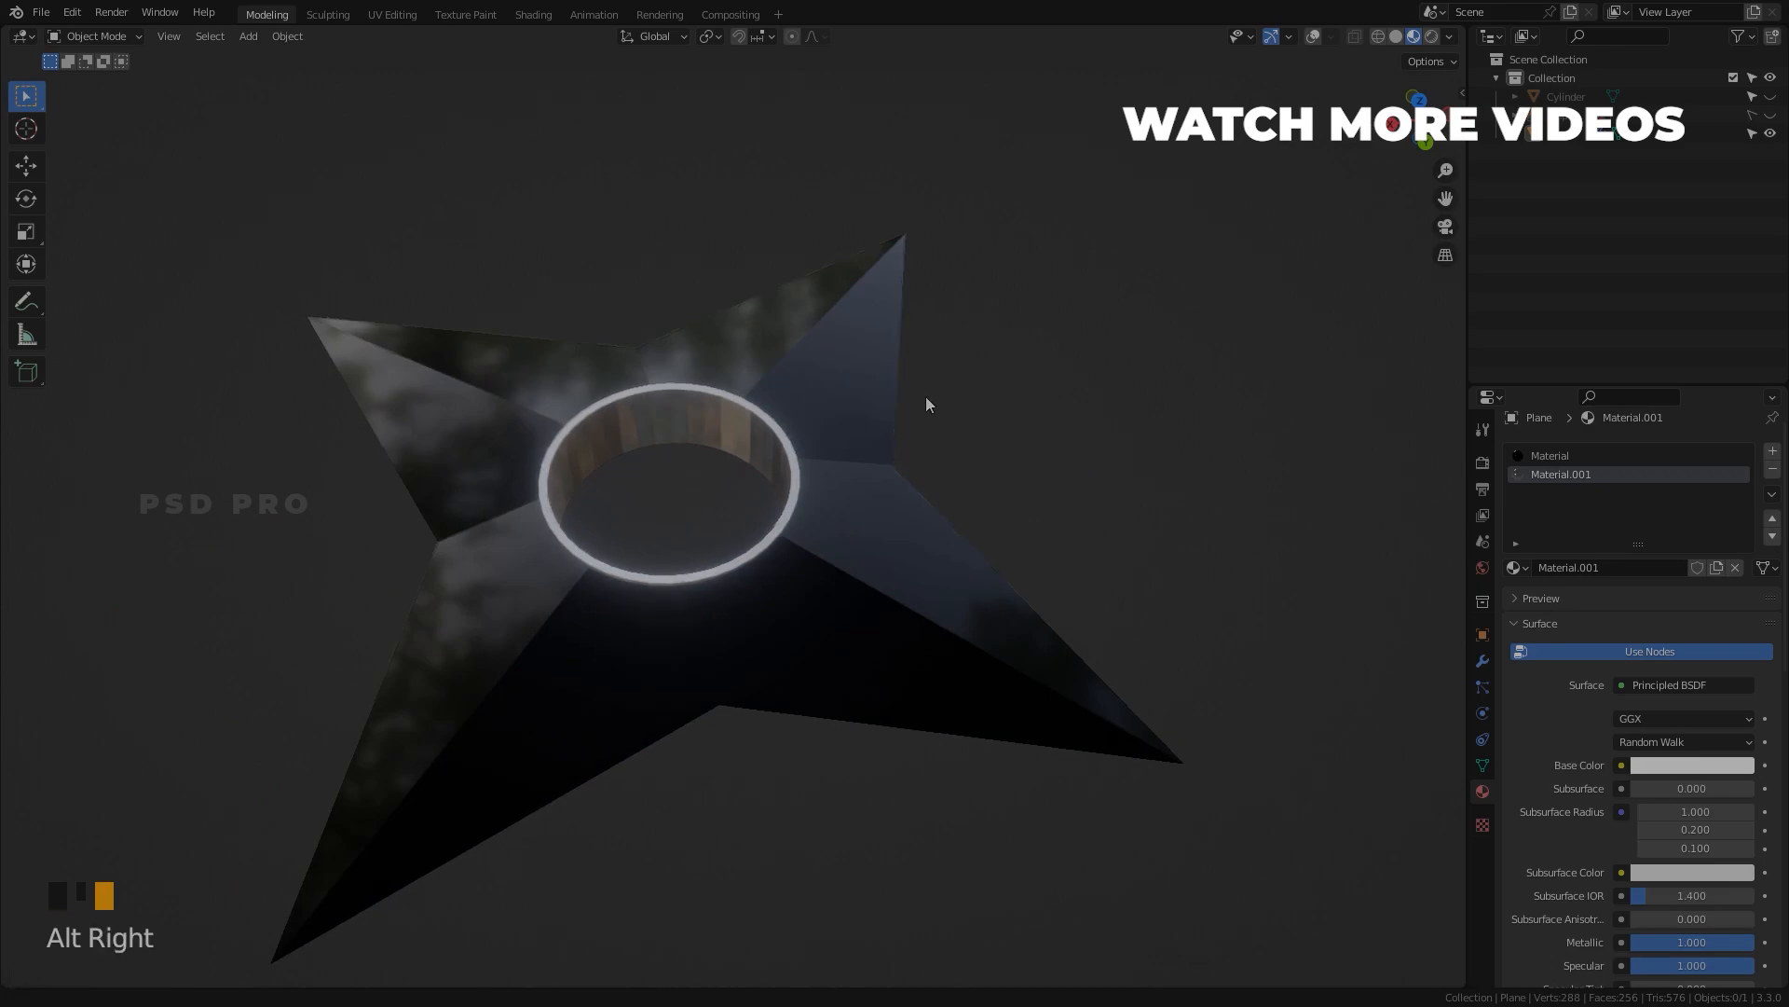